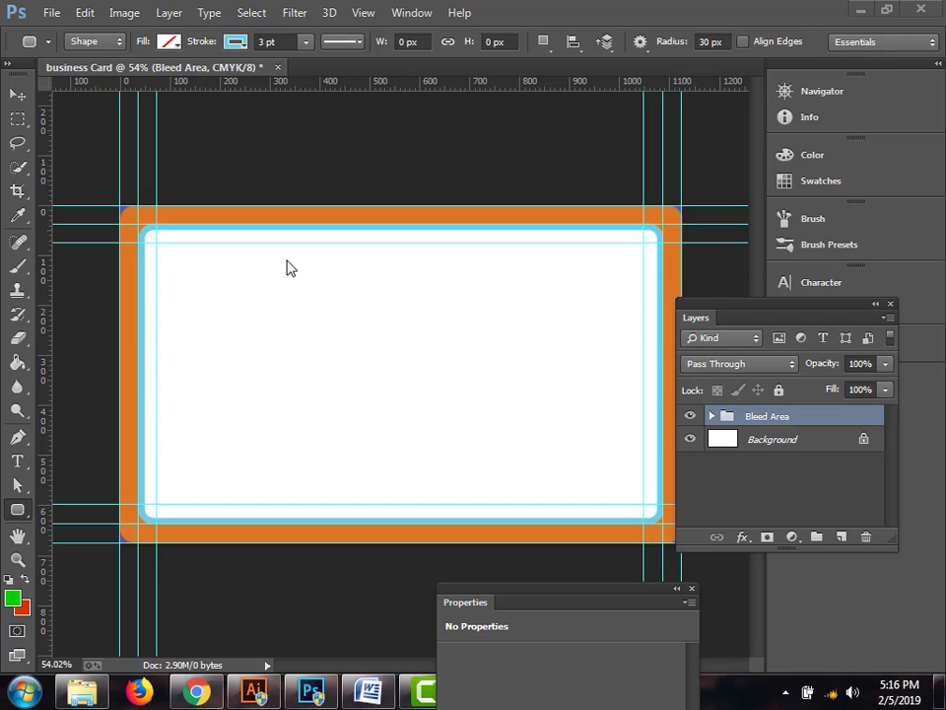
# Examine what the die cut, Rounded Rectangle 1 and Corner Bleed layers in the Bleed Area group cover by toggling their visibility
pyautogui.click(713, 417)
pyautogui.click(689, 440)
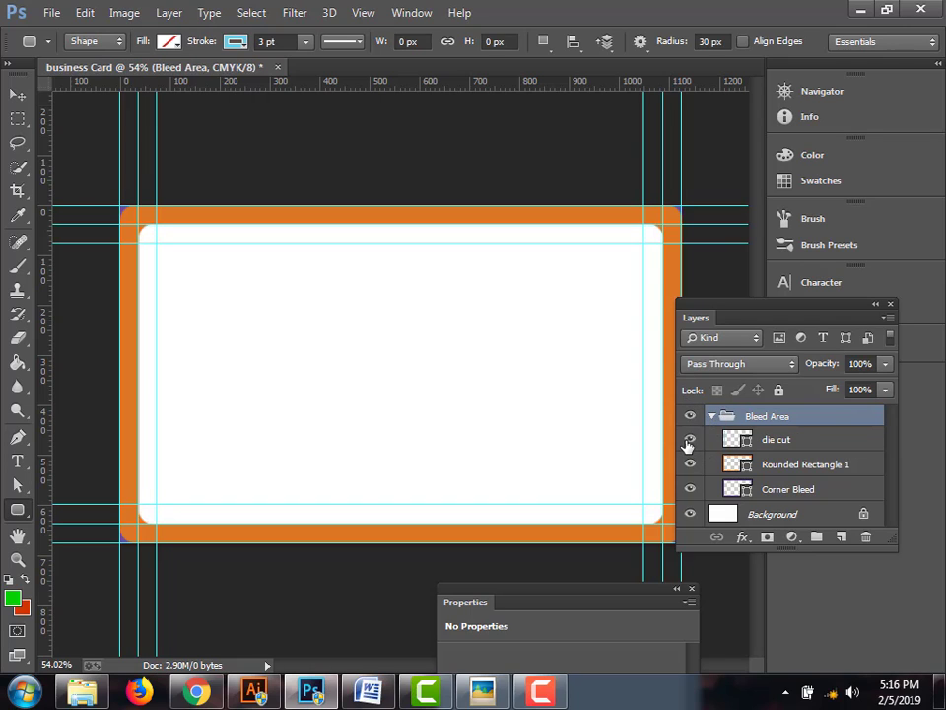
pyautogui.click(689, 439)
pyautogui.click(690, 465)
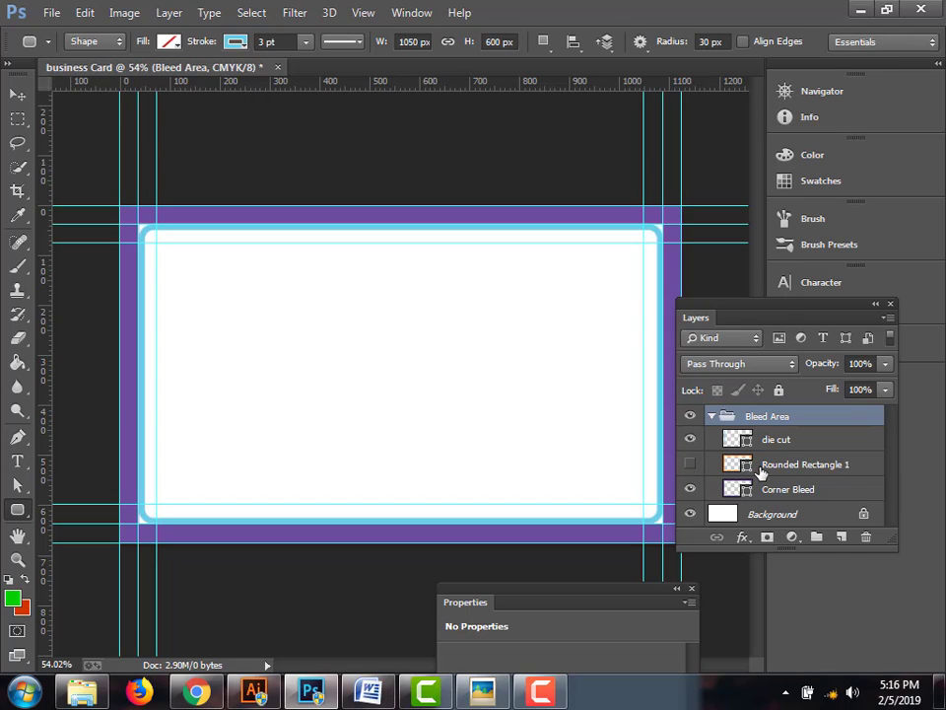
pyautogui.click(690, 490)
pyautogui.click(690, 490)
pyautogui.click(691, 490)
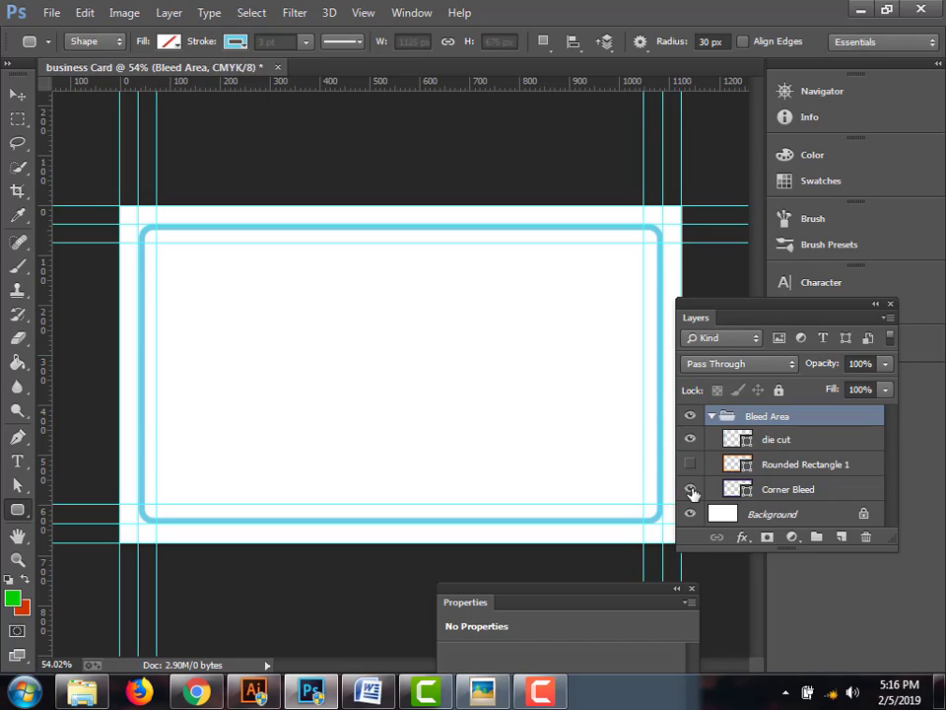
pyautogui.click(692, 490)
pyautogui.click(692, 490)
pyautogui.click(690, 489)
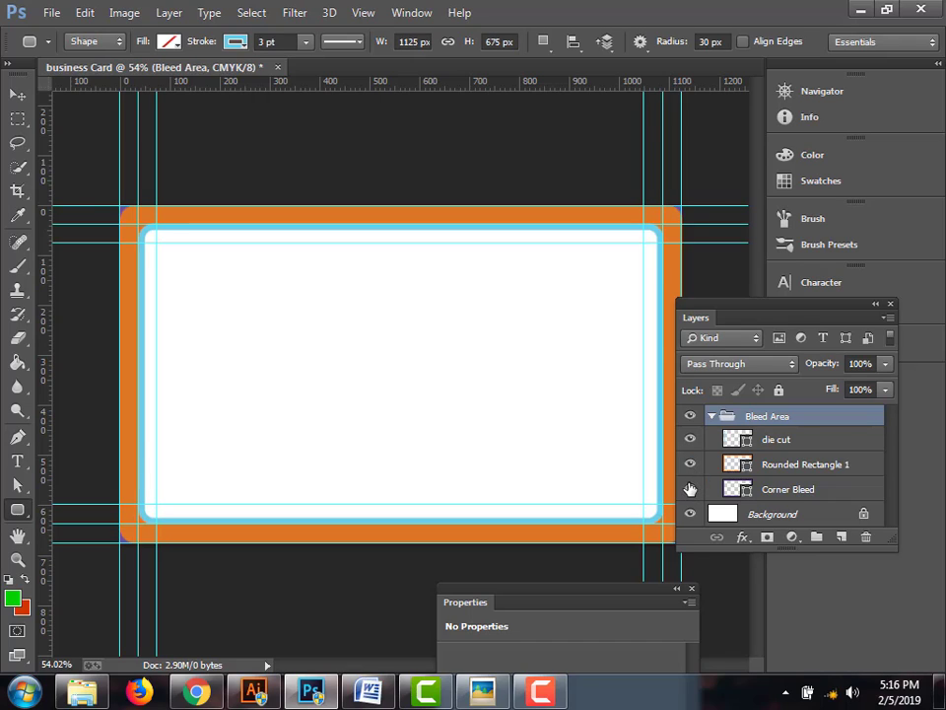
pyautogui.click(712, 416)
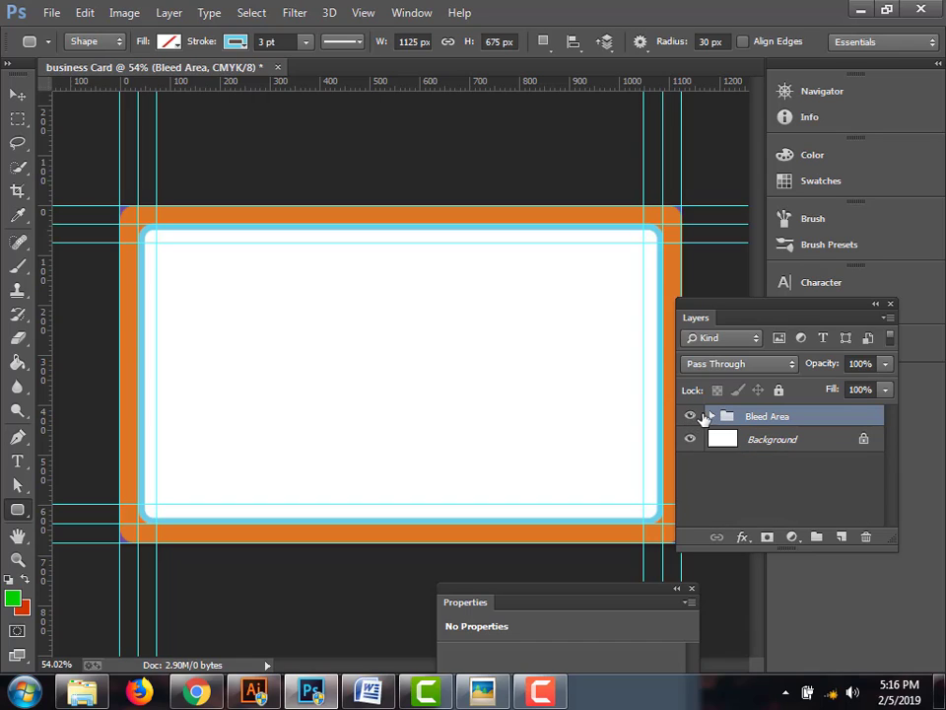
# Hide the Bleed Area group and move the floating Layers panel clear of the card artwork
pyautogui.click(689, 417)
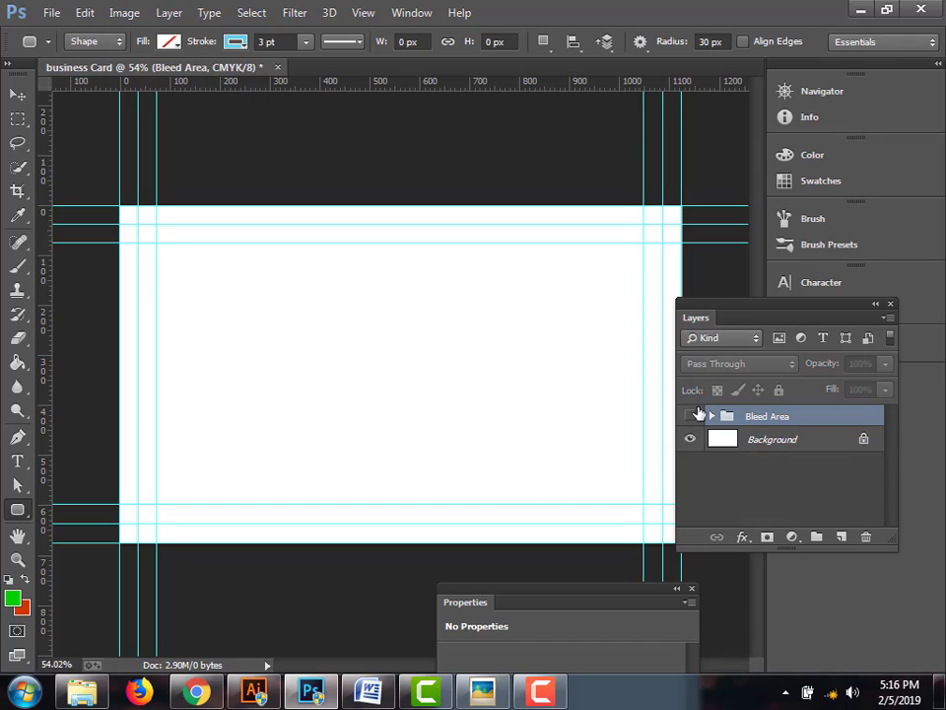
pyautogui.moveTo(724, 309); pyautogui.dragTo(781, 446)
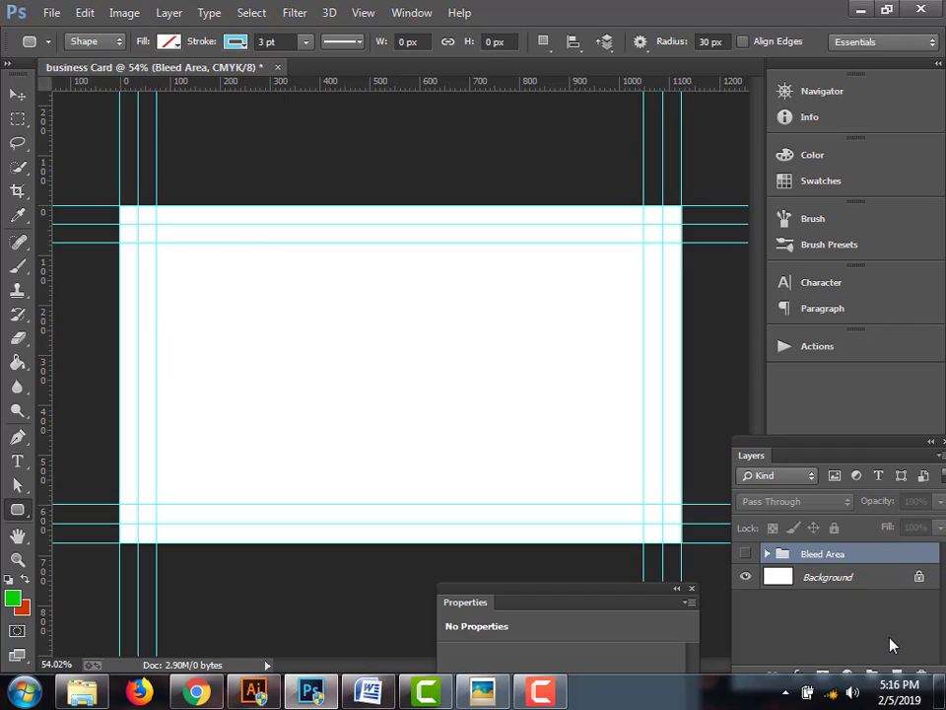
pyautogui.moveTo(866, 442); pyautogui.dragTo(863, 390)
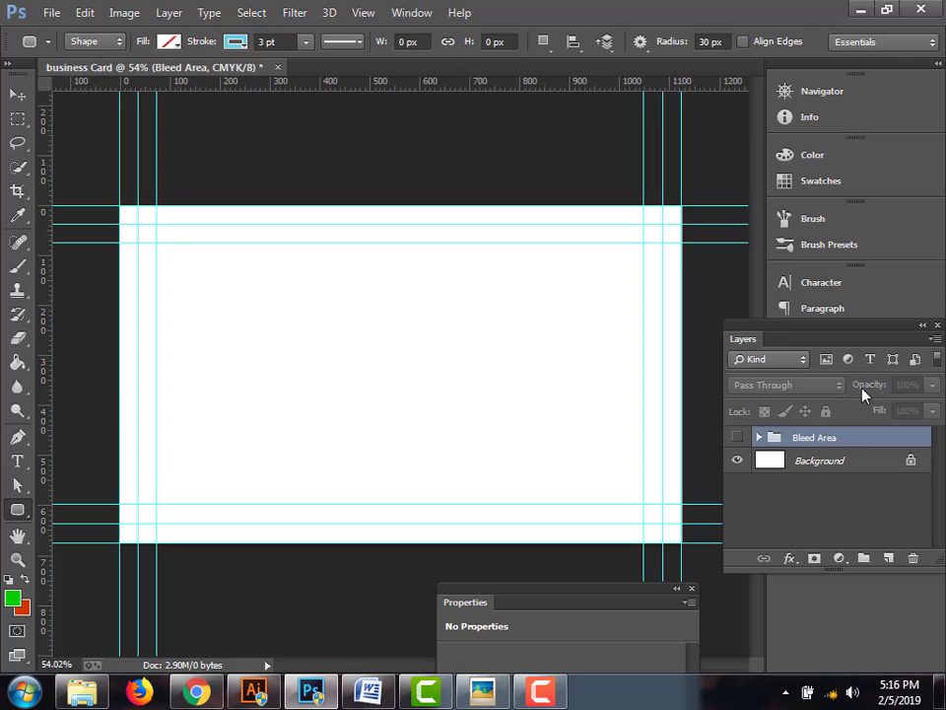
# Create a new layer group above Bleed Area and name it Shape Design
pyautogui.click(863, 559)
pyautogui.doubleClick(803, 438)
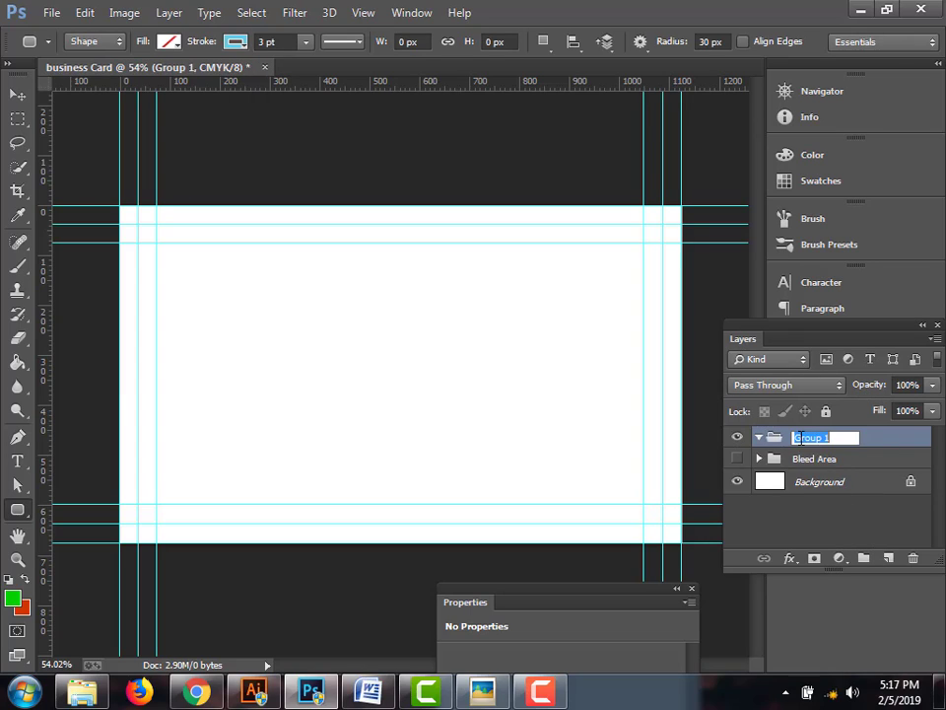
pyautogui.write('Shape Design')
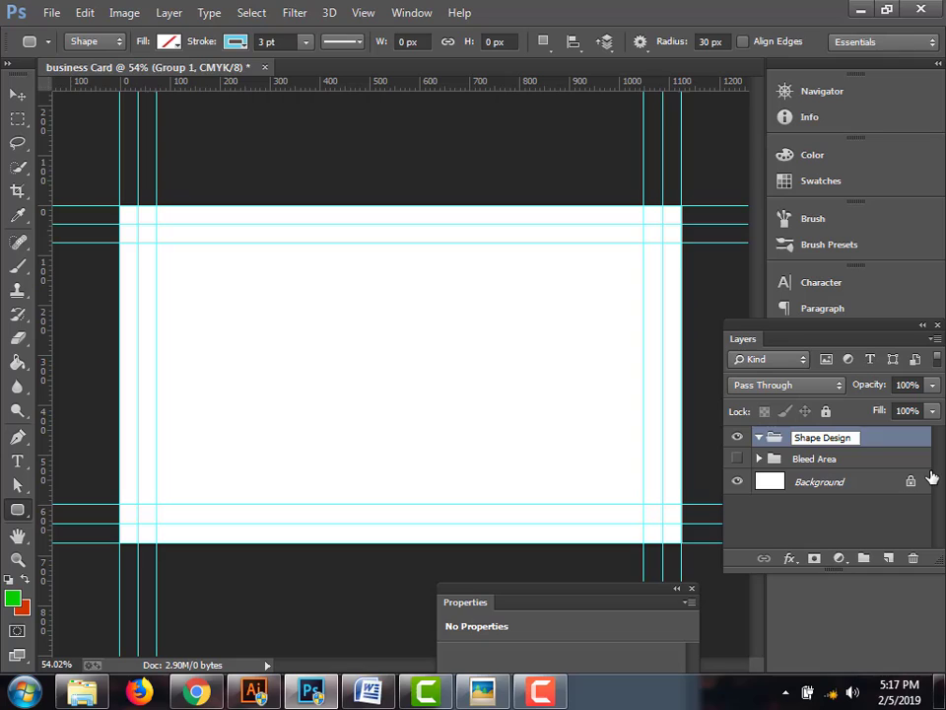
pyautogui.press('Return')
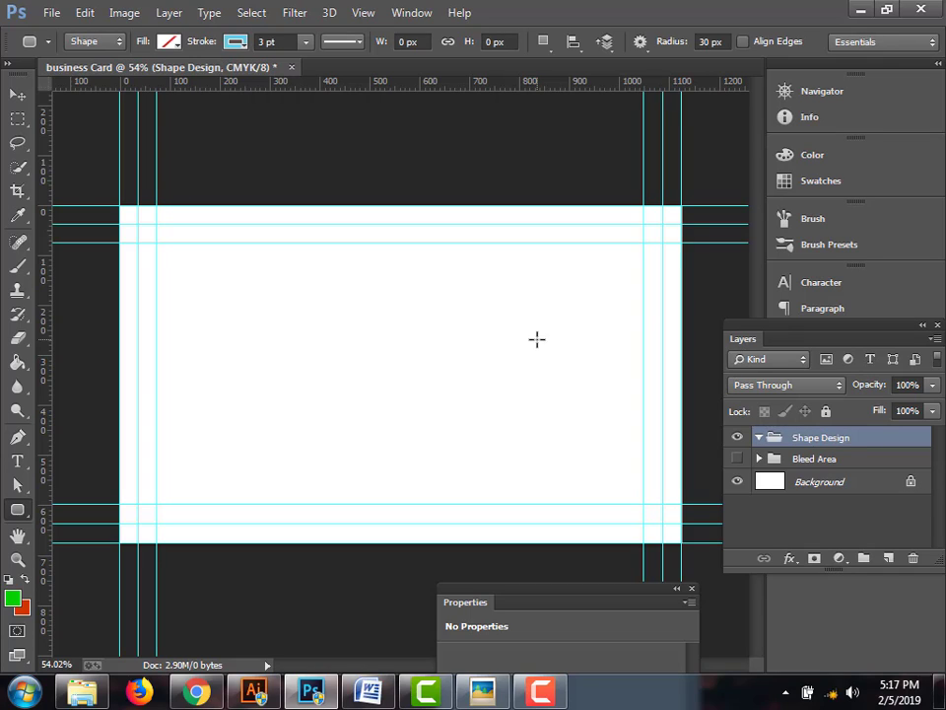
# Choose the Rectangle Tool and set its shape options to an orange fill and no stroke
pyautogui.rightClick(18, 510)
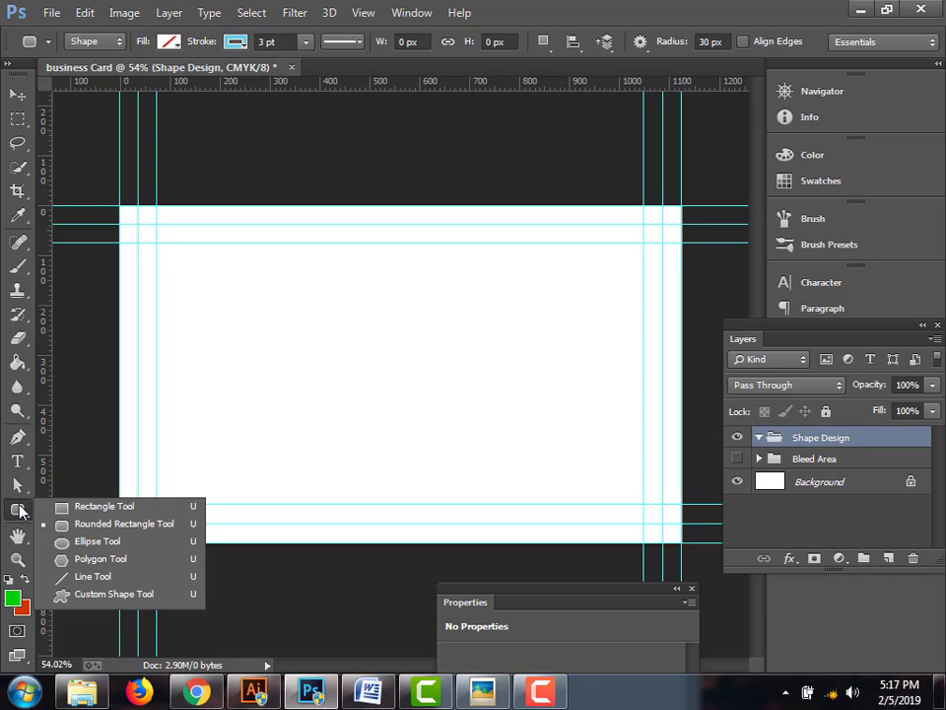
pyautogui.click(89, 508)
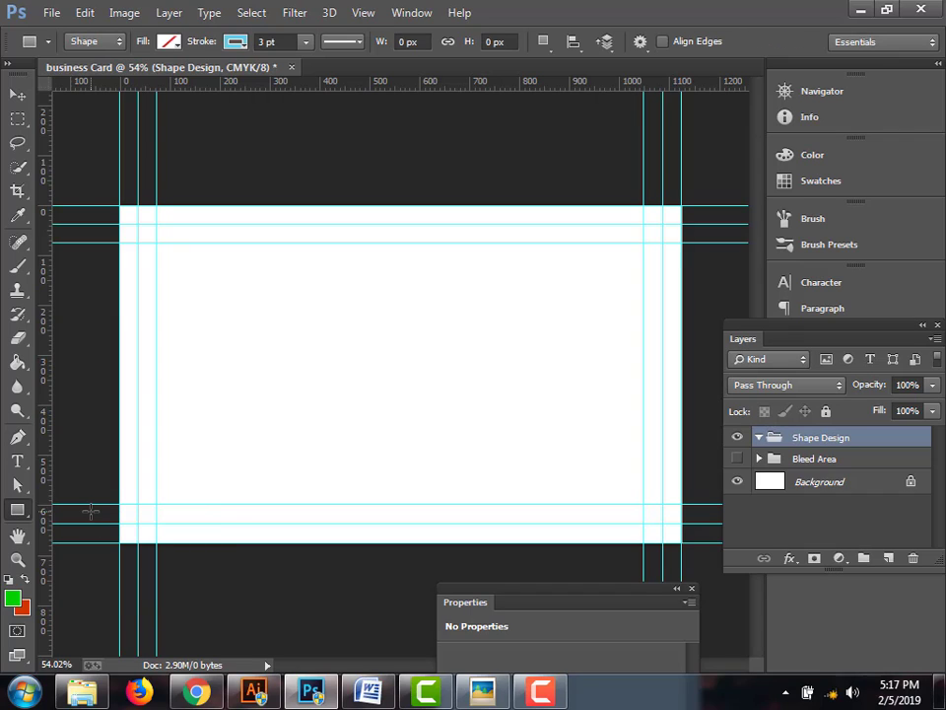
pyautogui.click(167, 42)
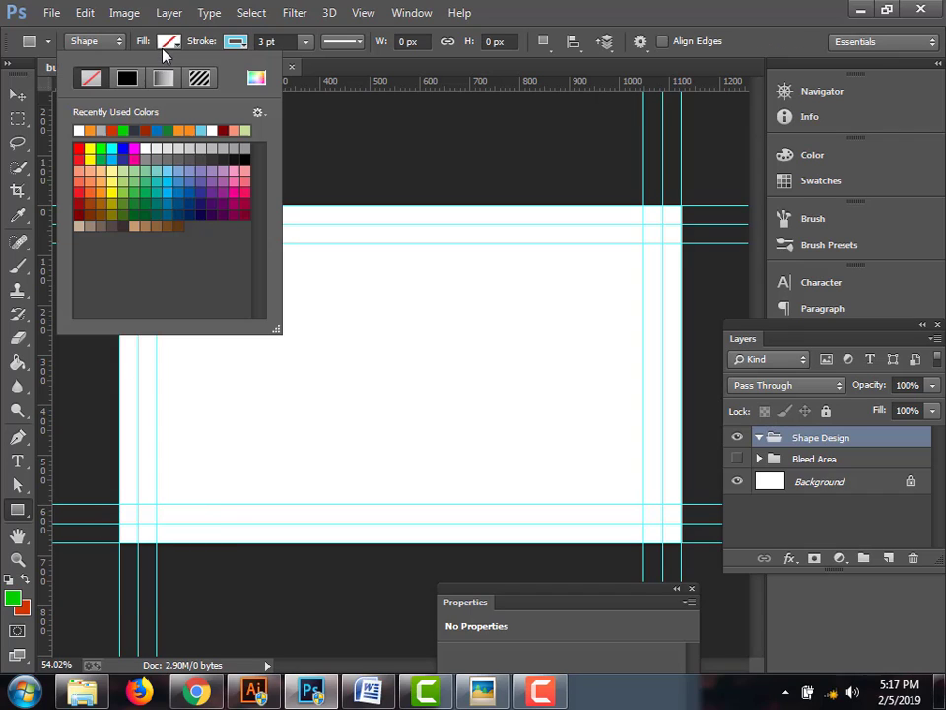
pyautogui.click(187, 132)
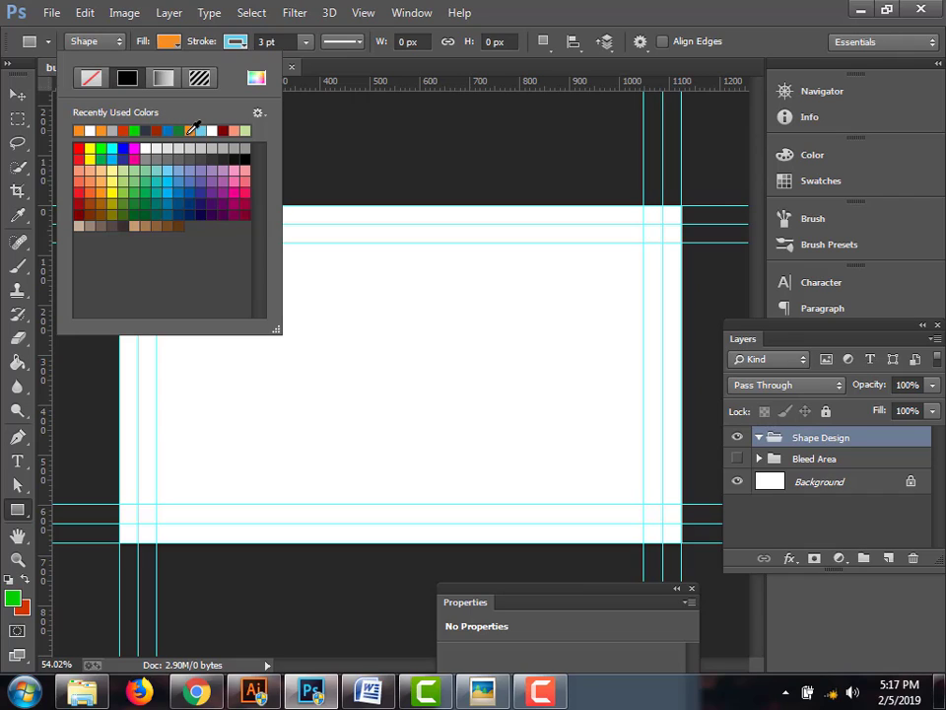
pyautogui.click(233, 42)
pyautogui.click(155, 79)
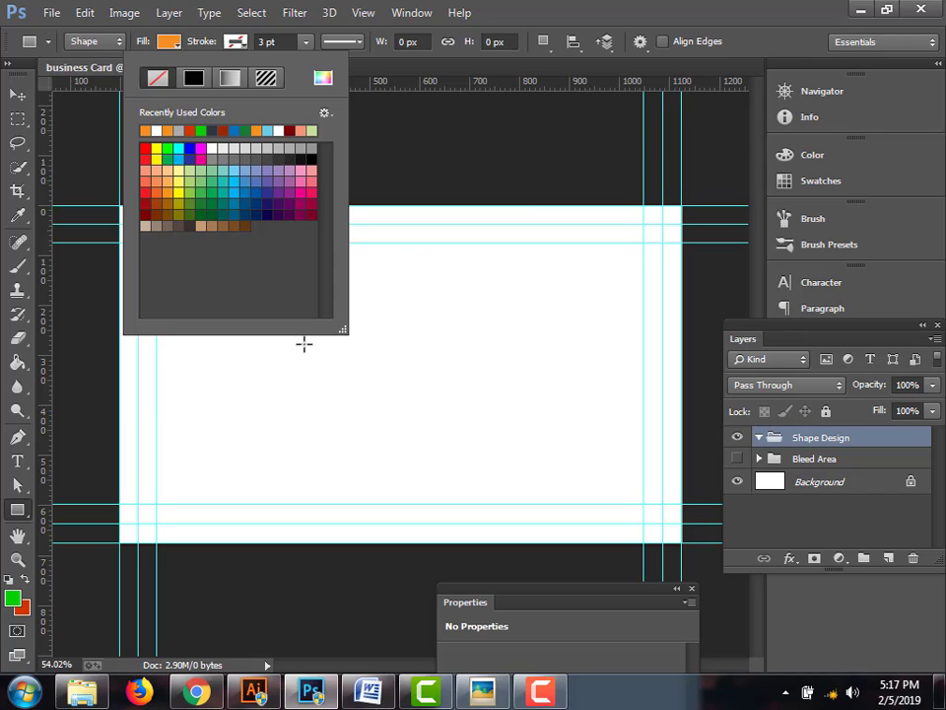
pyautogui.click(235, 44)
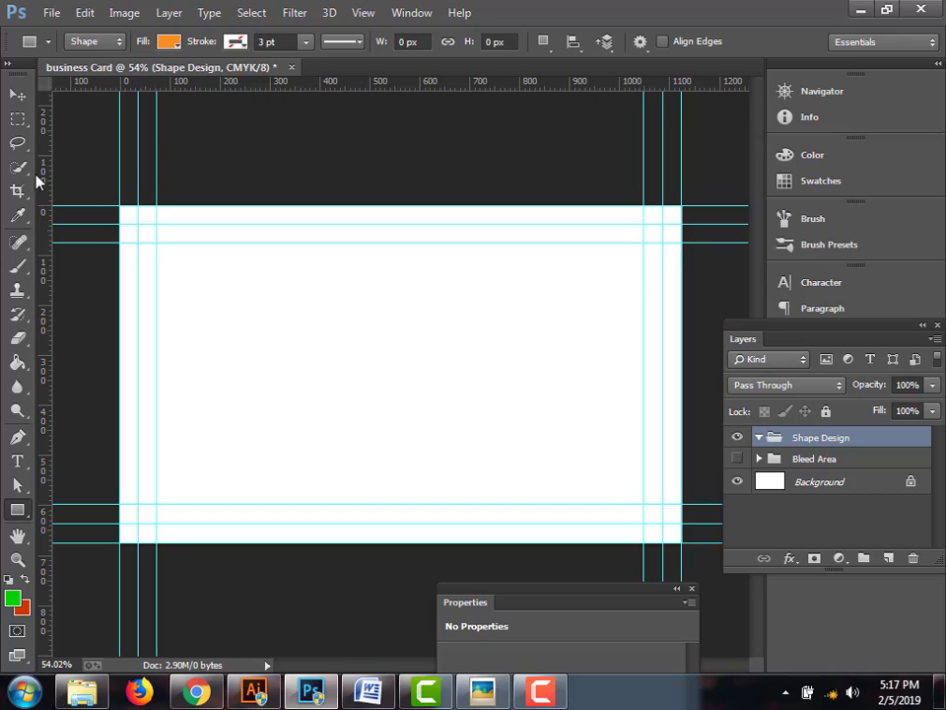
# Draw a circle about 776 px in diameter around the card's centre with the Ellipse Tool and fill it orange
pyautogui.rightClick(17, 512)
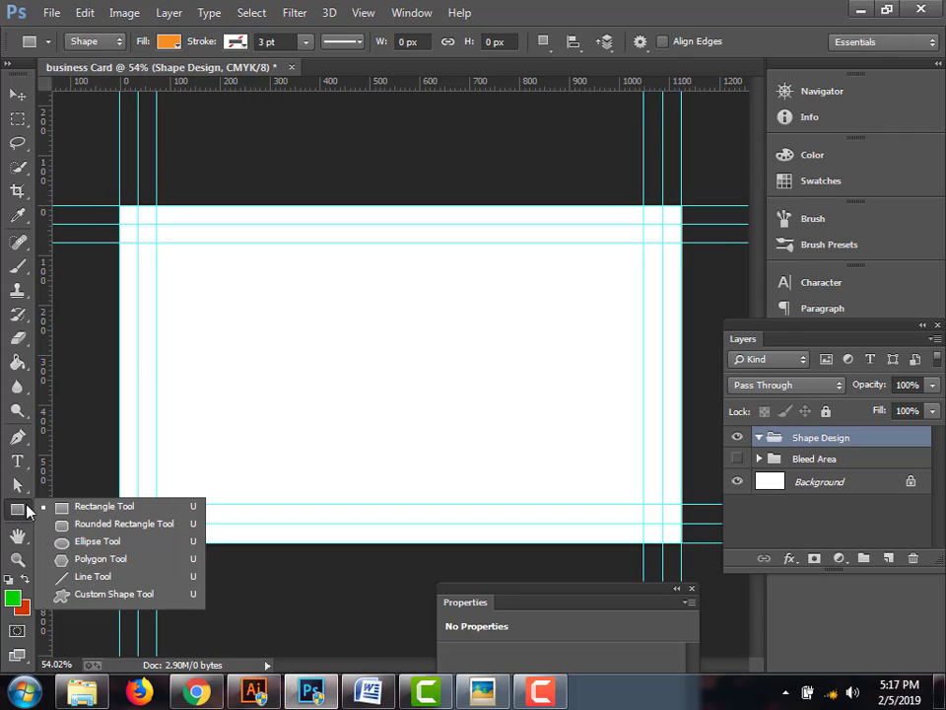
pyautogui.click(96, 542)
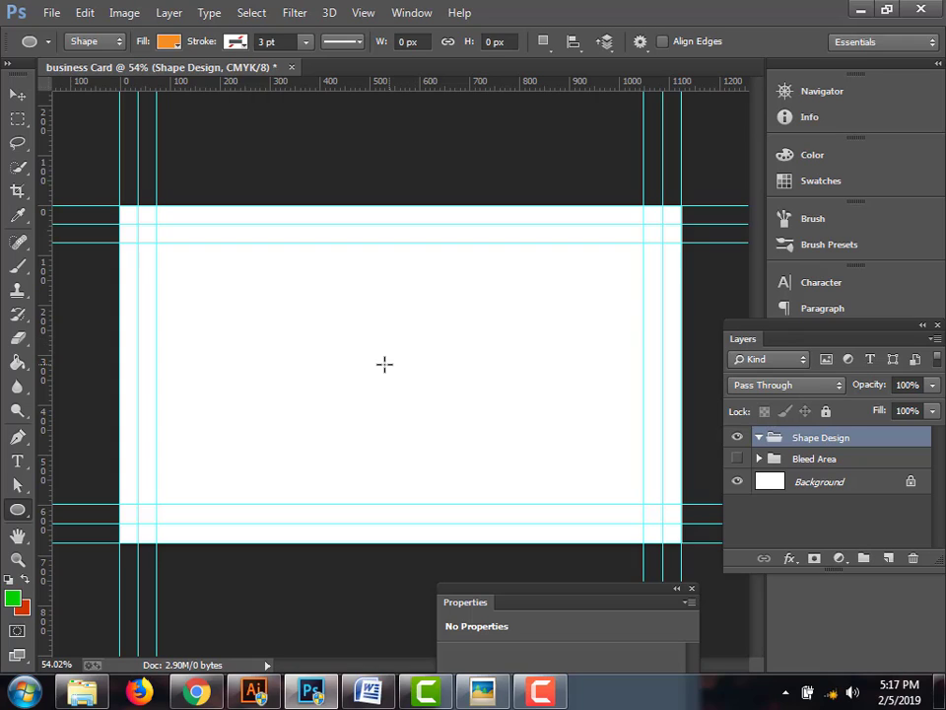
pyautogui.press('i')
pyautogui.moveTo(385, 358); pyautogui.dragTo(699, 548)
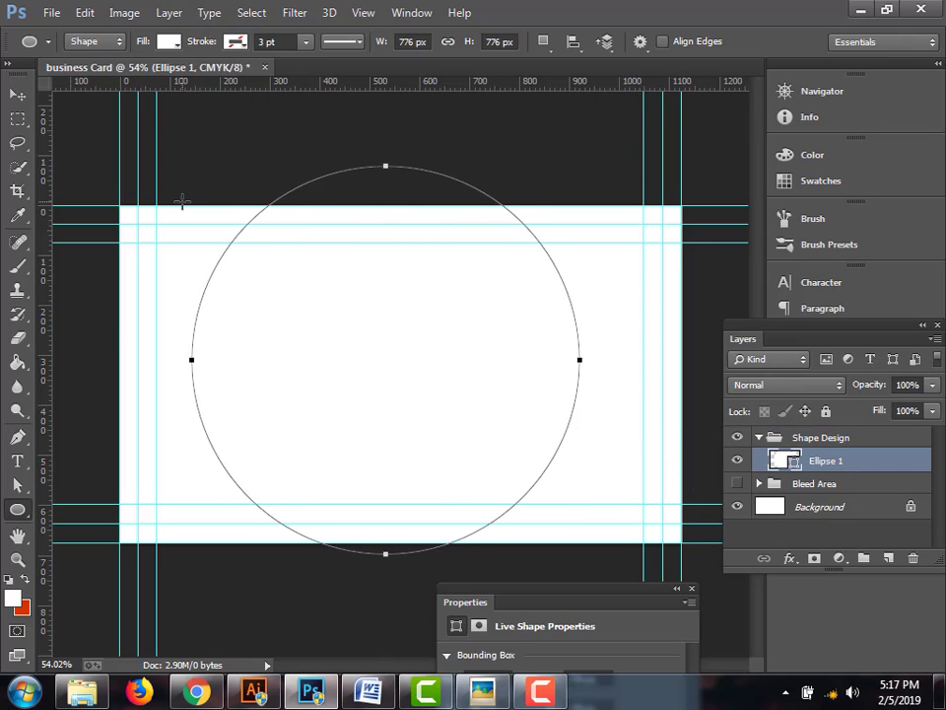
pyautogui.click(168, 43)
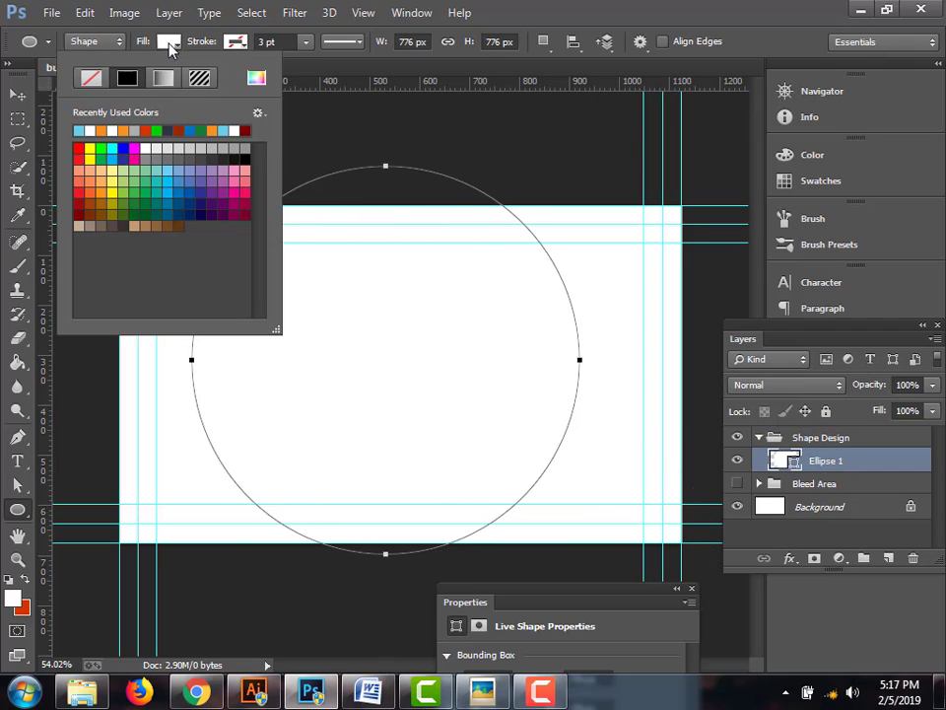
pyautogui.click(211, 130)
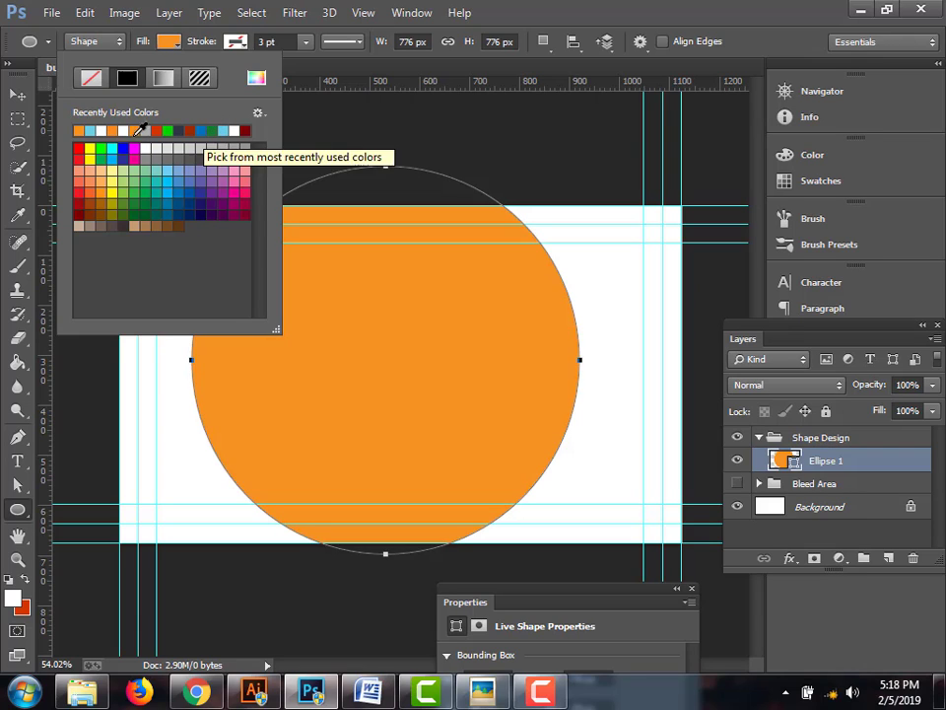
# Move the orange circle partly off the card's right edge, centred at about X 999 px, Y 337 px
pyautogui.click(18, 94)
pyautogui.moveTo(375, 378); pyautogui.dragTo(600, 388)
pyautogui.scroll(-2, 575, 372)
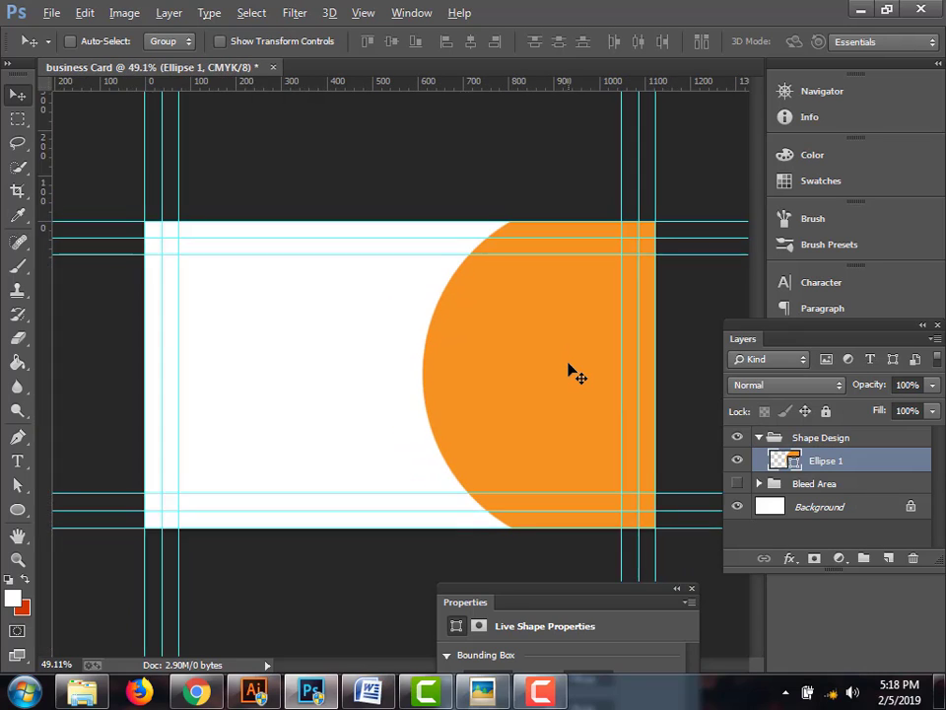
# Free Transform the orange circle, rotating it about 20° and shifting it up and right to about X 1059.5 px, Y 305.5 px
pyautogui.hotkey('ctrl', 't')
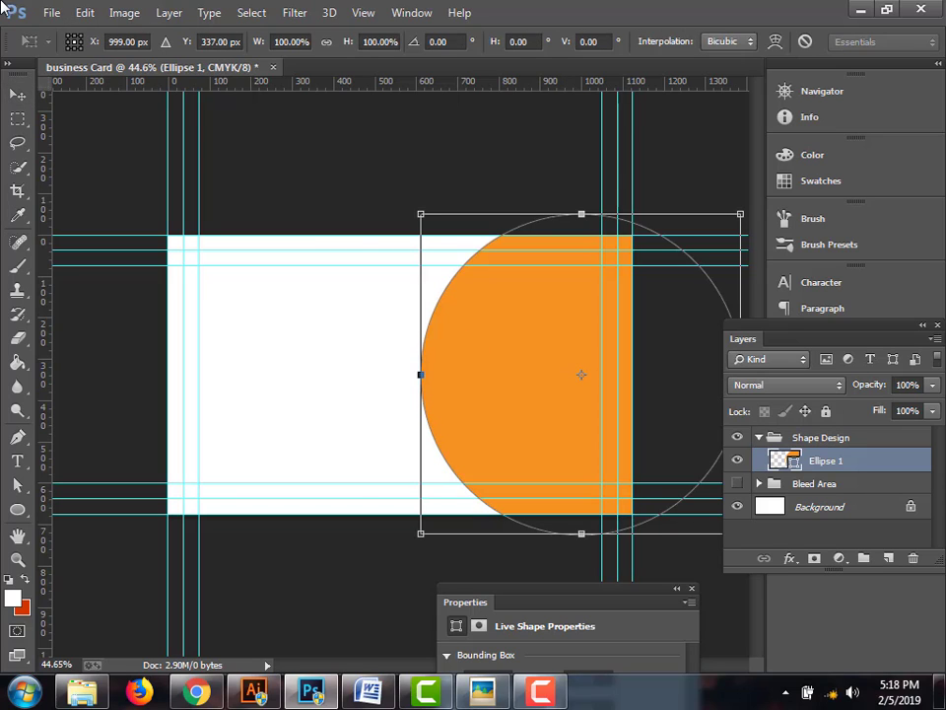
pyautogui.click(86, 12)
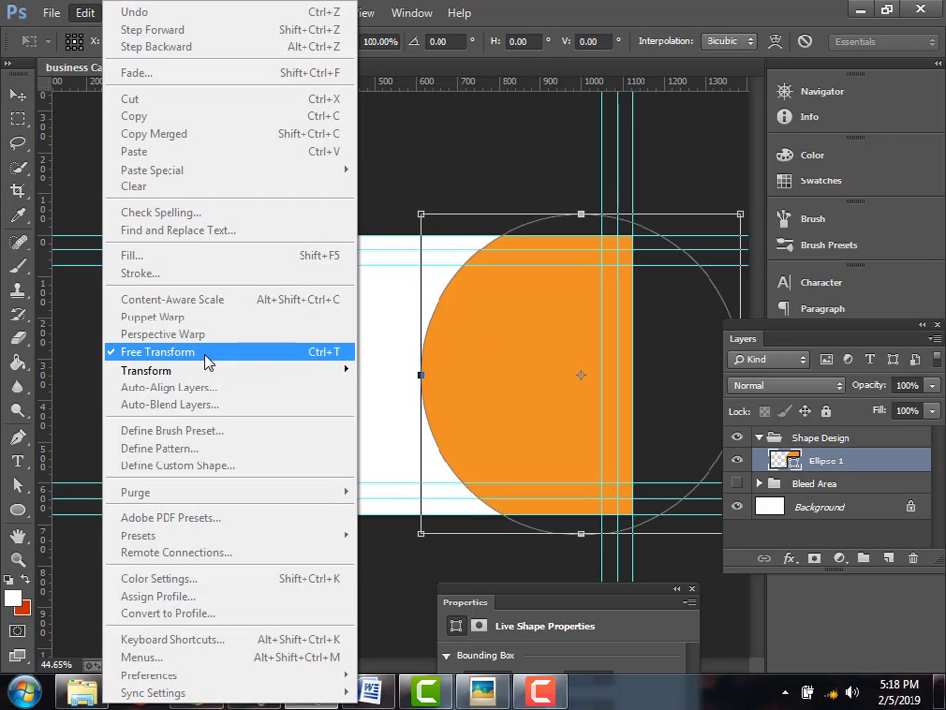
pyautogui.click(537, 412)
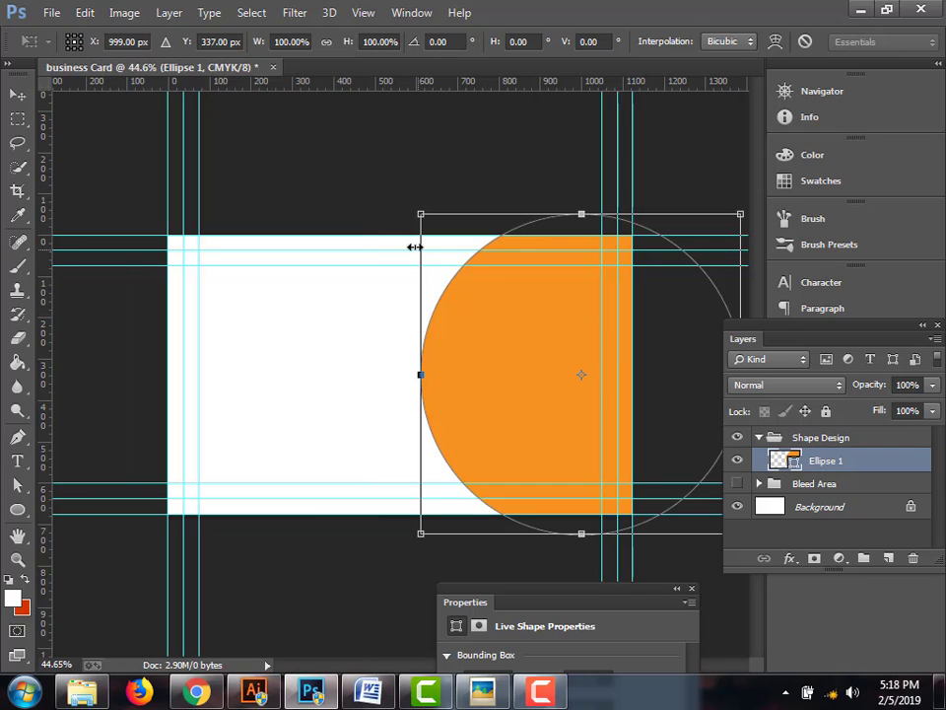
pyautogui.moveTo(402, 205); pyautogui.dragTo(471, 153)
pyautogui.moveTo(513, 387)
pyautogui.mouseDown()
pyautogui.moveTo(569, 387)
pyautogui.moveTo(552, 400)
pyautogui.moveTo(509, 380)
pyautogui.moveTo(507, 359)
pyautogui.moveTo(508, 368)
pyautogui.mouseUp()
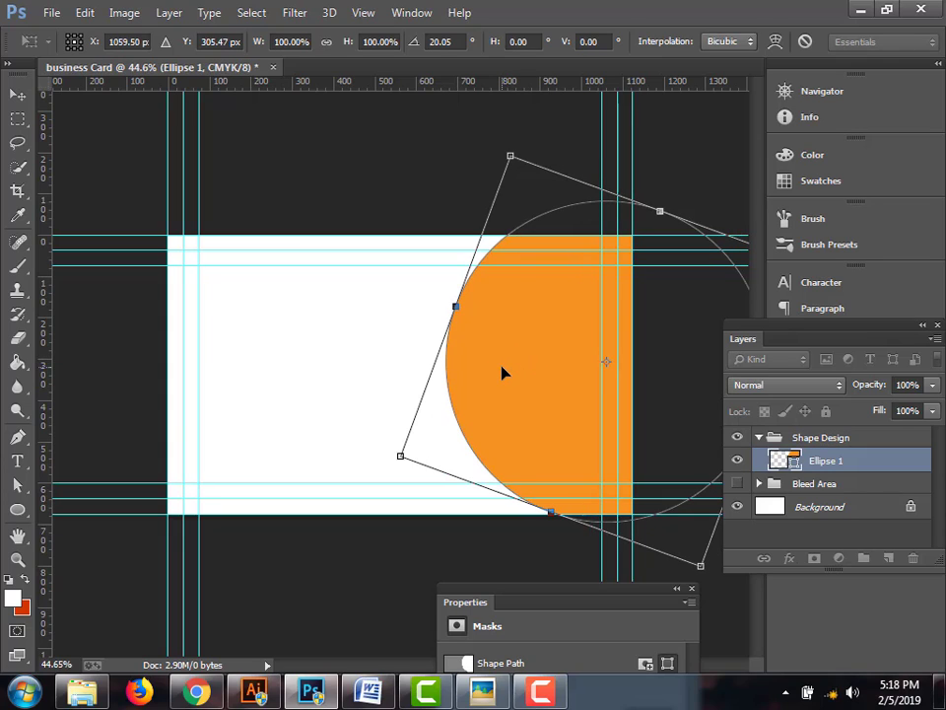
pyautogui.press('Return')
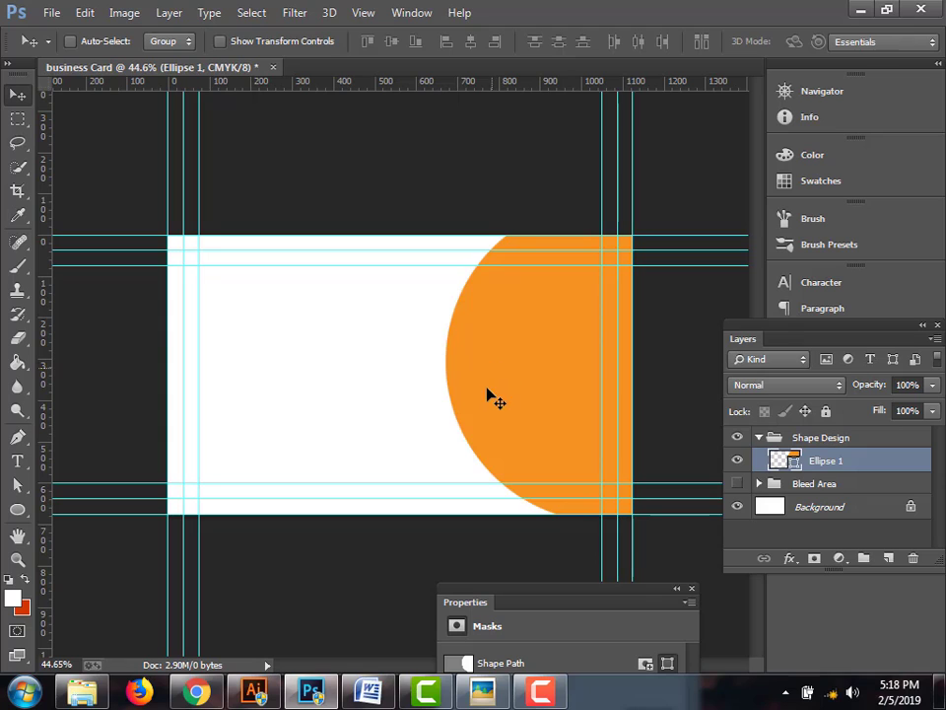
# Duplicate the Ellipse 1 layer and place the copy beneath the original in the Shape Design group
pyautogui.rightClick(833, 464)
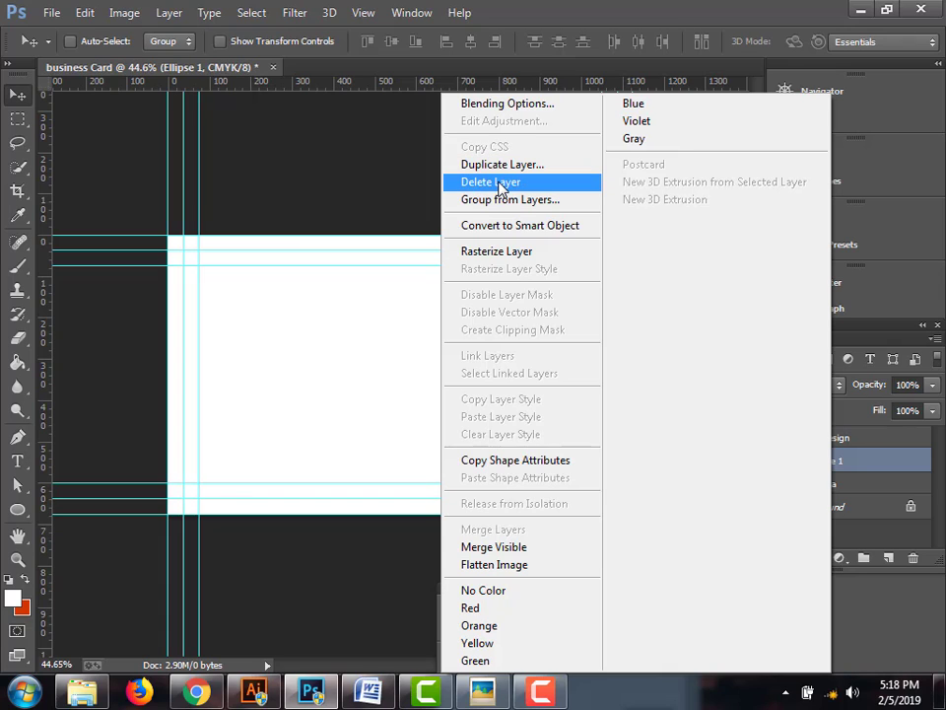
pyautogui.click(880, 470)
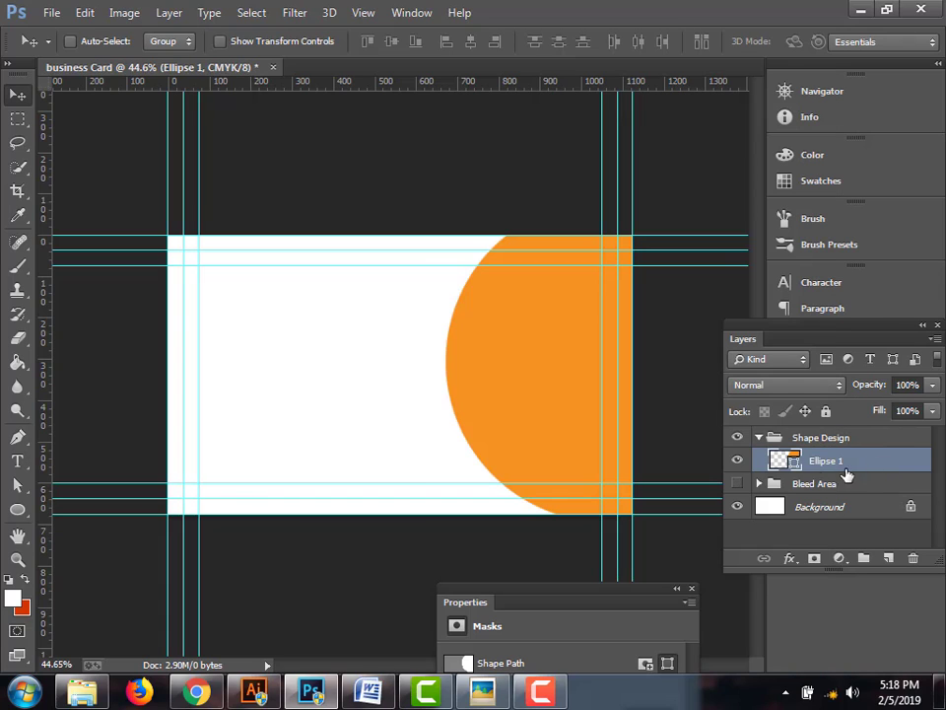
pyautogui.moveTo(824, 467); pyautogui.dragTo(889, 558)
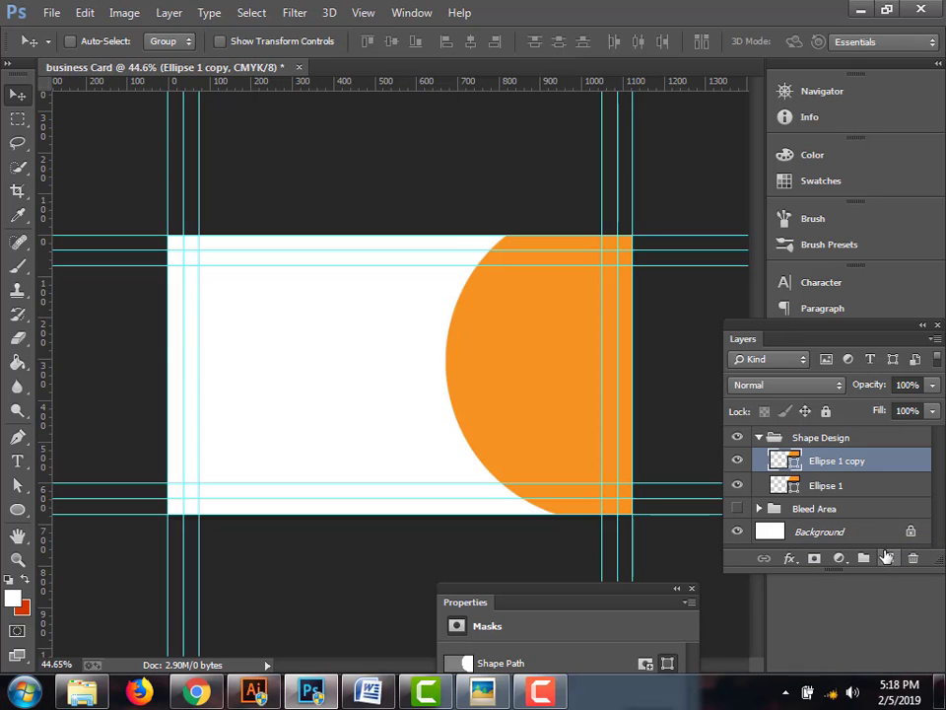
pyautogui.moveTo(832, 461); pyautogui.dragTo(839, 496)
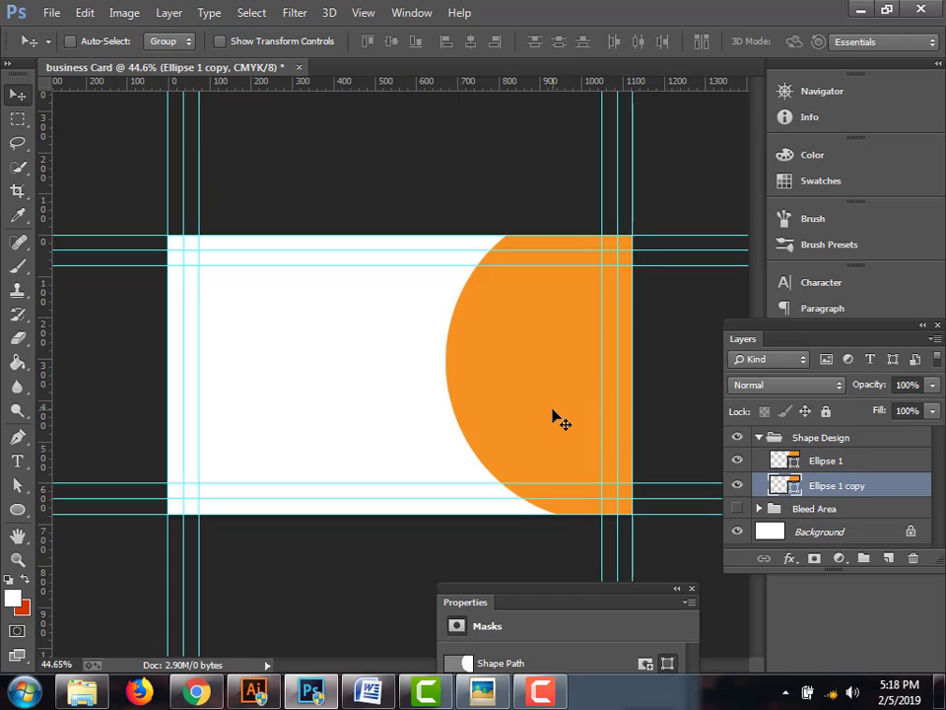
# Change the fill colour of the duplicated ellipse to dark brown-orange #9b5200
pyautogui.click(18, 509)
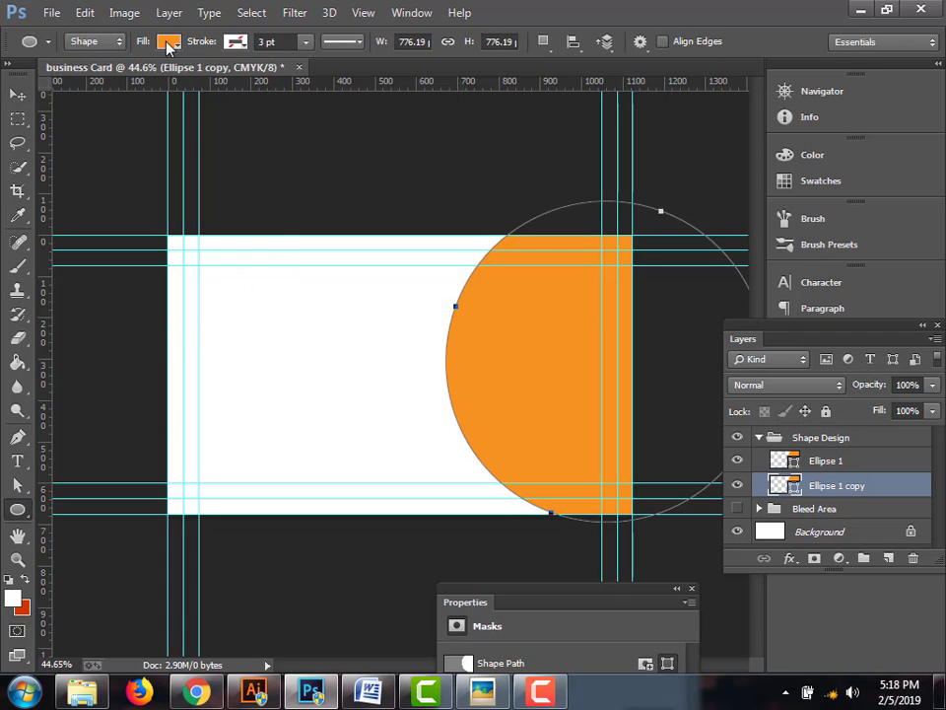
pyautogui.click(169, 44)
pyautogui.click(255, 78)
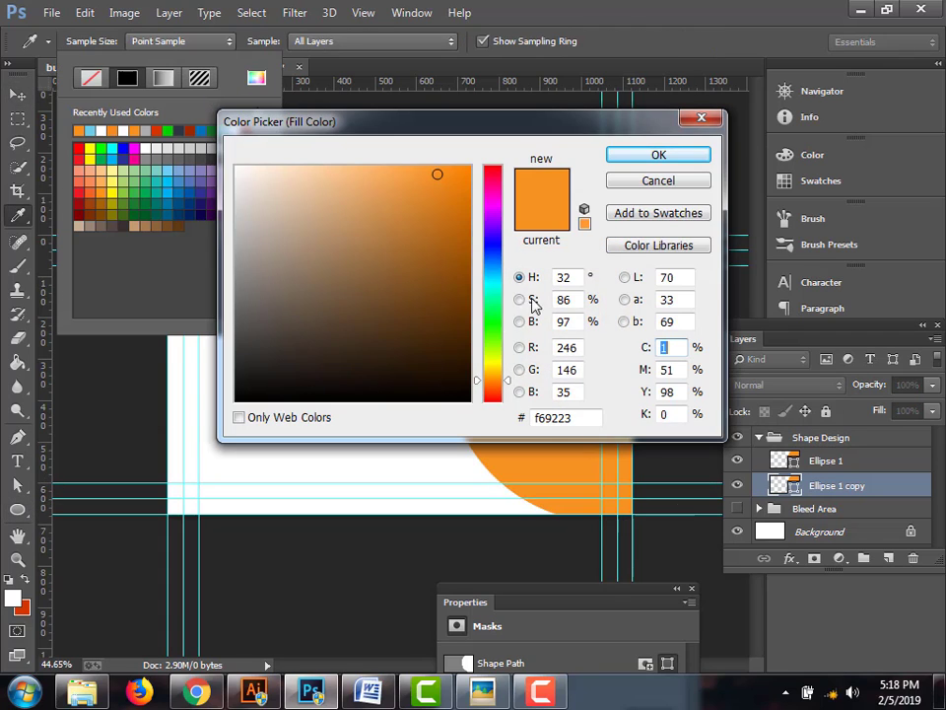
pyautogui.moveTo(462, 239); pyautogui.dragTo(472, 258)
pyautogui.click(614, 161)
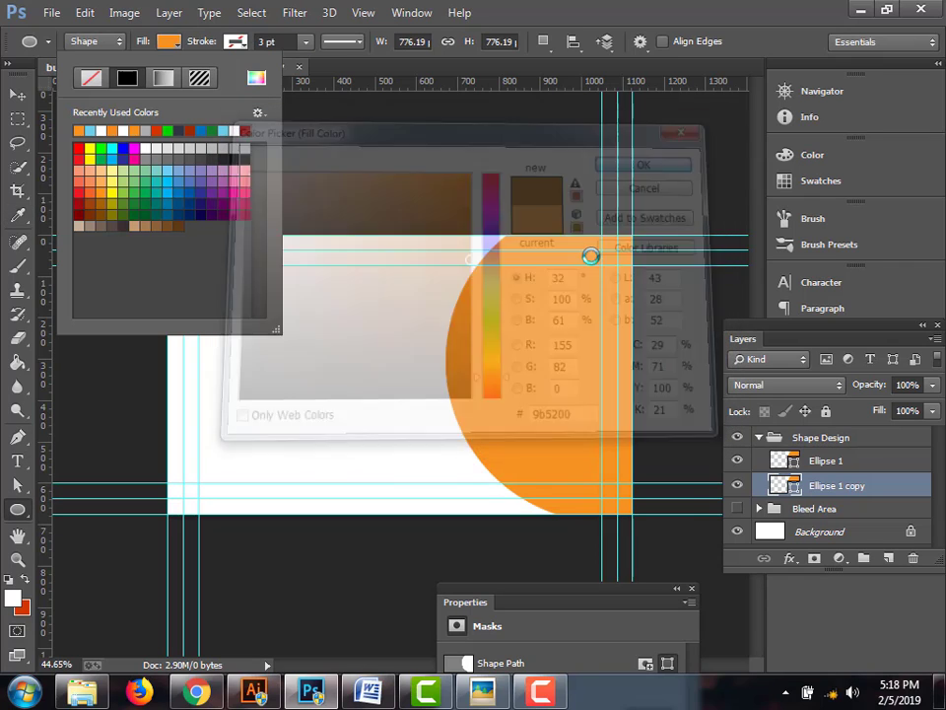
# Move the brown ellipse copy left and slightly down so it shows as a crescent beside the orange circle, and turn snapping off
pyautogui.click(17, 94)
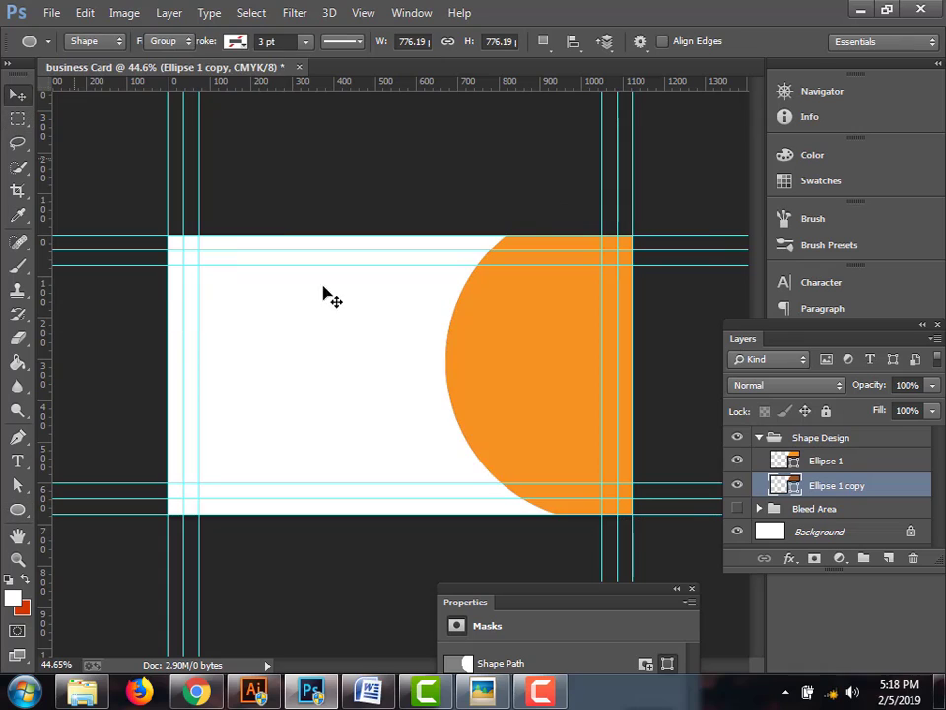
pyautogui.moveTo(494, 336); pyautogui.dragTo(463, 333)
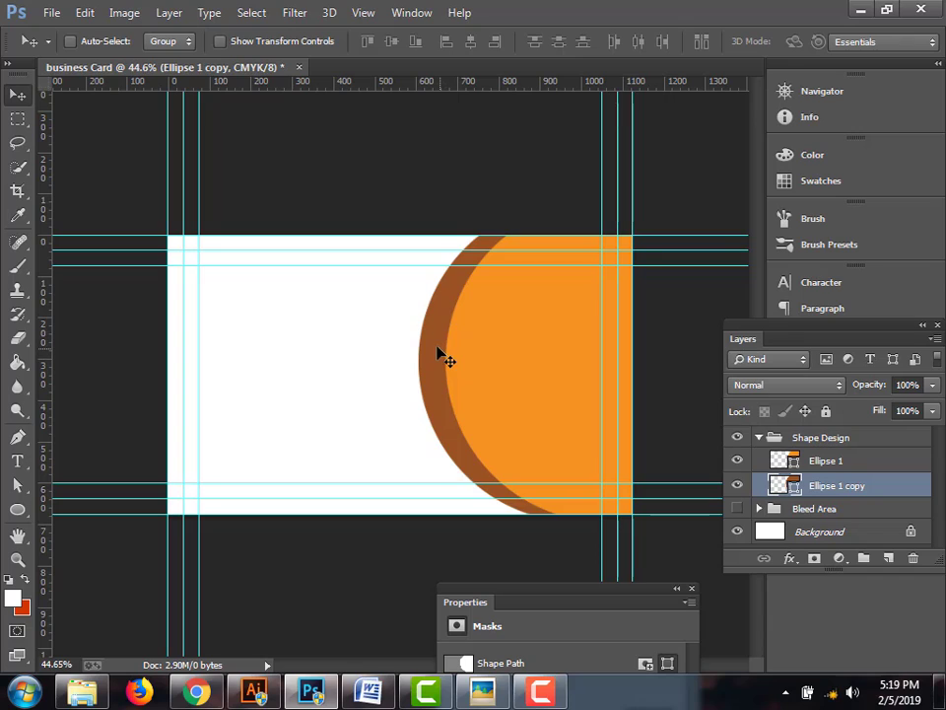
pyautogui.moveTo(445, 357)
pyautogui.mouseDown()
pyautogui.moveTo(434, 345)
pyautogui.moveTo(450, 363)
pyautogui.mouseUp()
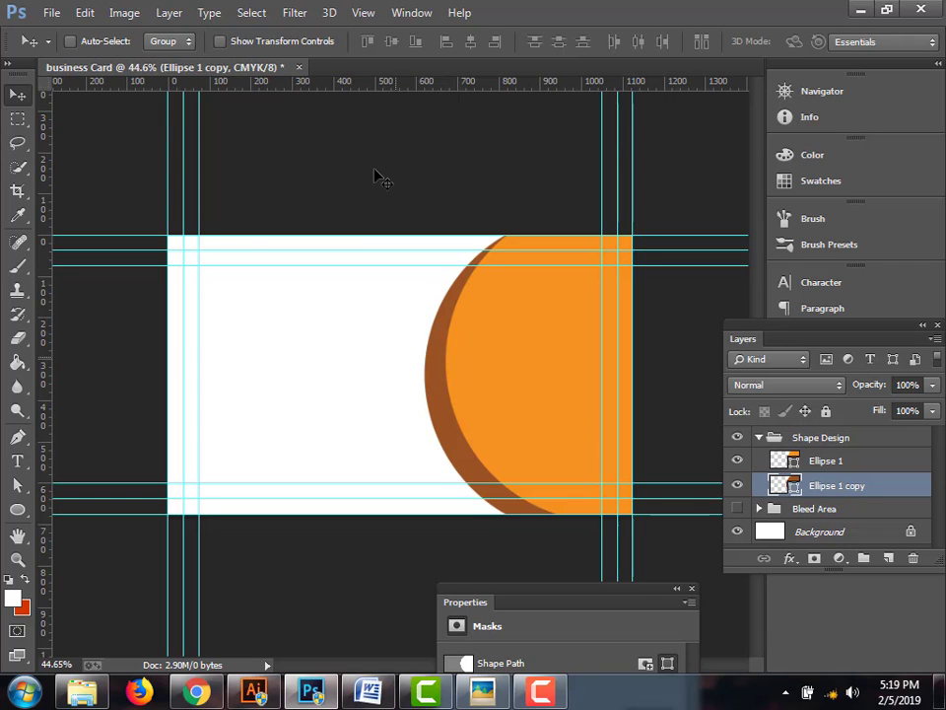
pyautogui.click(363, 13)
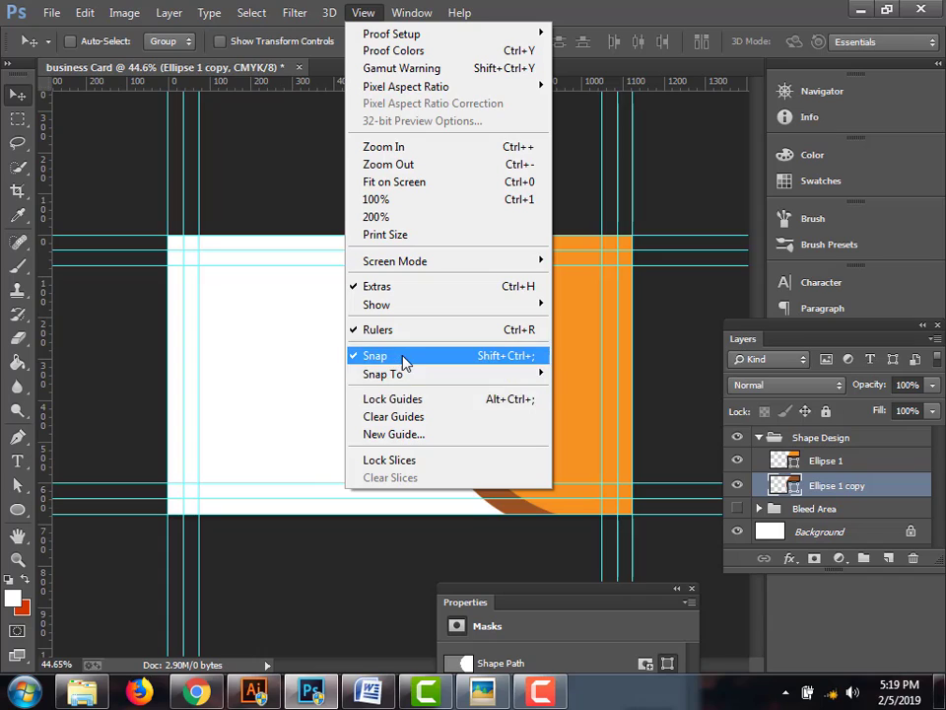
pyautogui.click(404, 356)
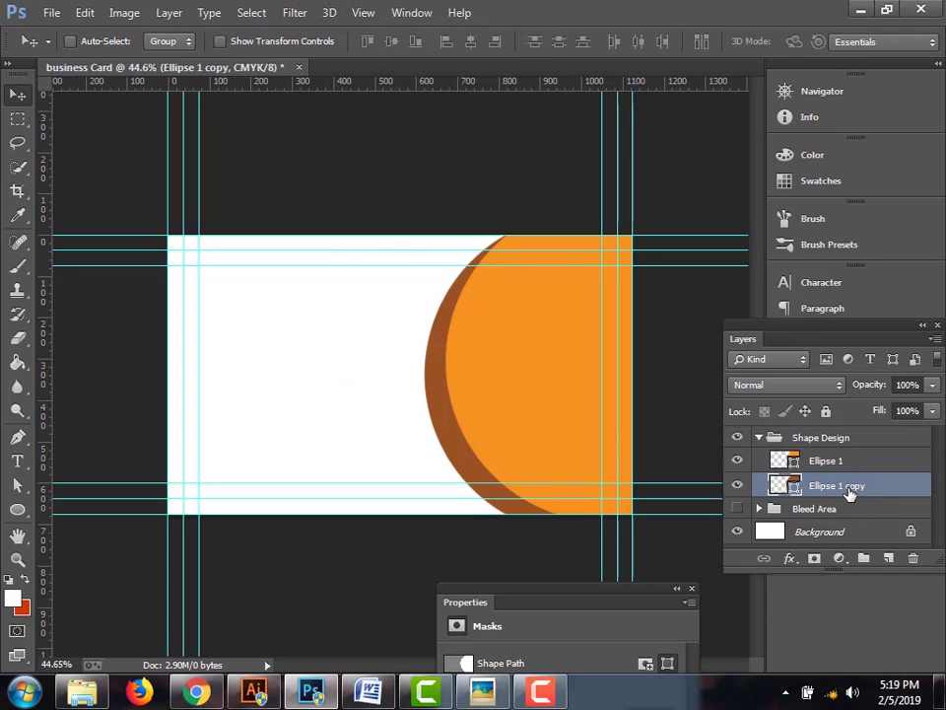
# Duplicate the Ellipse 1 copy layer beneath itself and rename the three ellipse layers 1, 2 and 3 from top to bottom
pyautogui.moveTo(856, 487); pyautogui.dragTo(889, 558)
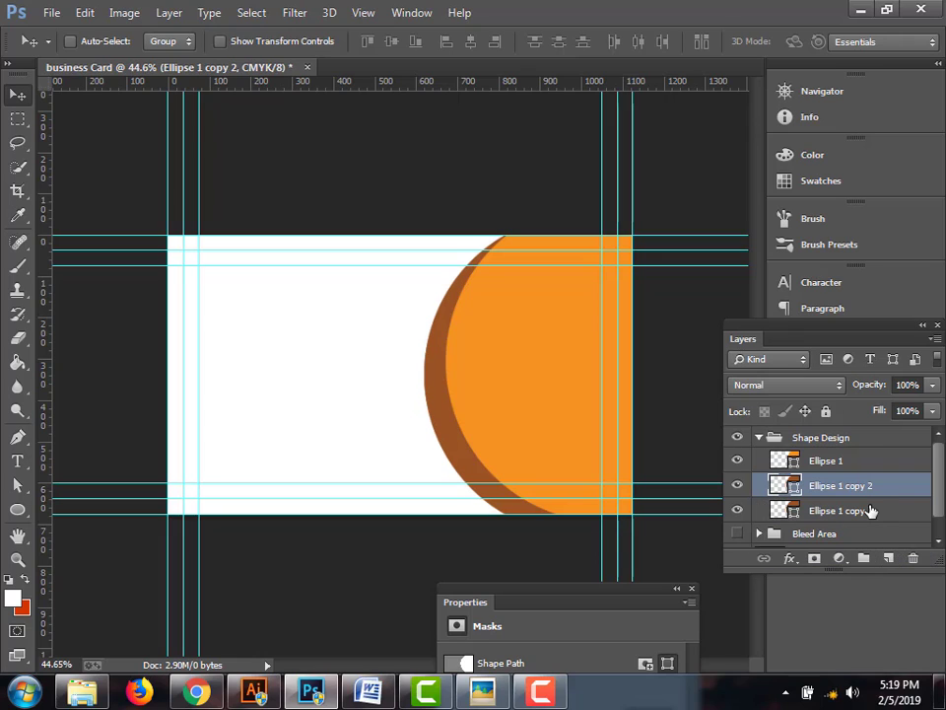
pyautogui.moveTo(856, 493); pyautogui.dragTo(856, 520)
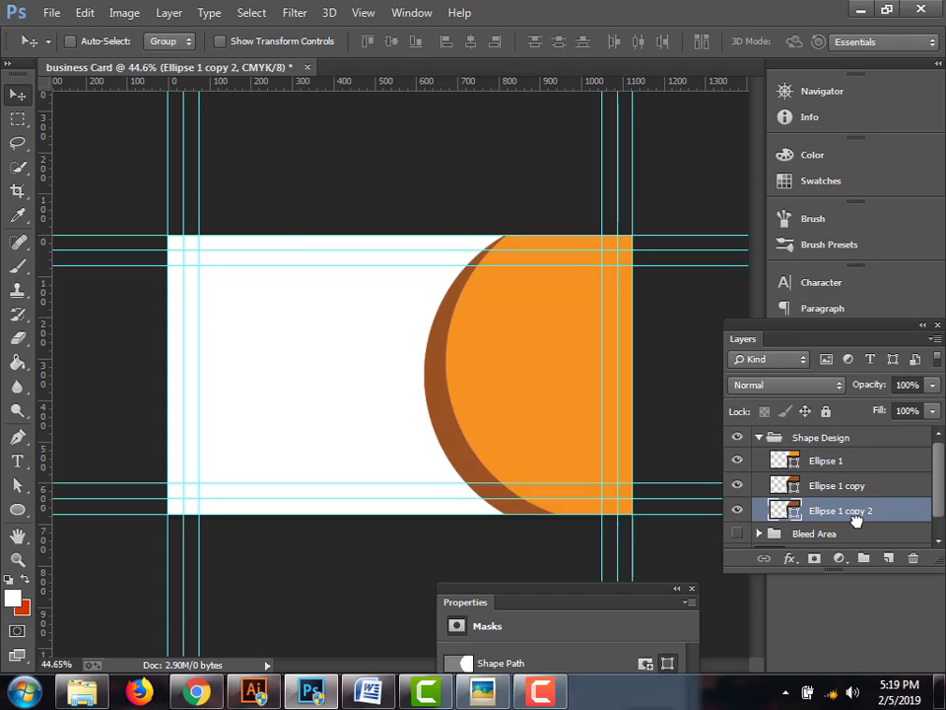
pyautogui.doubleClick(818, 460)
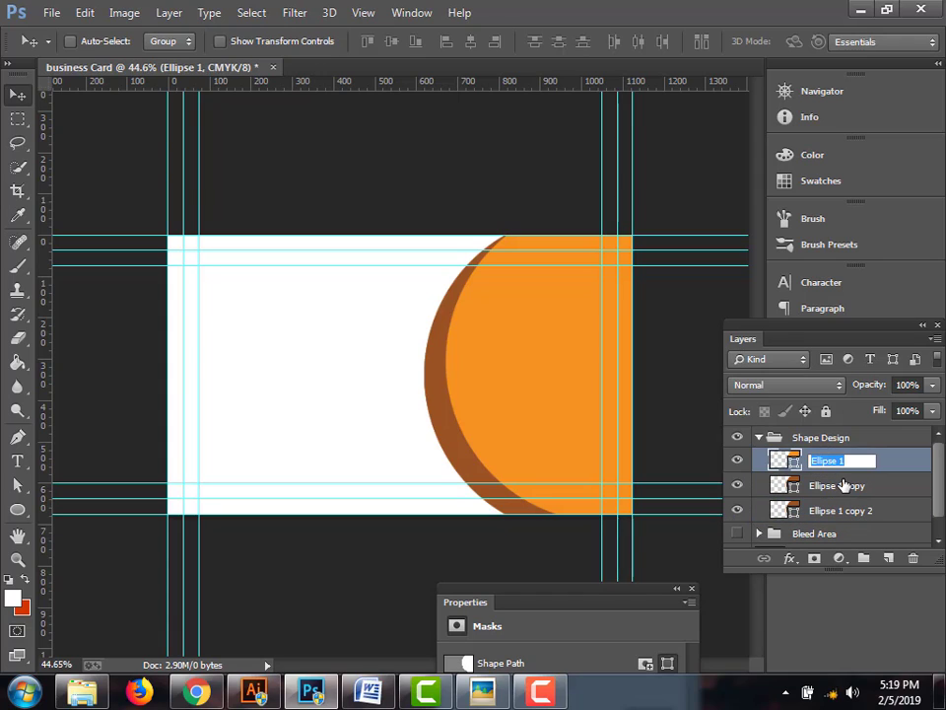
pyautogui.write('1')
pyautogui.doubleClick(833, 484)
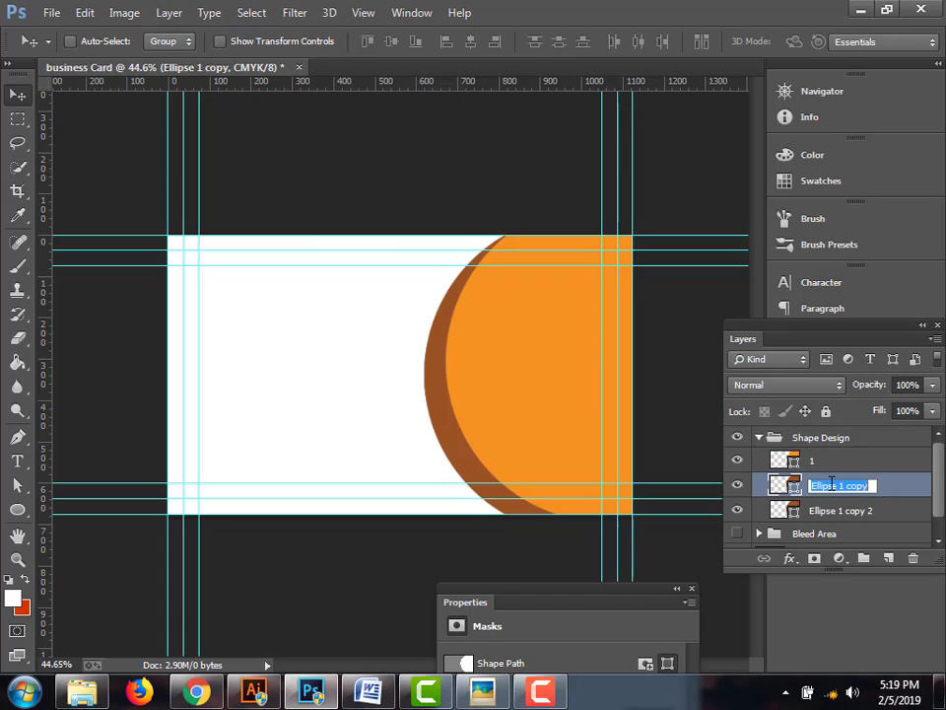
pyautogui.write('2')
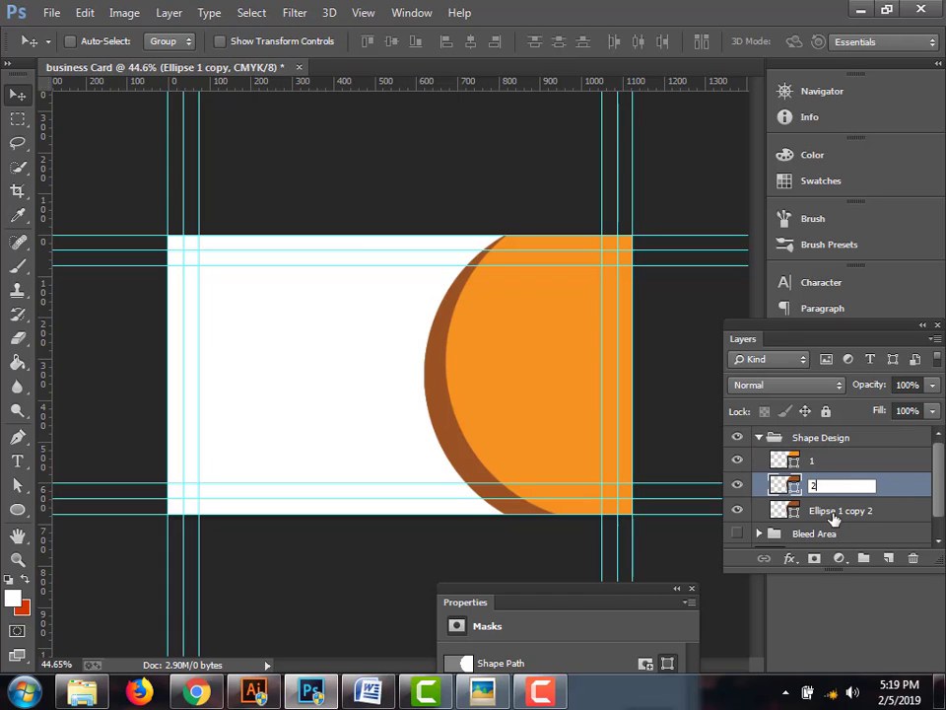
pyautogui.doubleClick(835, 512)
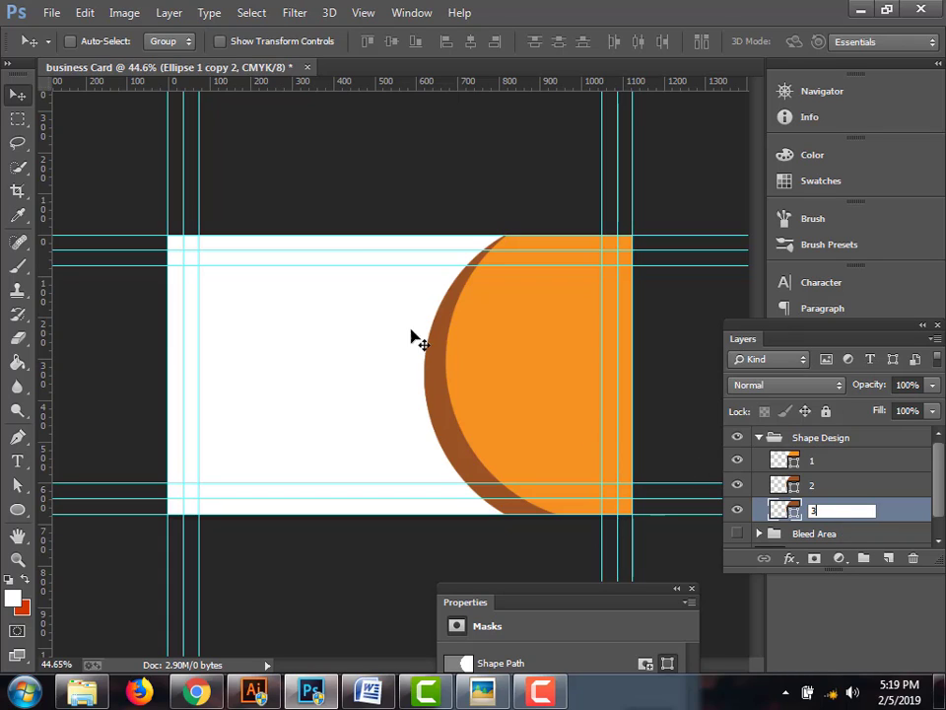
pyautogui.press('Return')
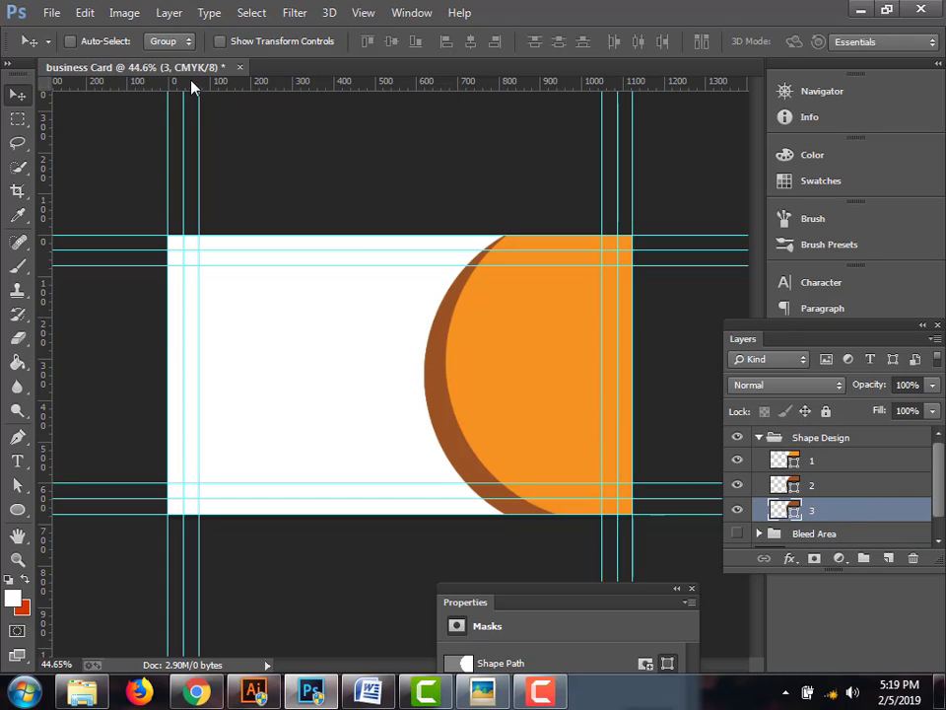
# Fill the layer 3 circle with a darker brown and shift it left and slightly down to form a second crescent
pyautogui.click(18, 509)
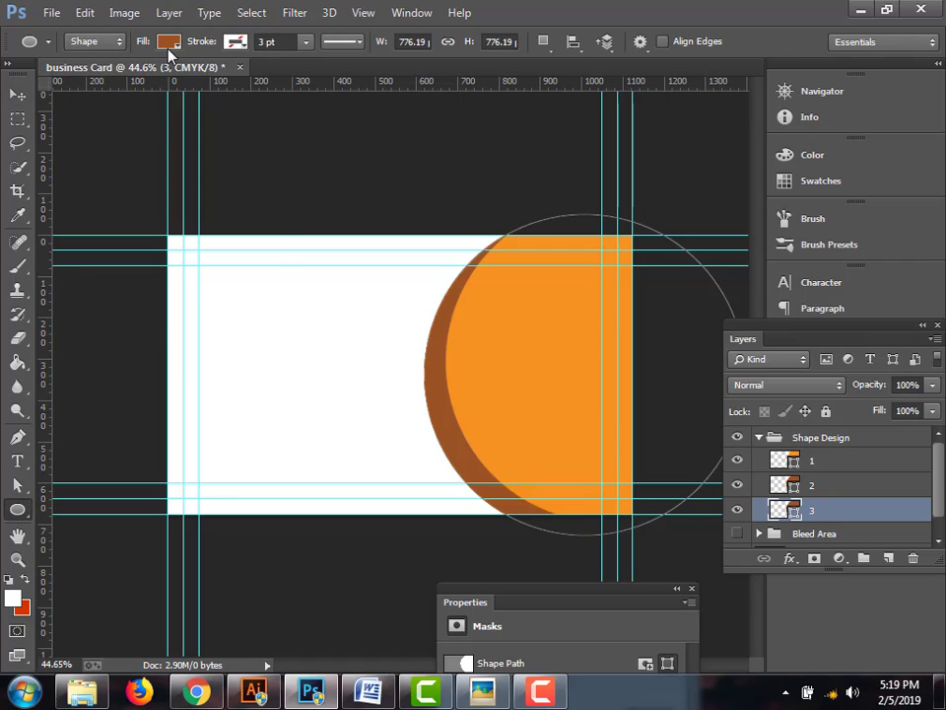
pyautogui.click(169, 45)
pyautogui.click(255, 78)
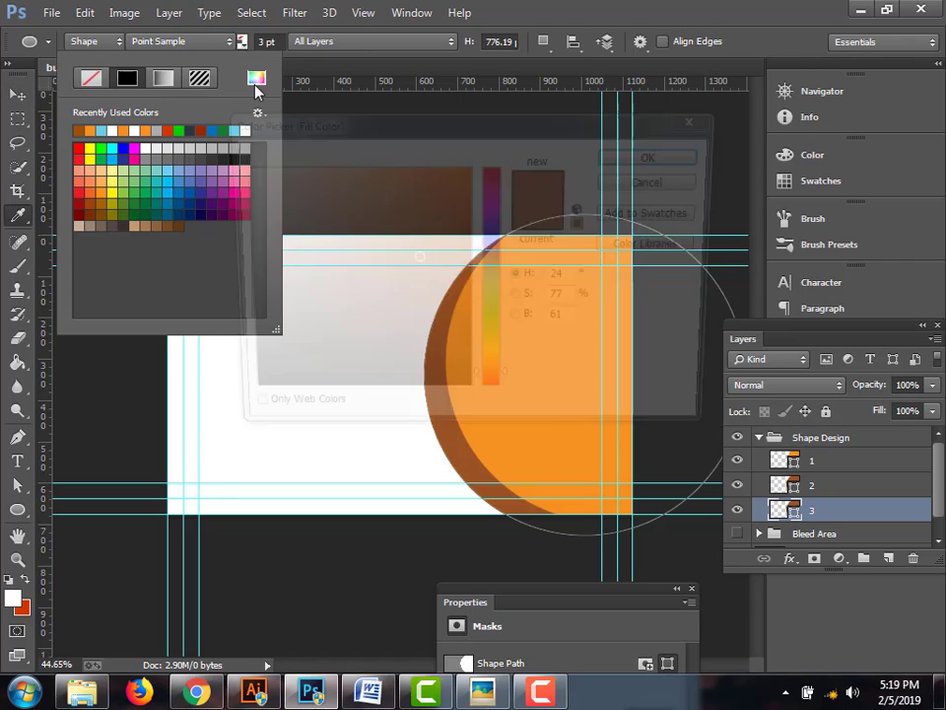
pyautogui.moveTo(446, 311); pyautogui.dragTo(472, 310)
pyautogui.click(657, 154)
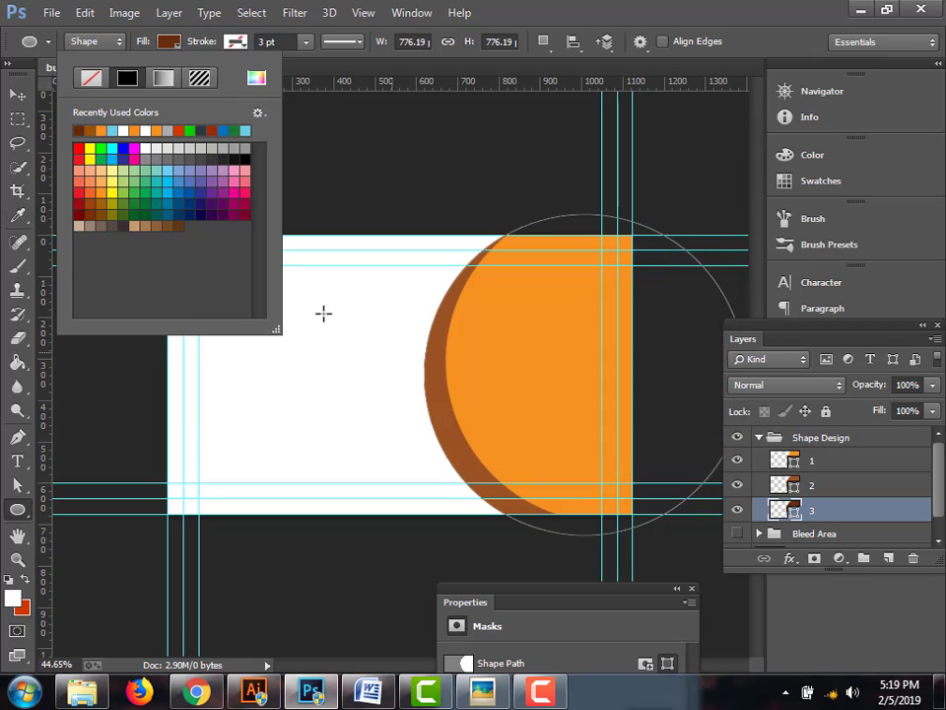
pyautogui.press('v')
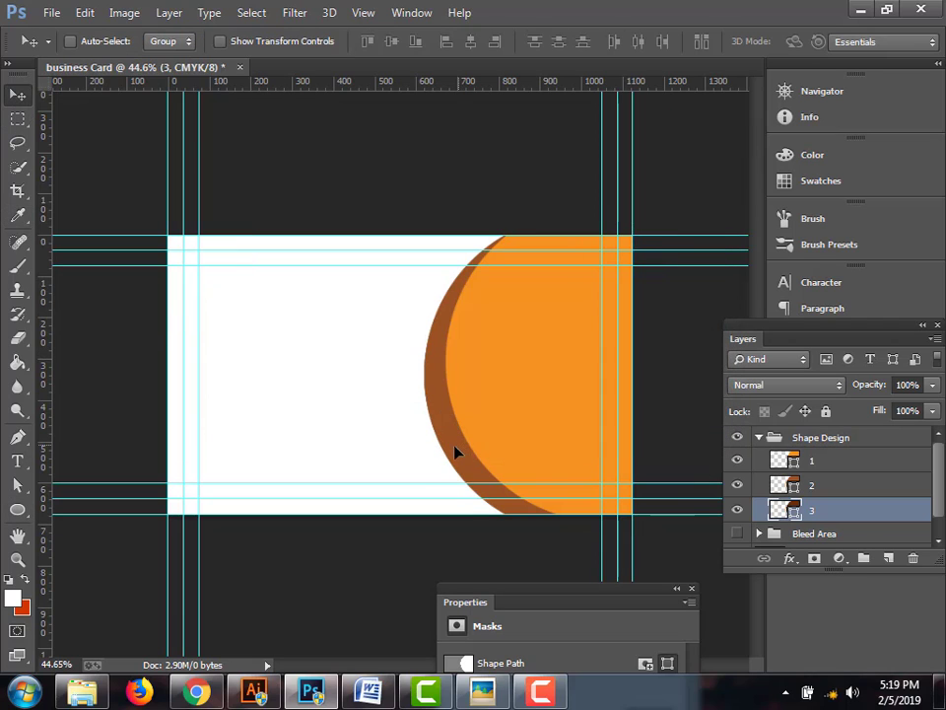
pyautogui.moveTo(459, 449); pyautogui.dragTo(440, 458)
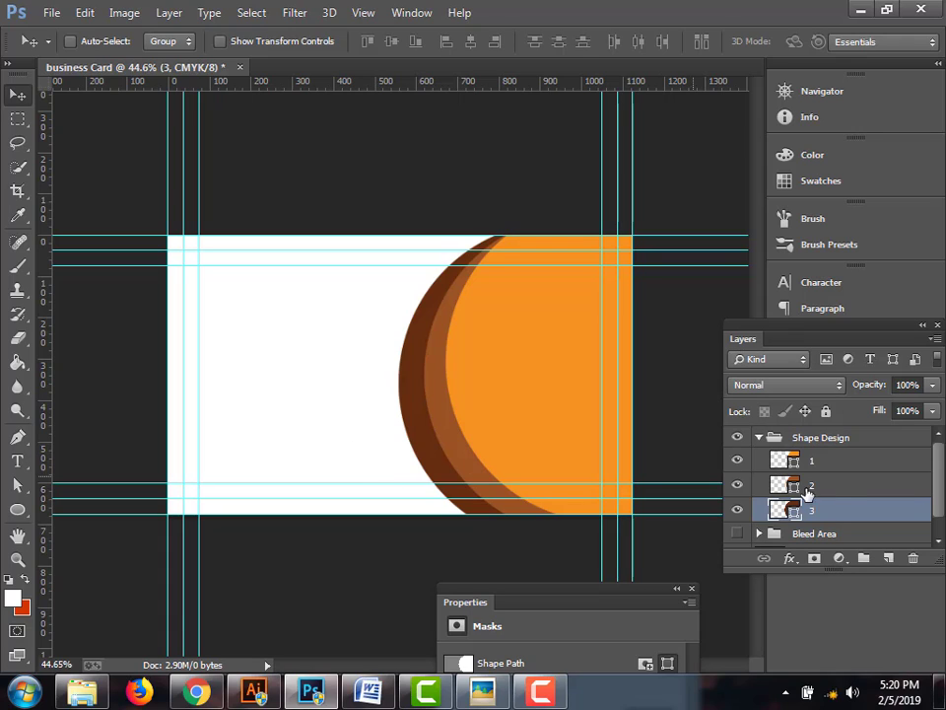
# Duplicate layer 3, rename the copy 4 and place it beneath layer 3
pyautogui.moveTo(834, 509); pyautogui.dragTo(888, 558)
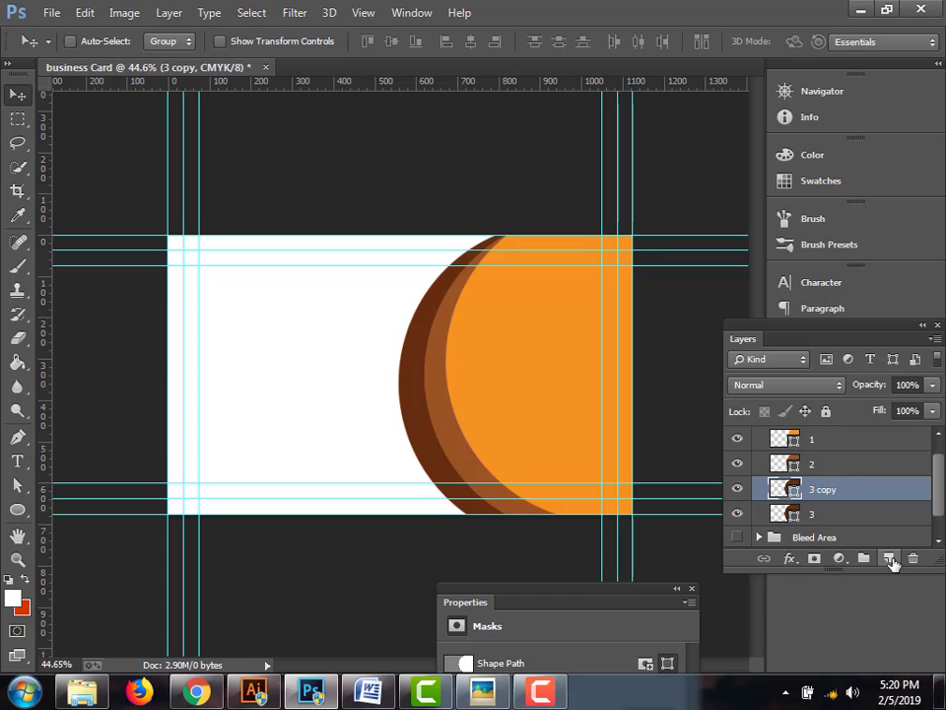
pyautogui.doubleClick(824, 491)
pyautogui.write('4')
pyautogui.press('Return')
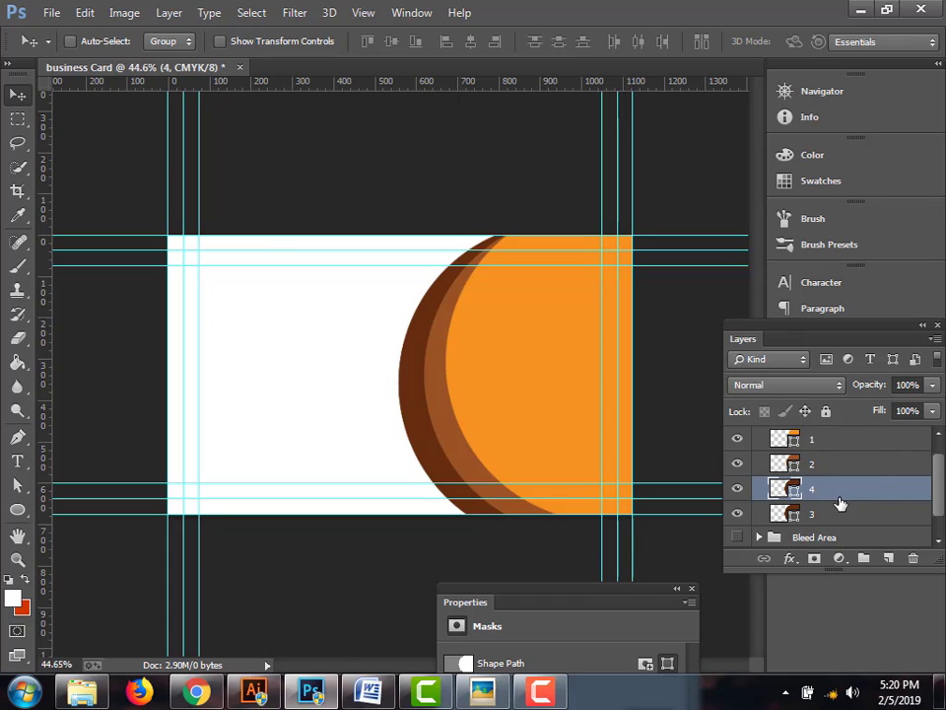
pyautogui.moveTo(838, 500); pyautogui.dragTo(841, 524)
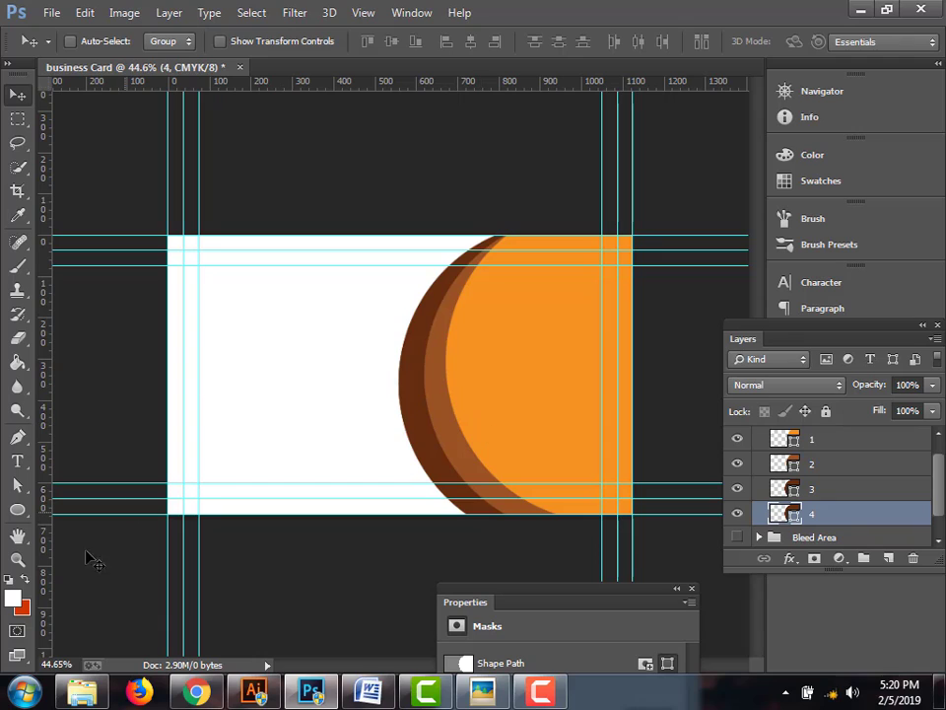
# Fill the layer 4 circle with near-black brown #250d00 and shift it left and slightly down to form the outermost crescent
pyautogui.click(18, 509)
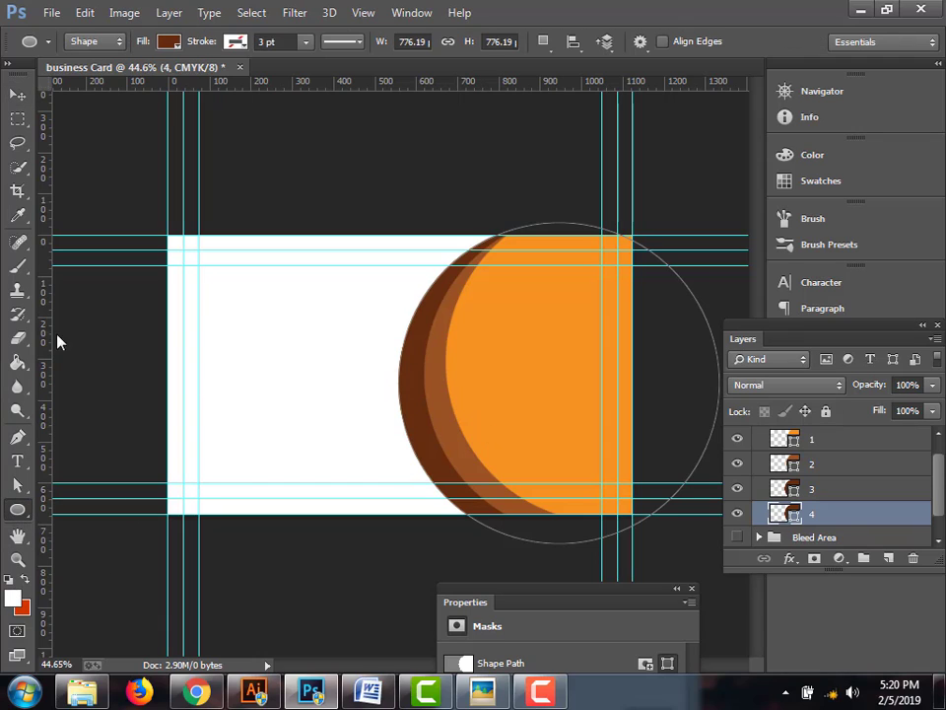
pyautogui.click(167, 43)
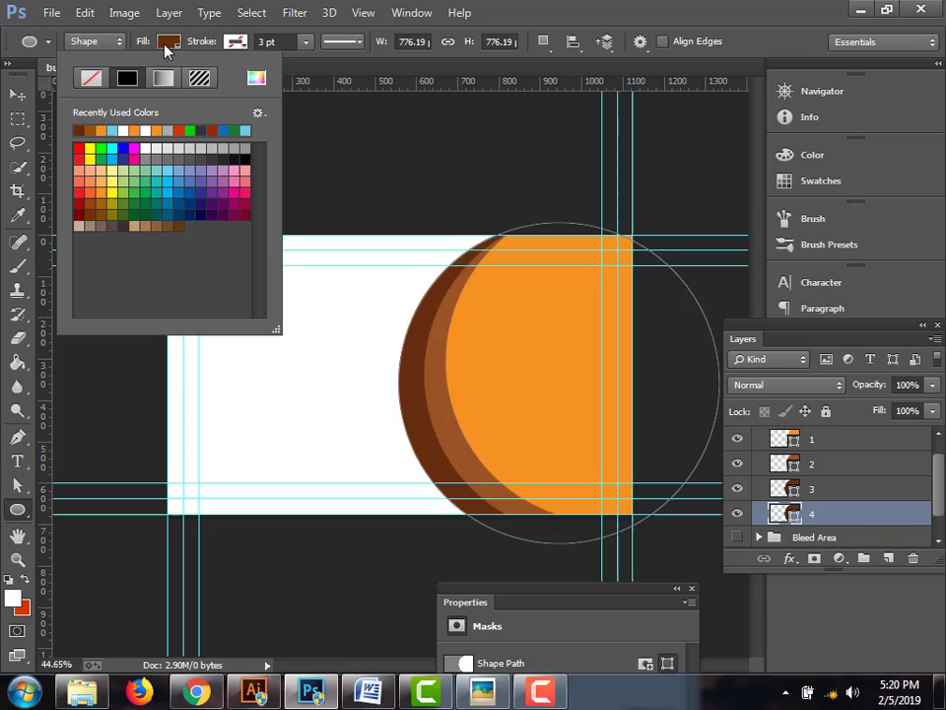
pyautogui.click(254, 81)
pyautogui.moveTo(457, 346); pyautogui.dragTo(469, 368)
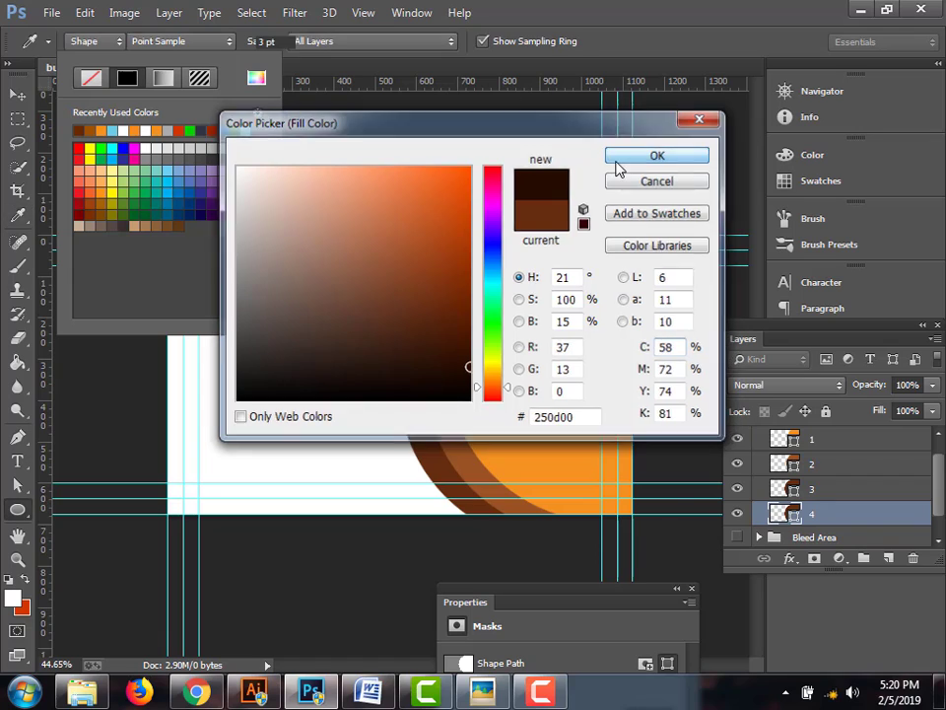
pyautogui.click(623, 160)
pyautogui.press('Return')
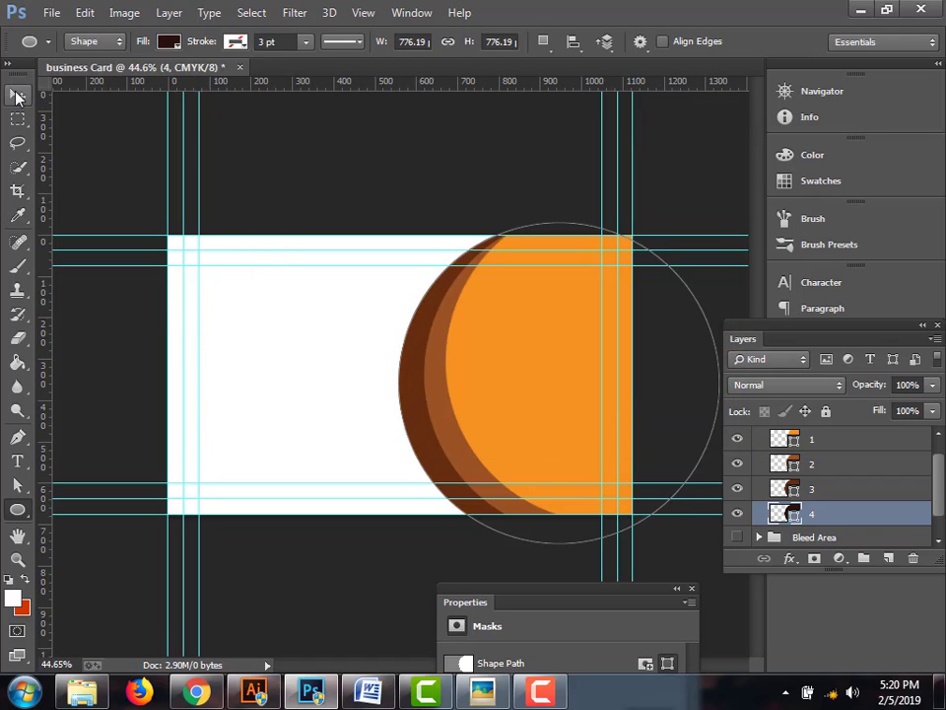
pyautogui.press('v')
pyautogui.moveTo(452, 450); pyautogui.dragTo(429, 457)
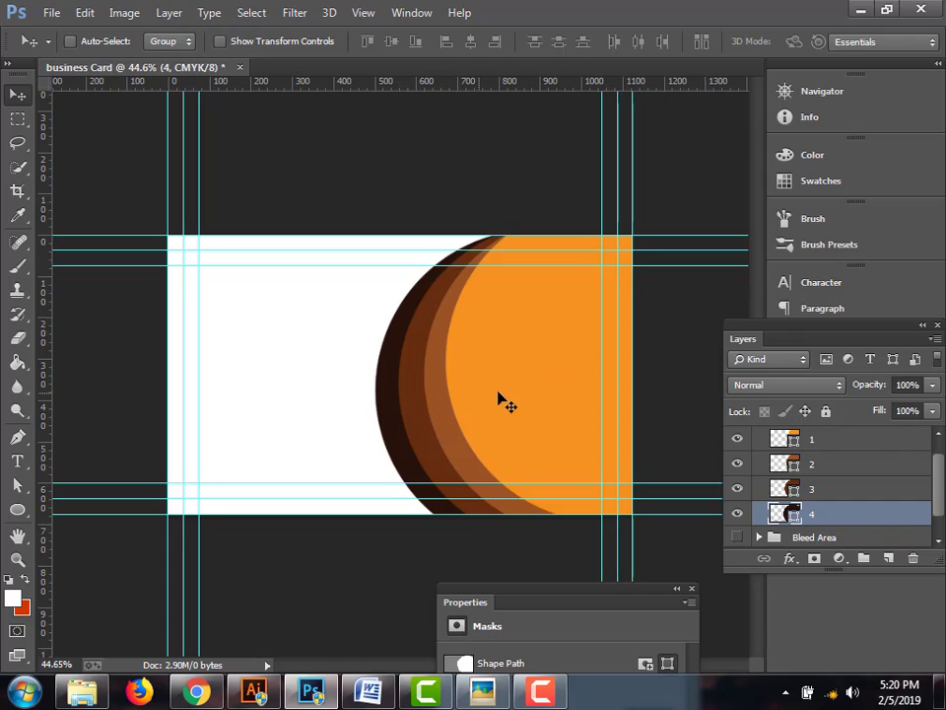
# Try a dark teal fill on the layer 1 circle and undo the colour change
pyautogui.doubleClick(795, 443)
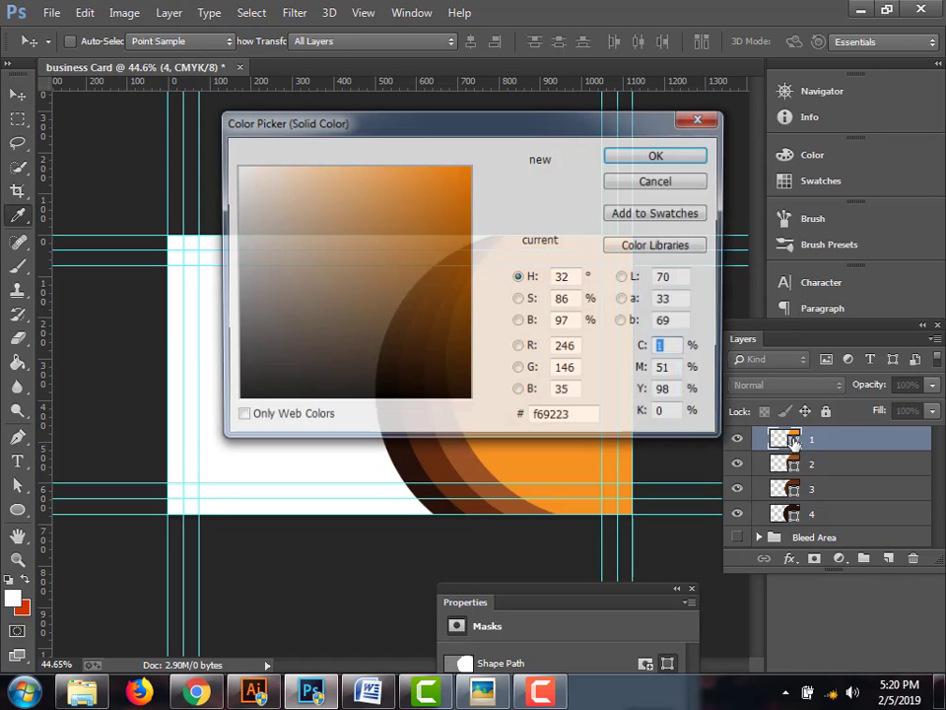
pyautogui.moveTo(498, 311)
pyautogui.mouseDown()
pyautogui.moveTo(490, 292)
pyautogui.moveTo(469, 316)
pyautogui.moveTo(490, 324)
pyautogui.mouseUp()
pyautogui.click(650, 158)
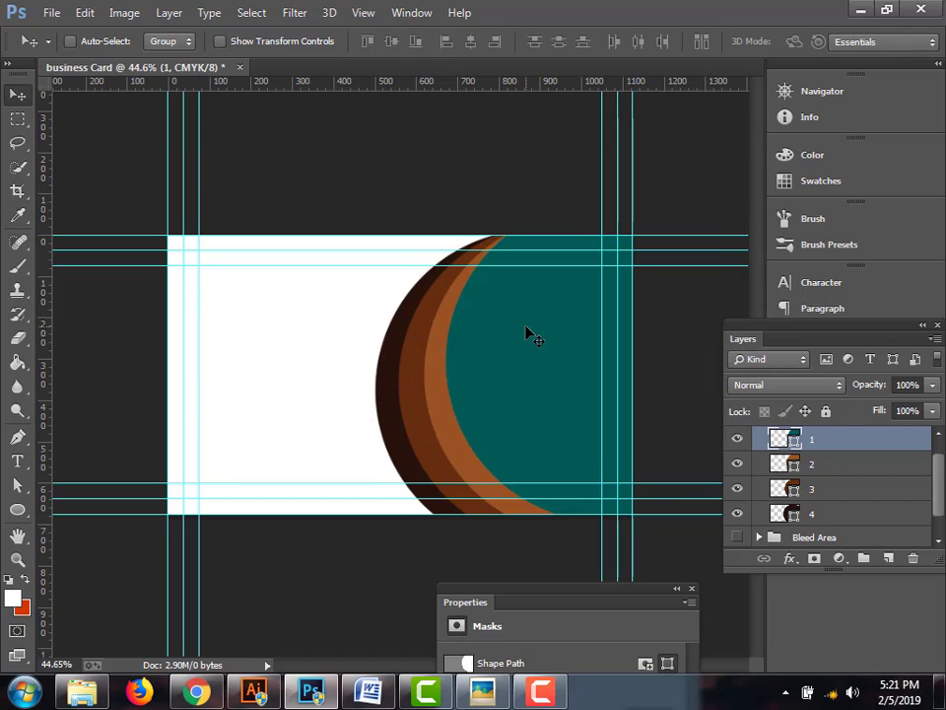
pyautogui.hotkey('ctrl', 'z')
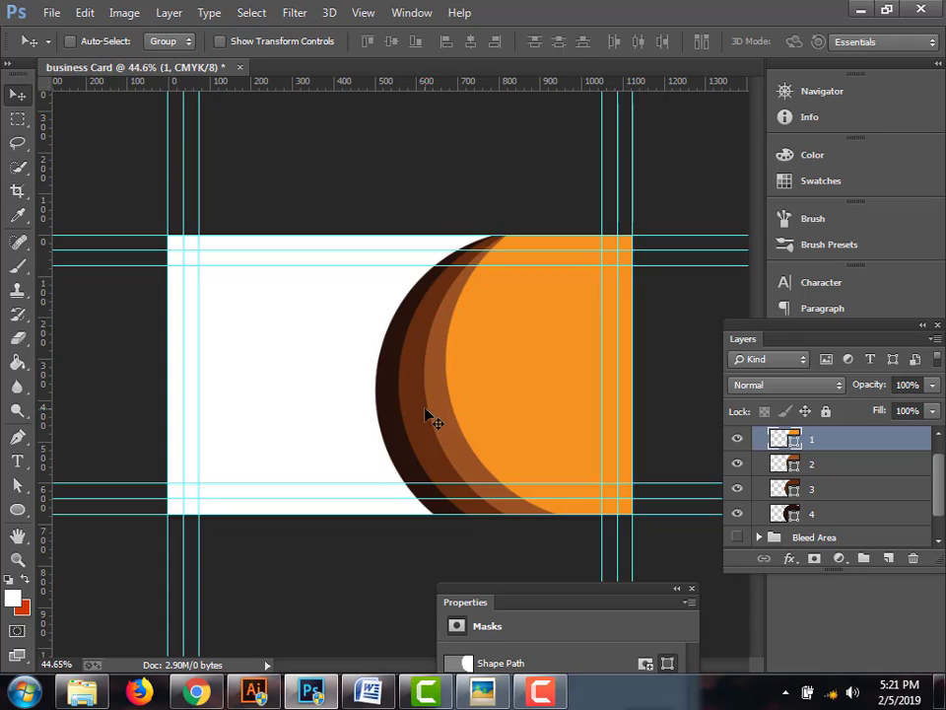
# Open the layer 4 circle's fill colour for editing and move the colour picker clear of the crescents
pyautogui.doubleClick(789, 514)
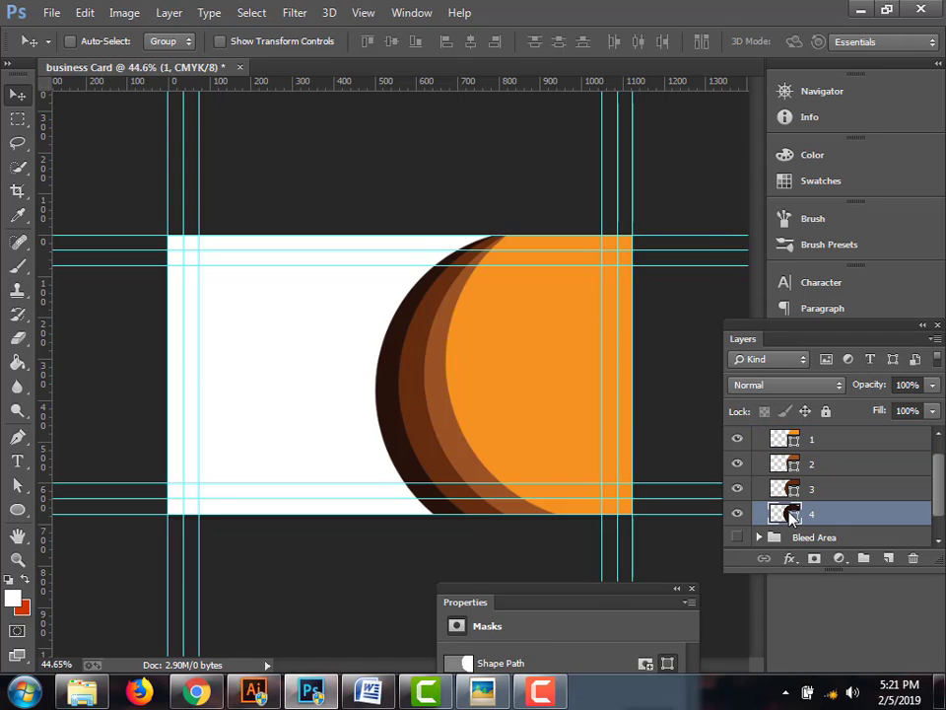
pyautogui.moveTo(492, 390); pyautogui.dragTo(492, 351)
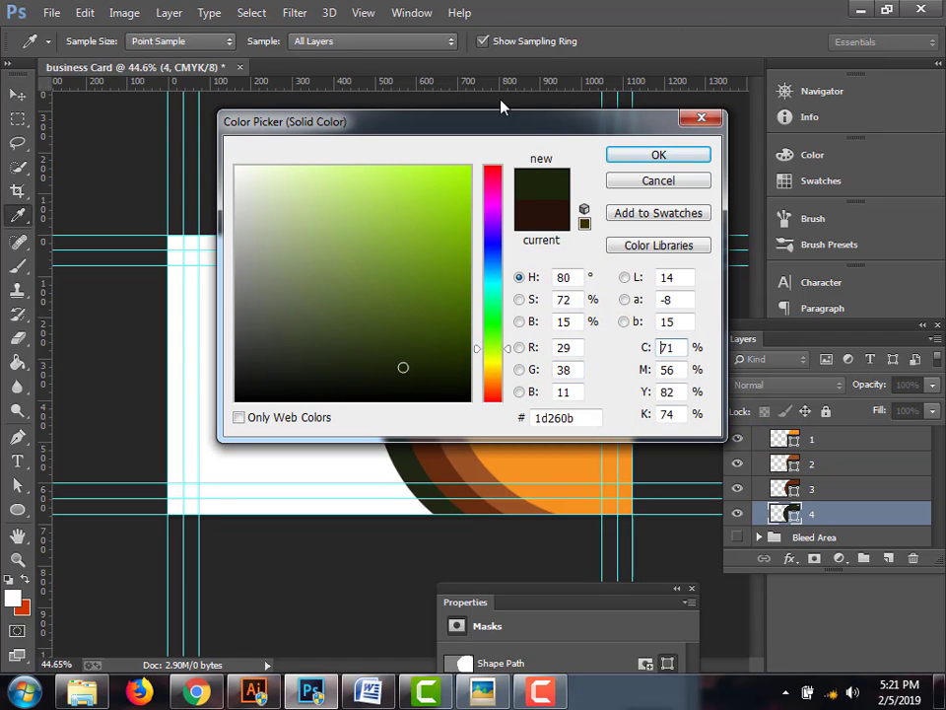
pyautogui.moveTo(501, 130); pyautogui.dragTo(799, 20)
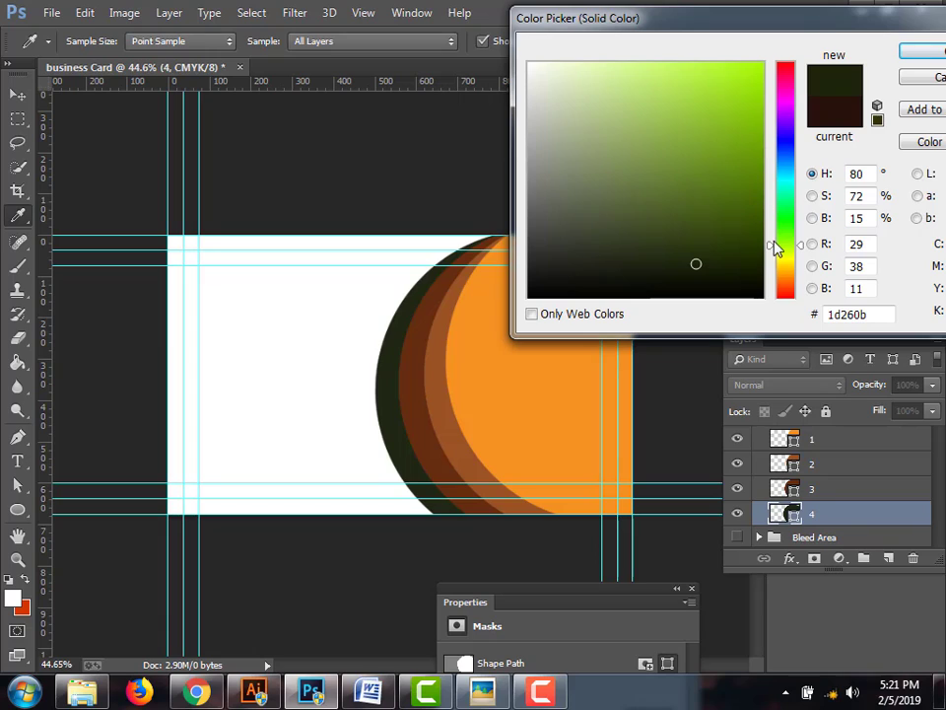
# Try teal green, dark red, olive, brown and rust fills on the layer 4 circle
pyautogui.moveTo(773, 248)
pyautogui.mouseDown()
pyautogui.moveTo(787, 260)
pyautogui.moveTo(748, 176)
pyautogui.moveTo(768, 157)
pyautogui.moveTo(774, 197)
pyautogui.mouseUp()
pyautogui.click(756, 205)
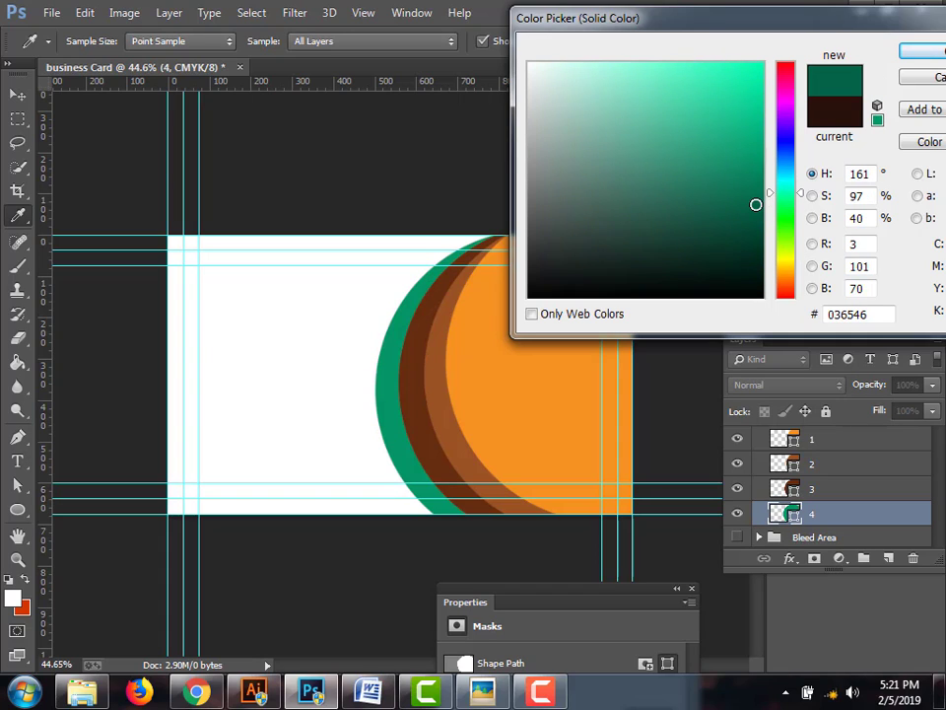
pyautogui.moveTo(788, 248); pyautogui.dragTo(779, 288)
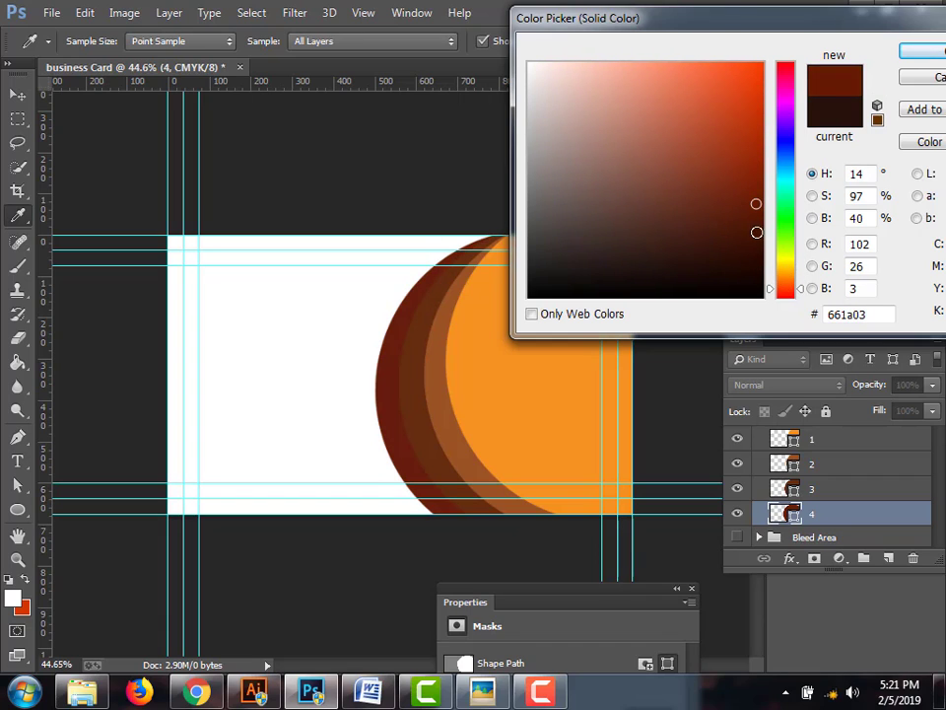
pyautogui.moveTo(757, 232)
pyautogui.mouseDown()
pyautogui.moveTo(747, 148)
pyautogui.moveTo(712, 146)
pyautogui.moveTo(710, 211)
pyautogui.moveTo(755, 215)
pyautogui.moveTo(786, 275)
pyautogui.moveTo(745, 260)
pyautogui.moveTo(757, 269)
pyautogui.moveTo(771, 165)
pyautogui.mouseUp()
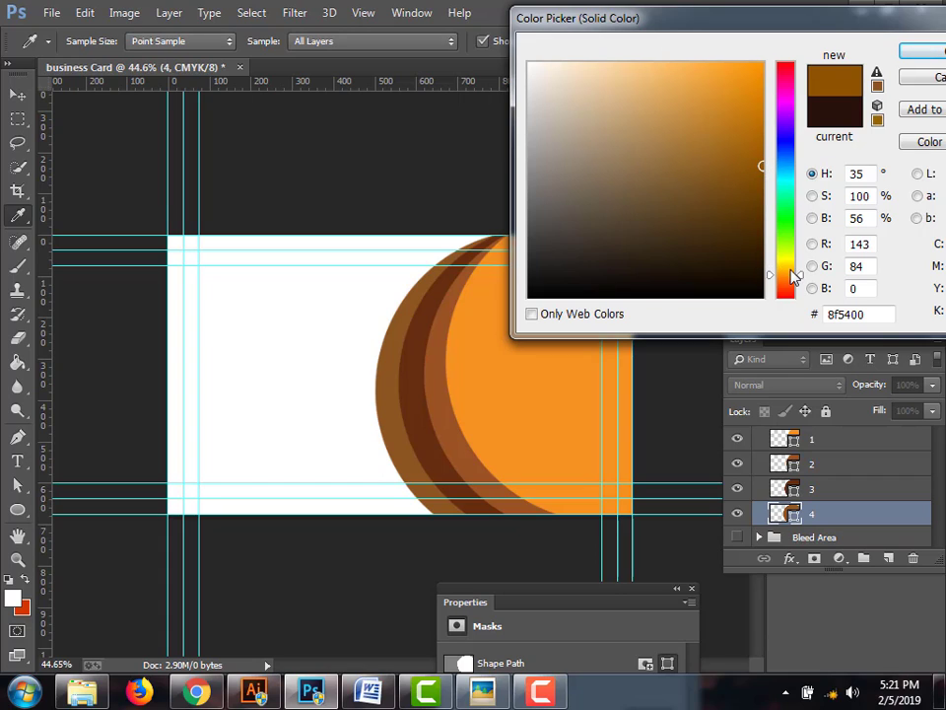
pyautogui.moveTo(794, 286); pyautogui.dragTo(794, 295)
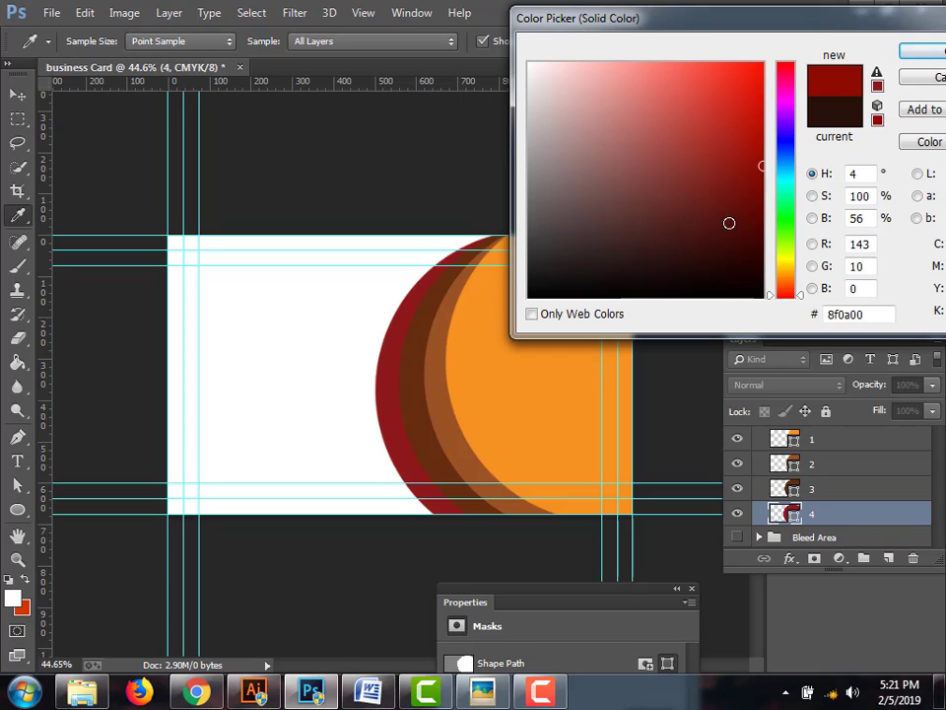
pyautogui.click(749, 220)
pyautogui.moveTo(751, 220); pyautogui.dragTo(660, 145)
pyautogui.moveTo(794, 239); pyautogui.dragTo(795, 273)
pyautogui.moveTo(739, 209); pyautogui.dragTo(761, 209)
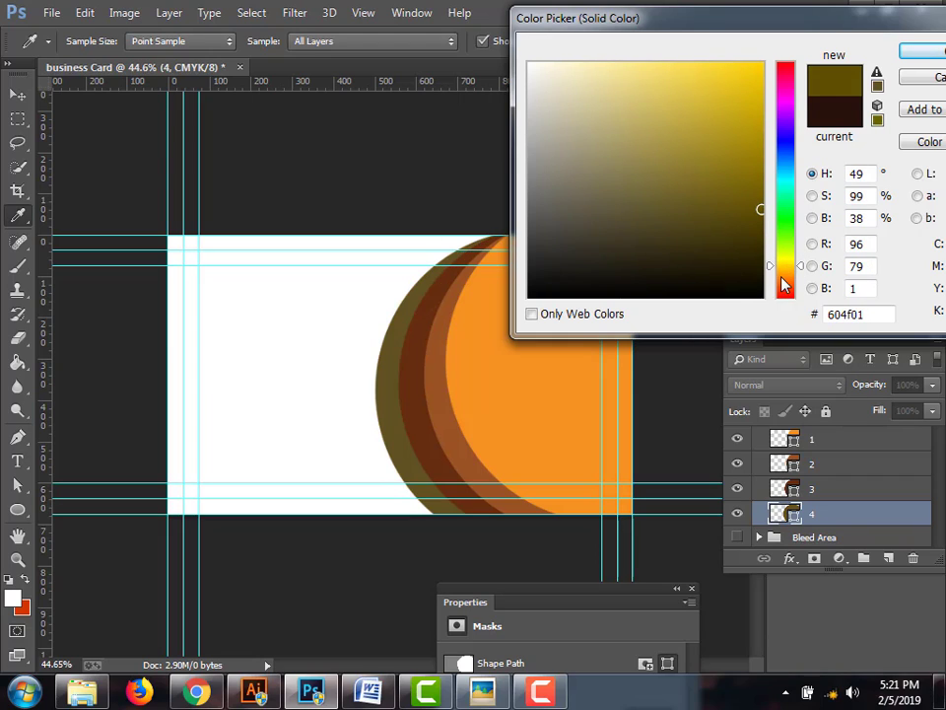
pyautogui.click(783, 281)
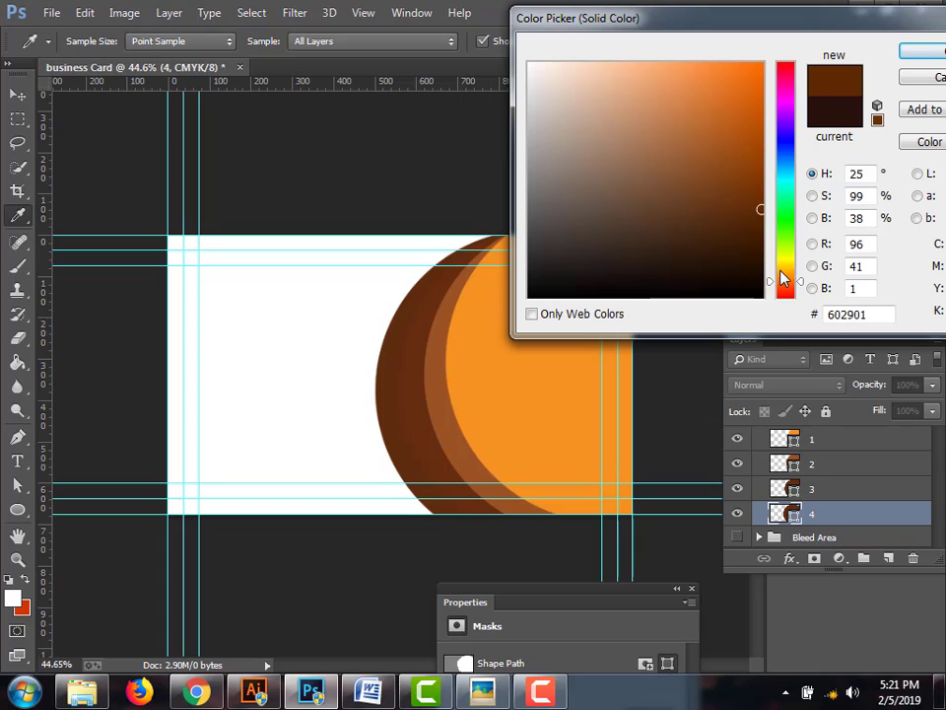
pyautogui.moveTo(784, 281); pyautogui.dragTo(782, 266)
pyautogui.click(754, 187)
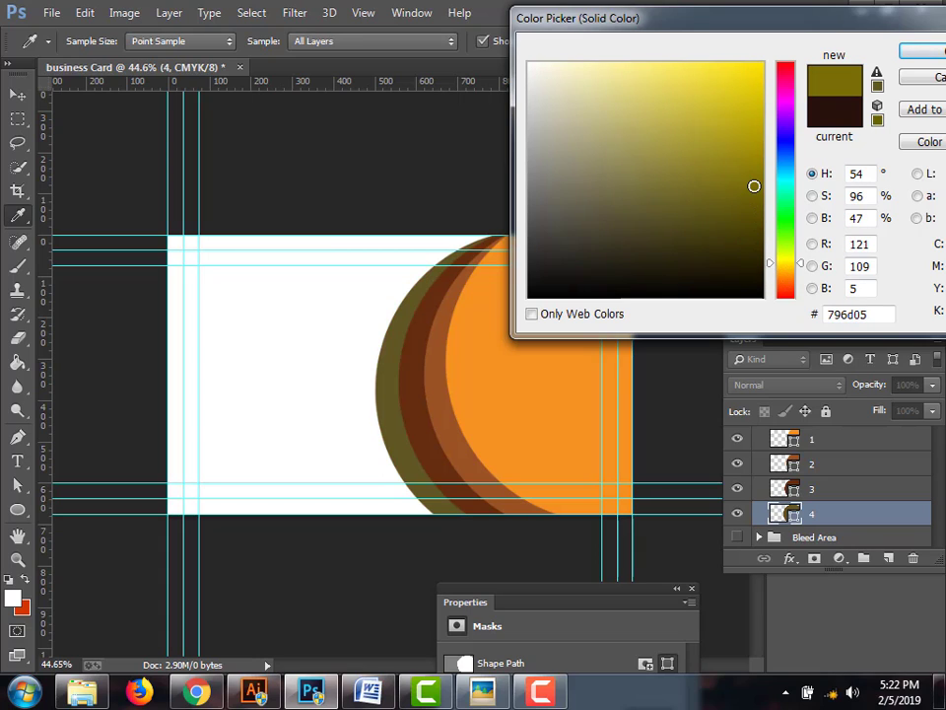
pyautogui.click(756, 165)
pyautogui.click(767, 261)
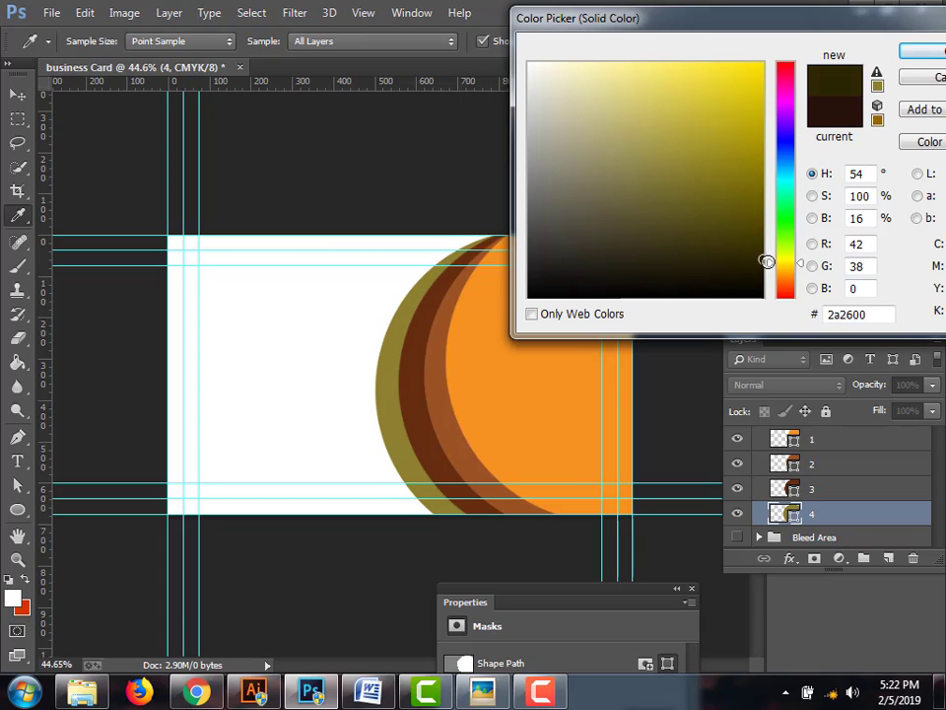
pyautogui.click(765, 263)
pyautogui.click(785, 286)
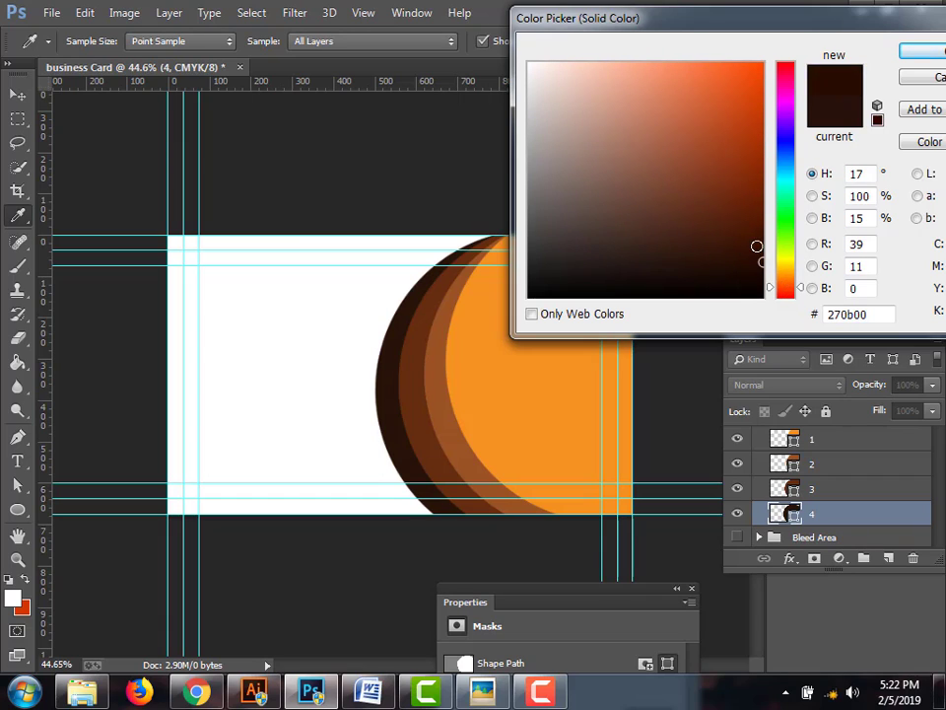
pyautogui.click(760, 198)
pyautogui.click(743, 193)
pyautogui.click(737, 187)
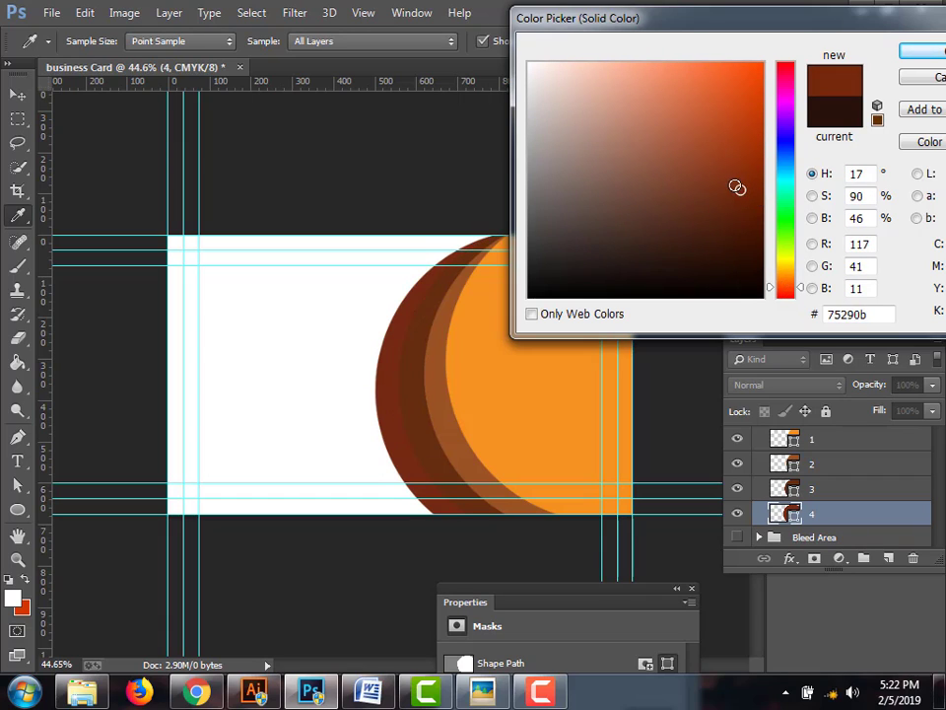
pyautogui.click(710, 152)
pyautogui.click(703, 140)
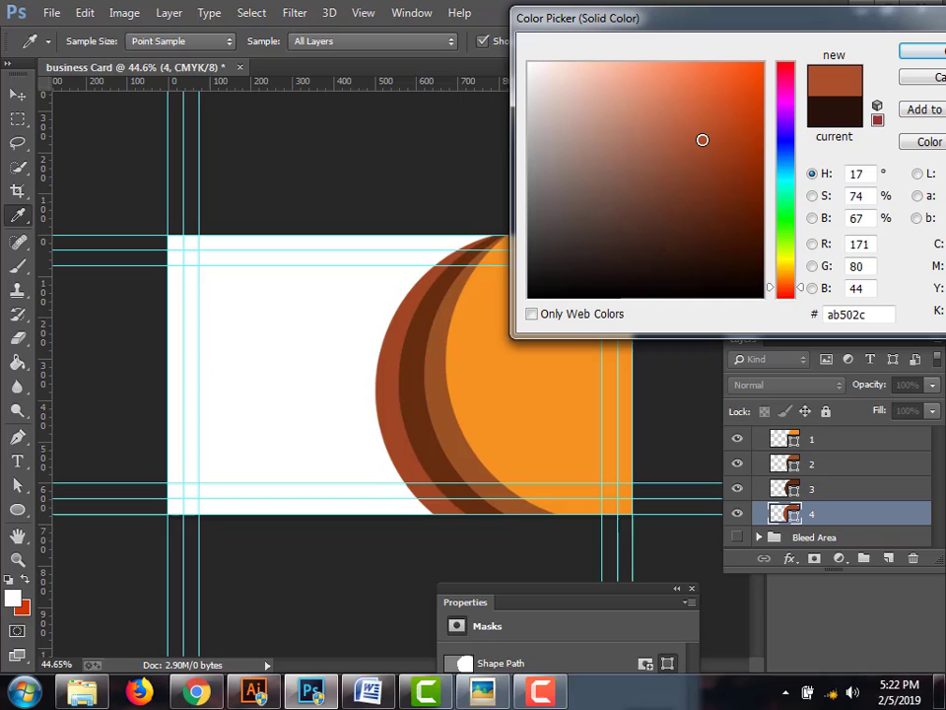
pyautogui.click(747, 161)
pyautogui.click(763, 144)
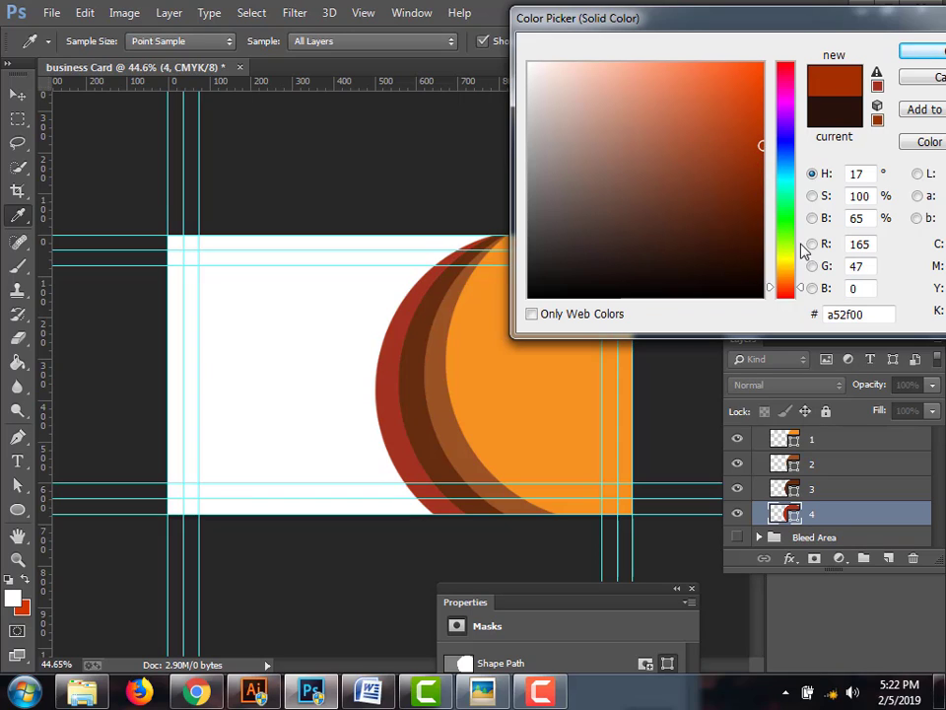
# Fill the layer 4 circle with a dark golden tone, using a hue of about 45°
pyautogui.moveTo(789, 274); pyautogui.dragTo(787, 269)
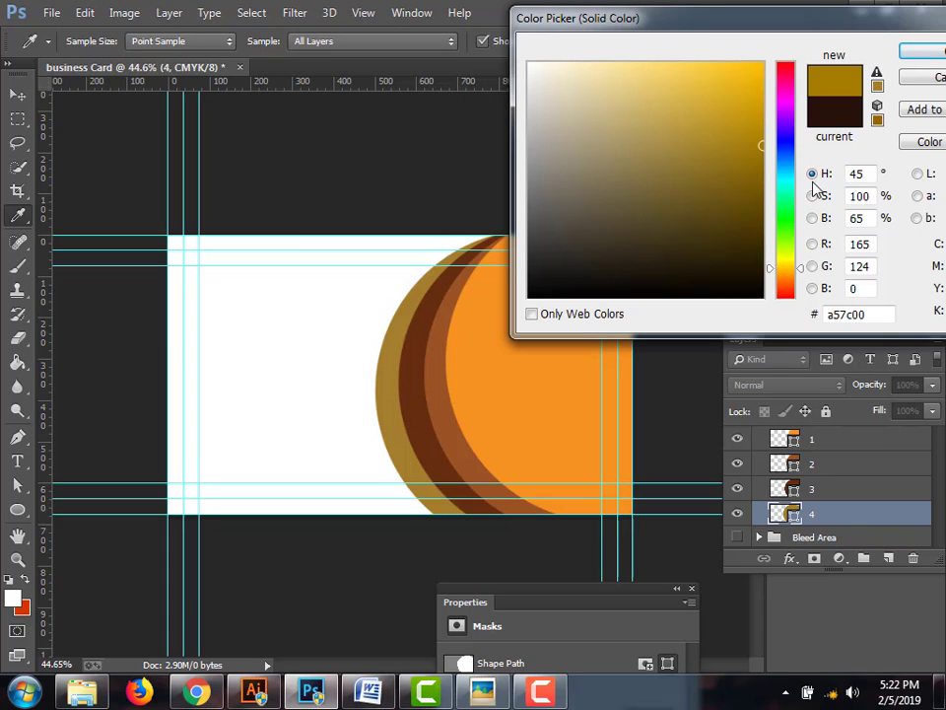
pyautogui.click(743, 127)
pyautogui.moveTo(743, 127)
pyautogui.mouseDown()
pyautogui.moveTo(752, 168)
pyautogui.moveTo(757, 144)
pyautogui.moveTo(725, 162)
pyautogui.moveTo(760, 141)
pyautogui.mouseUp()
pyautogui.click(922, 50)
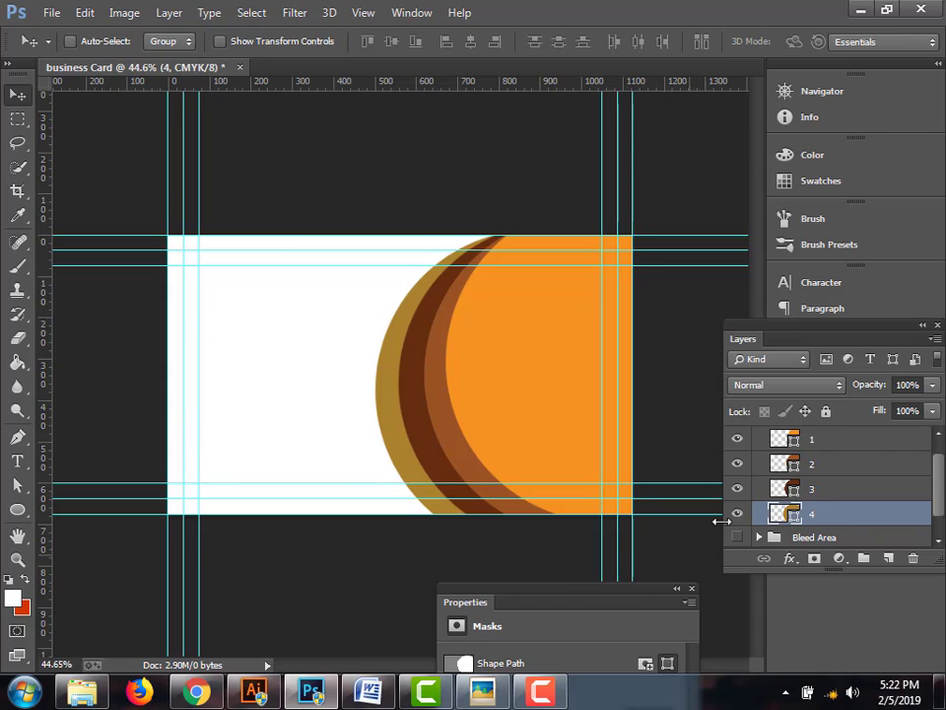
# Collapse the Shape Design group, keeping its name
pyautogui.scroll(1, 804, 484)
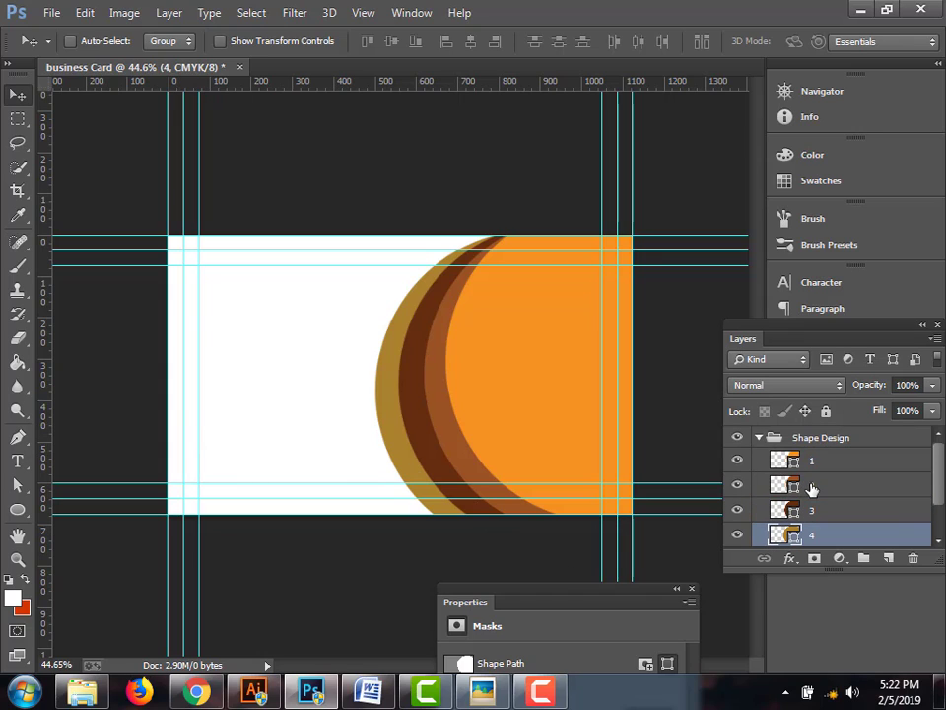
pyautogui.click(759, 438)
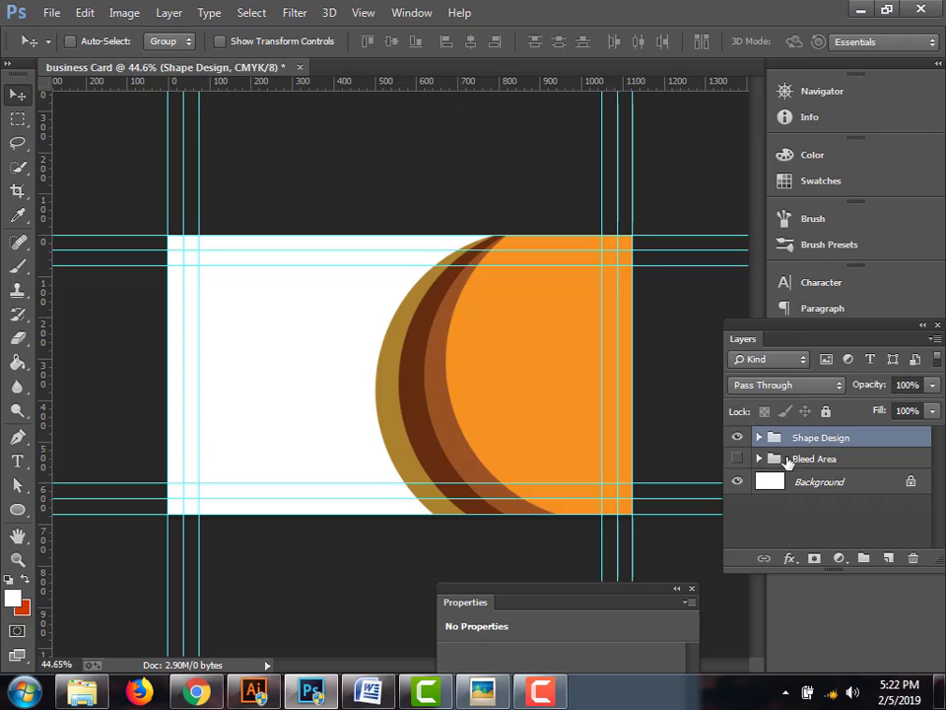
pyautogui.doubleClick(823, 438)
pyautogui.press('Return')
pyautogui.scroll(-1, 318, 406)
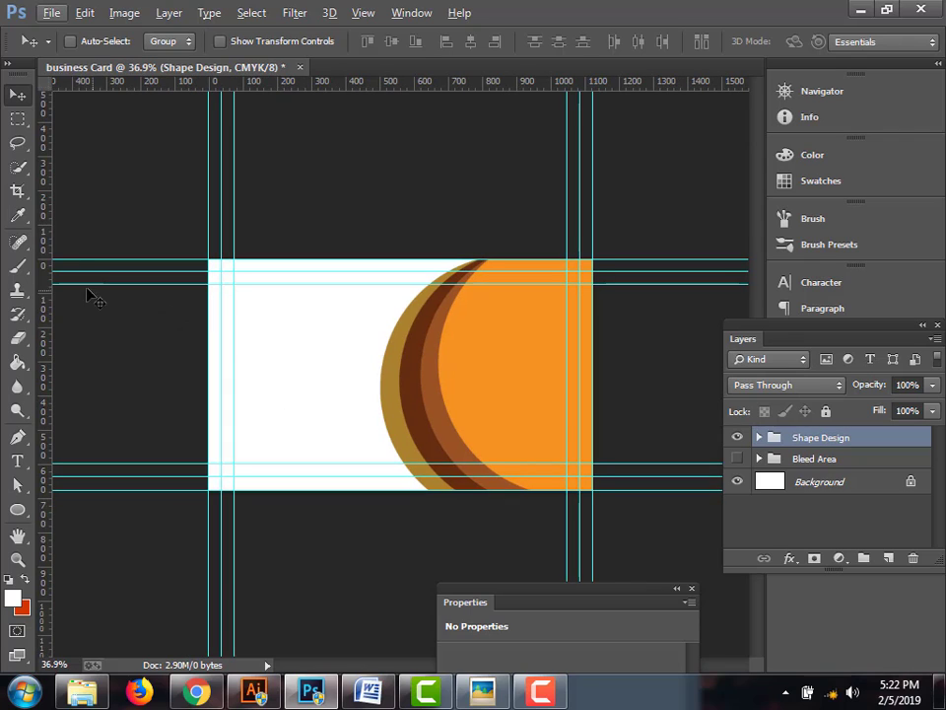
# Add a new layer above Shape Design and place it inside a new group named Side shap
pyautogui.click(889, 560)
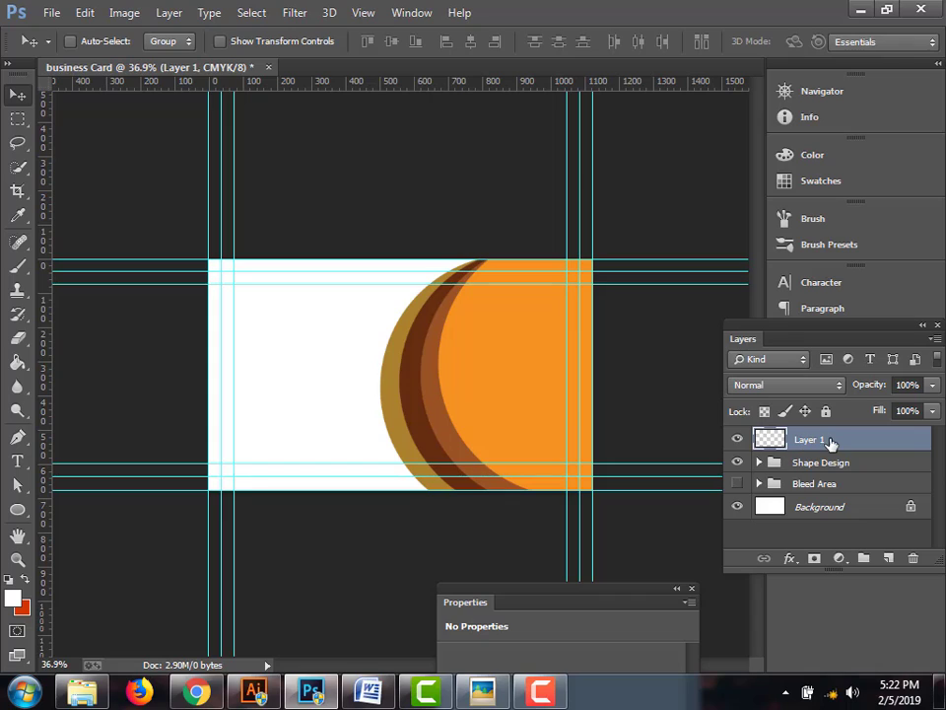
pyautogui.click(863, 559)
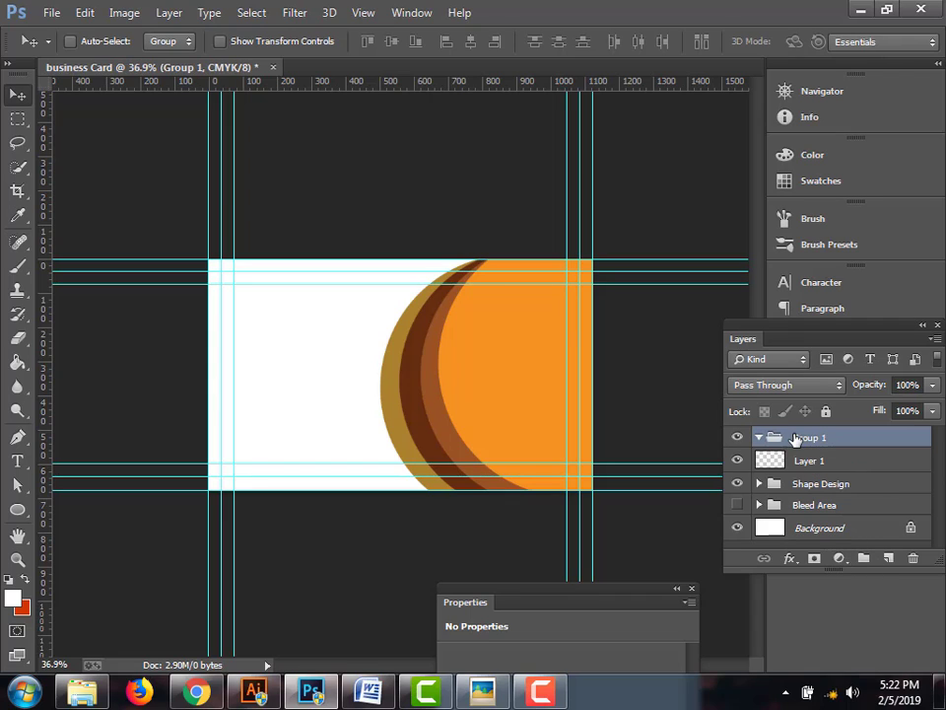
pyautogui.moveTo(823, 465); pyautogui.dragTo(817, 445)
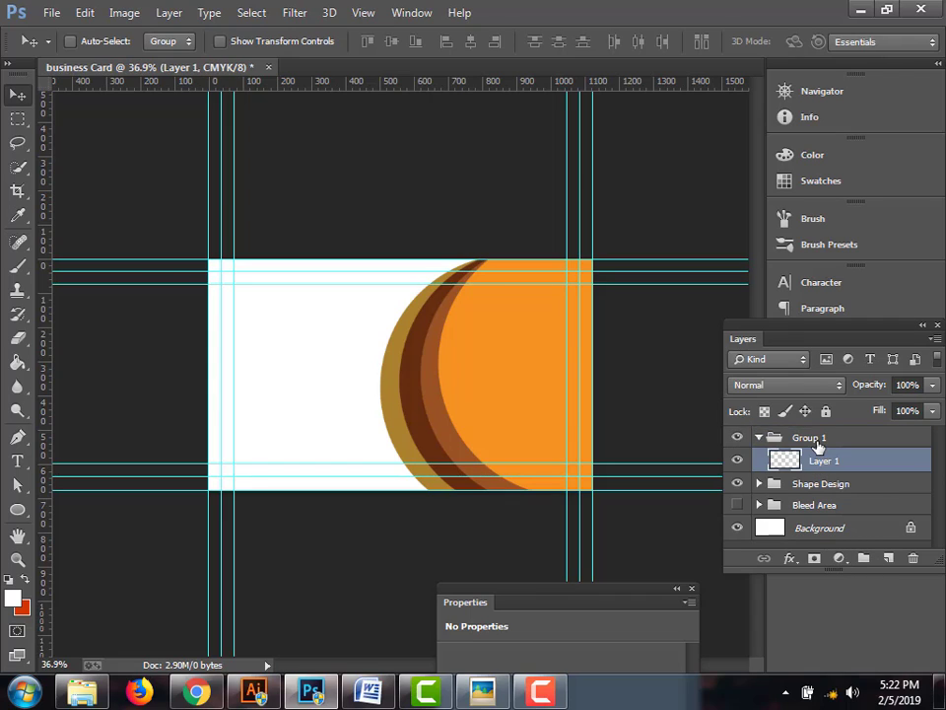
pyautogui.doubleClick(809, 438)
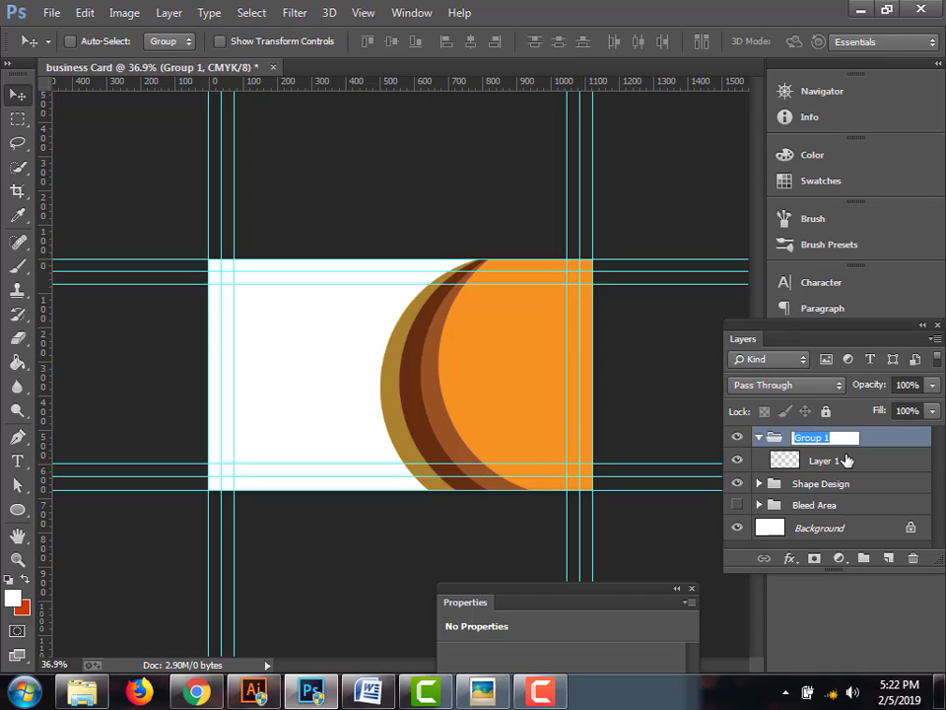
pyautogui.write('Side shap')
pyautogui.press('Return')
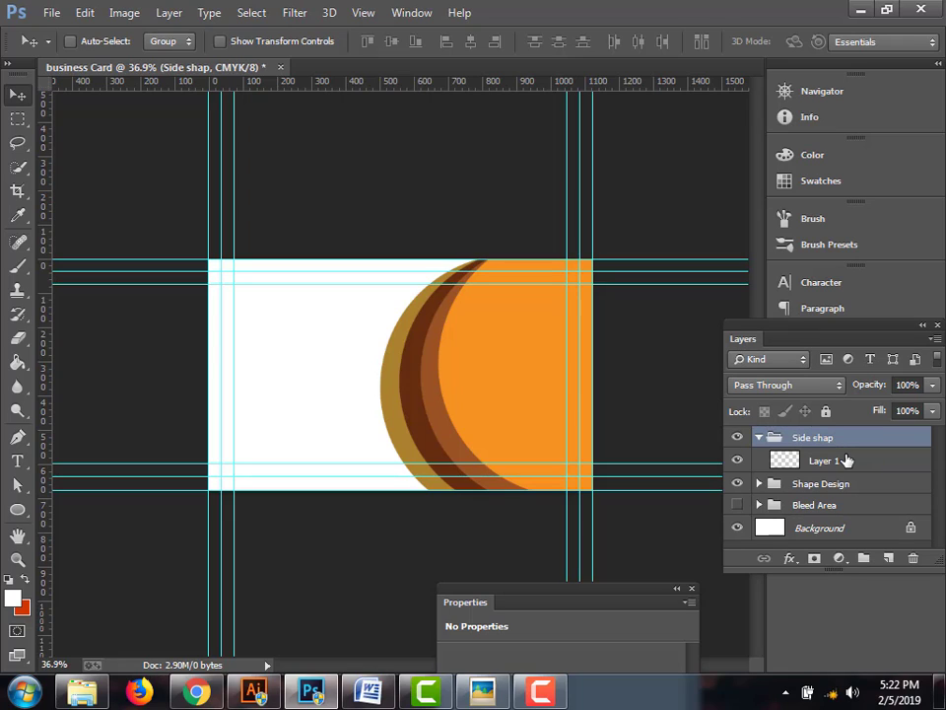
# Draw a rectangle about 277 × 36 px in the card's upper-left corner on Layer 1 and fill it with orange
pyautogui.click(826, 461)
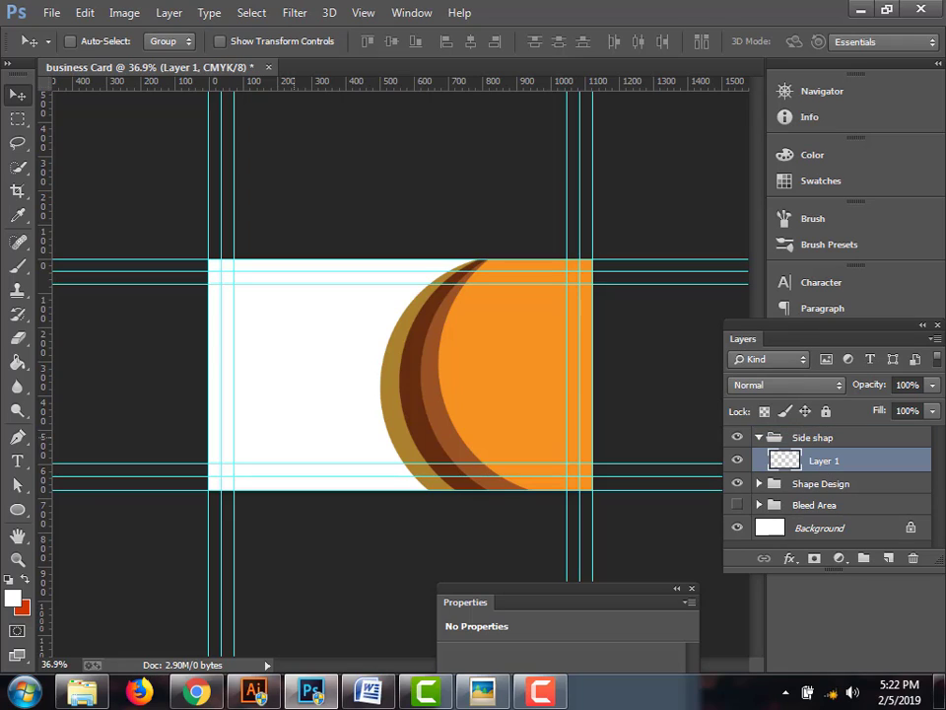
pyautogui.moveTo(17, 511); pyautogui.dragTo(98, 509)
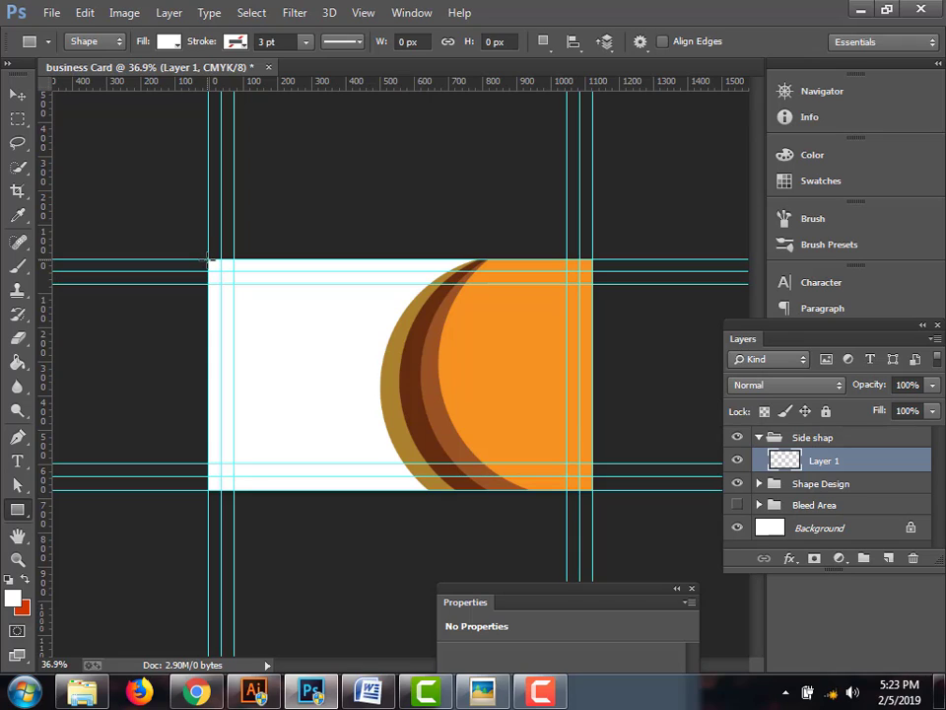
pyautogui.moveTo(209, 262)
pyautogui.mouseDown()
pyautogui.moveTo(311, 270)
pyautogui.moveTo(301, 270)
pyautogui.mouseUp()
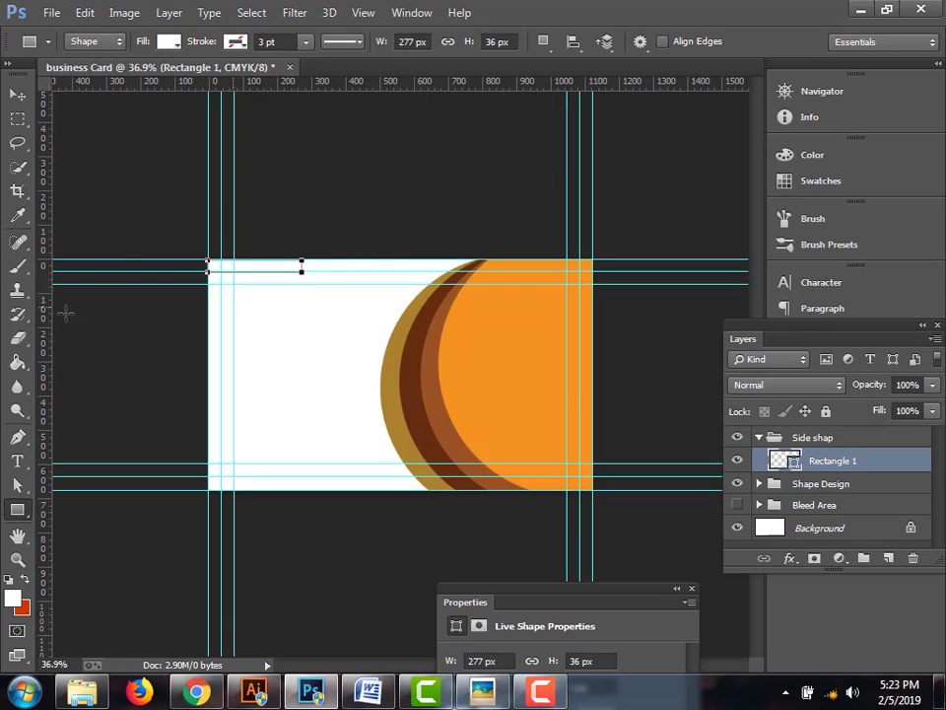
pyautogui.click(168, 43)
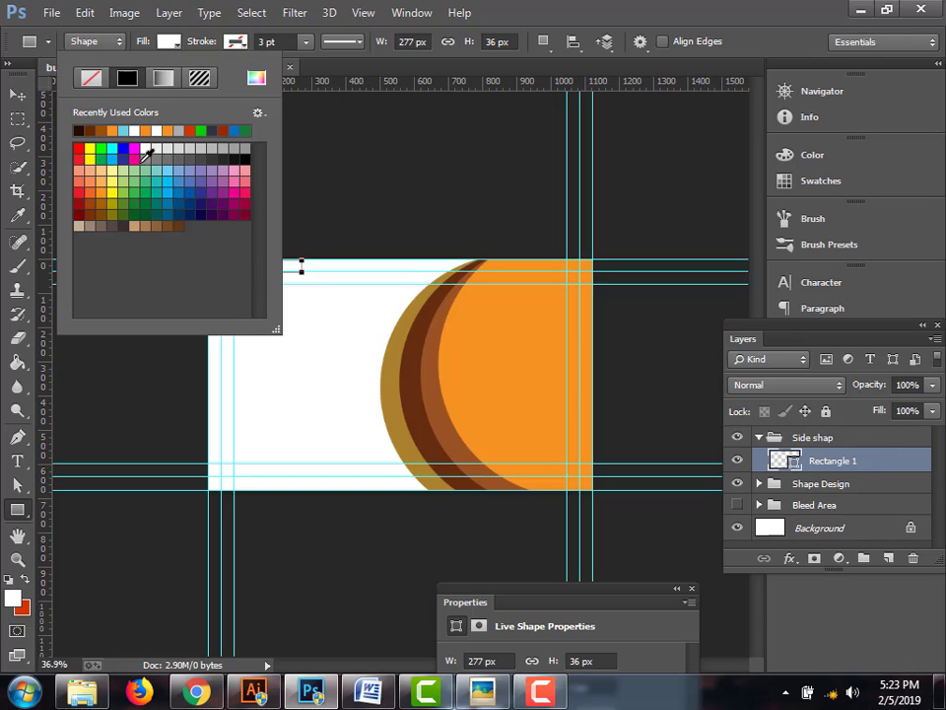
pyautogui.click(117, 131)
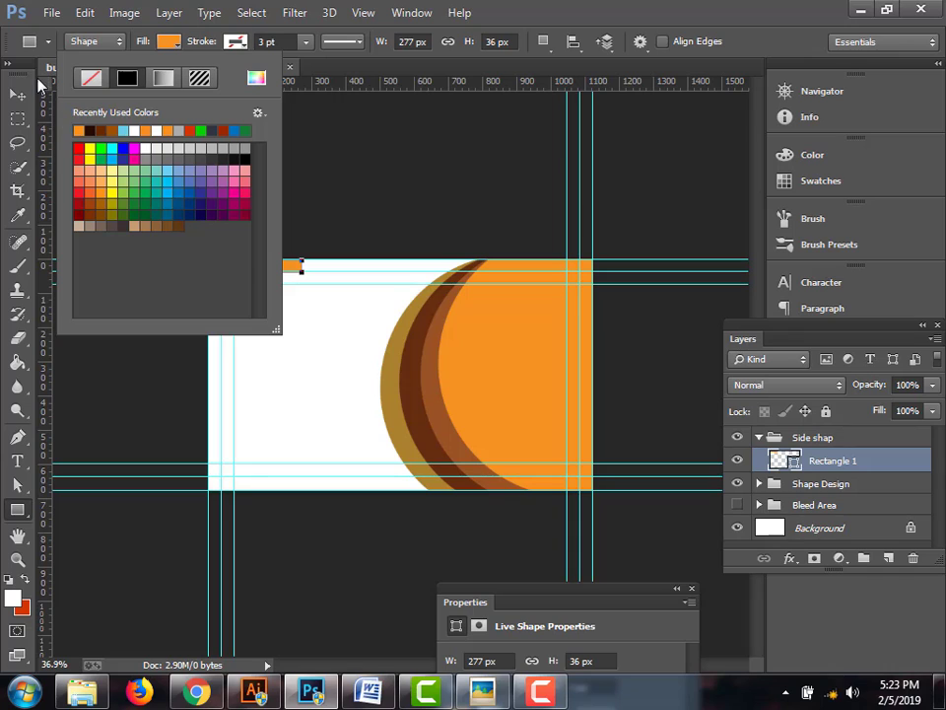
# Duplicate the orange rectangle about 47 px straight down to form a second bar below it
pyautogui.click(17, 94)
pyautogui.click(18, 94)
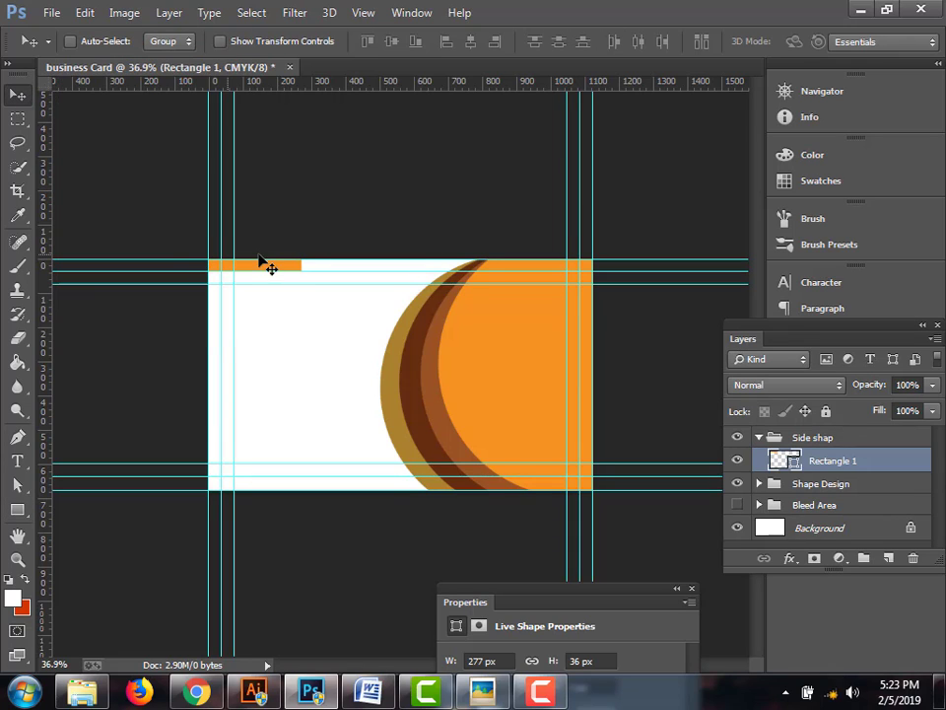
pyautogui.scroll(2, 263, 263)
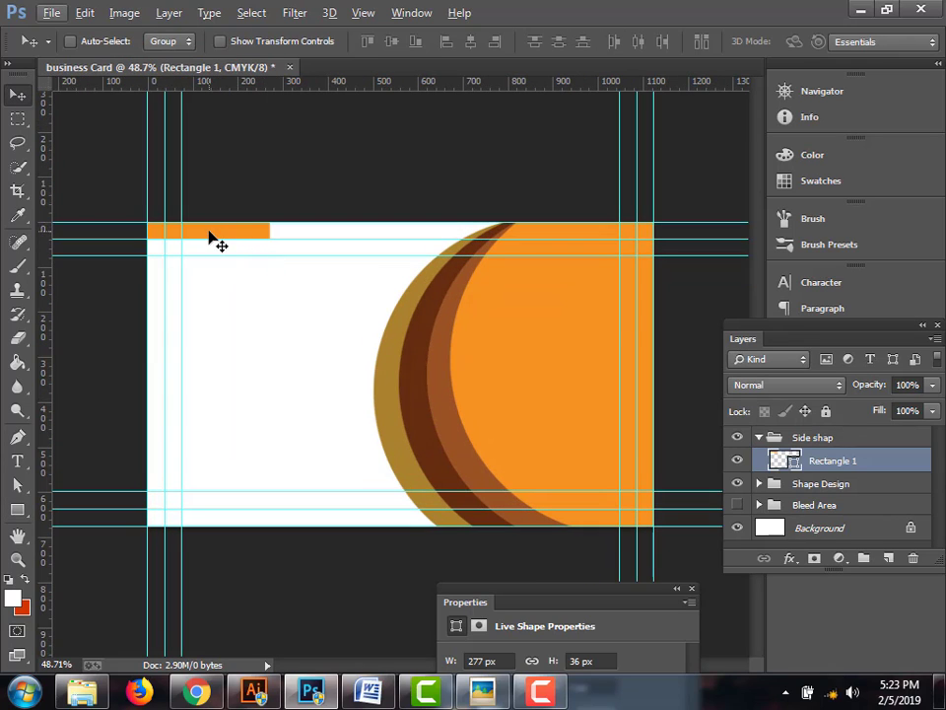
pyautogui.press('alt')
pyautogui.moveTo(212, 235); pyautogui.dragTo(213, 254)
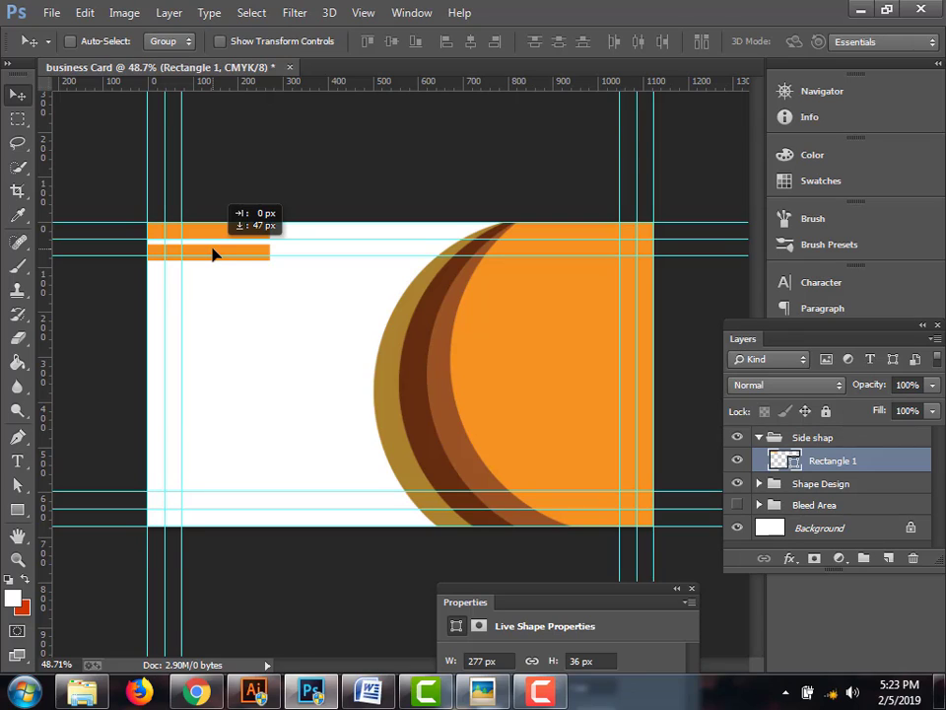
pyautogui.moveTo(213, 255); pyautogui.dragTo(211, 254)
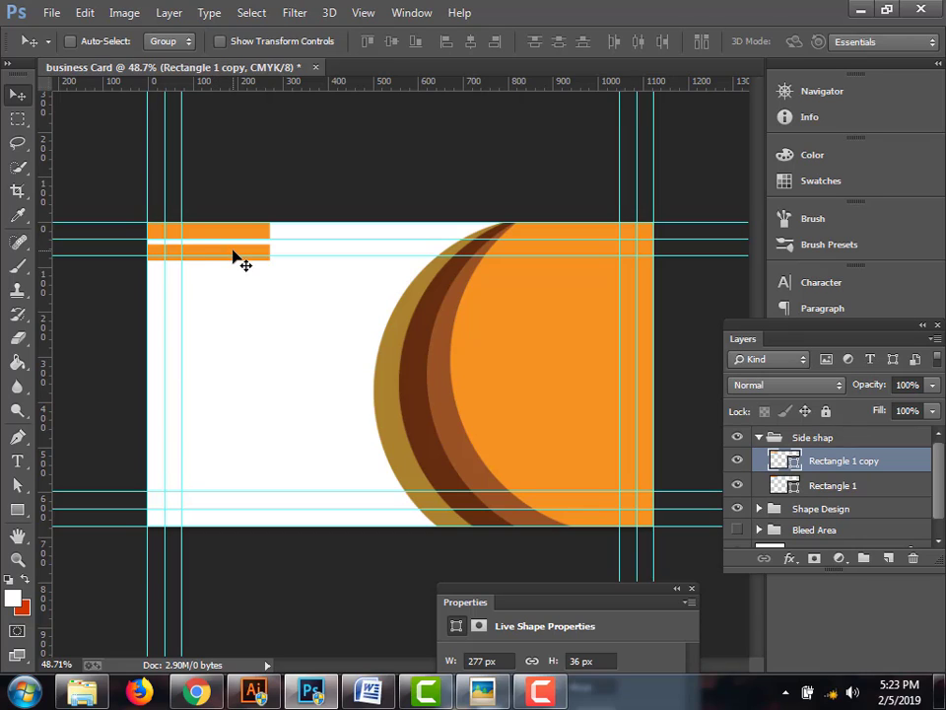
# Narrow the second orange bar to about 185 px wide, keeping it flush with the card's edge
pyautogui.hotkey('ctrl', 't')
pyautogui.moveTo(257, 254); pyautogui.dragTo(228, 254)
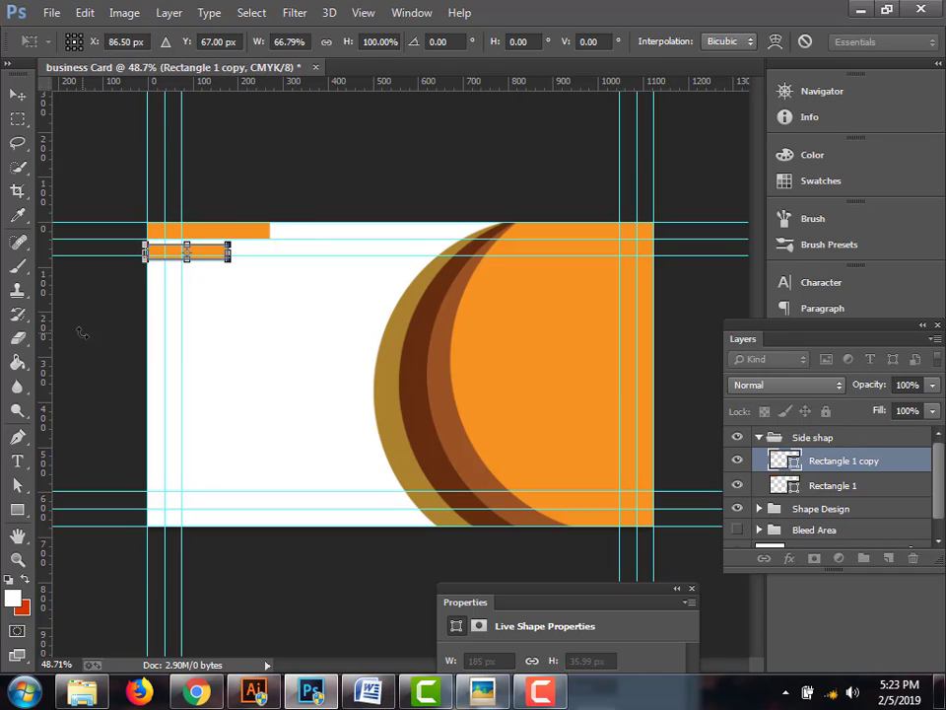
pyautogui.press('Return')
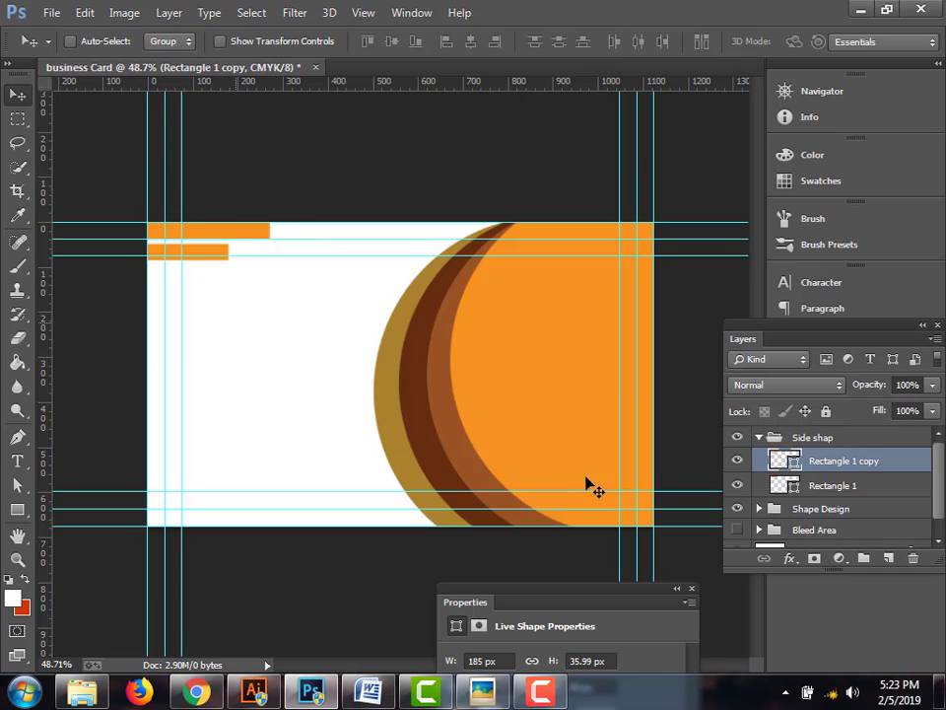
# Recolour the second bar with the lighter brown 9a5424 sampled from the crescent next to the orange circle
pyautogui.doubleClick(796, 466)
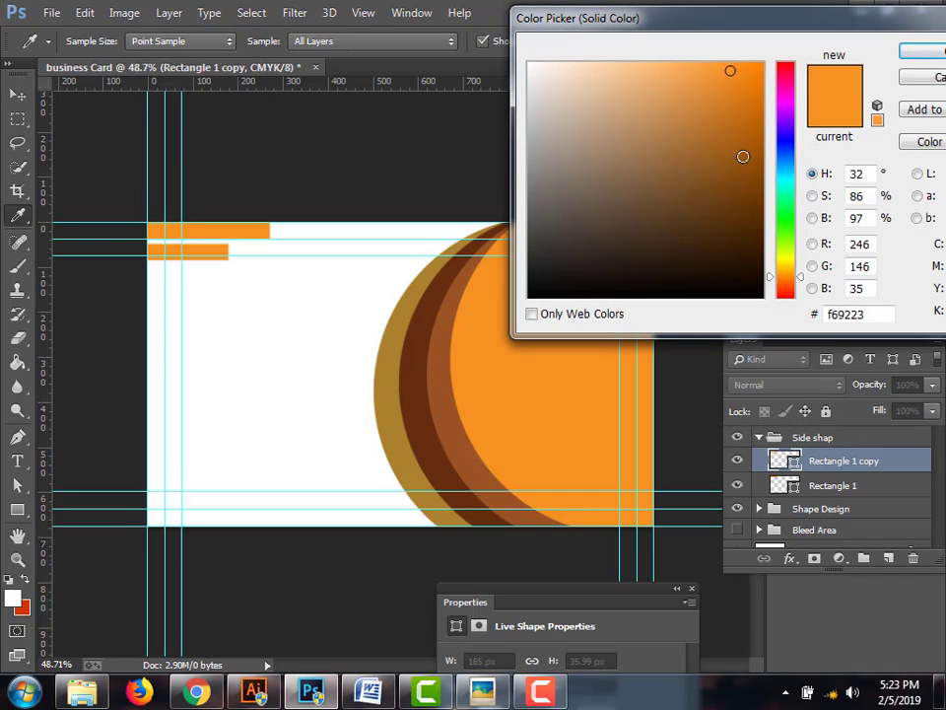
pyautogui.moveTo(744, 156); pyautogui.dragTo(763, 145)
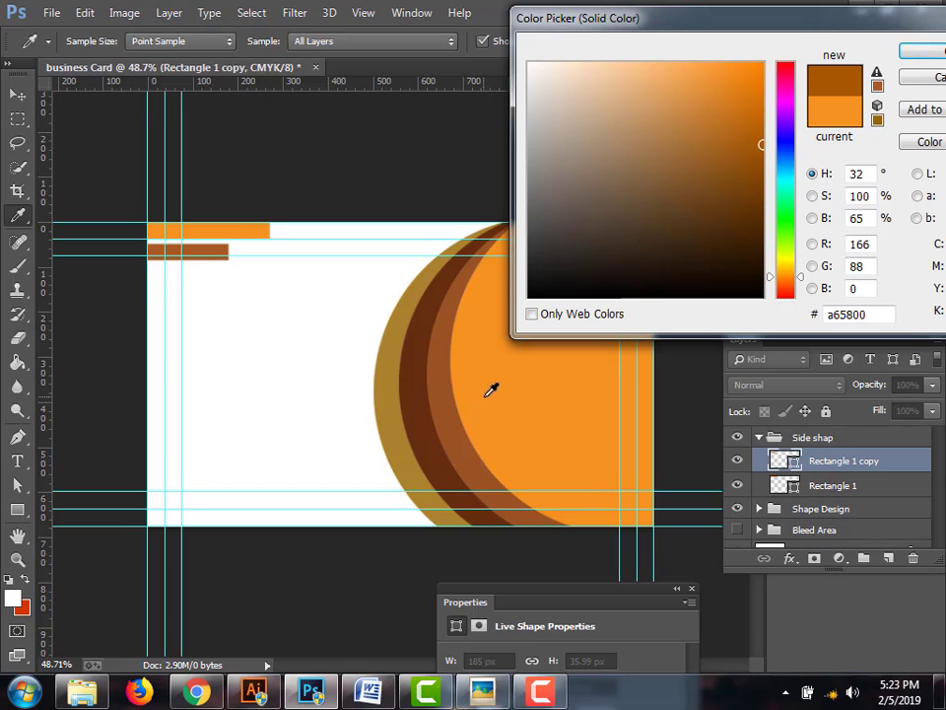
pyautogui.click(449, 409)
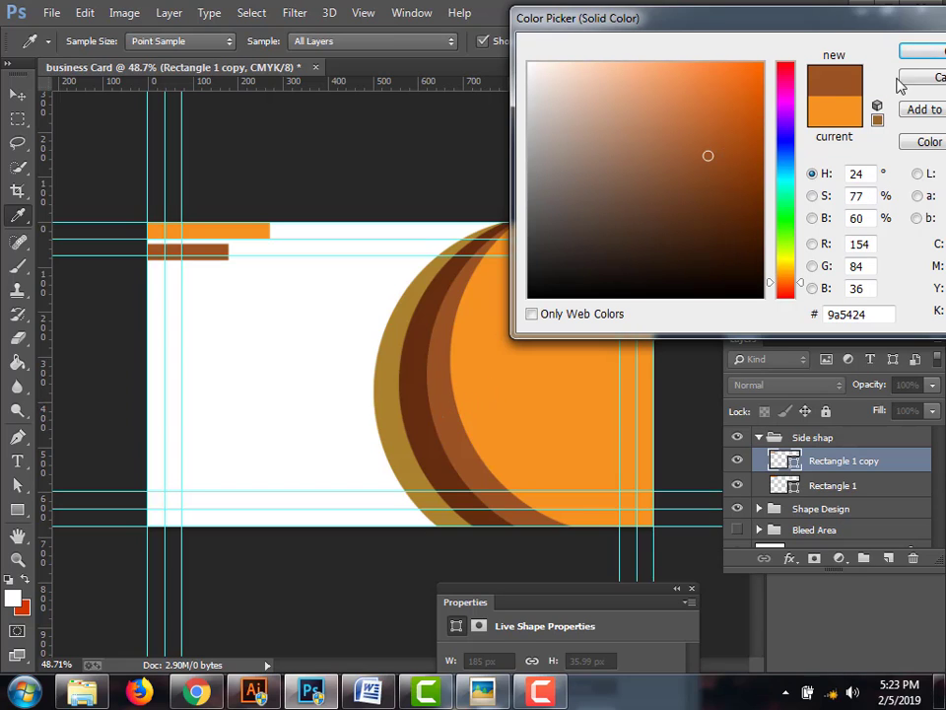
pyautogui.press('Return')
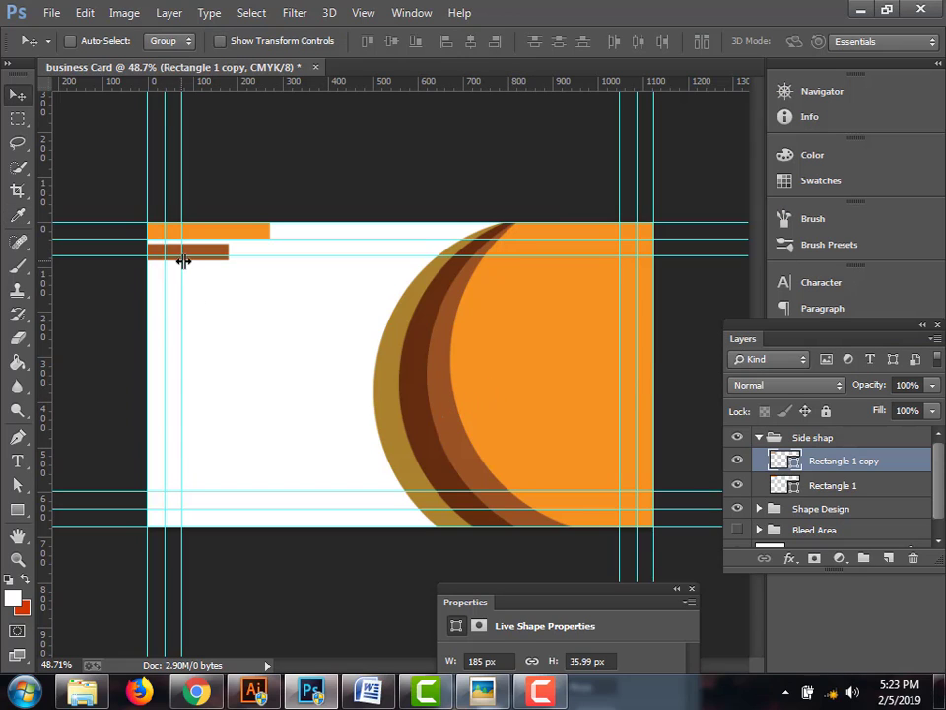
# Duplicate the brown bar just below as a third bar, and reposition and widen the upper brown bar to 129.73%
pyautogui.moveTo(198, 254)
pyautogui.mouseDown()
pyautogui.moveTo(195, 285)
pyautogui.moveTo(194, 275)
pyautogui.mouseUp()
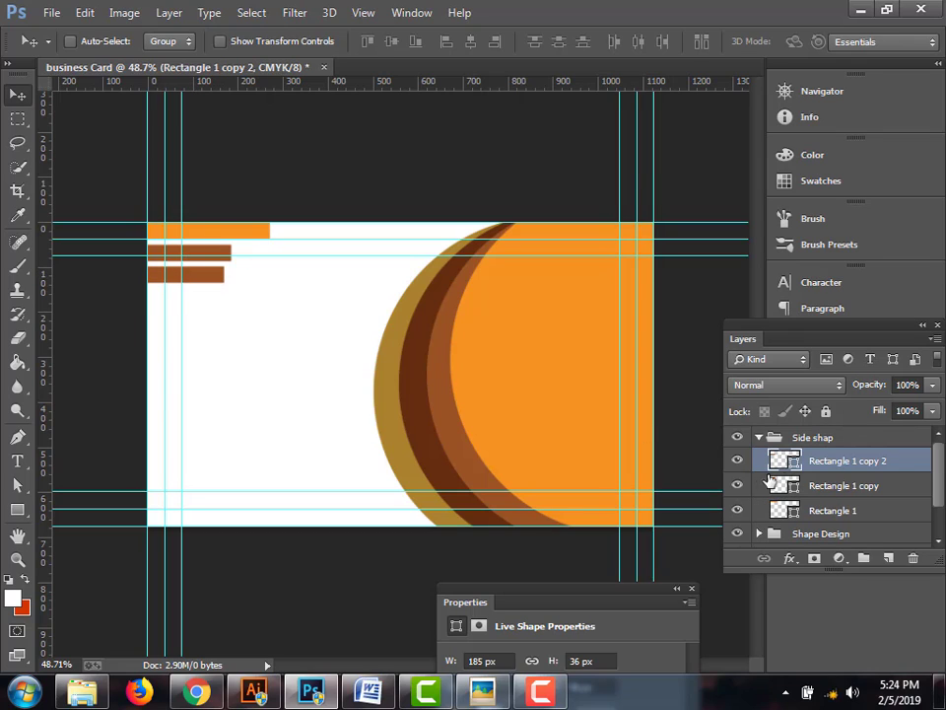
pyautogui.click(814, 477)
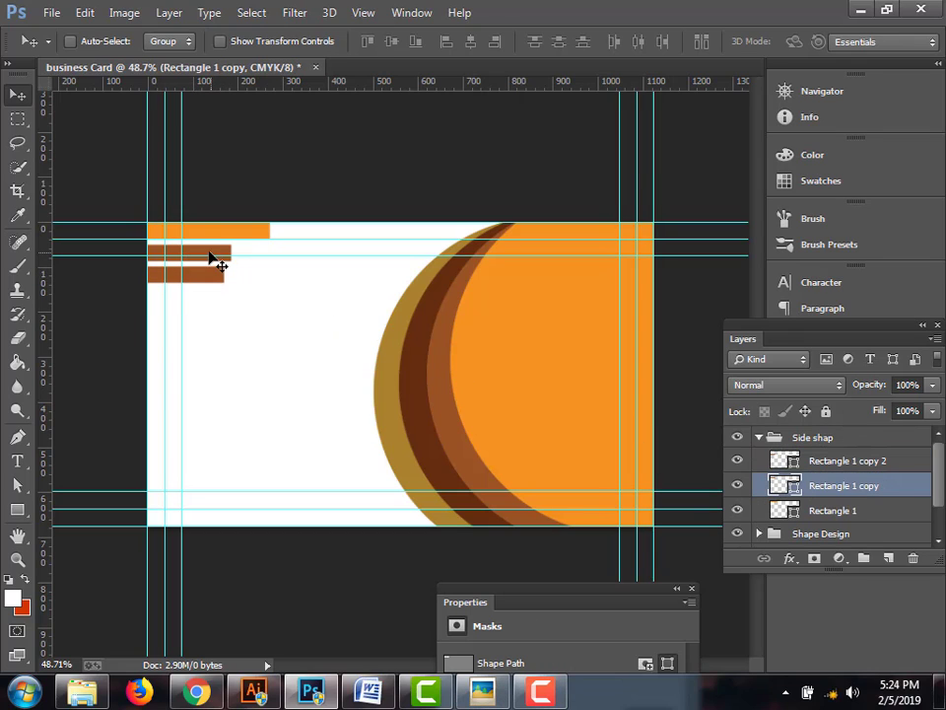
pyautogui.moveTo(209, 254); pyautogui.dragTo(194, 283)
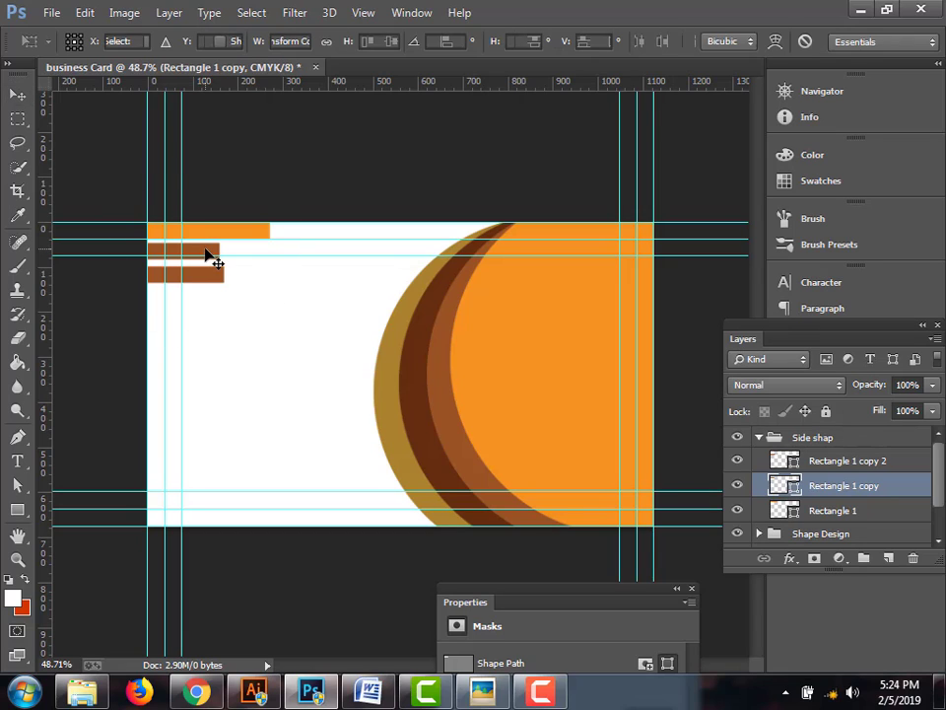
pyautogui.hotkey('ctrl', 't')
pyautogui.moveTo(228, 249); pyautogui.dragTo(247, 249)
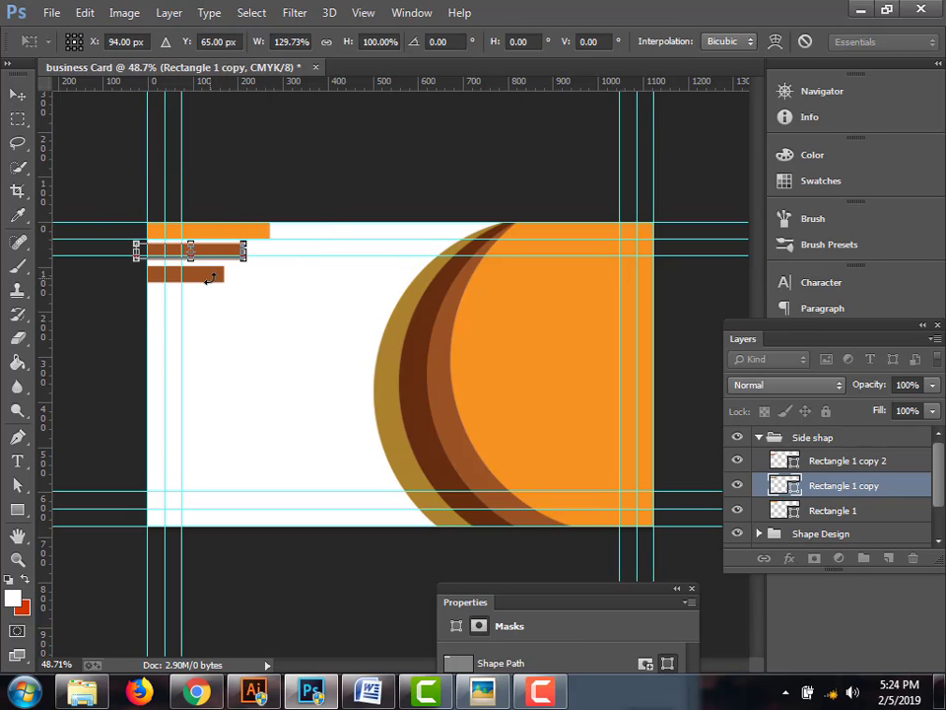
pyautogui.press('Return')
# Nudge the third bar slightly towards the card's outer edge and recolour it with the dark brown 632d10 sampled from the crescent
pyautogui.click(833, 460)
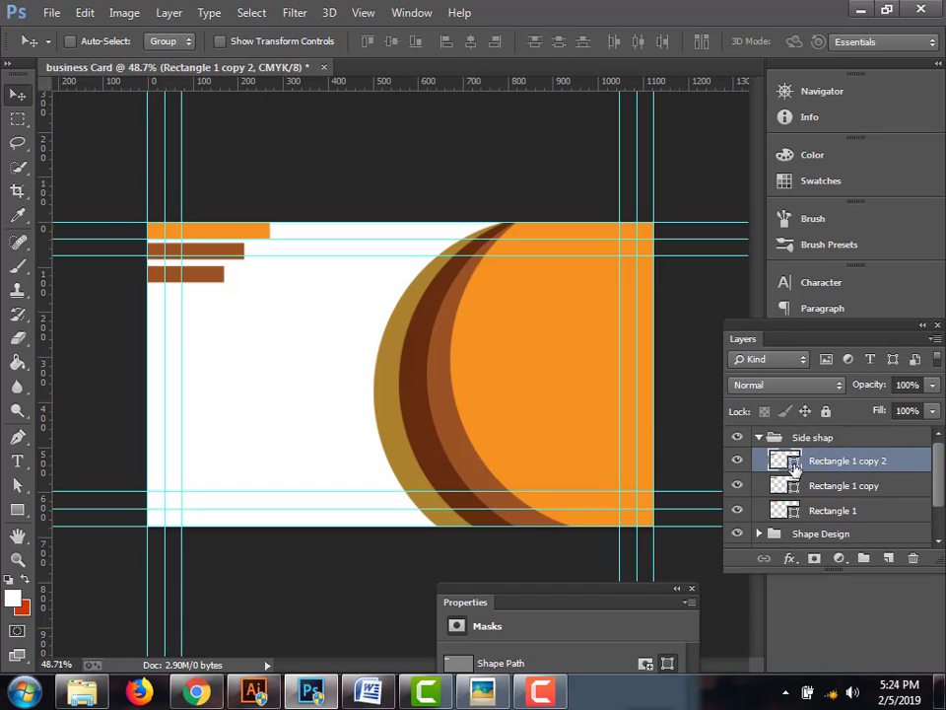
pyautogui.moveTo(194, 278); pyautogui.dragTo(193, 279)
pyautogui.doubleClick(795, 464)
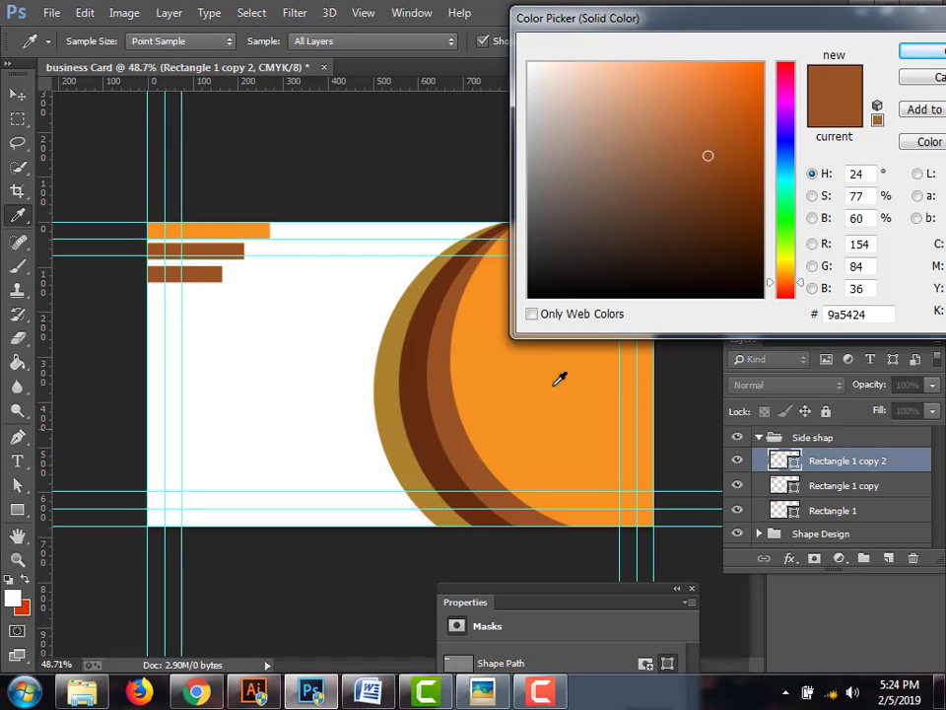
pyautogui.click(430, 408)
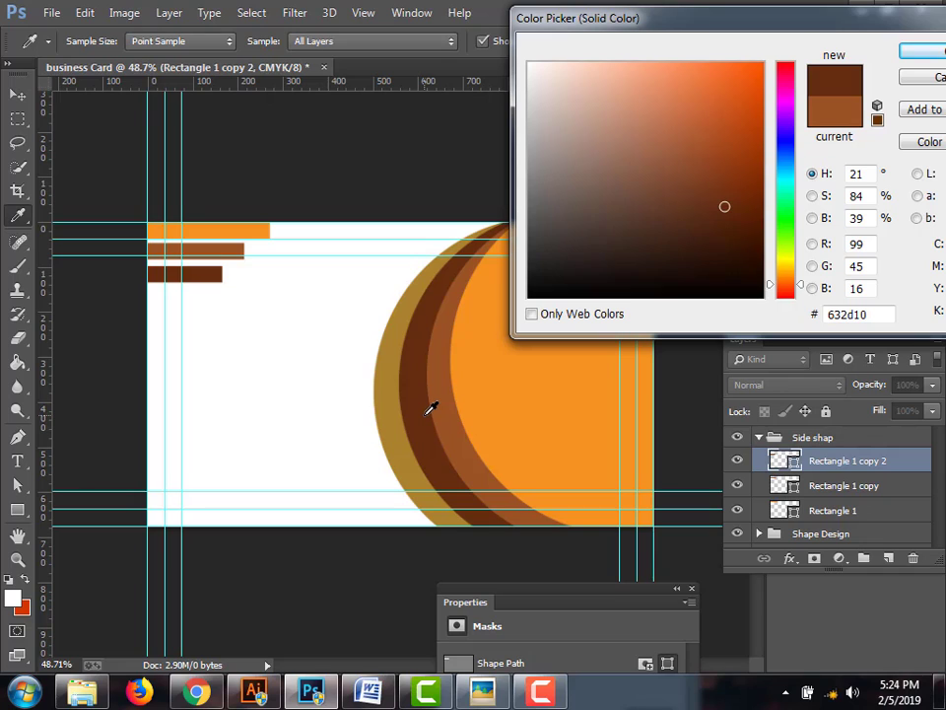
pyautogui.click(941, 52)
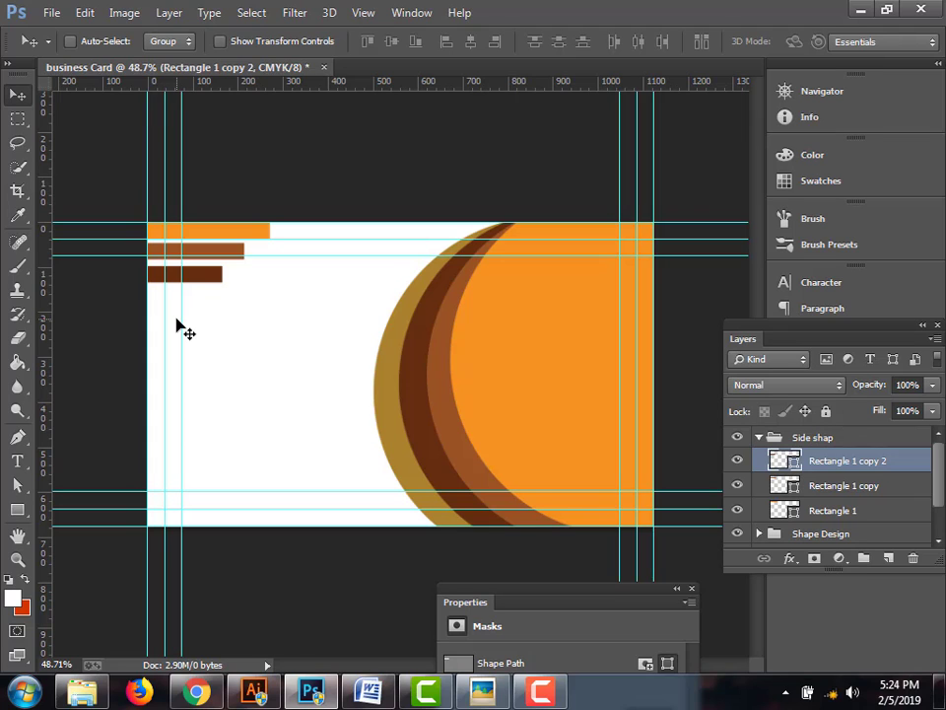
# Move all three Side shap bars together straight down into the card's lower-left corner
pyautogui.keyDown('alt'); pyautogui.scroll(-5, 200, 321); pyautogui.keyUp('alt')
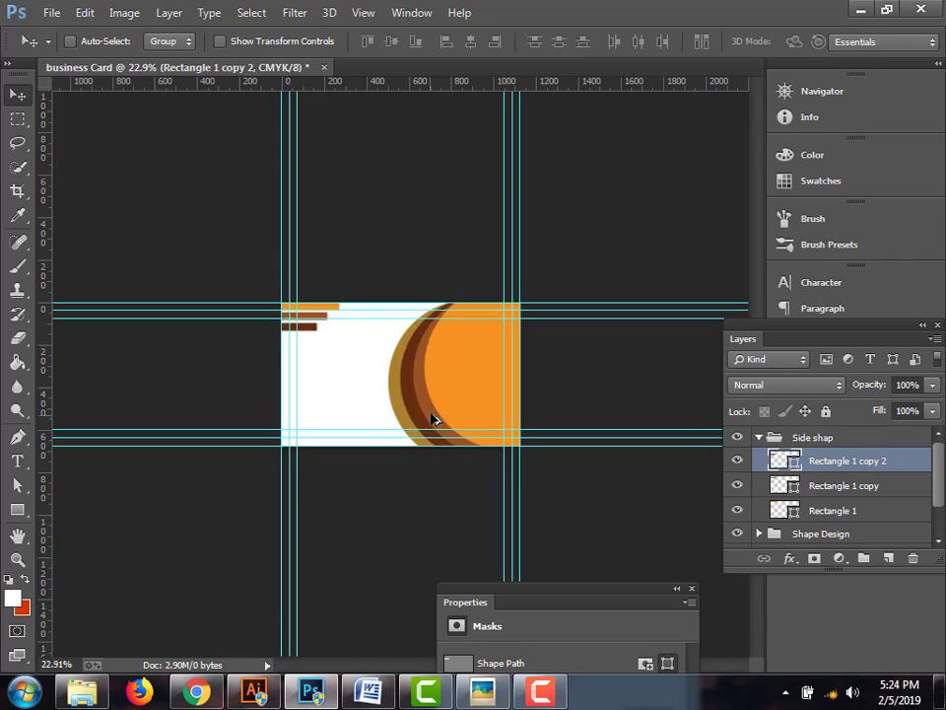
pyautogui.keyDown('alt'); pyautogui.scroll(-1, 433, 416); pyautogui.keyUp('alt')
pyautogui.keyDown('alt'); pyautogui.scroll(3, 433, 415); pyautogui.keyUp('alt')
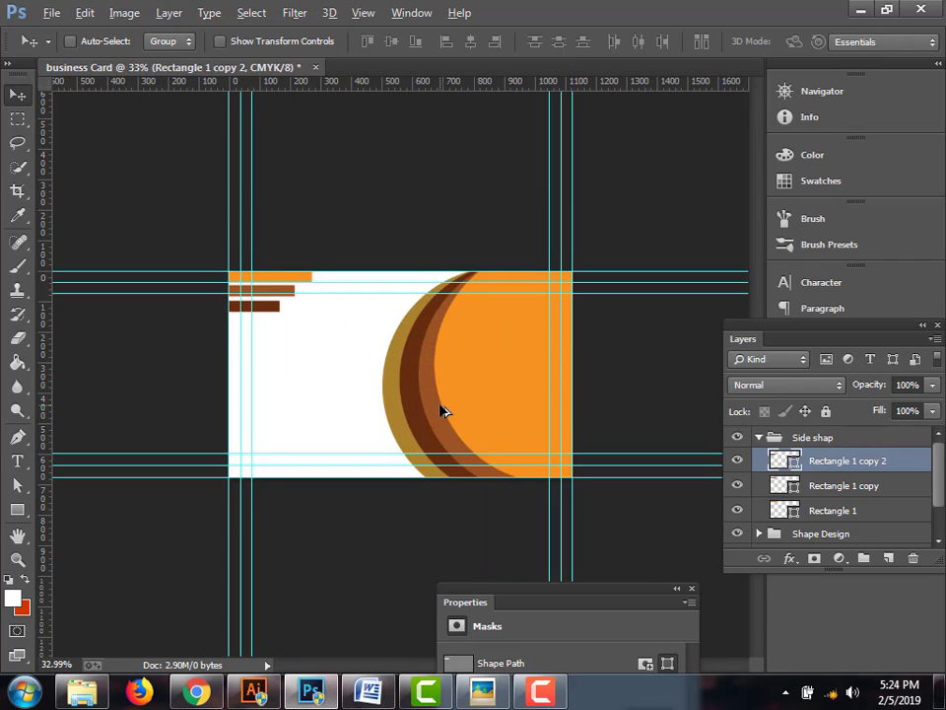
pyautogui.keyDown('alt'); pyautogui.scroll(-1, 442, 409); pyautogui.keyUp('alt')
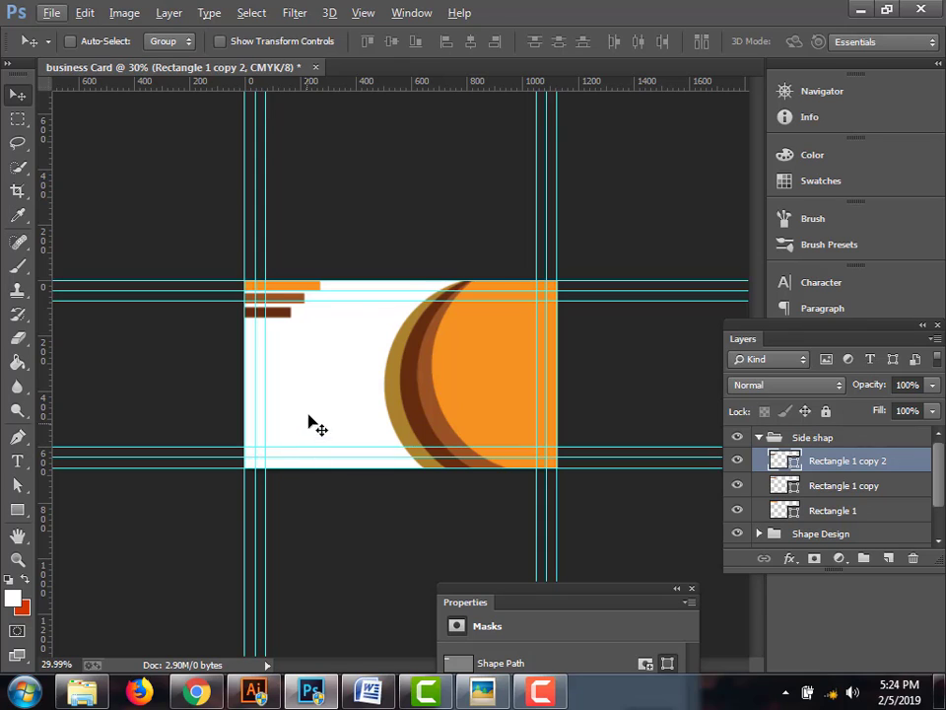
pyautogui.keyDown('shift'); pyautogui.click(826, 511); pyautogui.keyUp('shift')
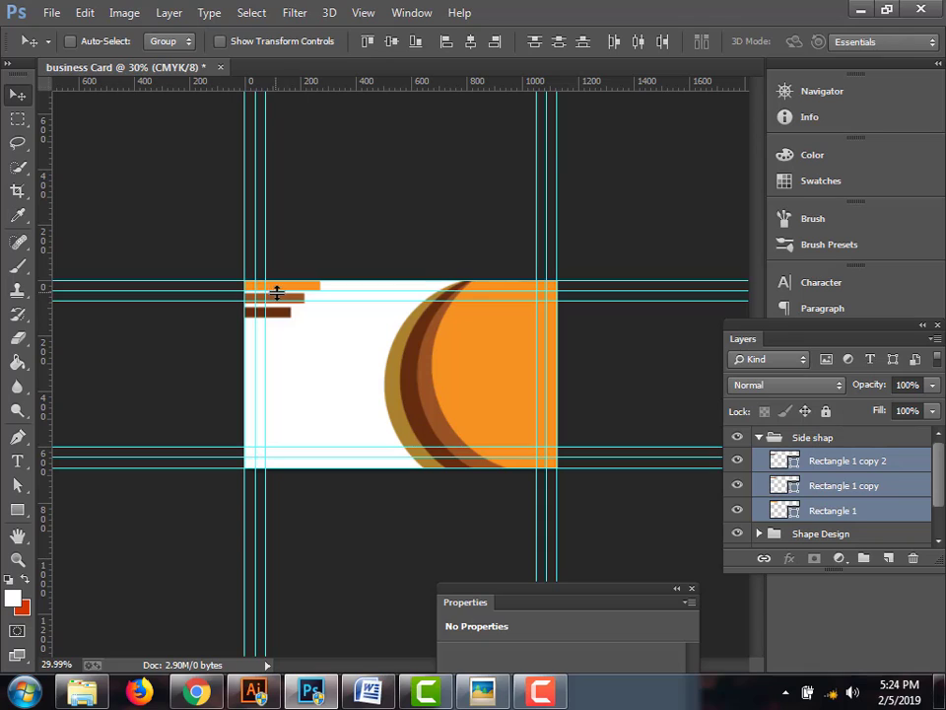
pyautogui.moveTo(276, 292); pyautogui.dragTo(279, 454)
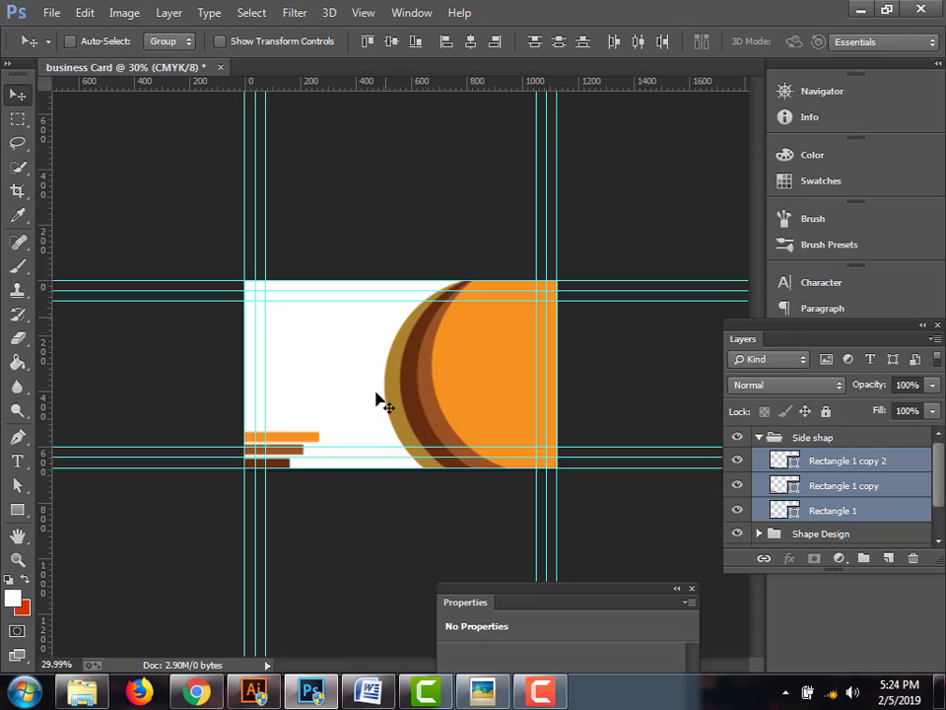
# Collapse the Side shap group and create a new group above it named Txt Info
pyautogui.click(759, 438)
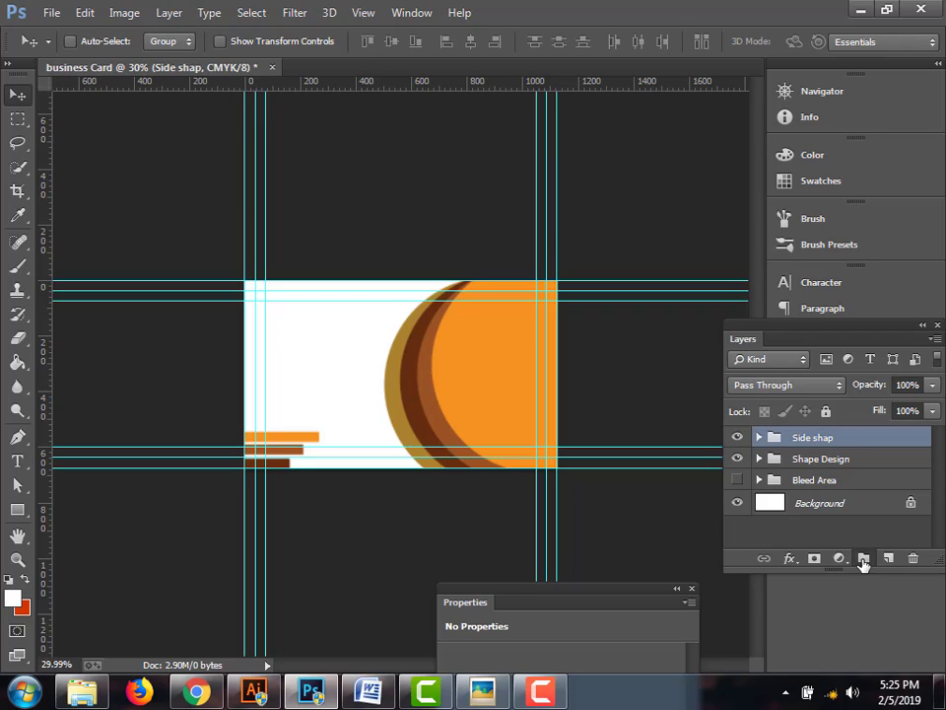
pyautogui.click(864, 559)
pyautogui.doubleClick(809, 438)
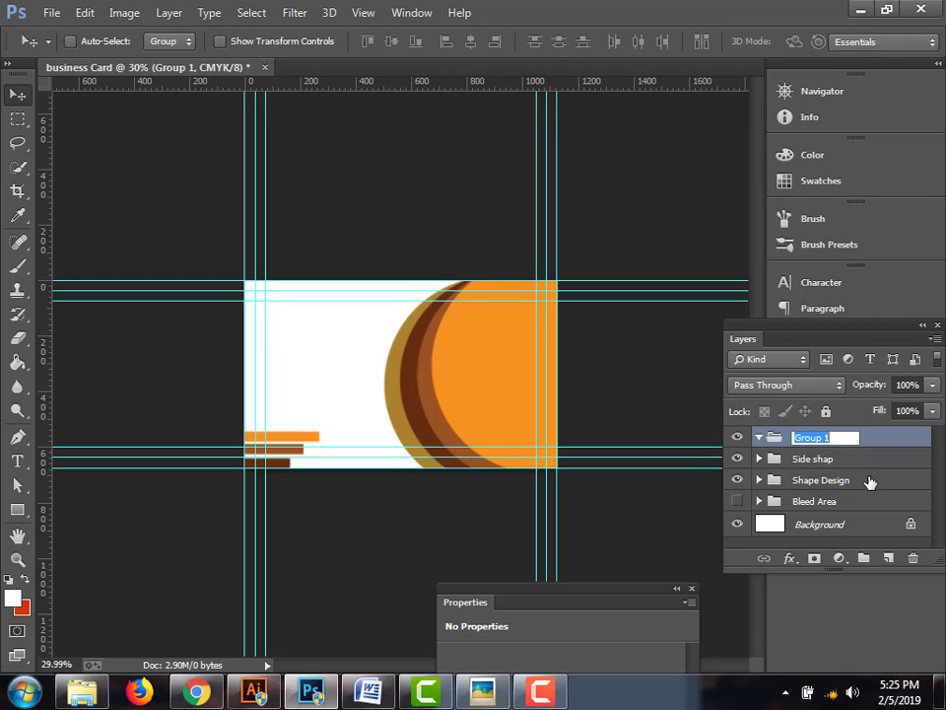
pyautogui.write('Txt Info')
pyautogui.press('Return')
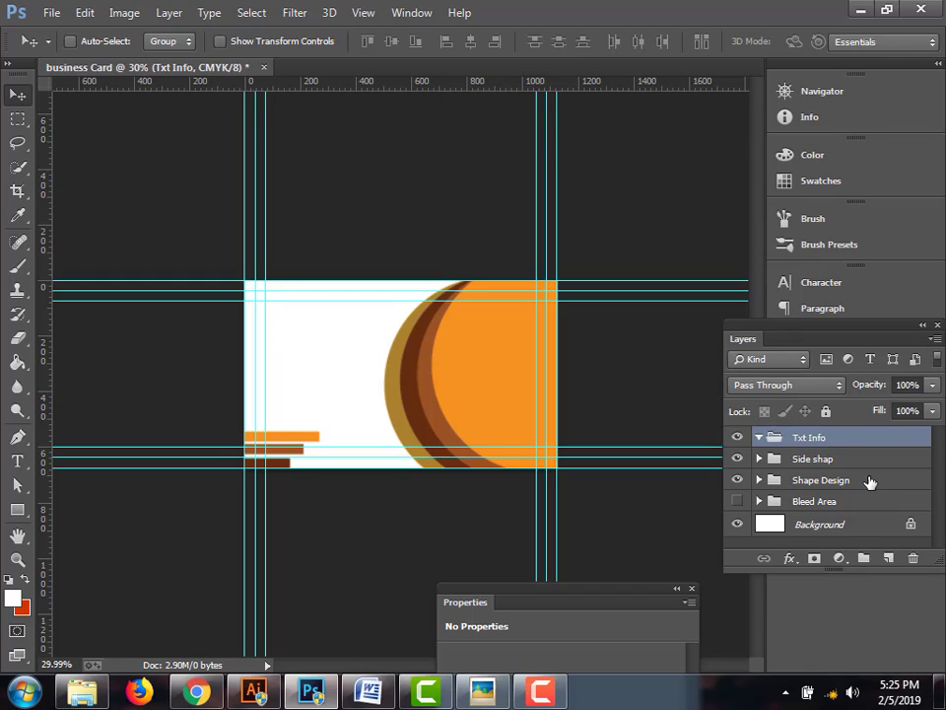
# Add a new layer in the Txt Info group and start a text line in the card's upper-left area
pyautogui.click(890, 559)
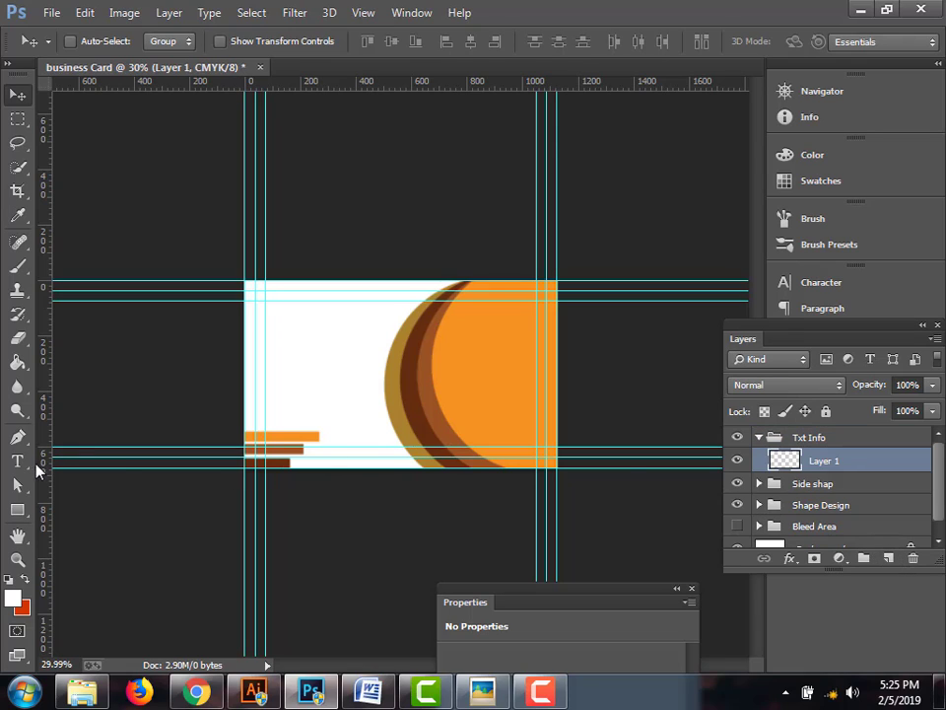
pyautogui.click(17, 460)
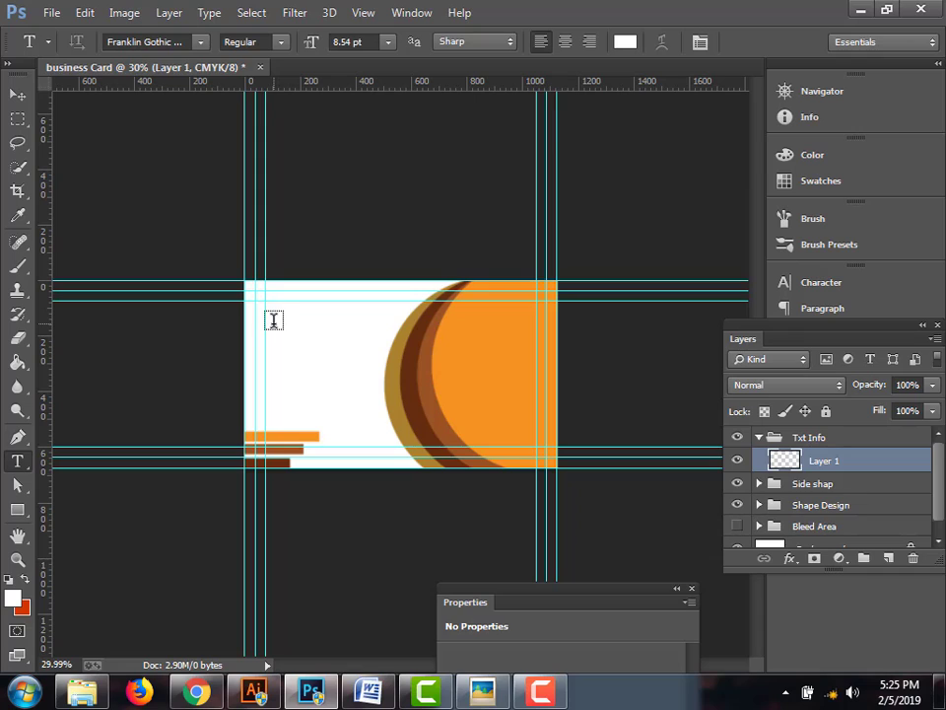
pyautogui.click(273, 320)
pyautogui.scroll(3, 320, 344)
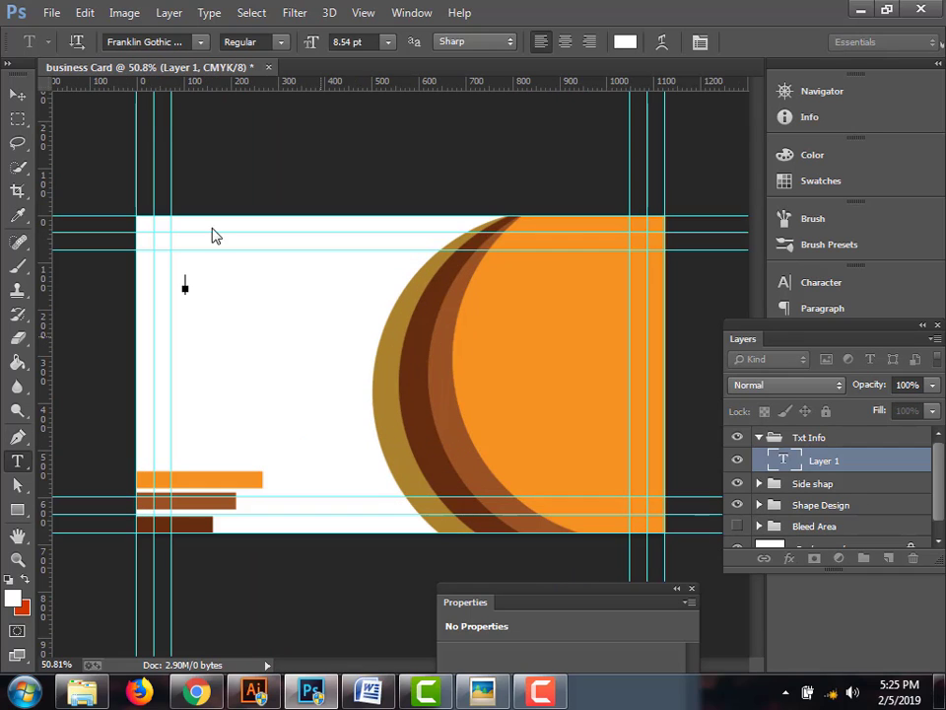
# Set the text font to OCR A Extended at 14 pt and enter the cardholder's full name in capitals
pyautogui.click(183, 42)
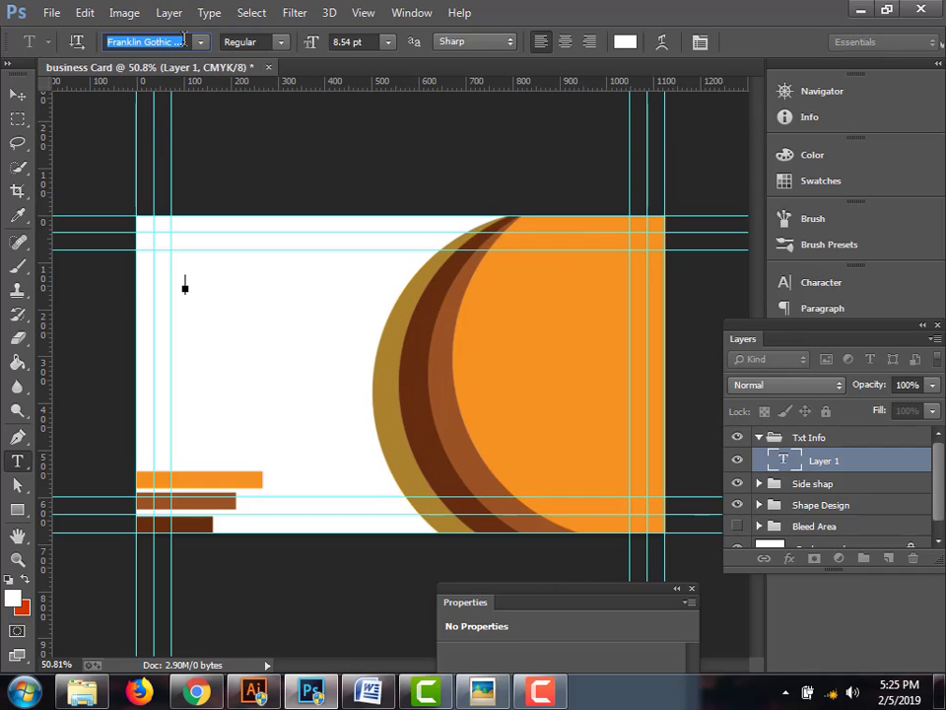
pyautogui.write('OCR A Extended')
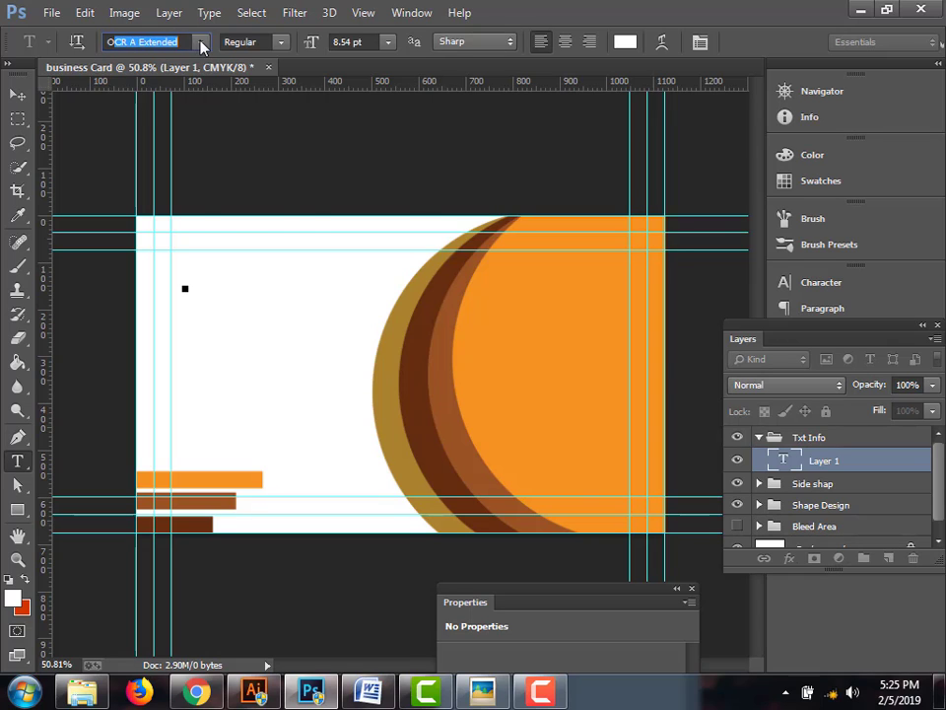
pyautogui.click(201, 43)
pyautogui.click(201, 44)
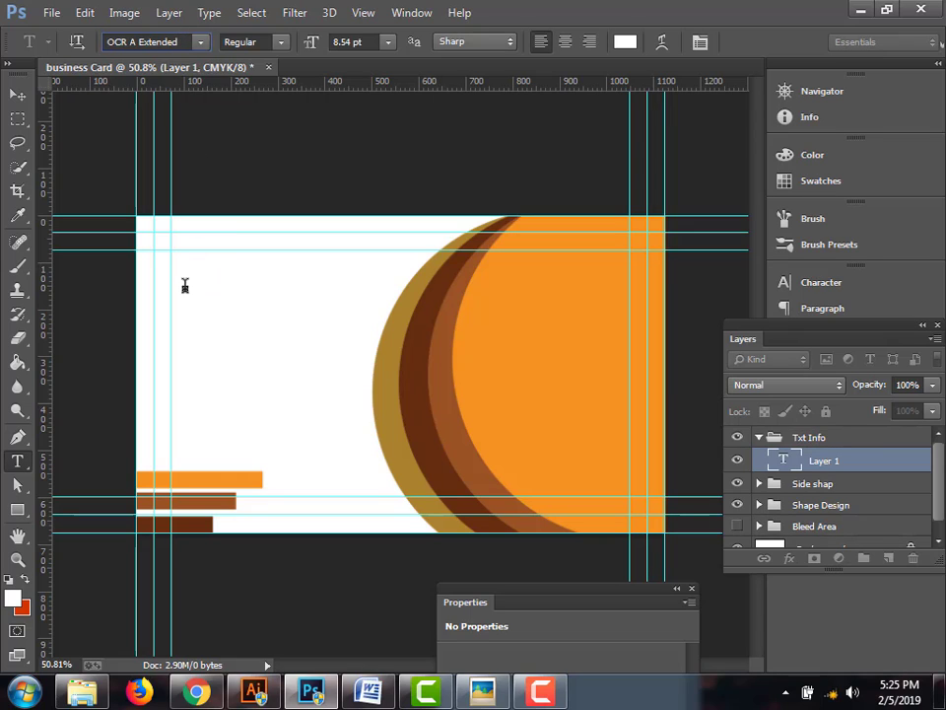
pyautogui.click(194, 287)
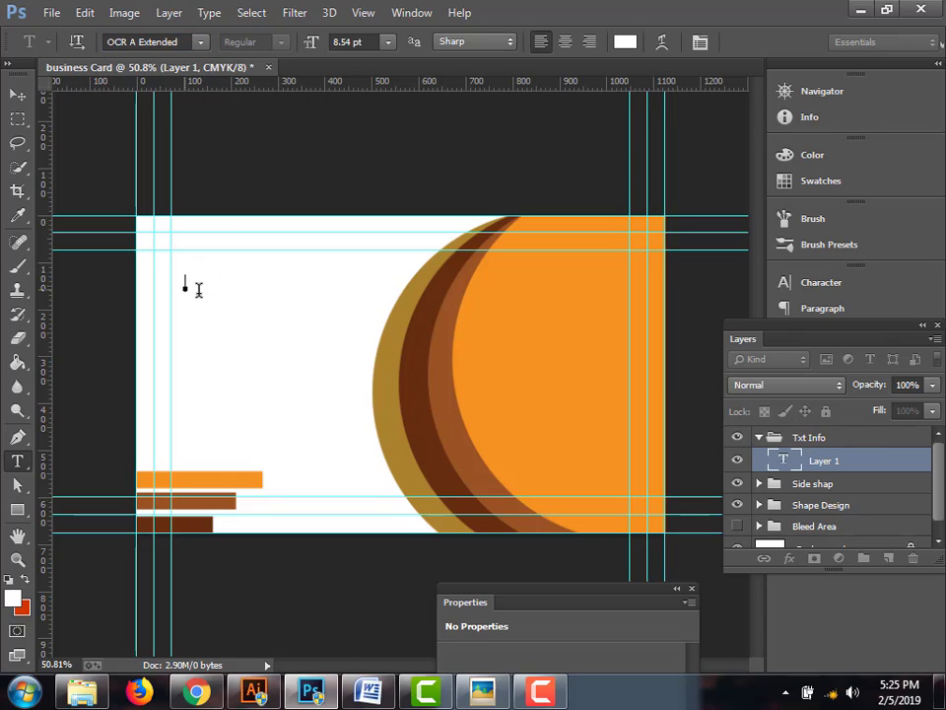
pyautogui.click(386, 42)
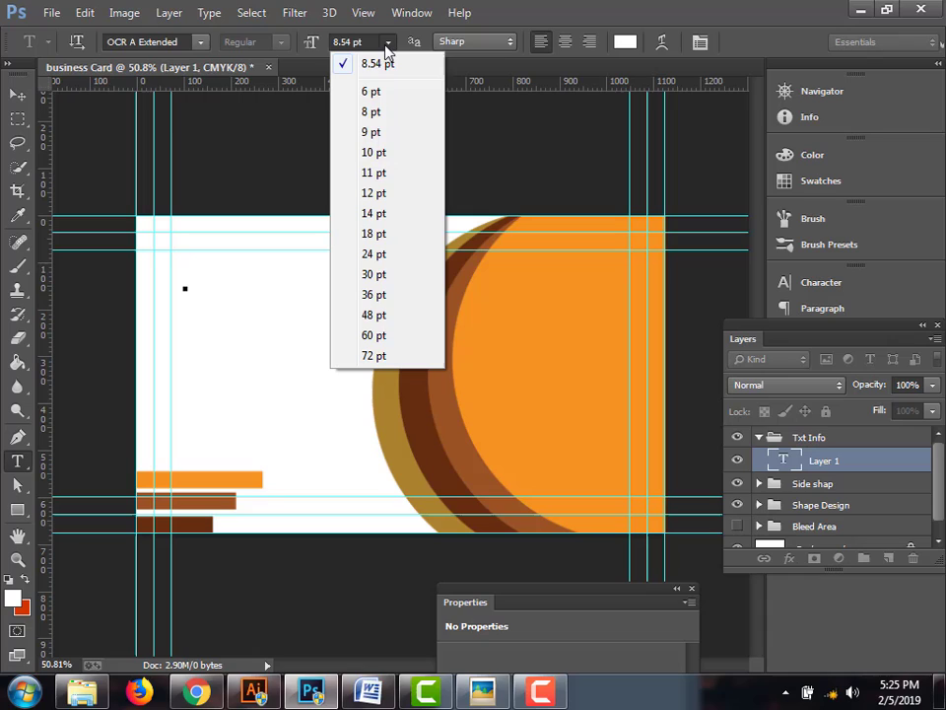
pyautogui.click(386, 216)
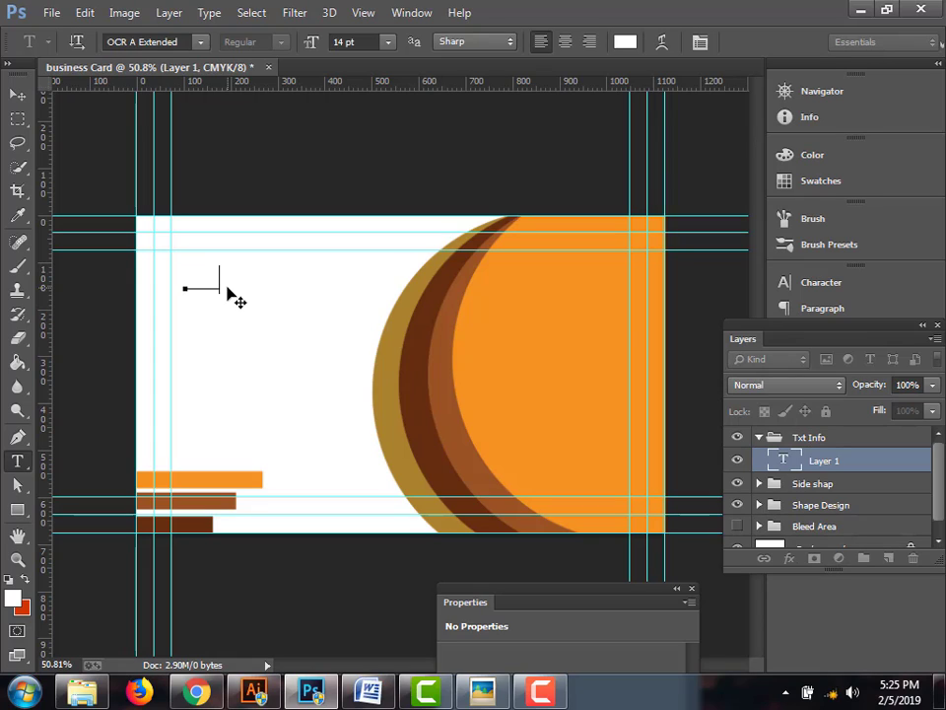
pyautogui.write('ab')
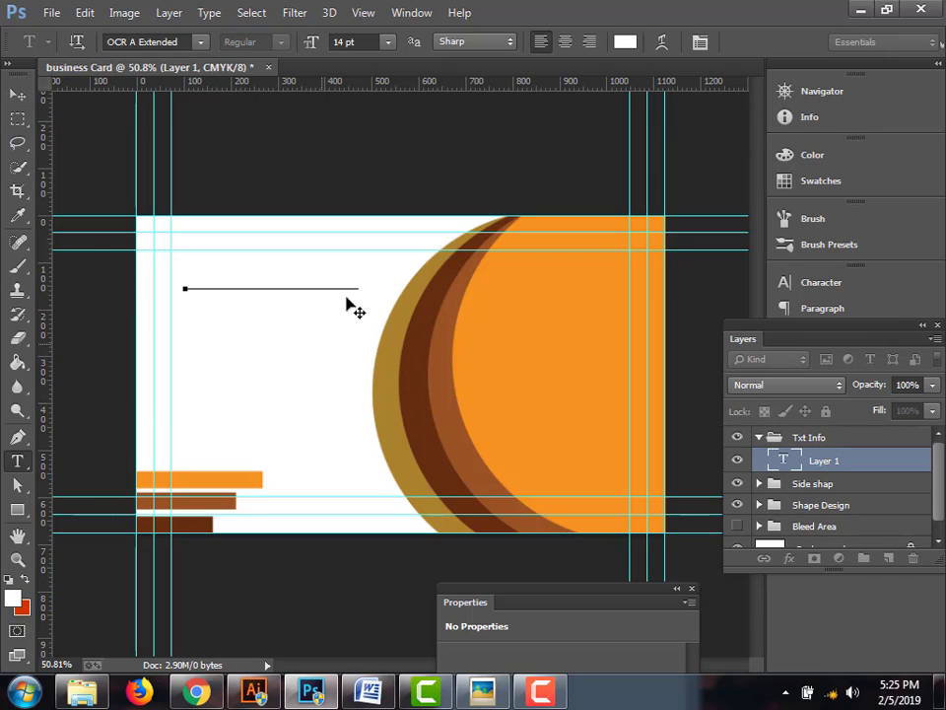
# Recolour the whole name text with the circle's orange f69223 and move it closer to the upper-left margin guides
pyautogui.moveTo(359, 281); pyautogui.dragTo(196, 295)
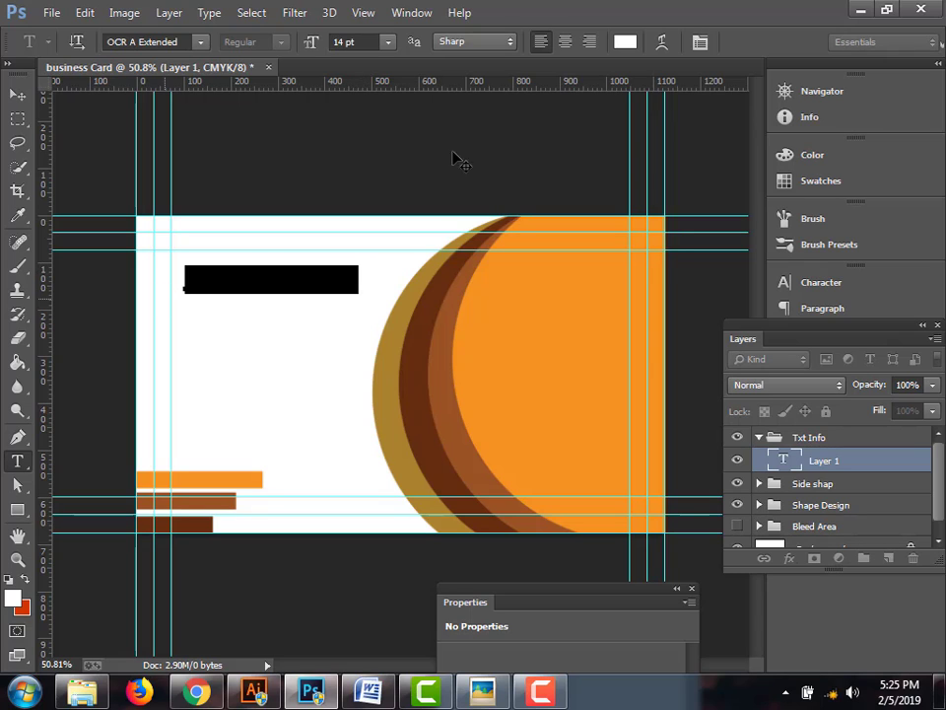
pyautogui.click(625, 41)
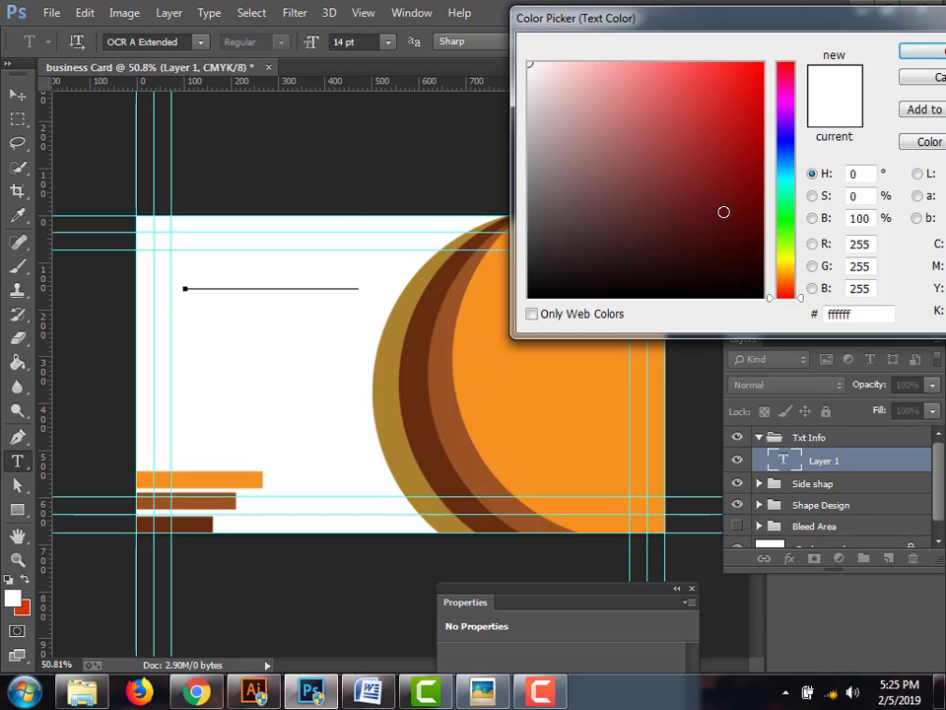
pyautogui.moveTo(724, 212); pyautogui.dragTo(758, 215)
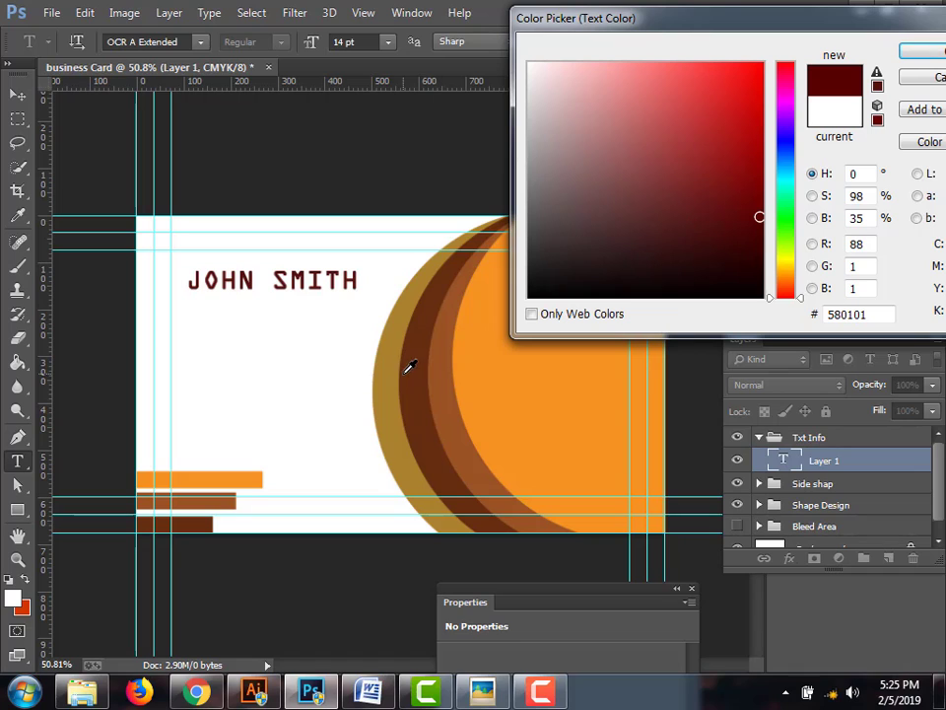
pyautogui.click(497, 373)
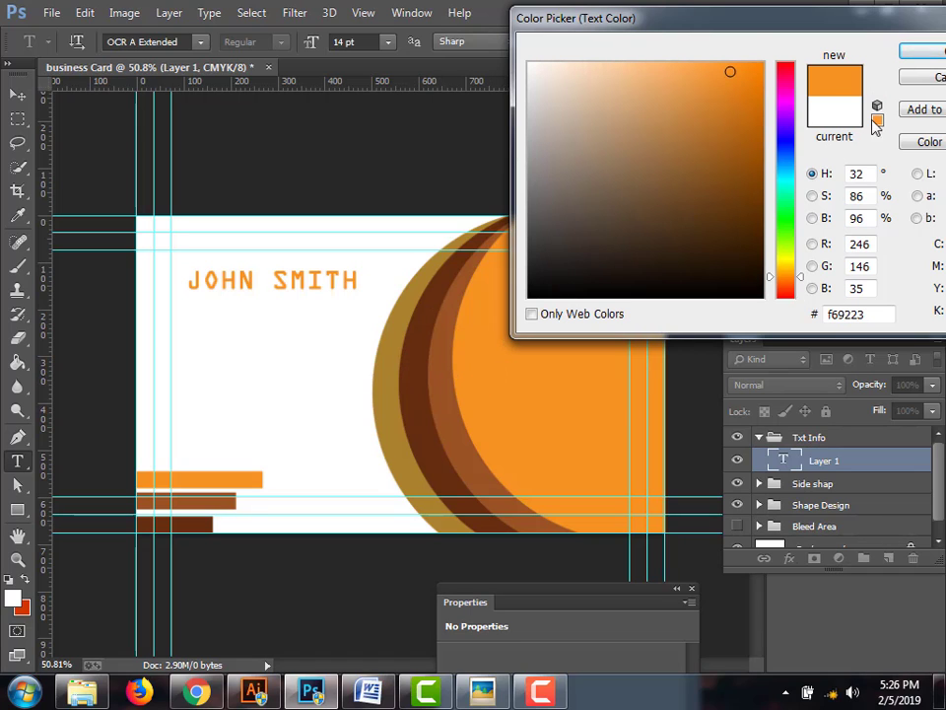
pyautogui.click(908, 55)
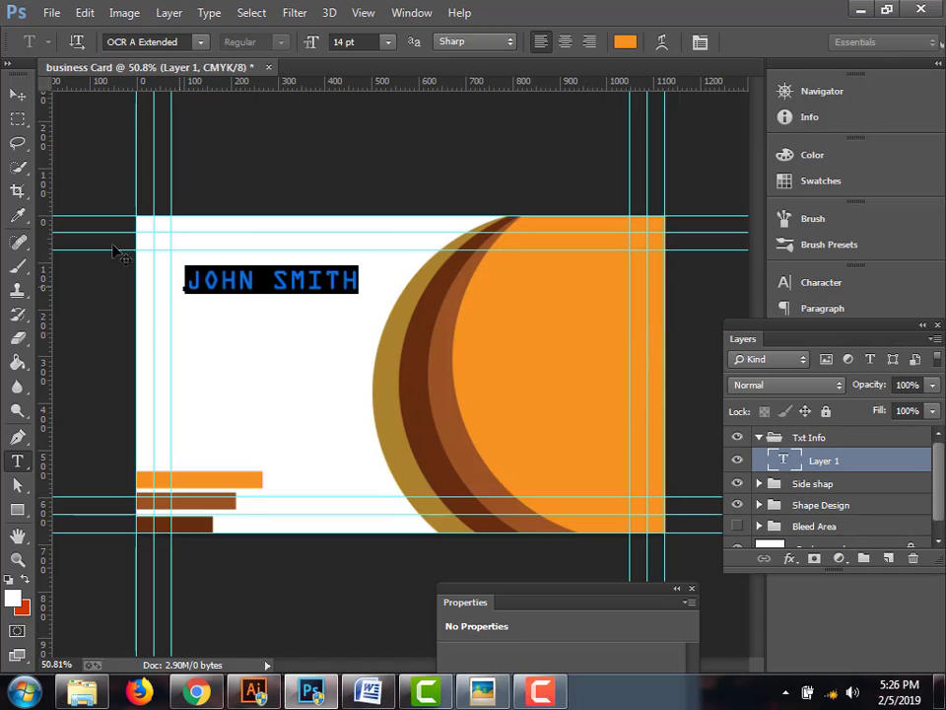
pyautogui.click(17, 96)
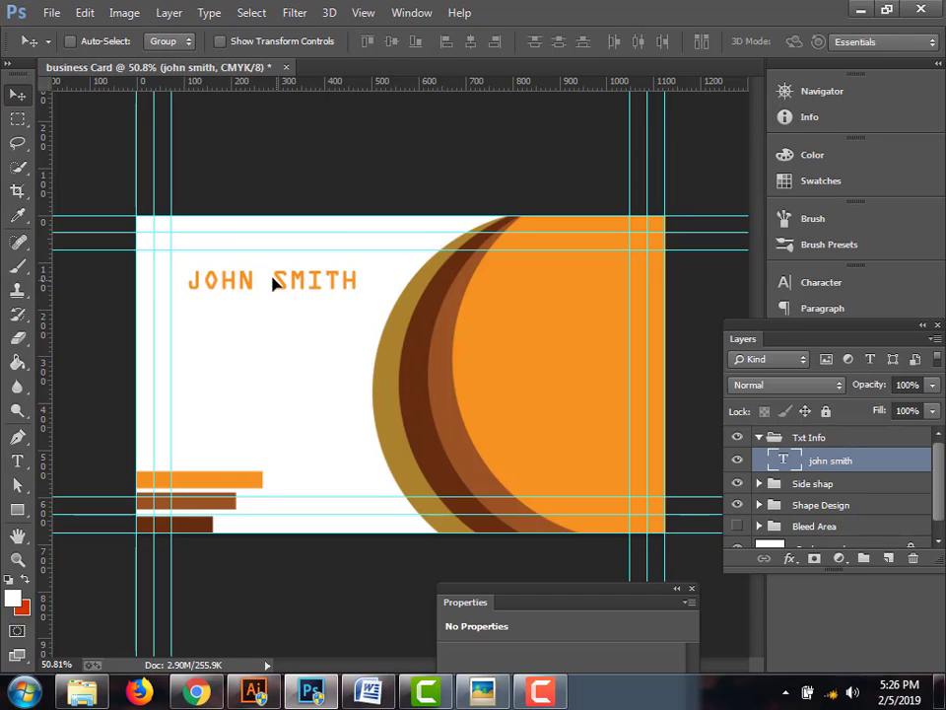
pyautogui.moveTo(273, 282); pyautogui.dragTo(423, 249)
# Try the card's brown and olive tones on the last name and set its text colour to near-black 020202
pyautogui.click(17, 460)
pyautogui.click(625, 41)
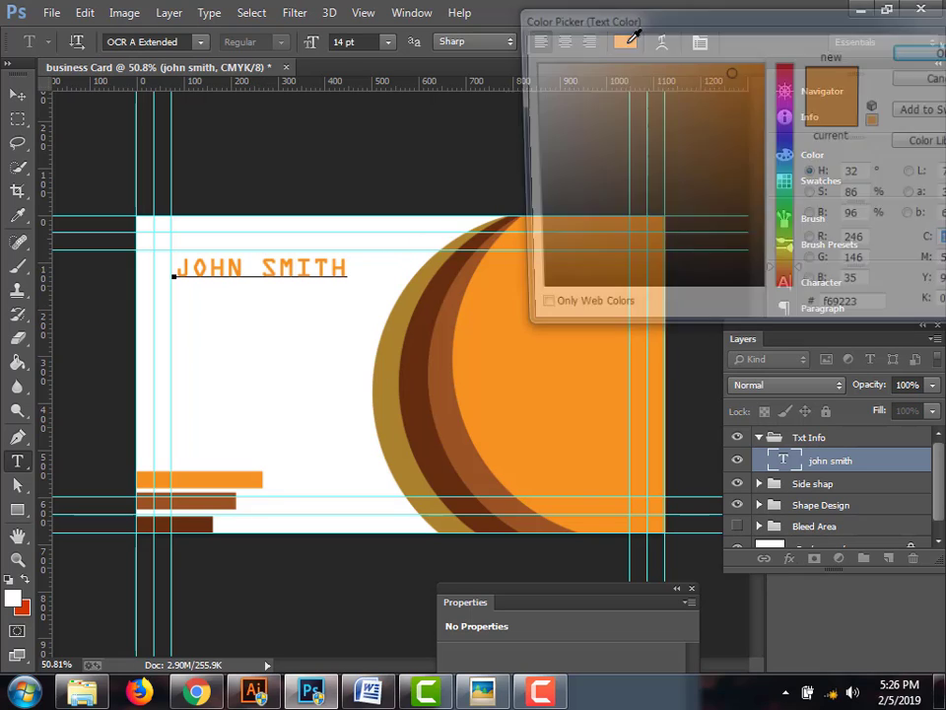
pyautogui.click(450, 413)
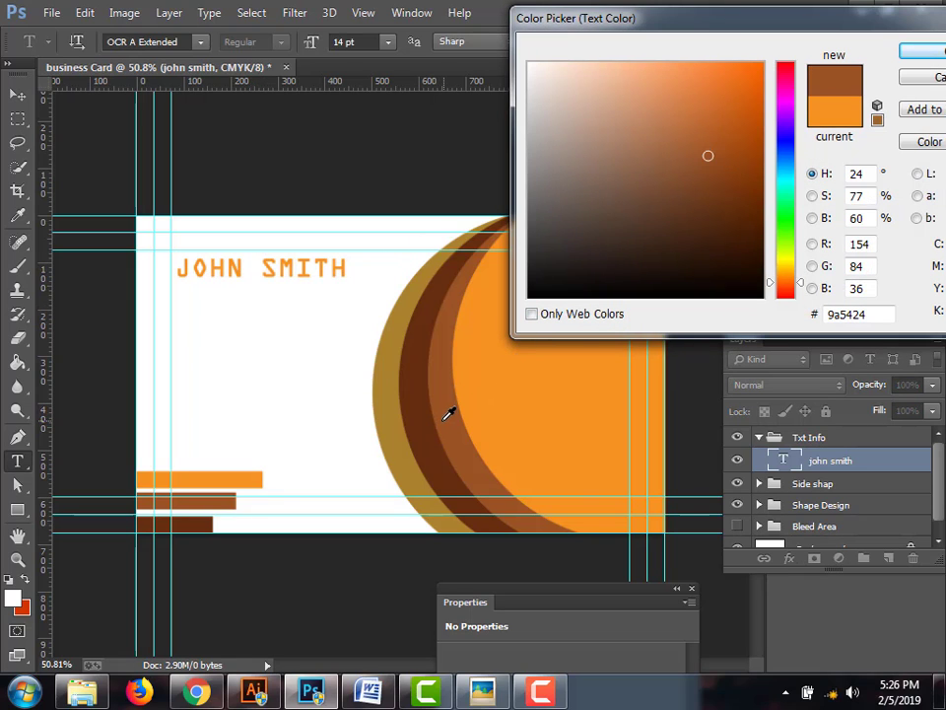
pyautogui.click(434, 424)
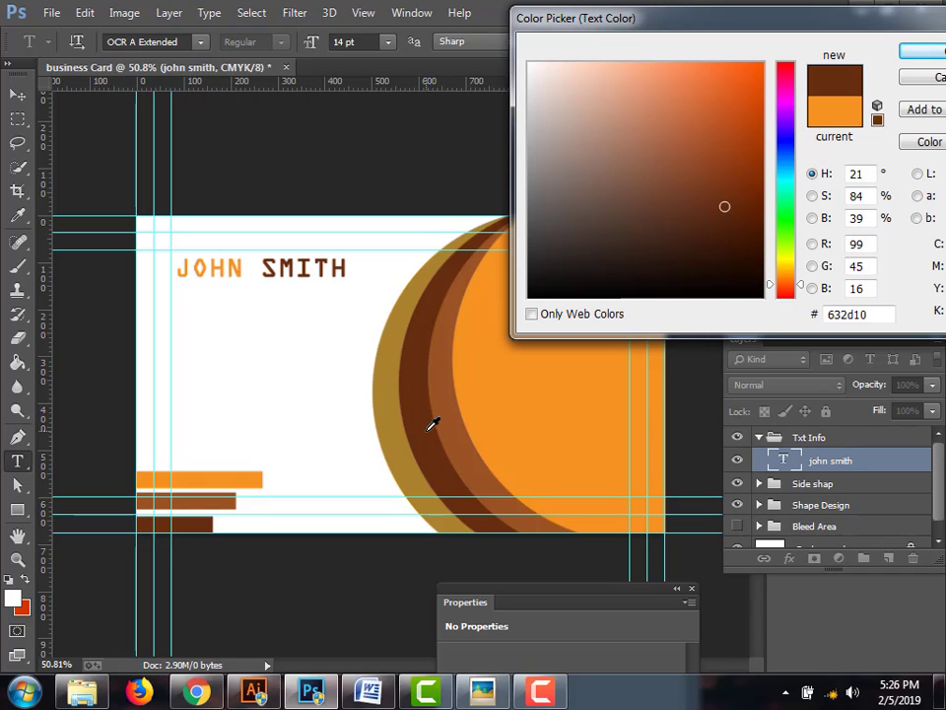
pyautogui.click(402, 444)
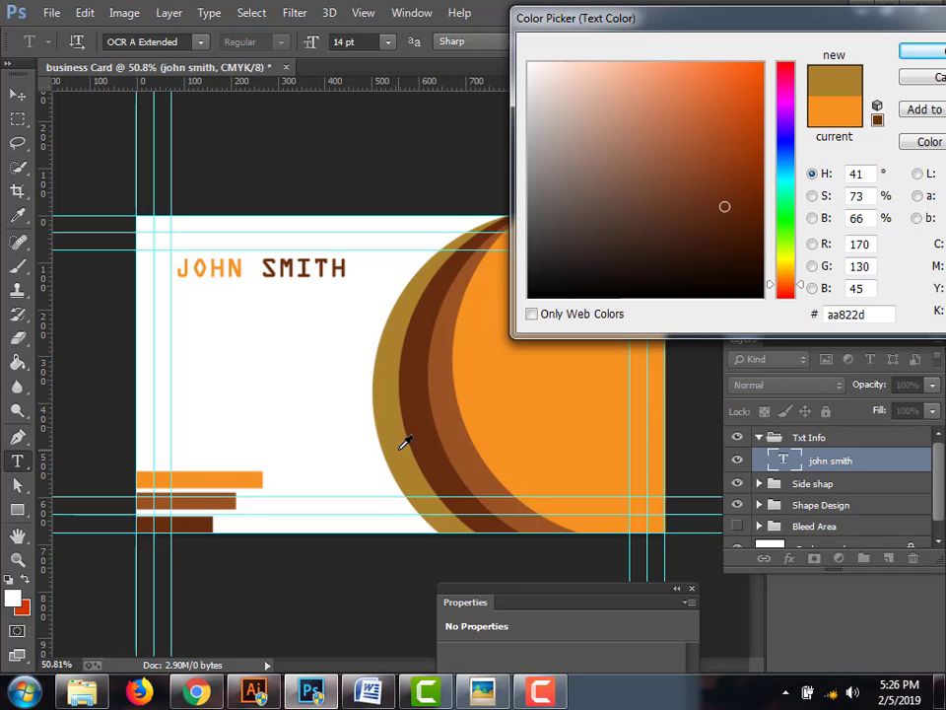
pyautogui.click(465, 434)
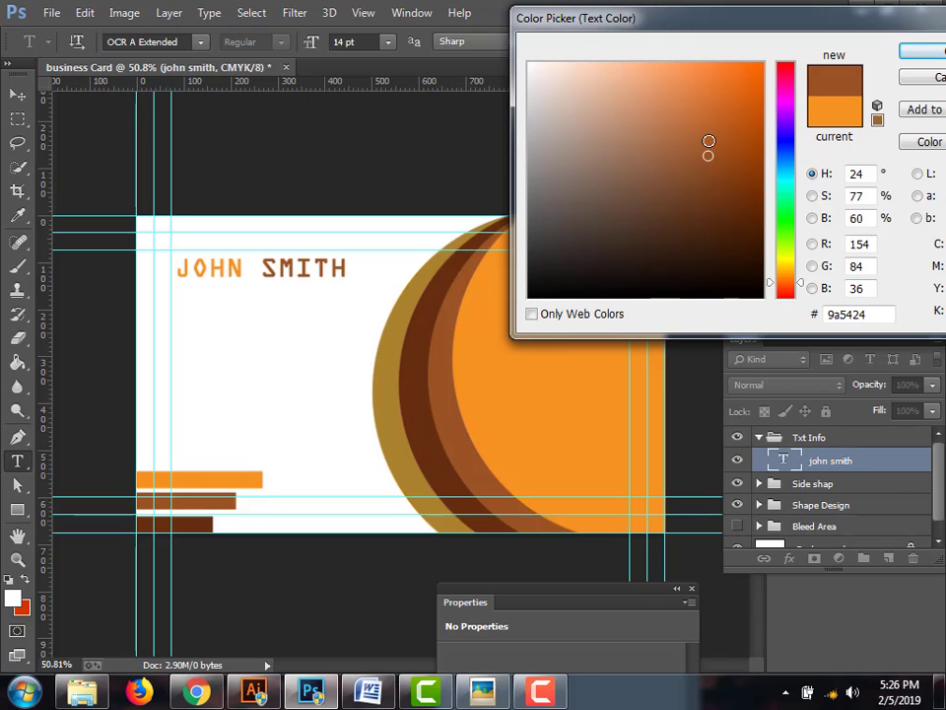
pyautogui.moveTo(696, 239)
pyautogui.mouseDown()
pyautogui.moveTo(671, 296)
pyautogui.moveTo(552, 296)
pyautogui.mouseUp()
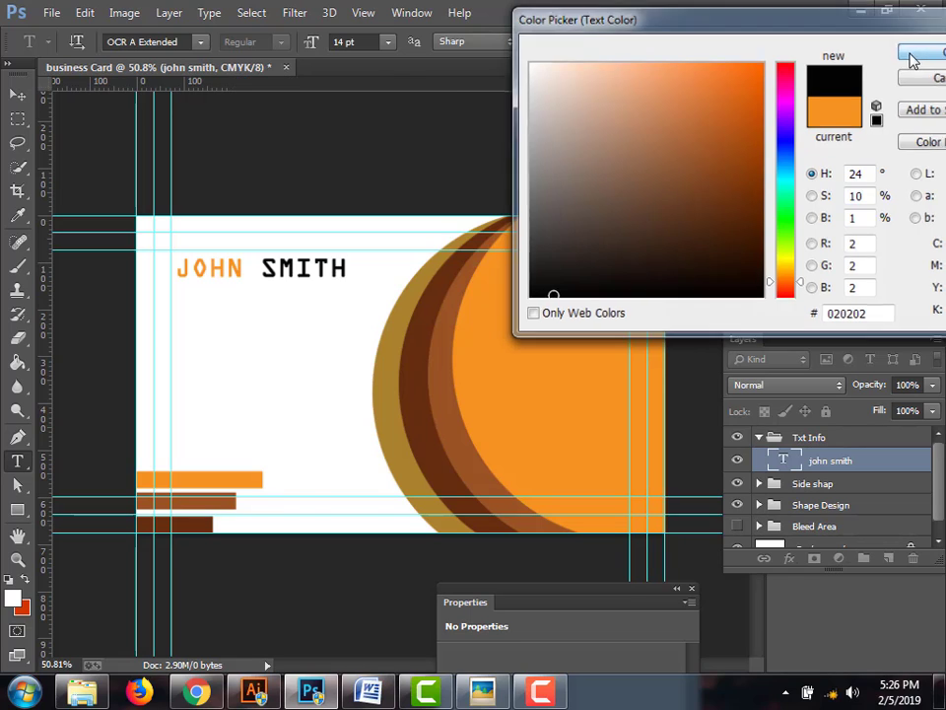
pyautogui.click(922, 51)
pyautogui.click(17, 94)
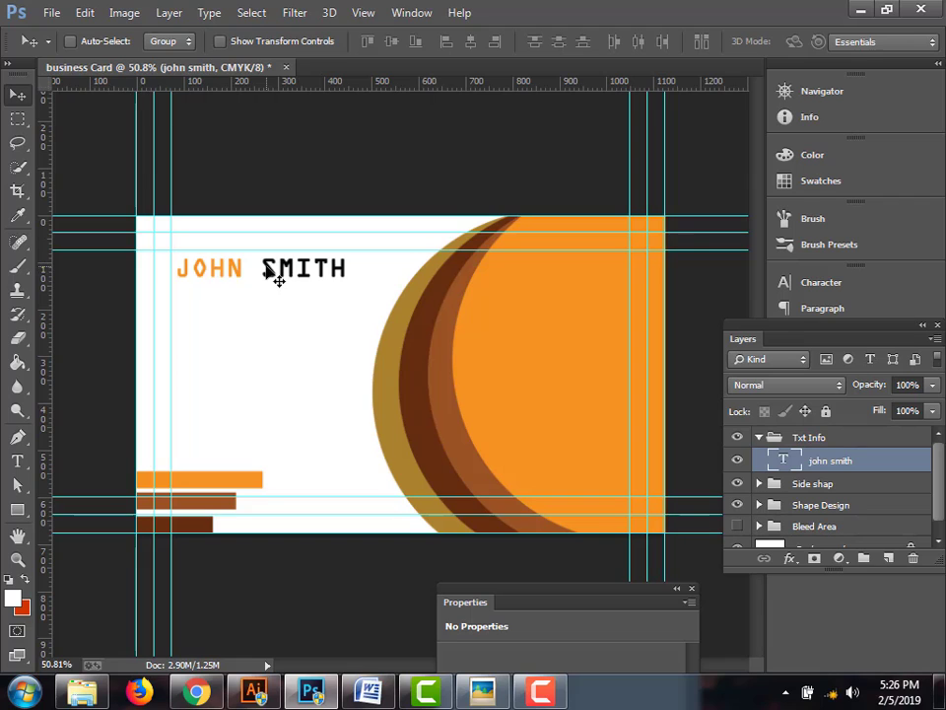
# Try the card's shape colours on the first name and set its text colour to black
pyautogui.scroll(2, 277, 279)
pyautogui.scroll(-2, 277, 279)
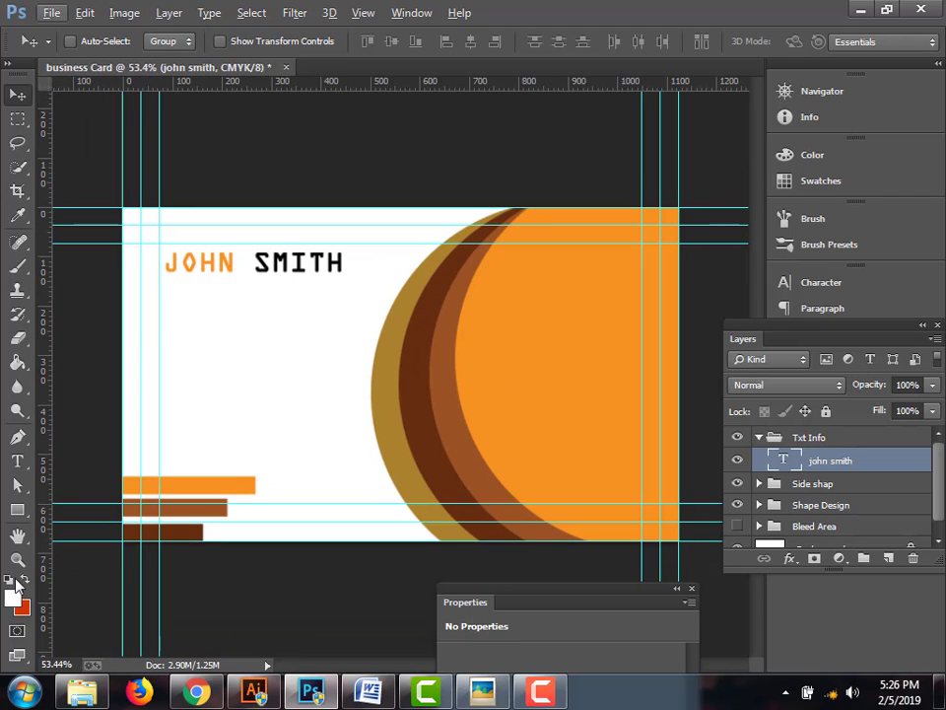
pyautogui.click(17, 461)
pyautogui.moveTo(237, 258); pyautogui.dragTo(171, 282)
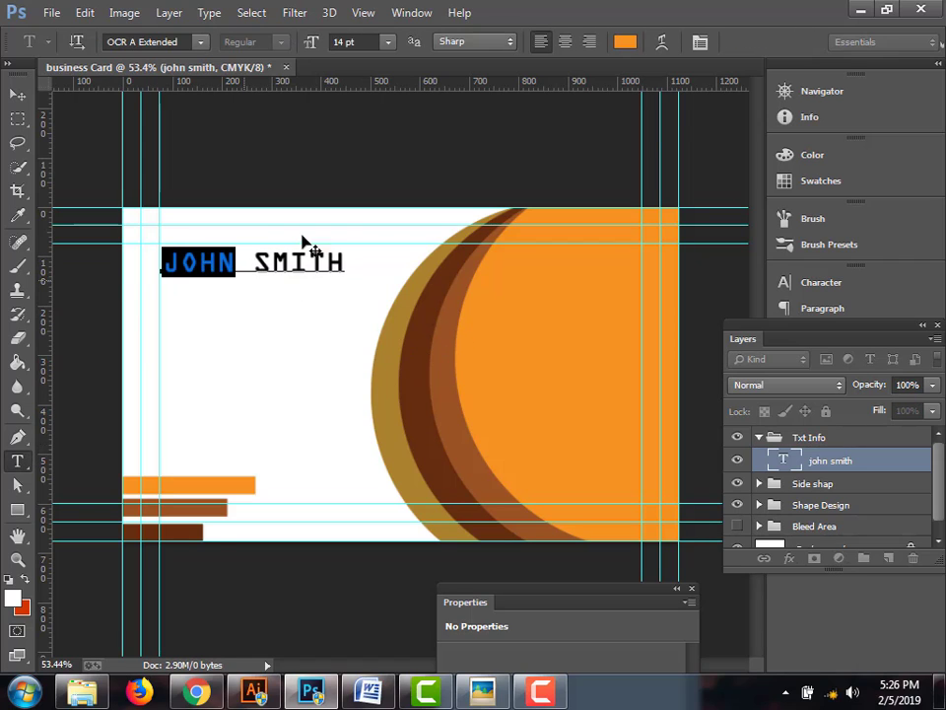
pyautogui.click(621, 46)
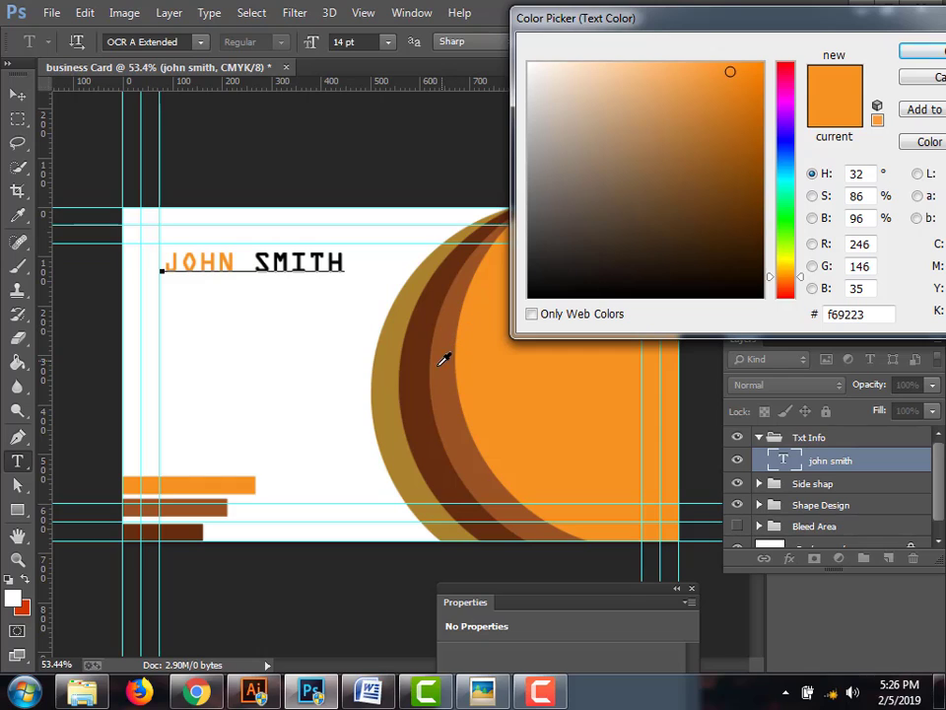
pyautogui.click(445, 372)
pyautogui.click(394, 397)
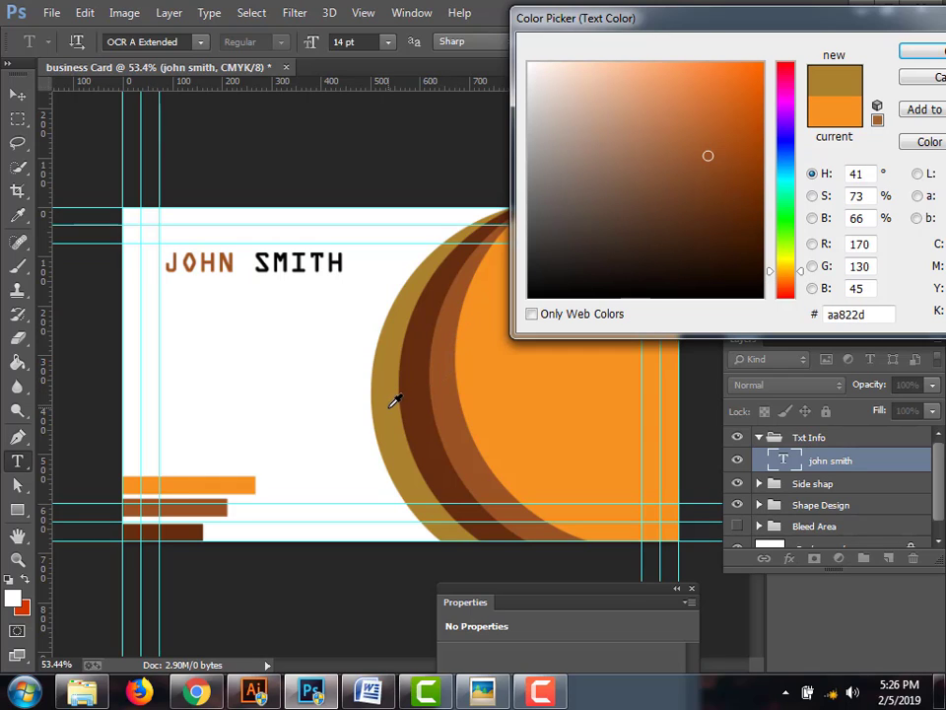
pyautogui.click(413, 408)
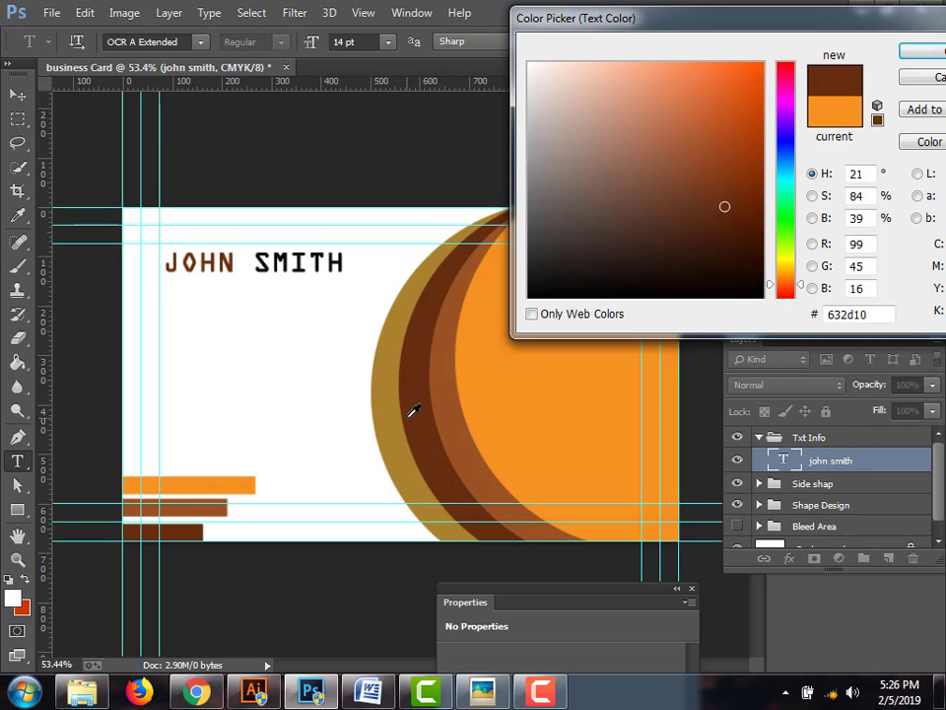
pyautogui.click(499, 408)
pyautogui.click(461, 418)
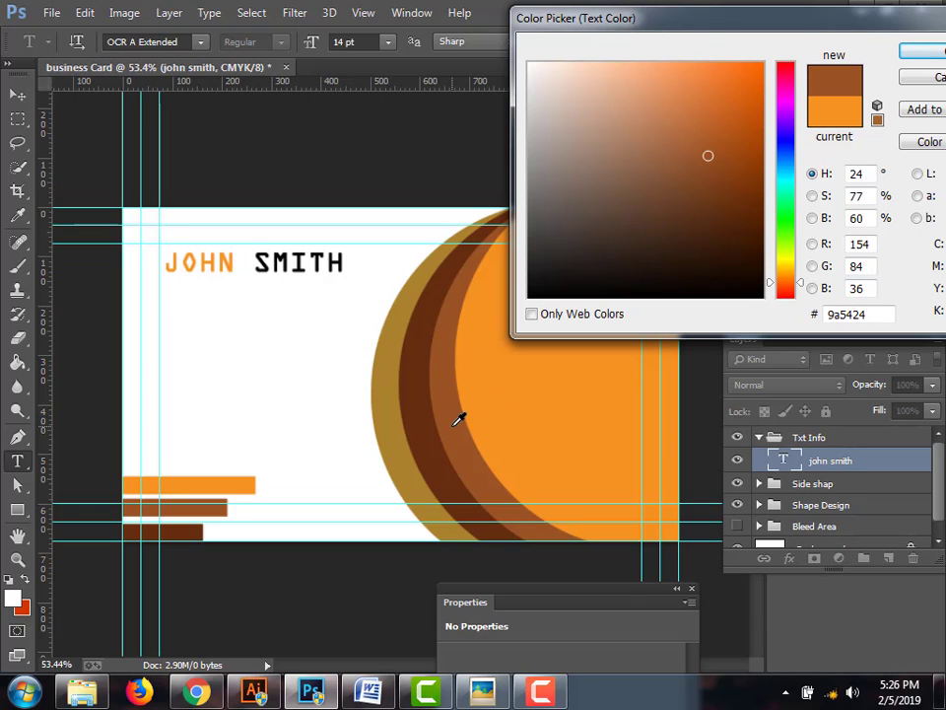
pyautogui.click(192, 528)
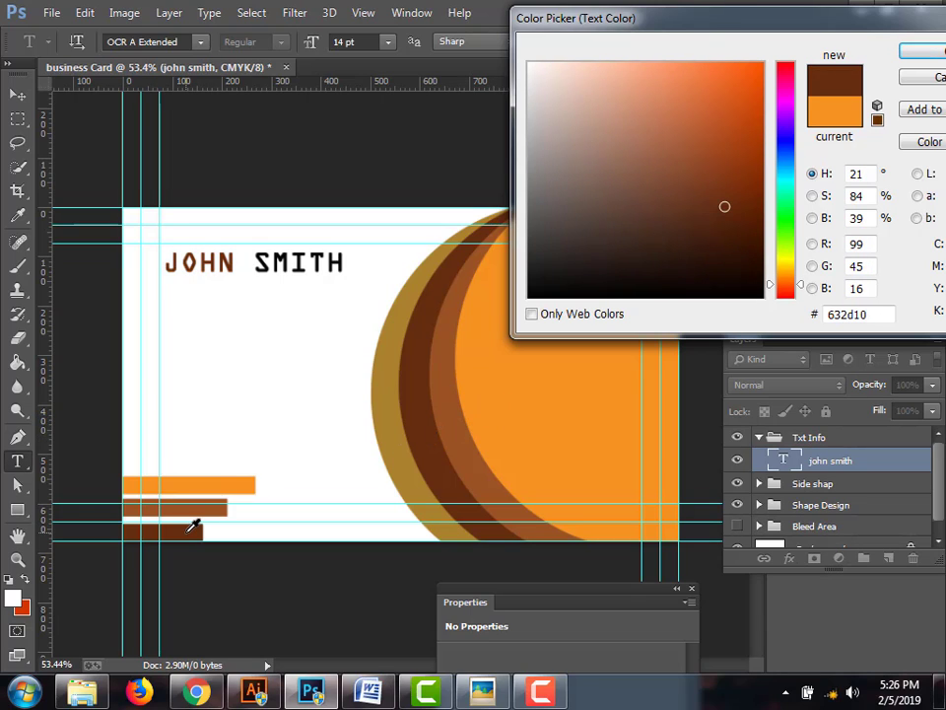
pyautogui.click(230, 414)
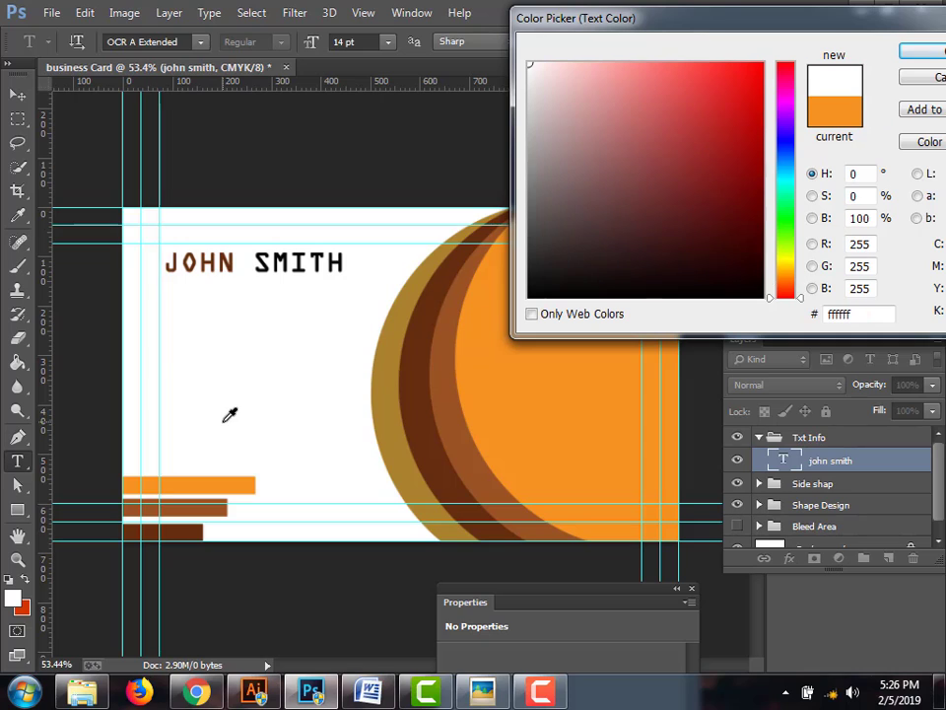
pyautogui.moveTo(677, 248)
pyautogui.mouseDown()
pyautogui.moveTo(655, 281)
pyautogui.moveTo(603, 298)
pyautogui.mouseUp()
pyautogui.click(916, 56)
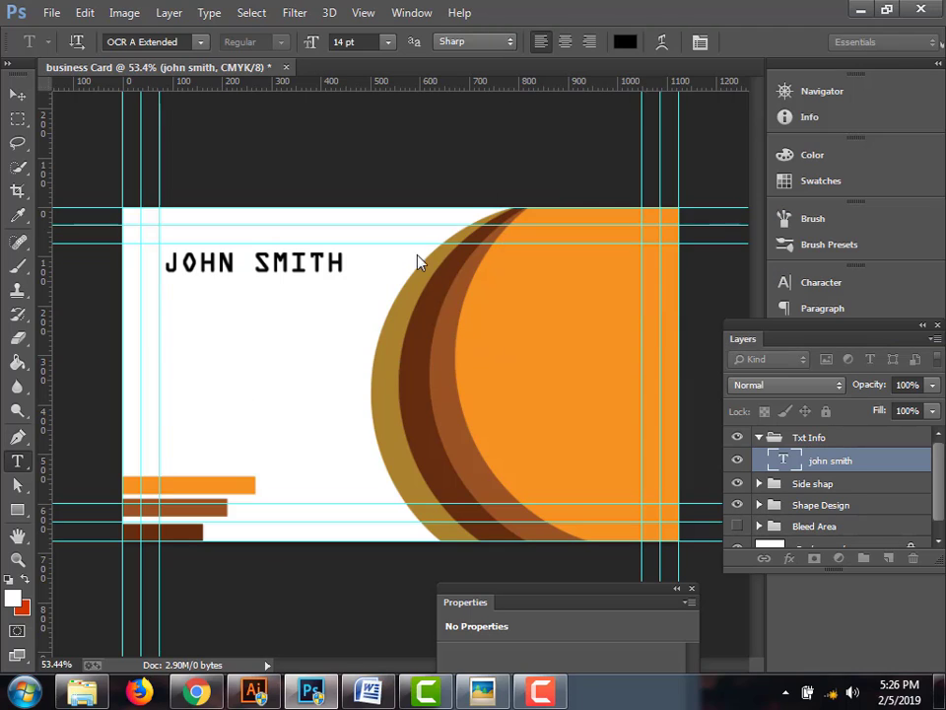
# Recolour only the last name with the orange f69223 sampled from the circle
pyautogui.moveTo(258, 261); pyautogui.dragTo(353, 265)
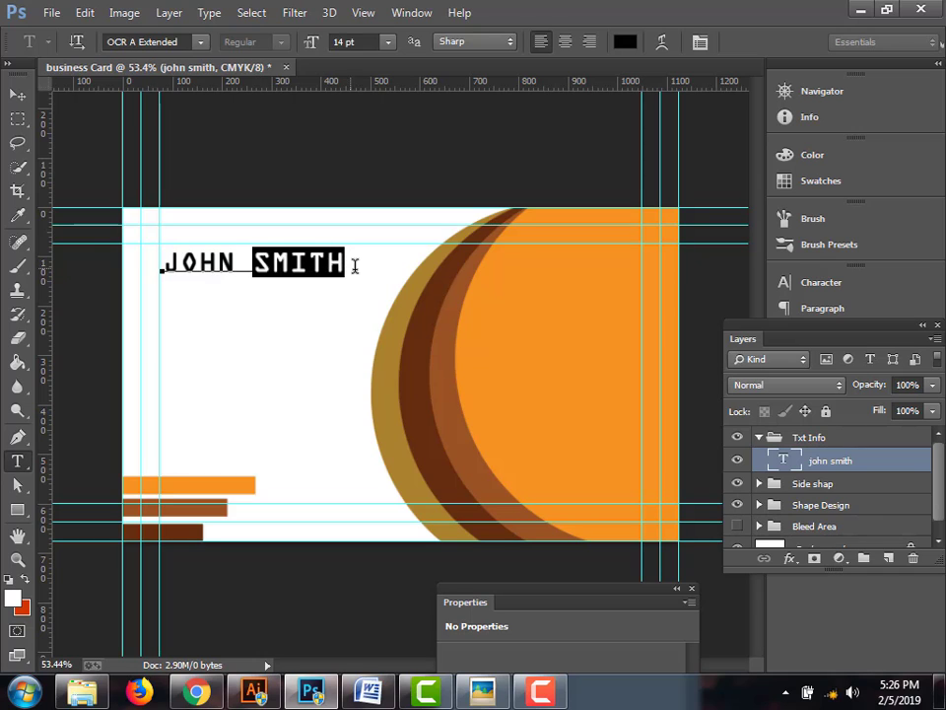
pyautogui.click(14, 596)
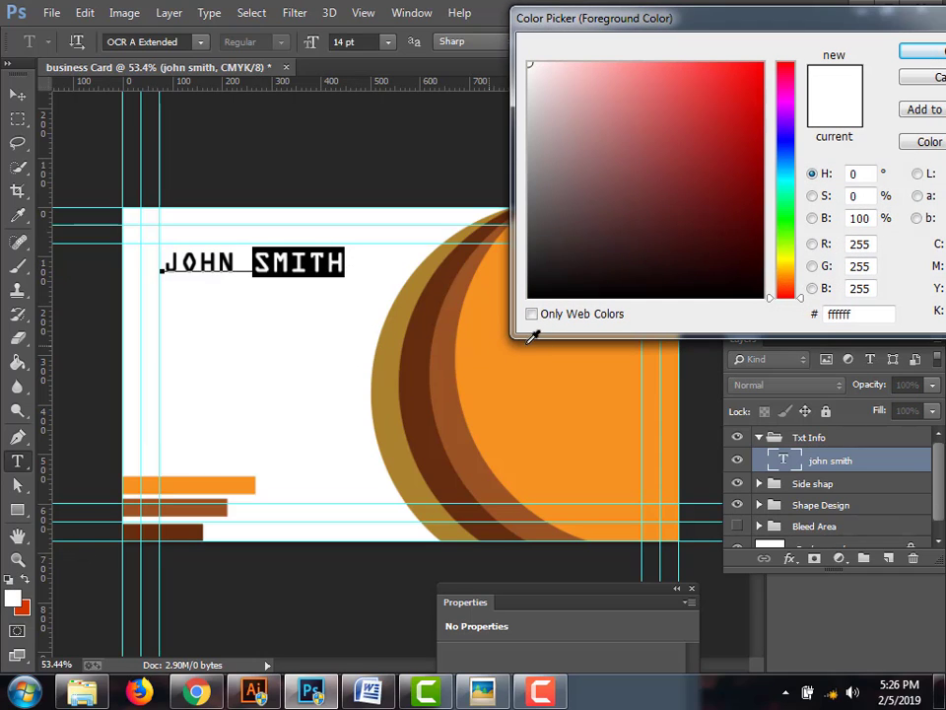
pyautogui.click(517, 392)
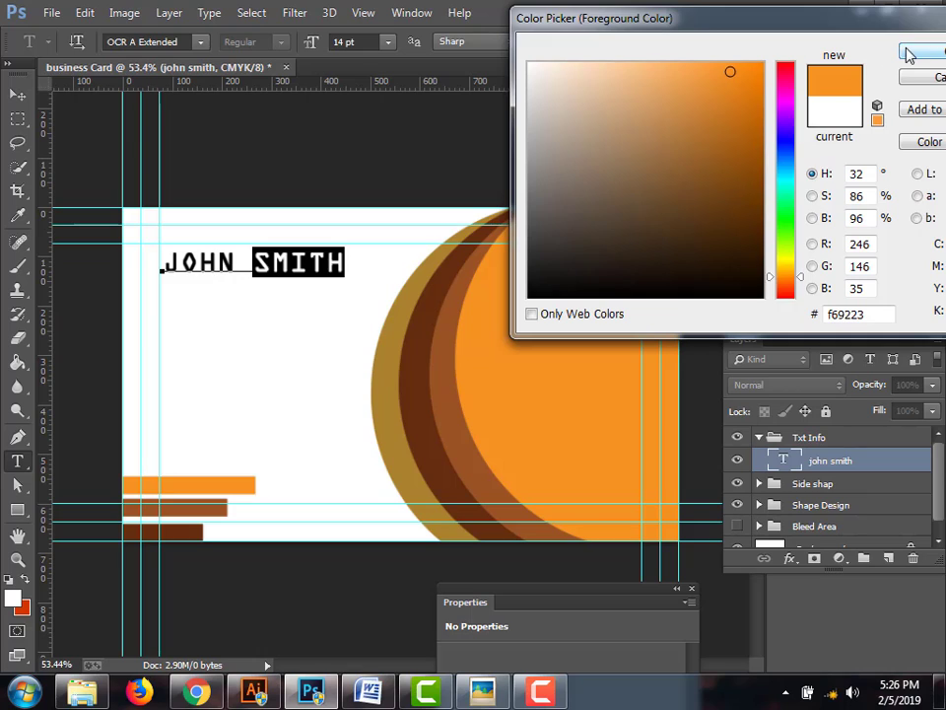
pyautogui.click(917, 54)
pyautogui.click(17, 94)
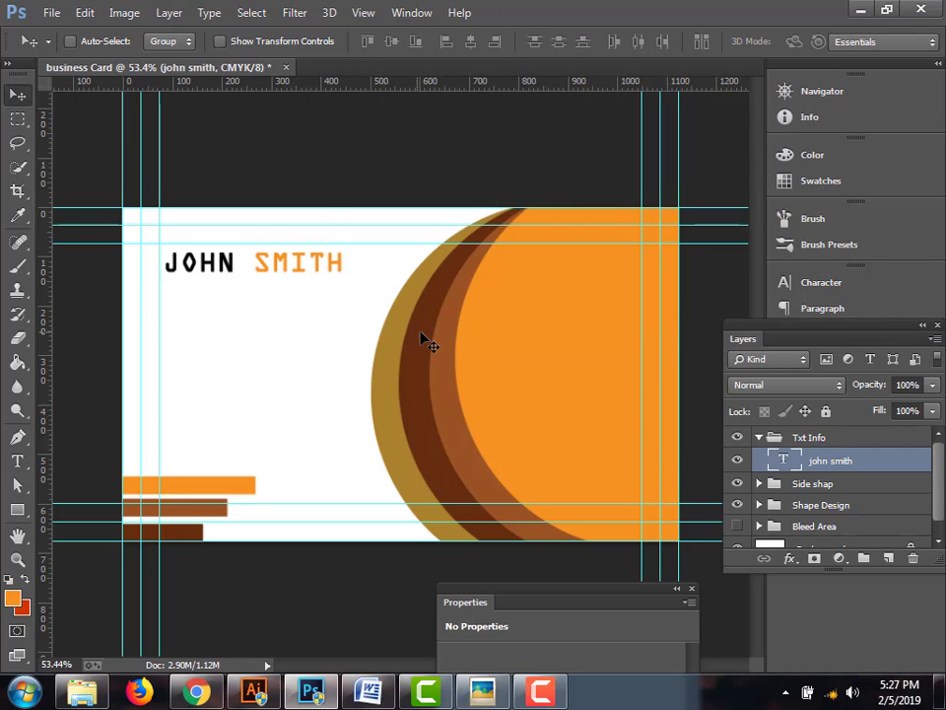
# Change the font of the full name to Open Sans in the Bold style
pyautogui.click(16, 461)
pyautogui.moveTo(161, 263); pyautogui.dragTo(360, 267)
pyautogui.click(187, 42)
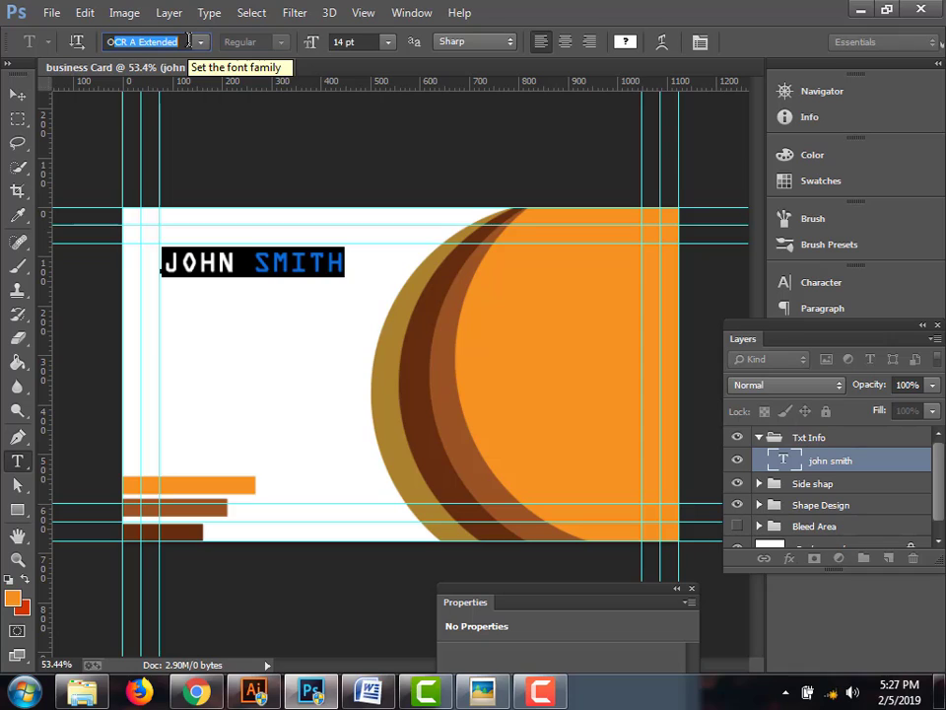
pyautogui.write('Open Sans')
pyautogui.press('Return')
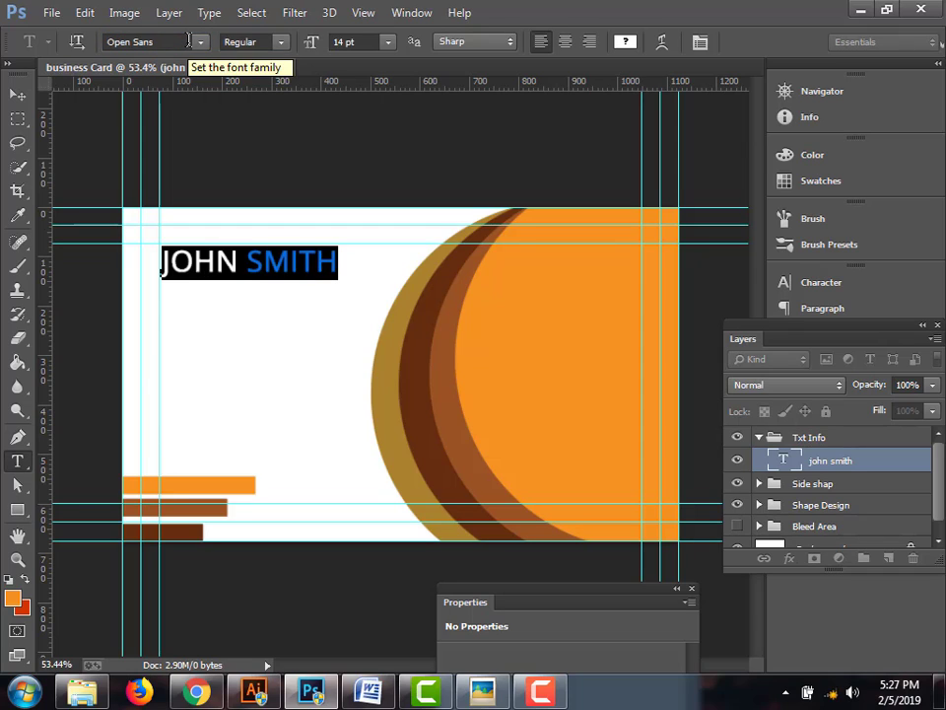
pyautogui.click(282, 43)
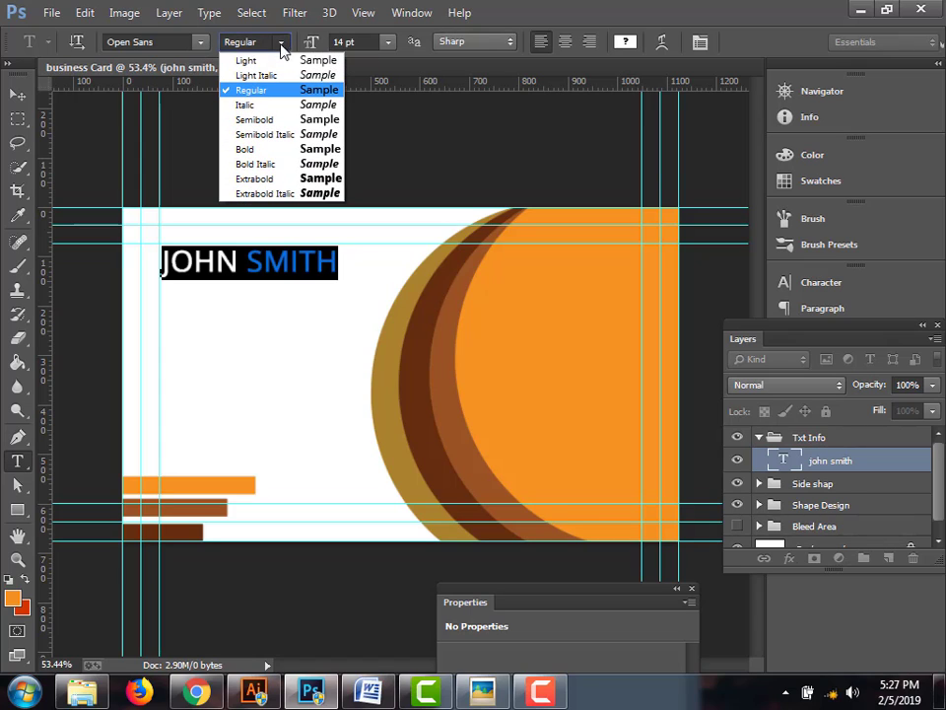
pyautogui.click(249, 149)
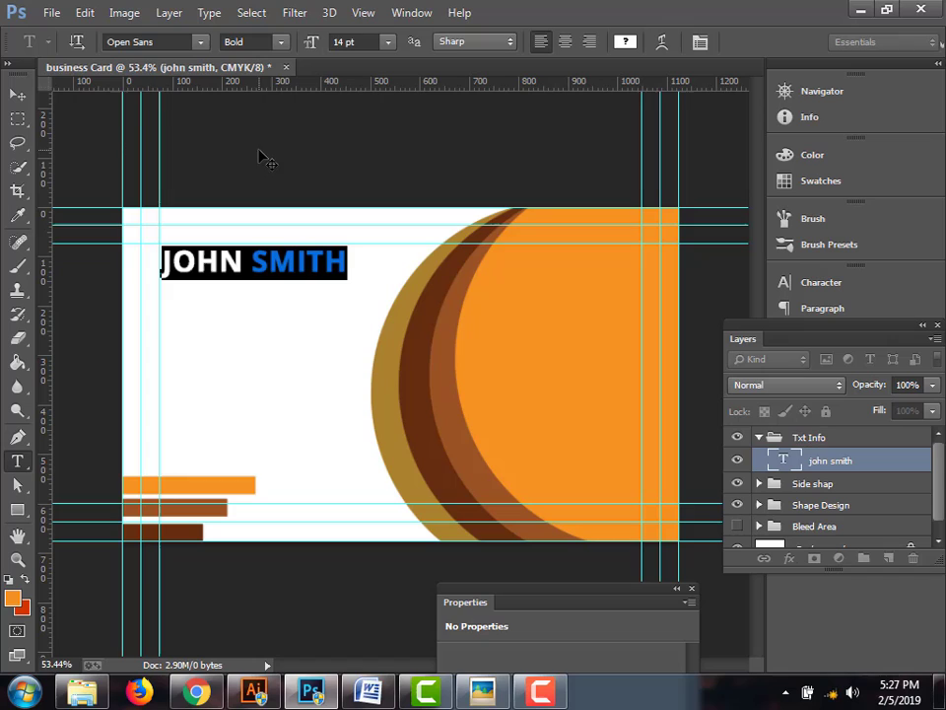
pyautogui.click(17, 96)
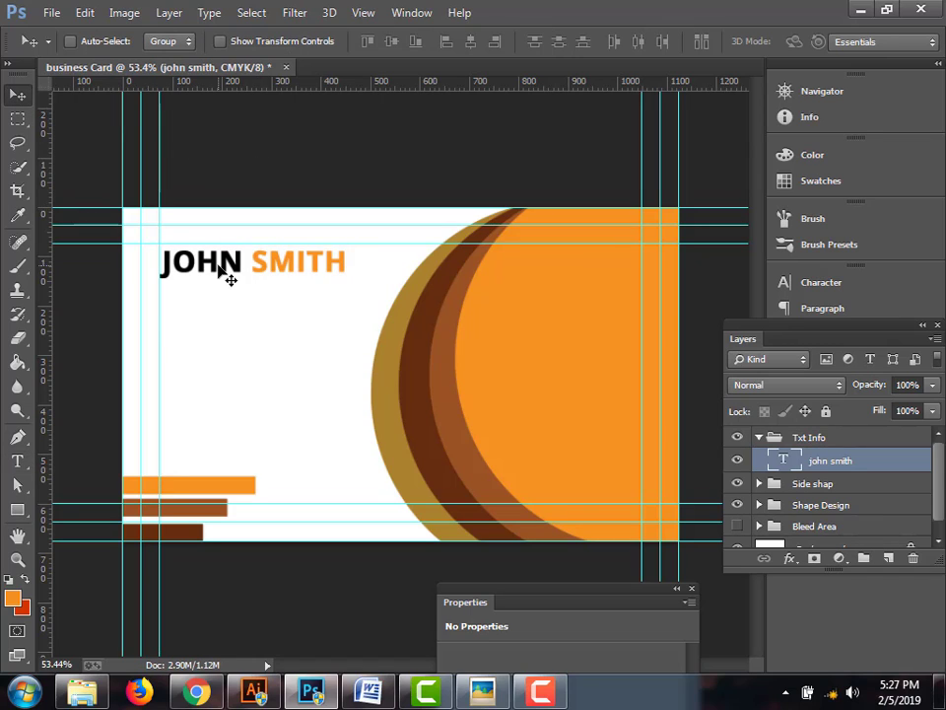
# Duplicate the full-name text directly below itself and replace the copy's wording with FOUNDER & CEO
pyautogui.moveTo(228, 276); pyautogui.dragTo(226, 304)
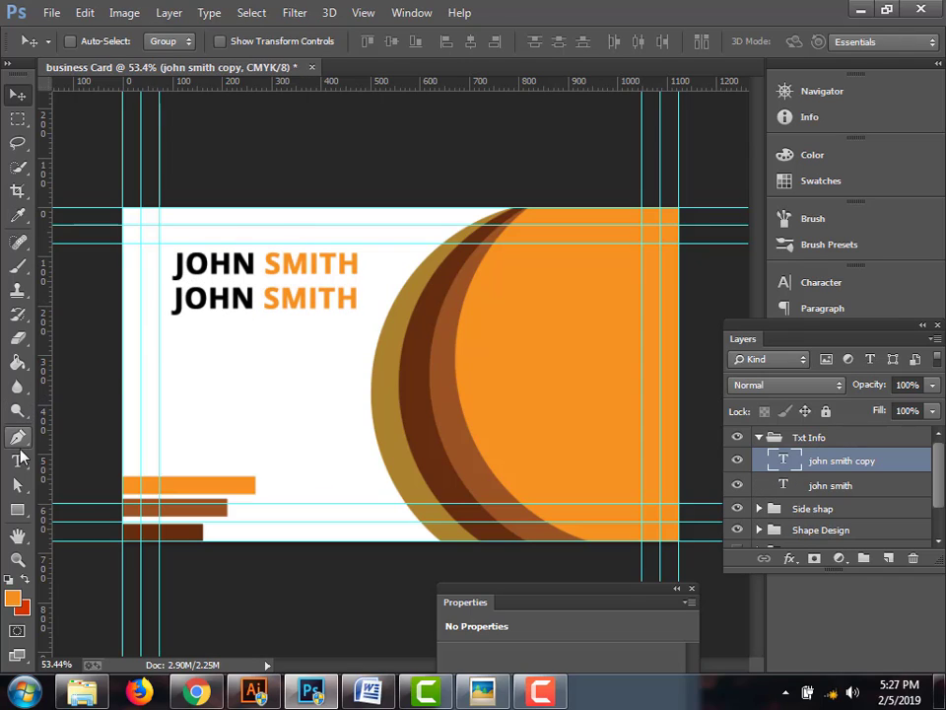
pyautogui.click(16, 461)
pyautogui.moveTo(168, 296); pyautogui.dragTo(410, 288)
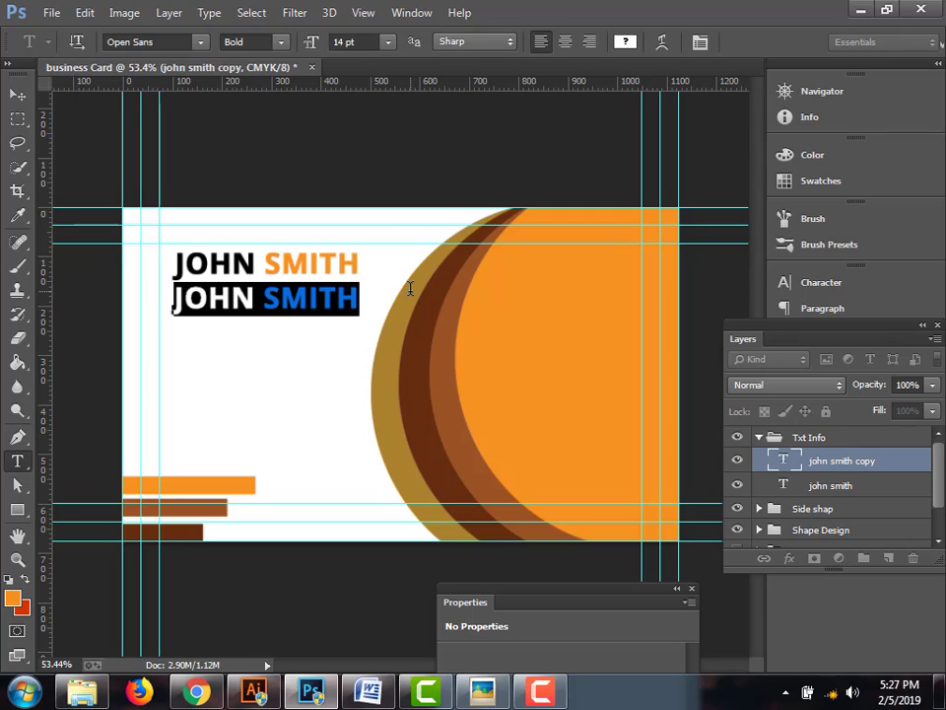
pyautogui.write('C')
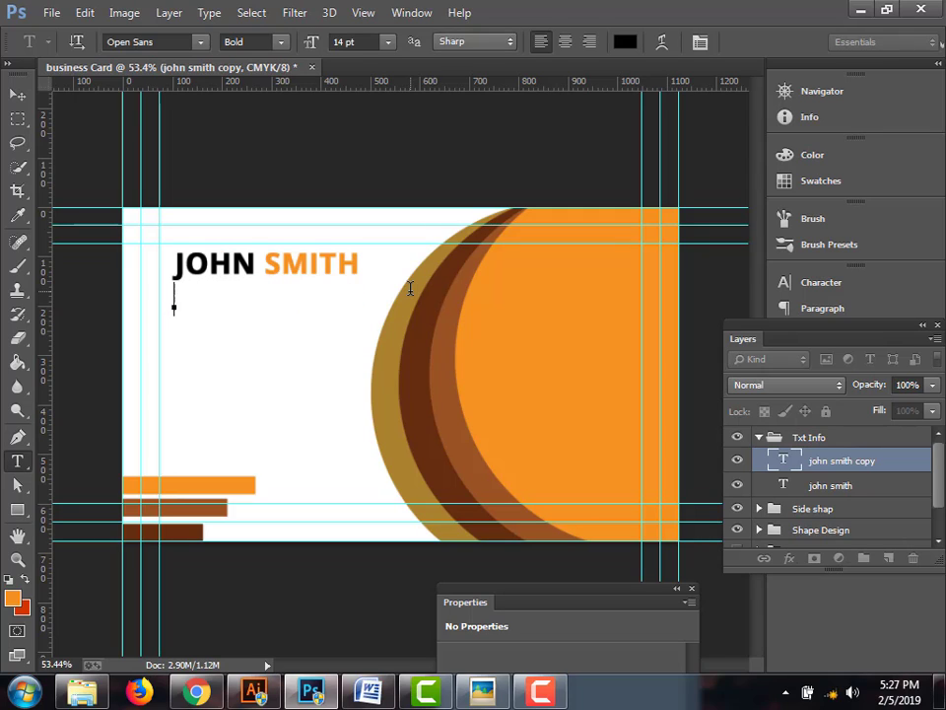
pyautogui.write('FUN')
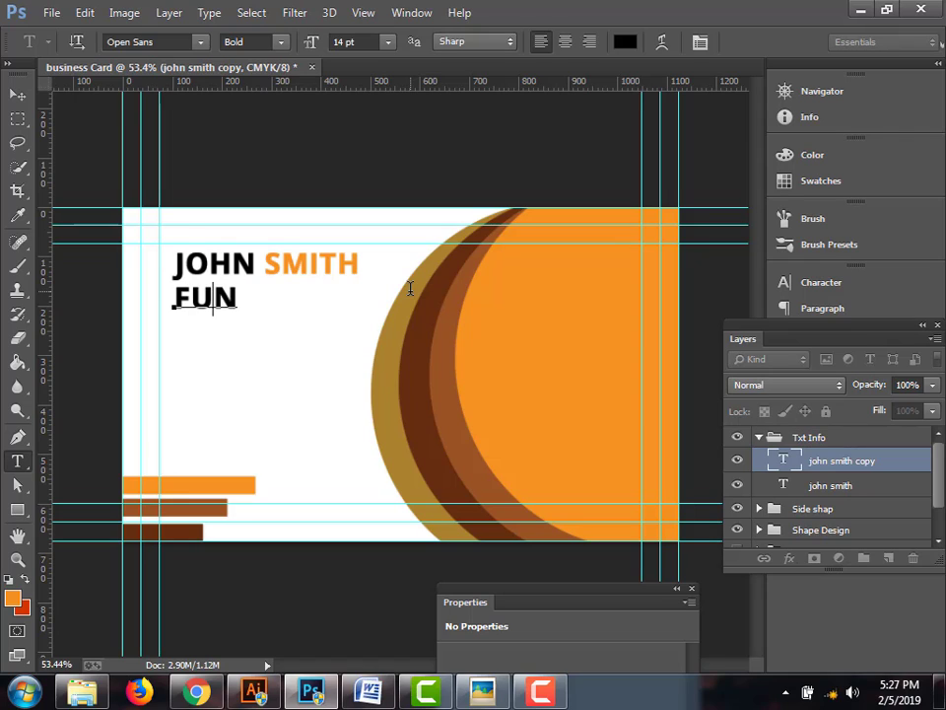
pyautogui.press('BackSpace')
pyautogui.press('BackSpace')
pyautogui.write('OUNDER')
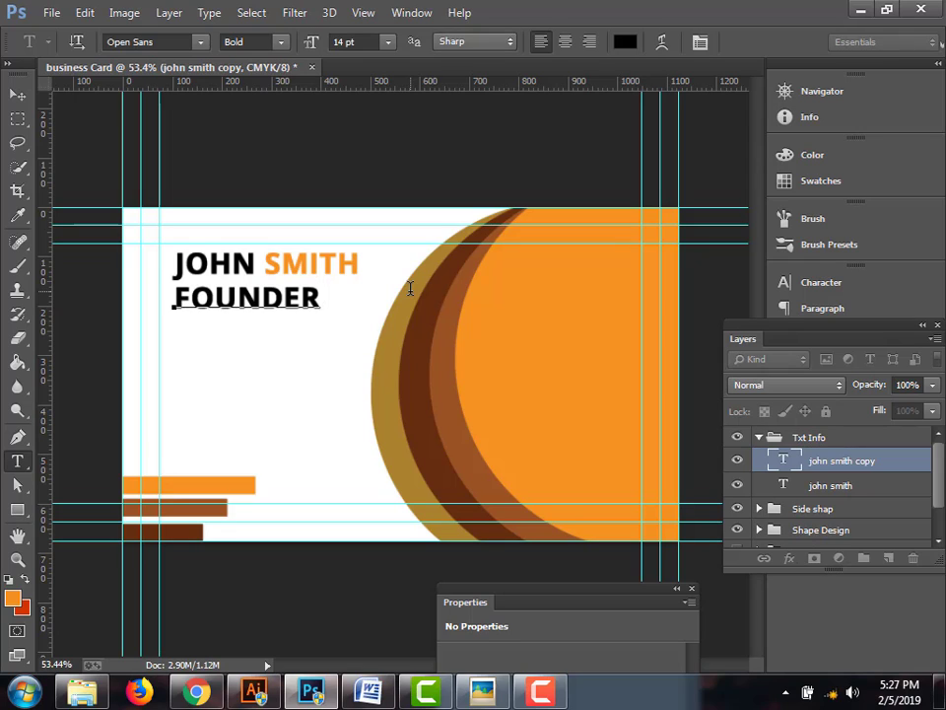
pyautogui.write(' & CEO')
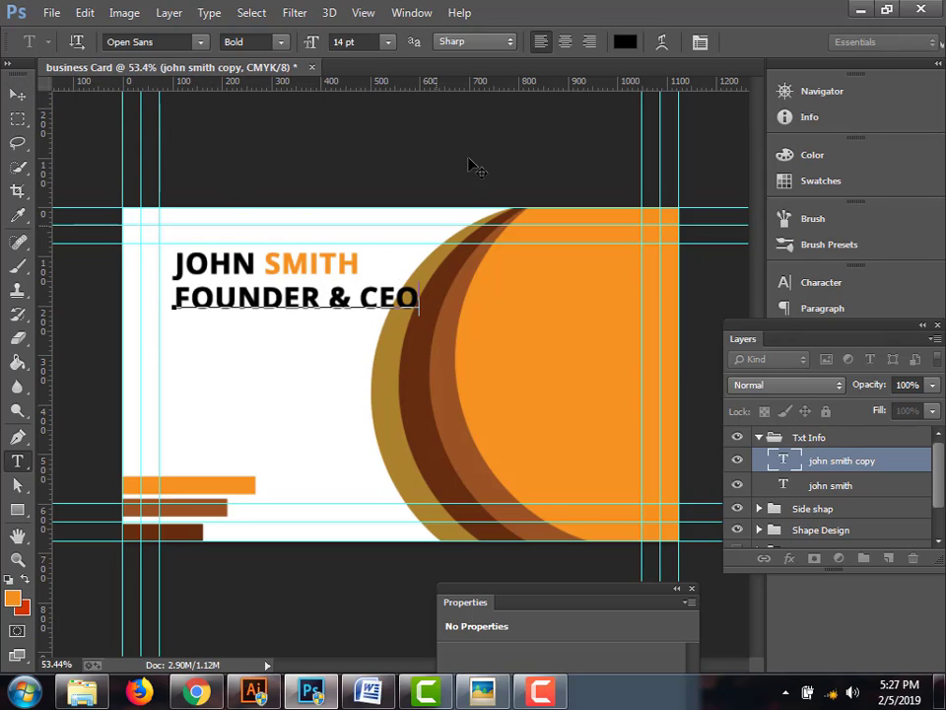
# Set the FOUNDER & CEO line to 8 pt and move it up beneath the name, flush with the name's right end
pyautogui.moveTo(422, 299); pyautogui.dragTo(173, 301)
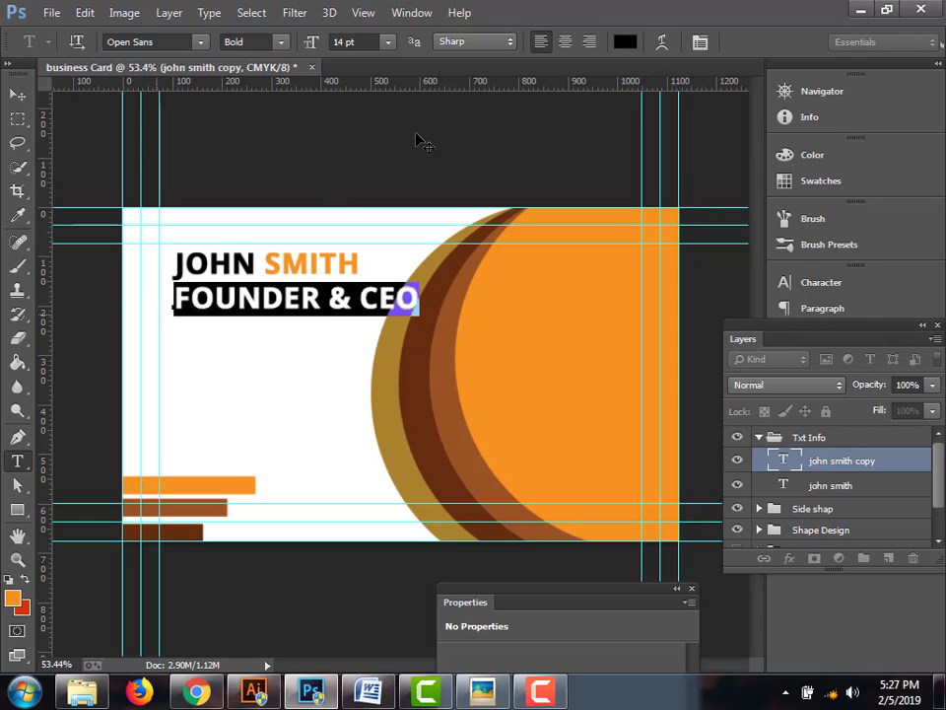
pyautogui.click(388, 43)
pyautogui.click(385, 133)
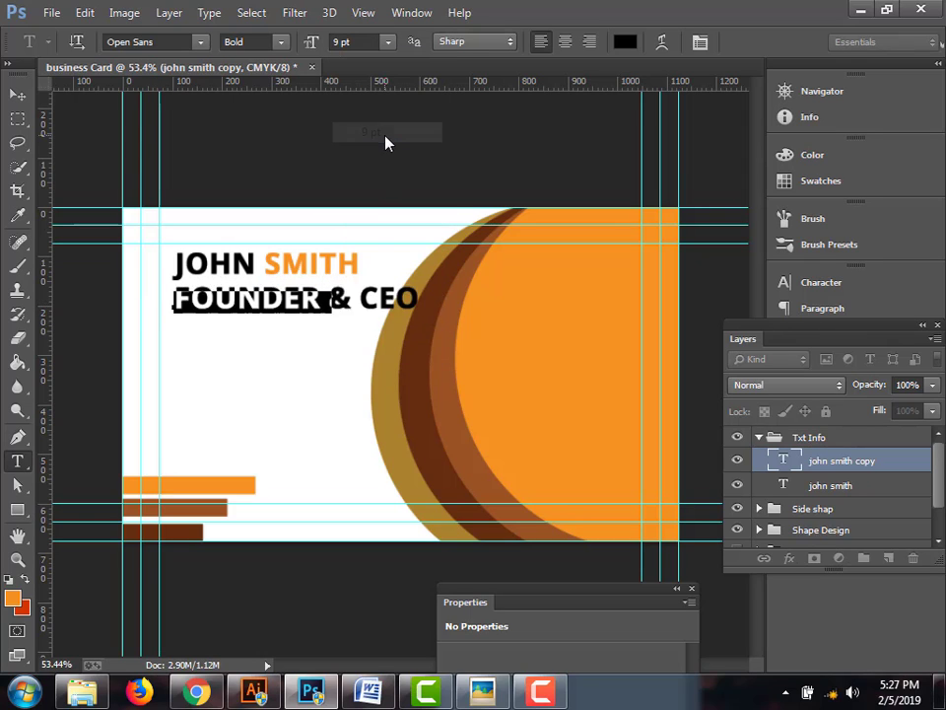
pyautogui.click(389, 42)
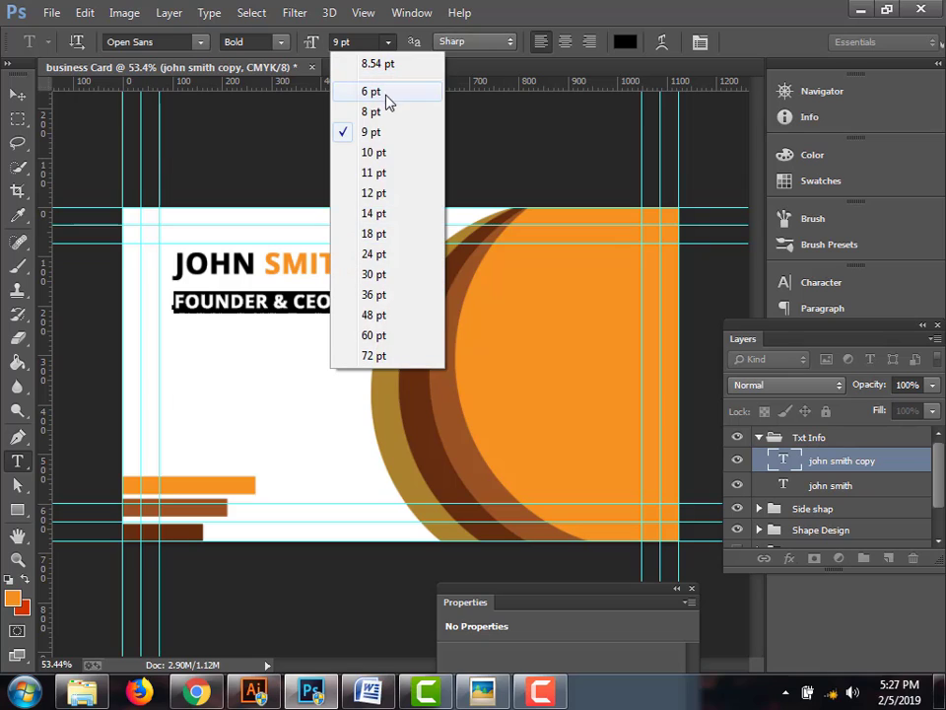
pyautogui.click(384, 114)
pyautogui.click(17, 92)
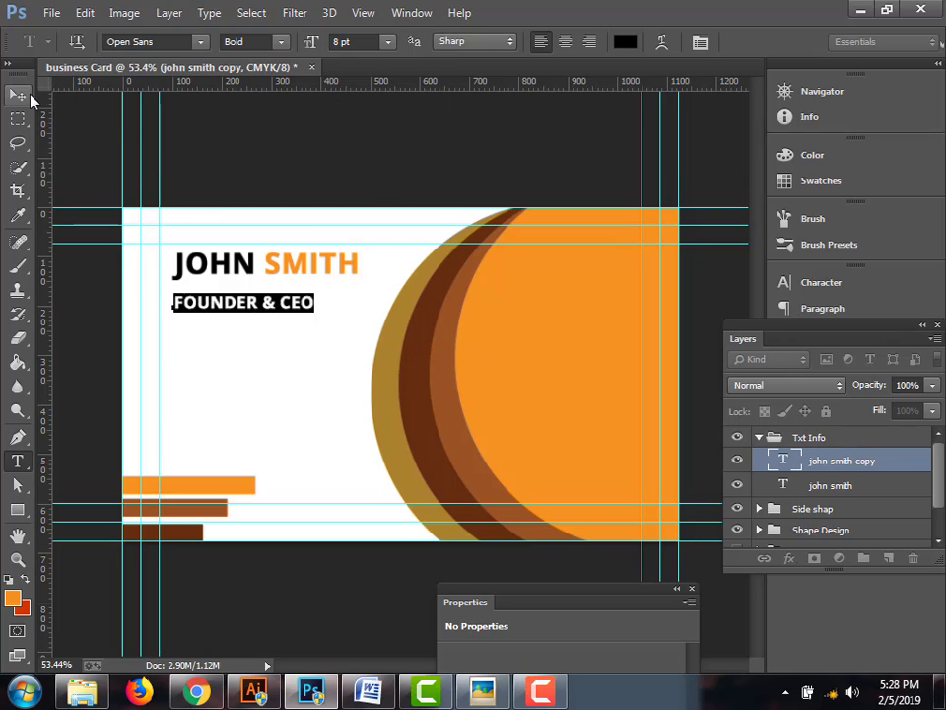
pyautogui.moveTo(244, 313); pyautogui.dragTo(278, 297)
# Change the FOUNDER & CEO line to the Light style and shift it to start under the first name
pyautogui.click(18, 460)
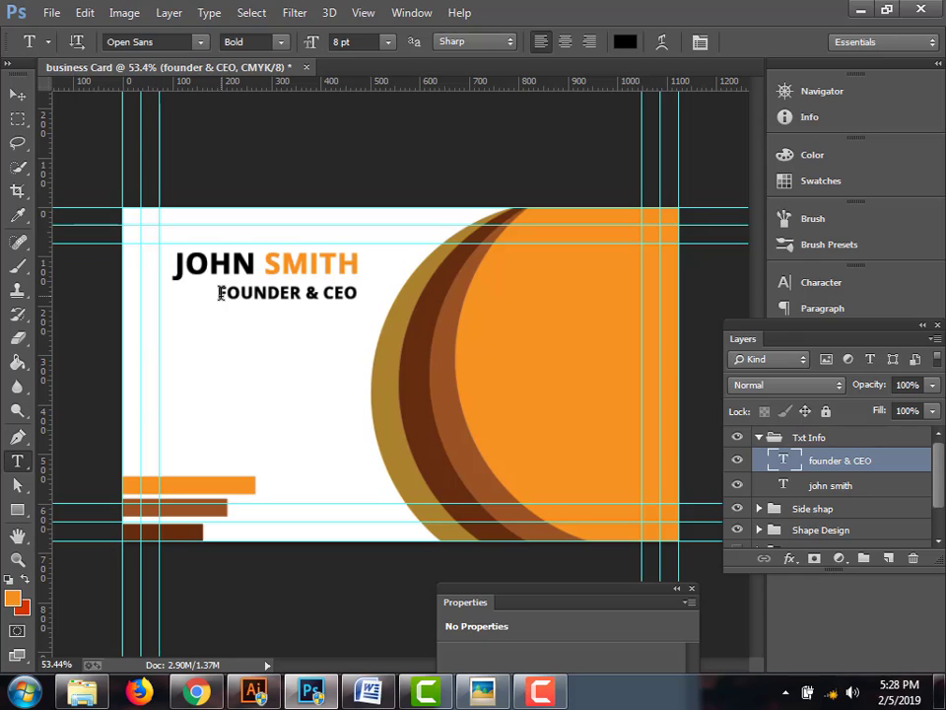
pyautogui.moveTo(219, 293); pyautogui.dragTo(380, 298)
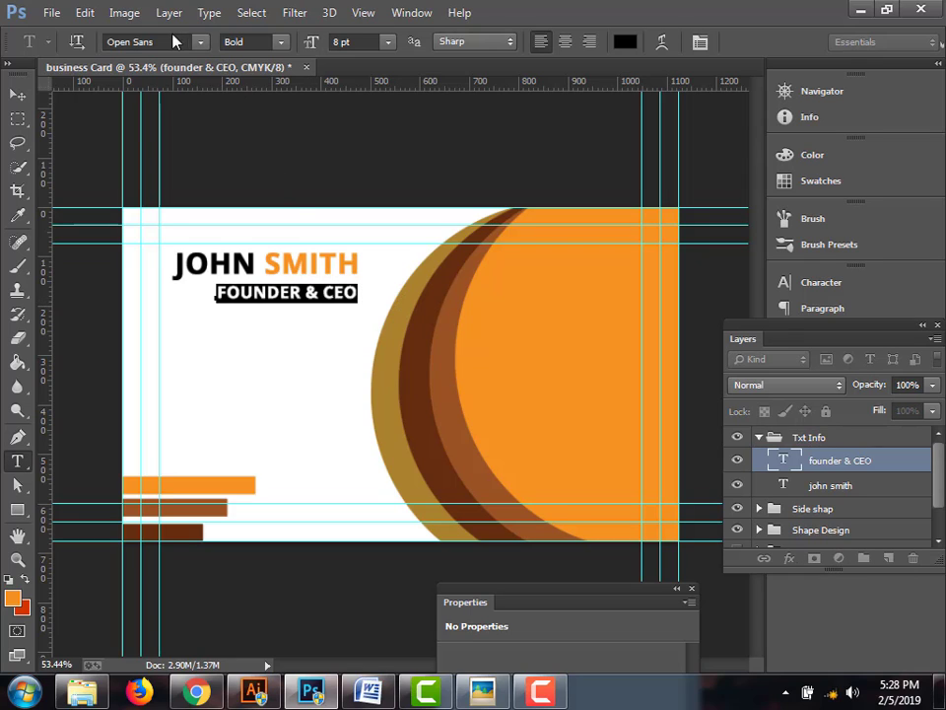
pyautogui.click(282, 42)
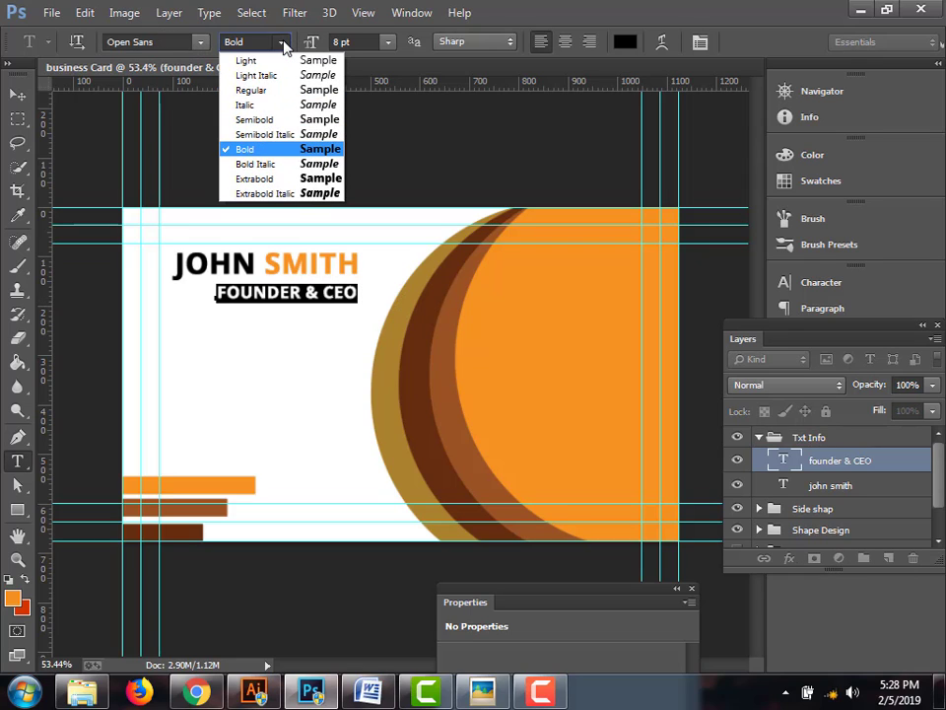
pyautogui.click(262, 63)
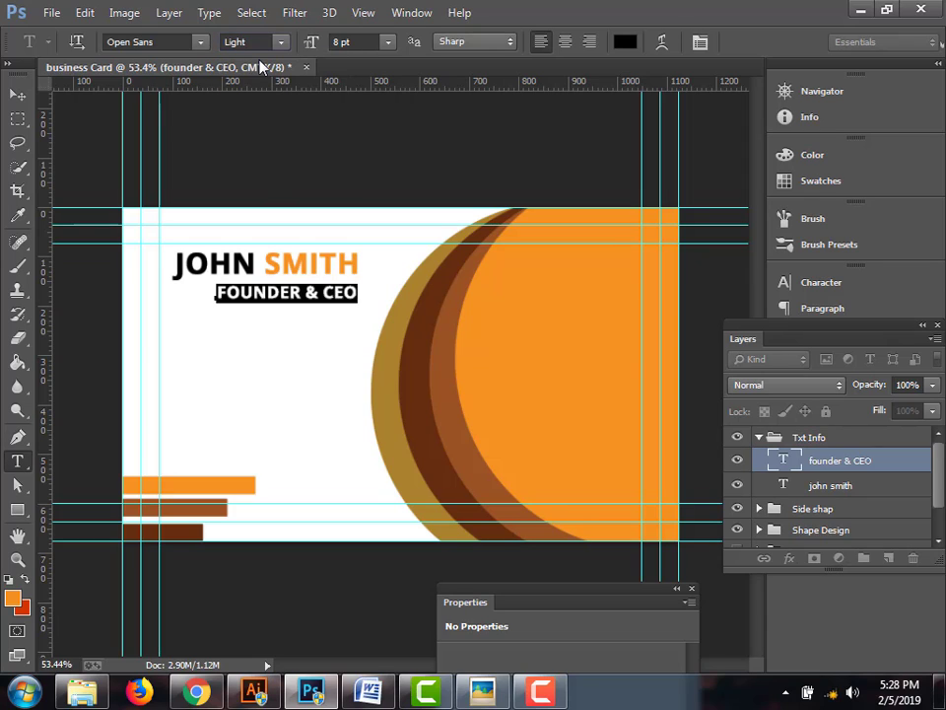
pyautogui.click(26, 97)
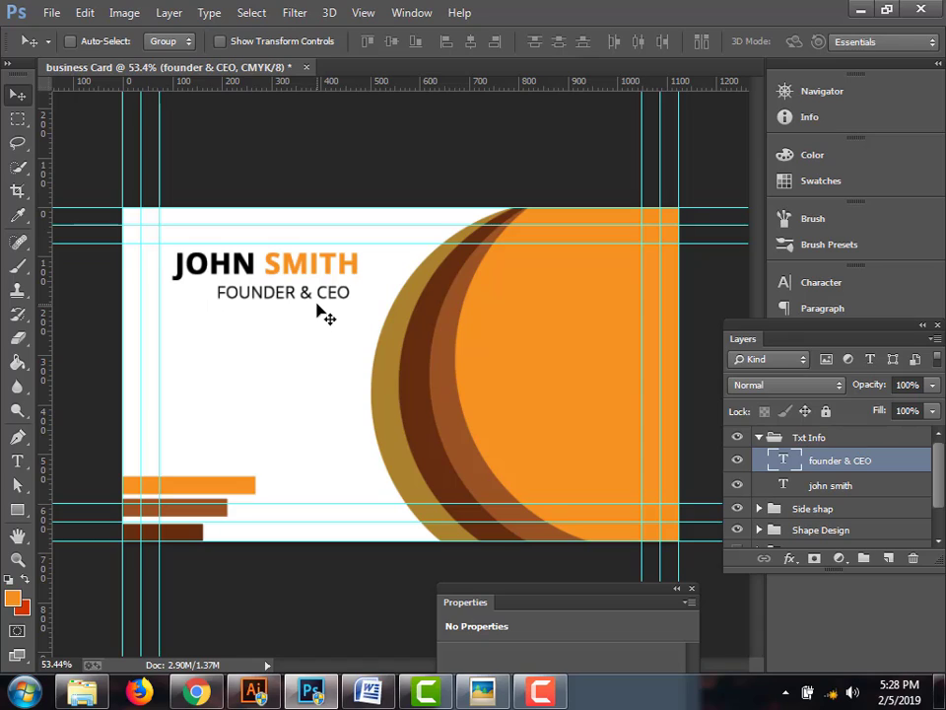
pyautogui.moveTo(314, 305); pyautogui.dragTo(269, 297)
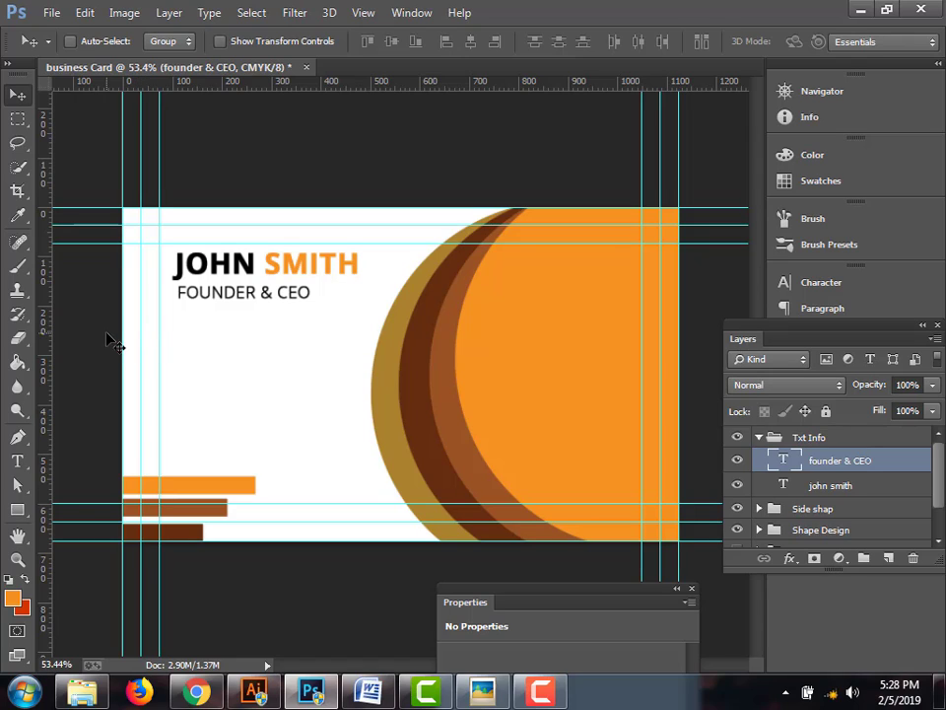
# Browse for a file to open in the Icon Collection folder on Graphics (E:) and extract the my-icons-collection archive there
pyautogui.click(47, 12)
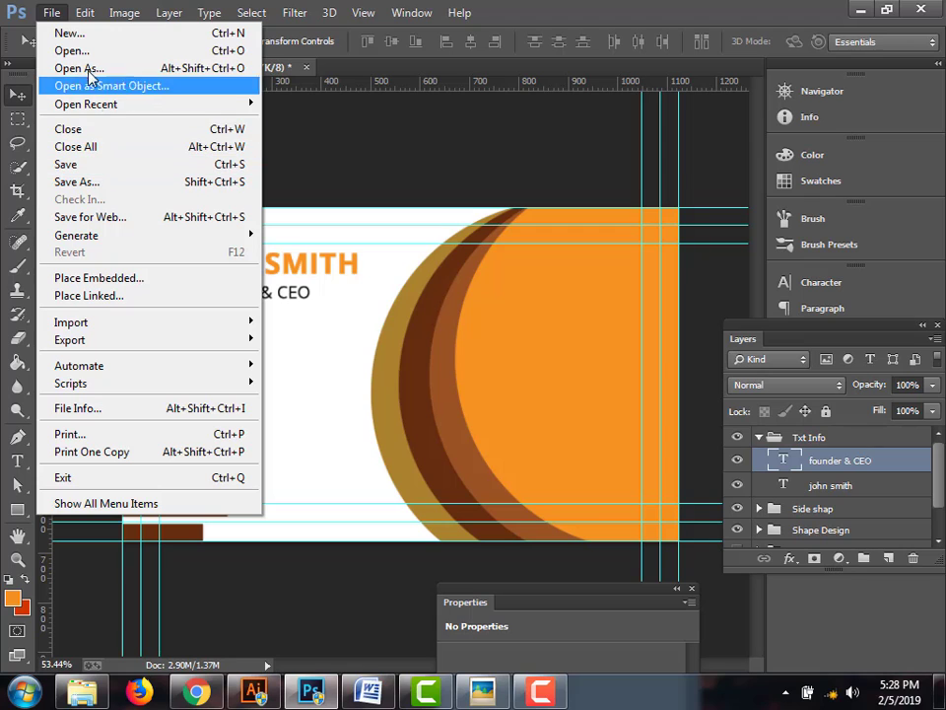
pyautogui.click(86, 54)
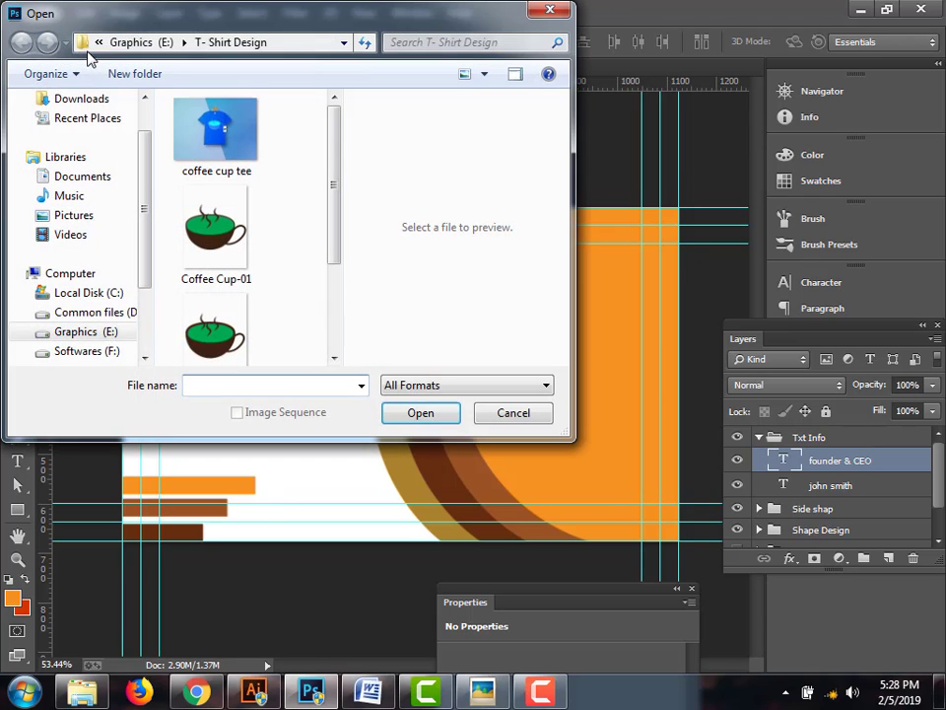
pyautogui.moveTo(144, 277)
pyautogui.mouseDown()
pyautogui.moveTo(152, 335)
pyautogui.moveTo(150, 274)
pyautogui.mouseUp()
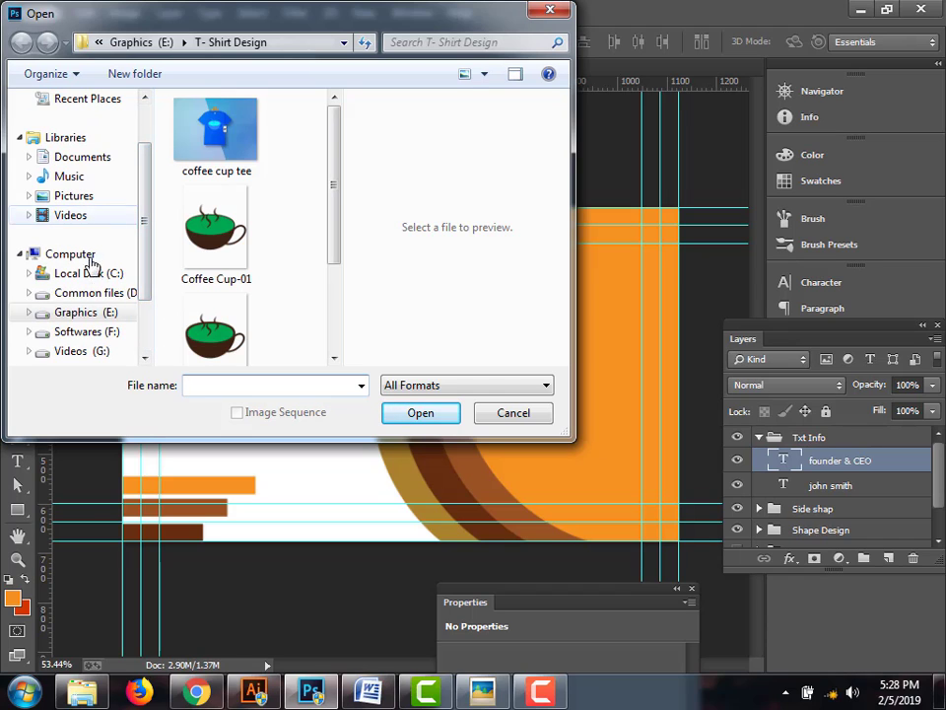
pyautogui.click(83, 312)
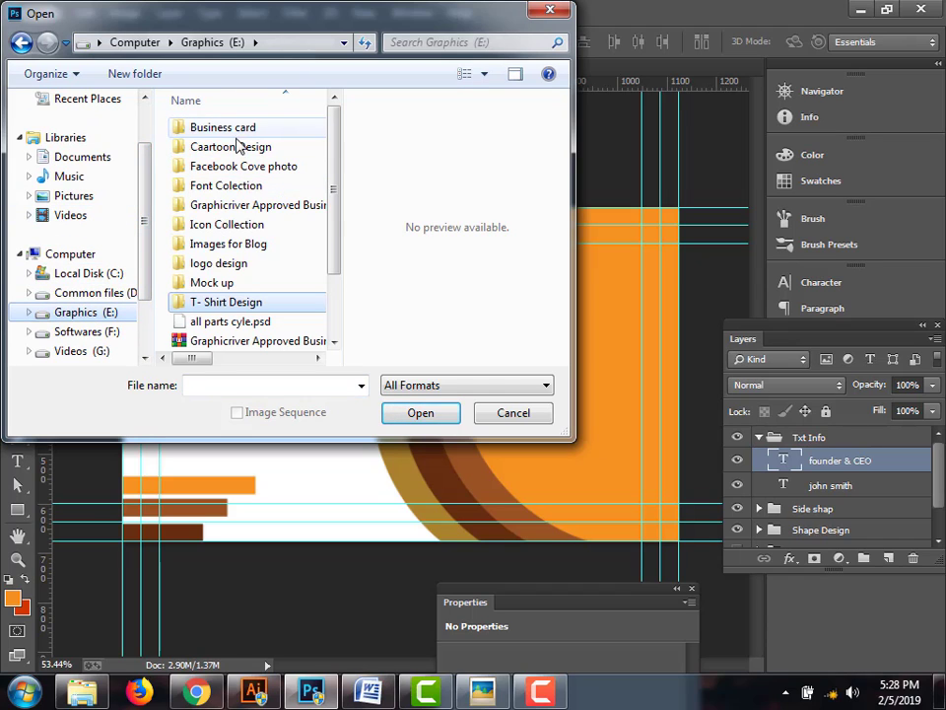
pyautogui.doubleClick(235, 227)
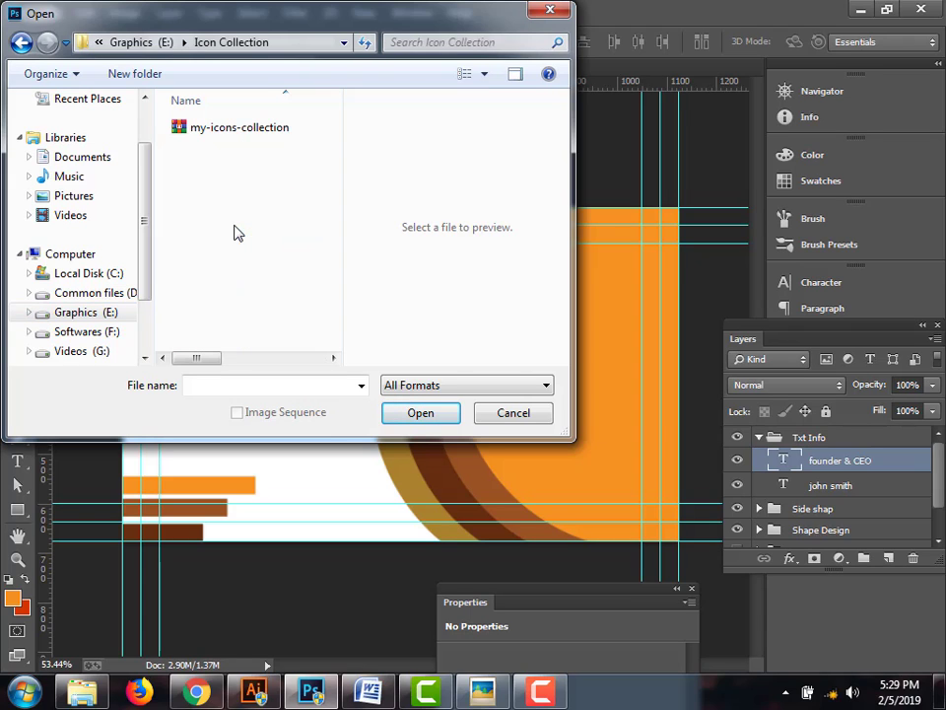
pyautogui.click(211, 128)
pyautogui.rightClick(218, 127)
pyautogui.click(276, 222)
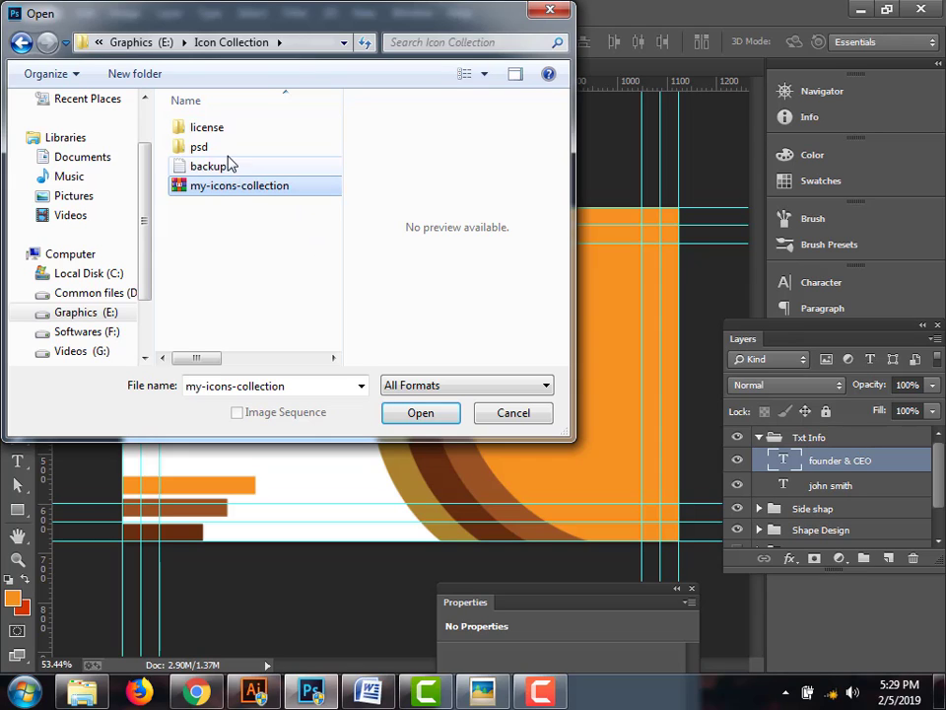
# Open the icon file 001-pin.psd from the extracted psd folder
pyautogui.doubleClick(201, 147)
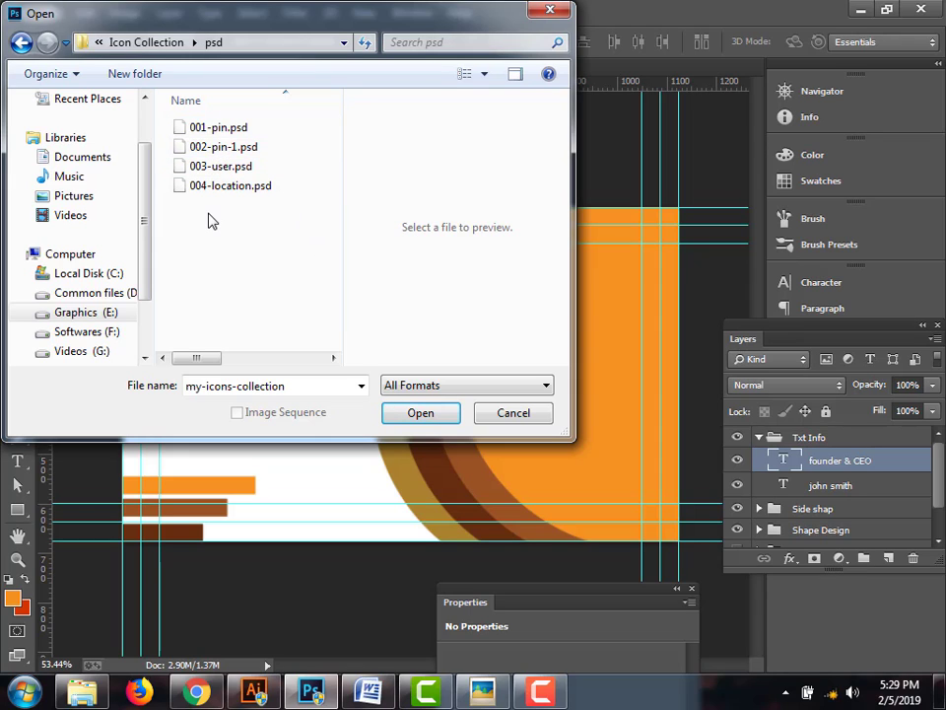
pyautogui.click(221, 192)
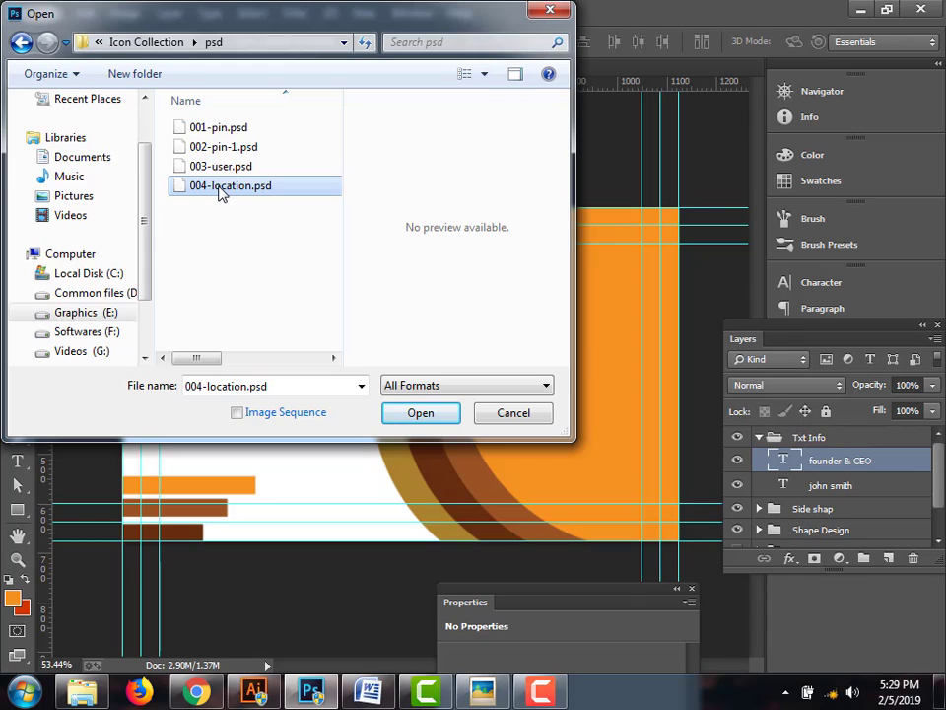
pyautogui.click(217, 132)
pyautogui.click(226, 147)
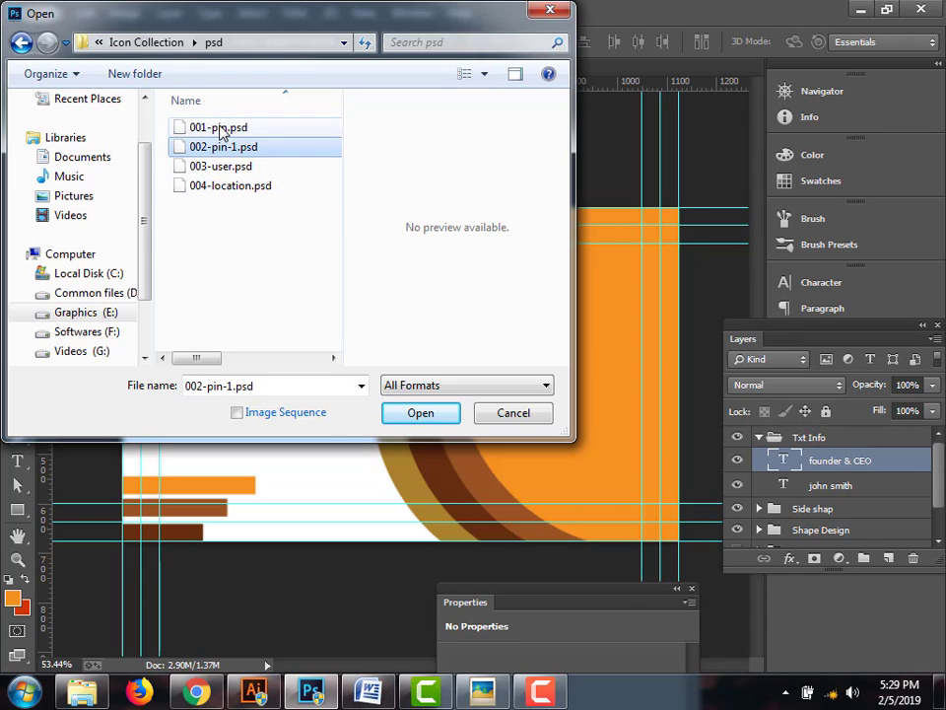
pyautogui.click(218, 129)
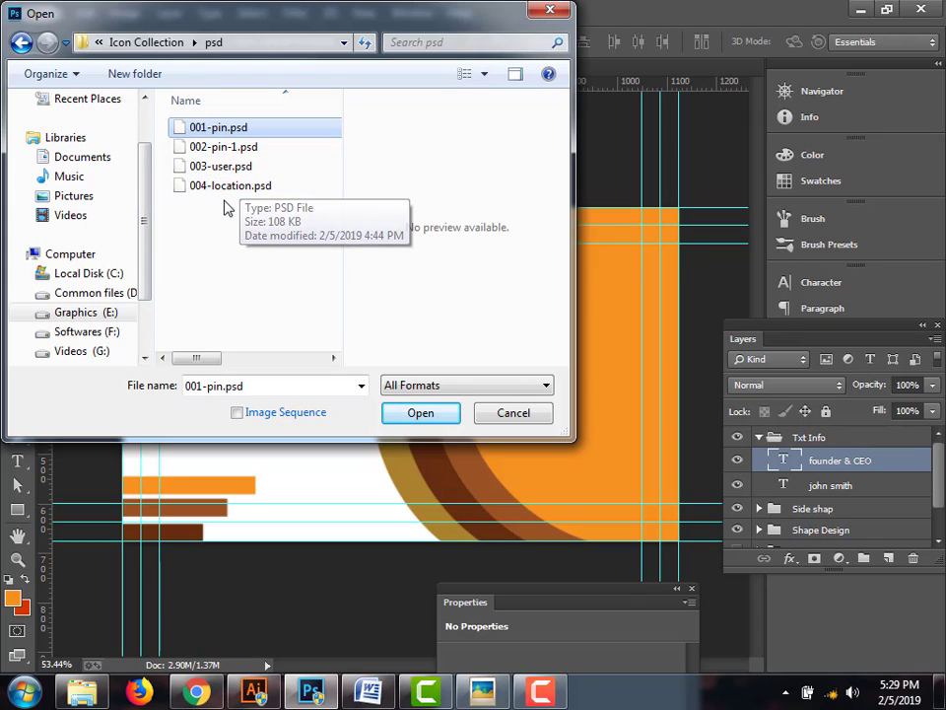
pyautogui.click(416, 413)
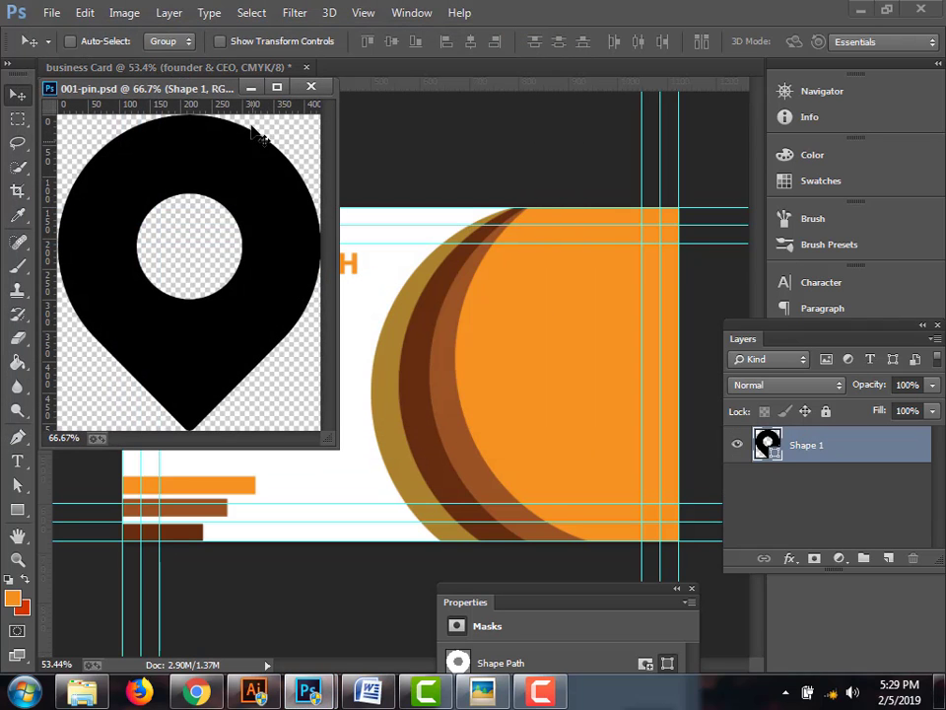
# Dock the floating pin document as a tab and copy its pin shape into the business card document
pyautogui.moveTo(204, 95); pyautogui.dragTo(611, 69)
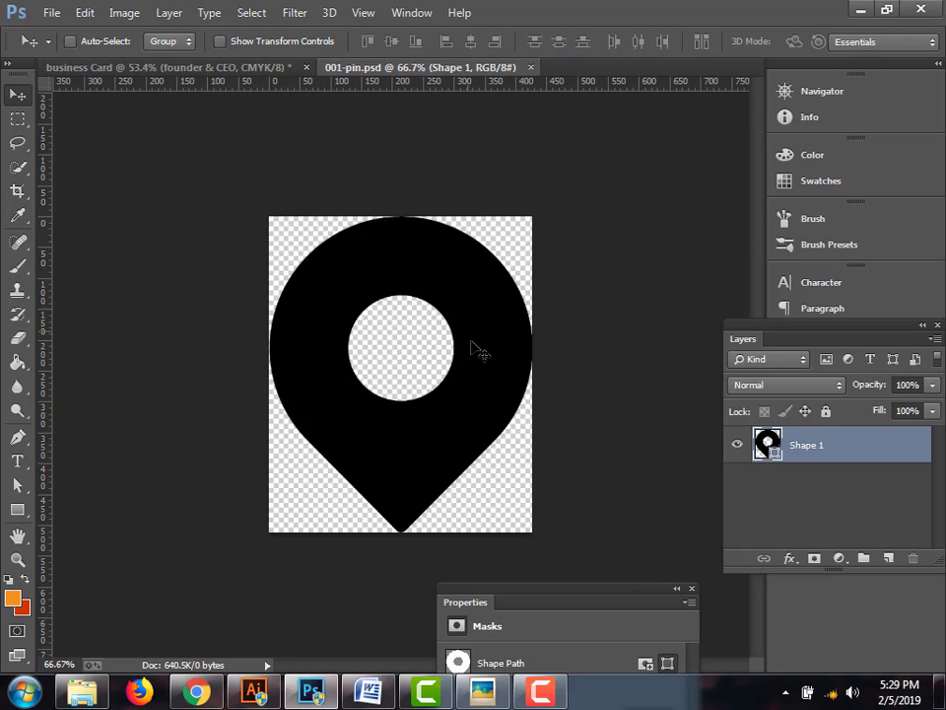
pyautogui.moveTo(484, 374); pyautogui.dragTo(485, 402)
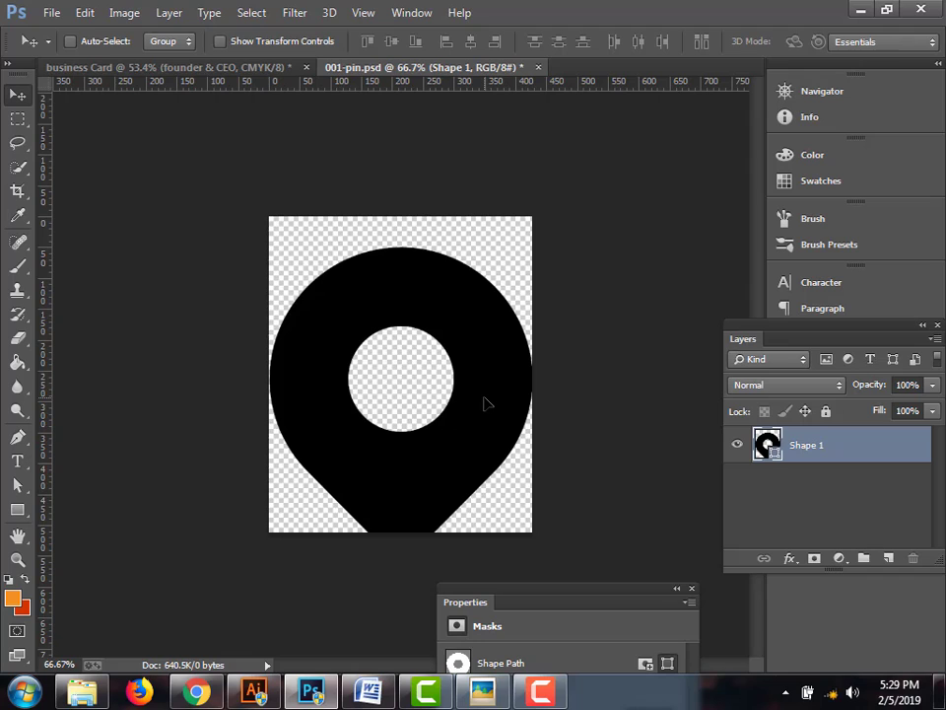
pyautogui.moveTo(414, 379); pyautogui.dragTo(317, 393)
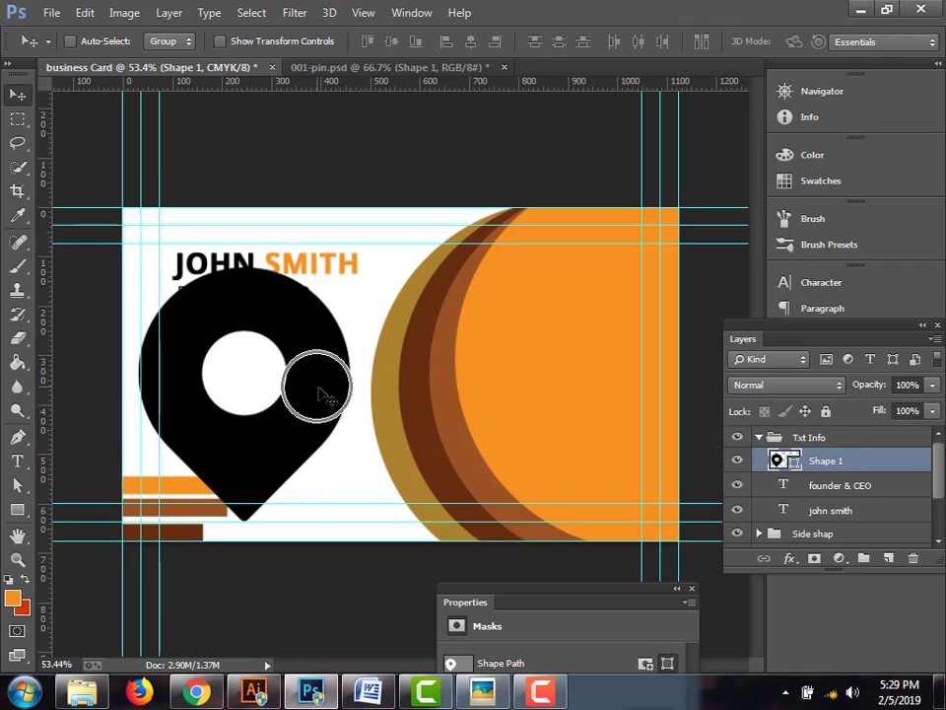
# Scale the oversized black pin shape down to about 13.5% of its size with Free Transform
pyautogui.press('t')
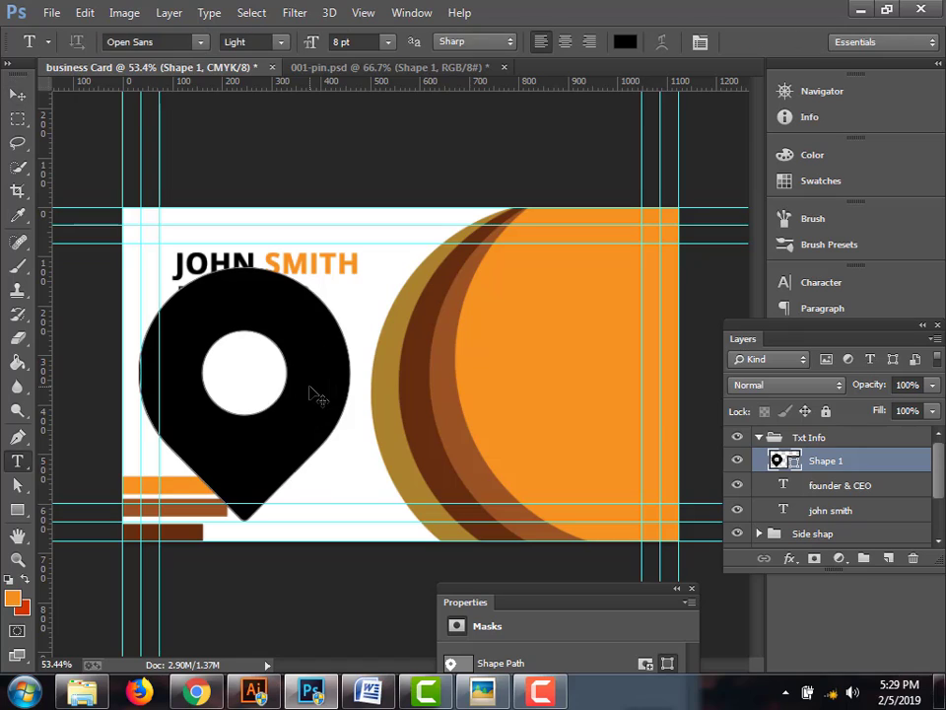
pyautogui.click(25, 95)
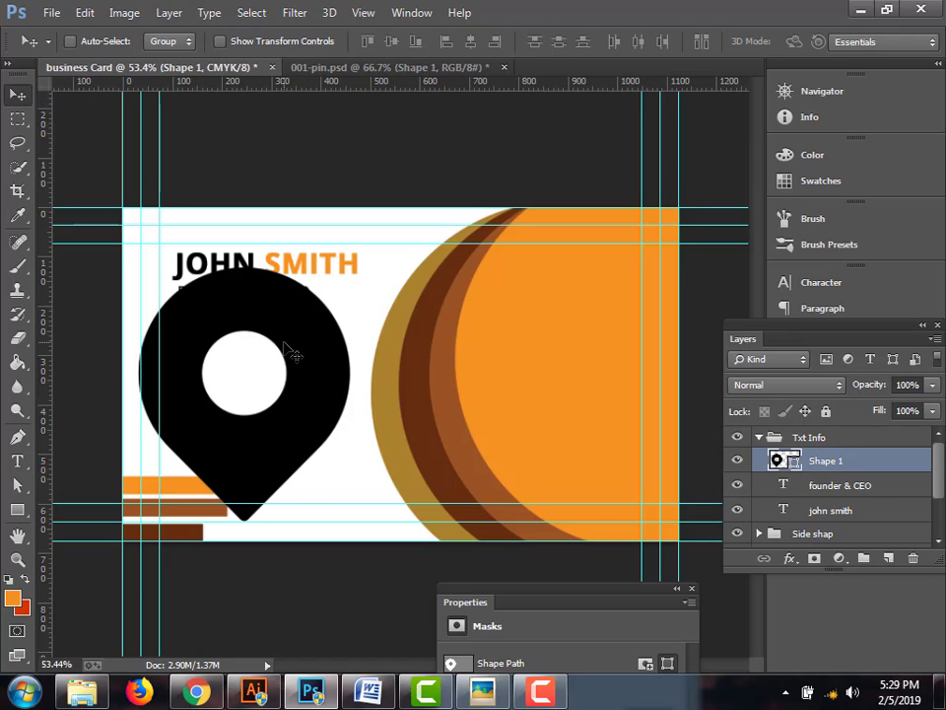
pyautogui.press('t')
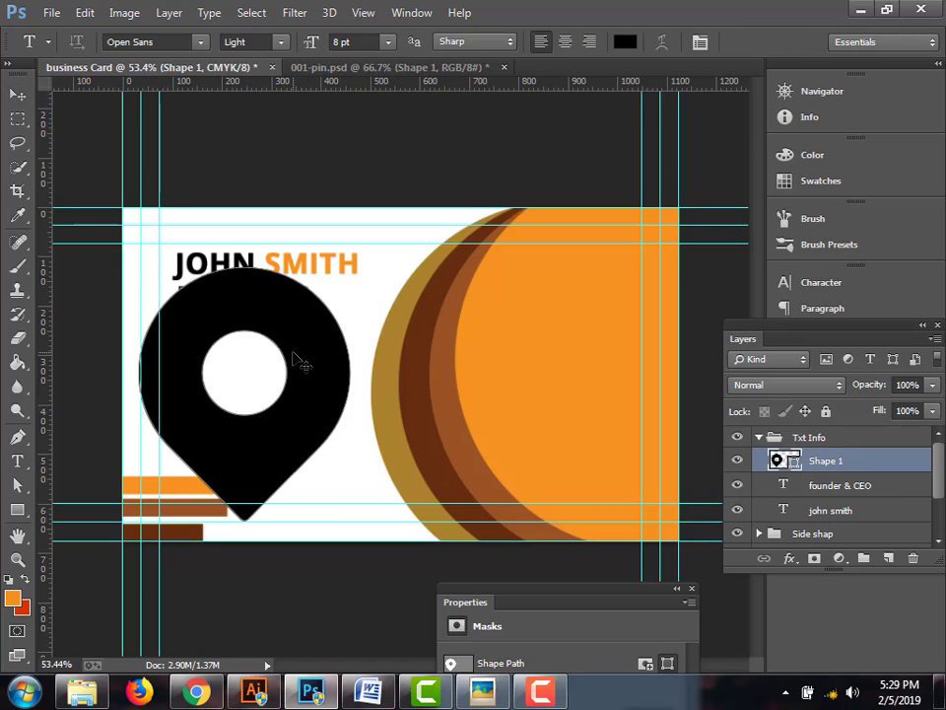
pyautogui.hotkey('ctrl', 't')
pyautogui.moveTo(350, 519); pyautogui.dragTo(259, 410)
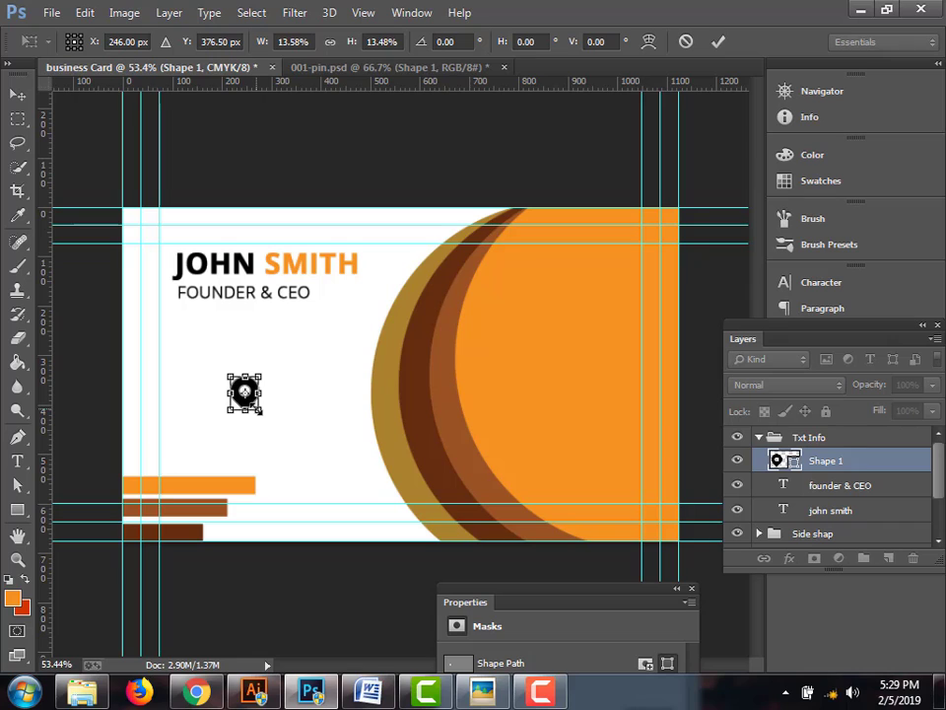
pyautogui.scroll(2, 263, 411)
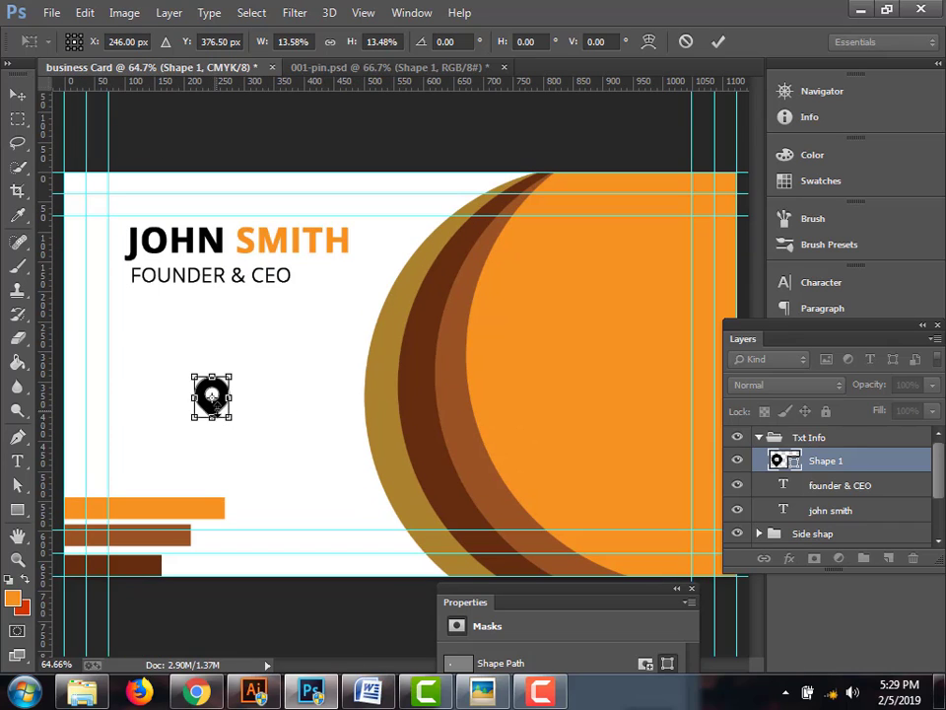
# Move the pin just above the orange corner bar near the inner margin guide and shrink it further to about 10.5%
pyautogui.moveTo(220, 406); pyautogui.dragTo(143, 474)
pyautogui.scroll(2, 131, 455)
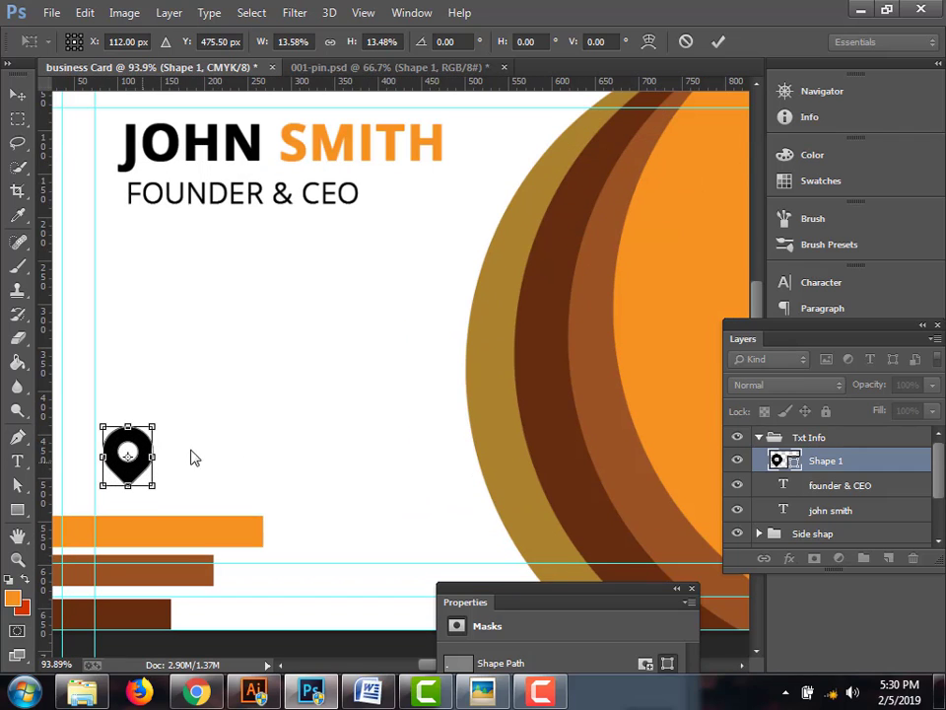
pyautogui.moveTo(363, 399); pyautogui.dragTo(437, 351)
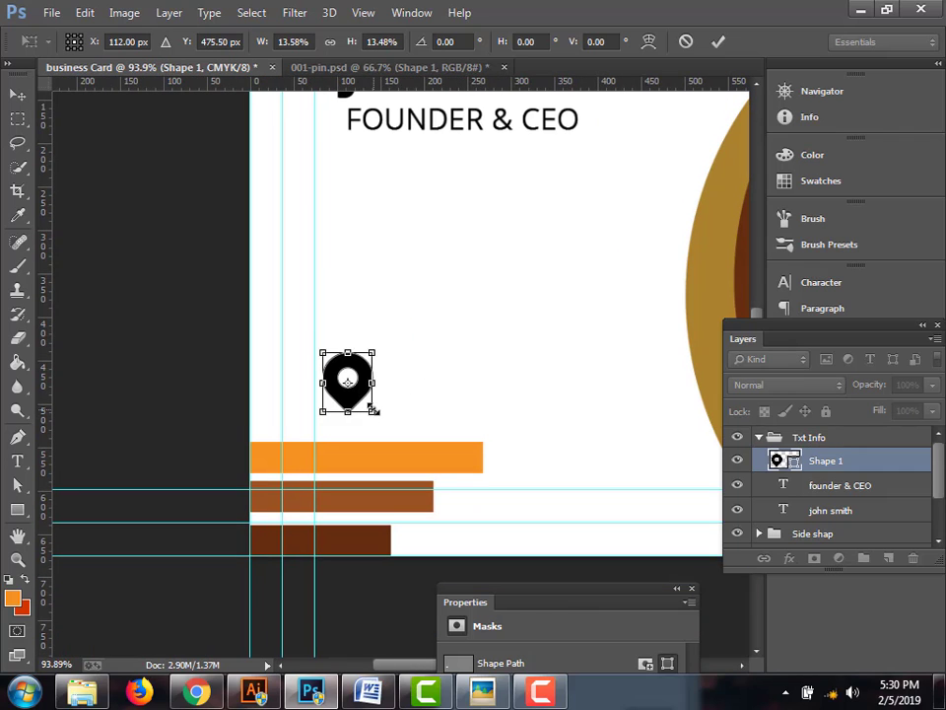
pyautogui.moveTo(365, 406); pyautogui.dragTo(359, 399)
pyautogui.scroll(3, 361, 403)
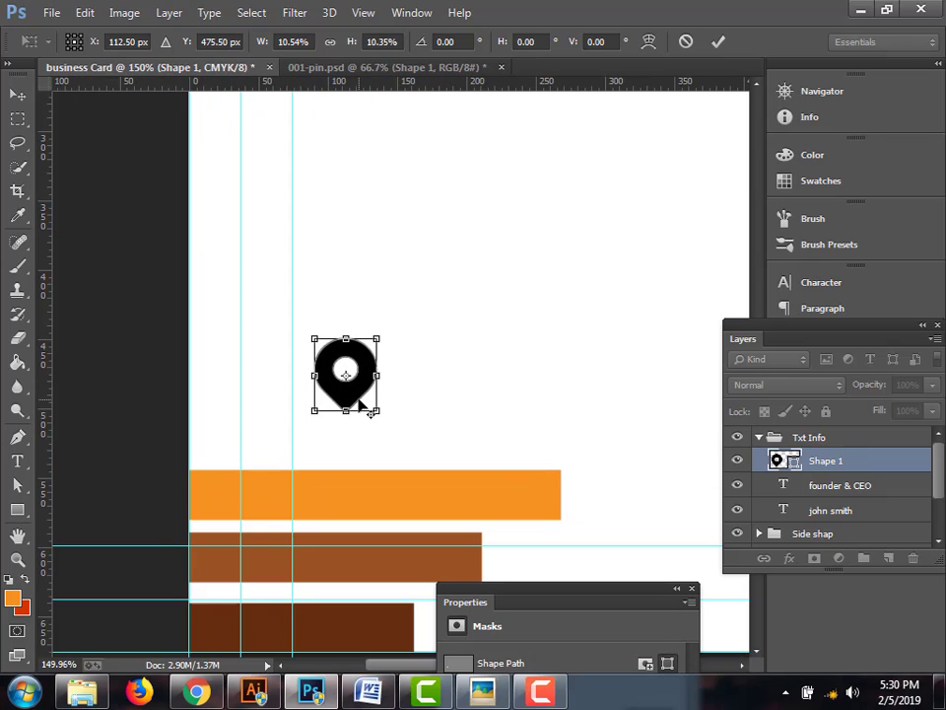
pyautogui.scroll(-1, 361, 404)
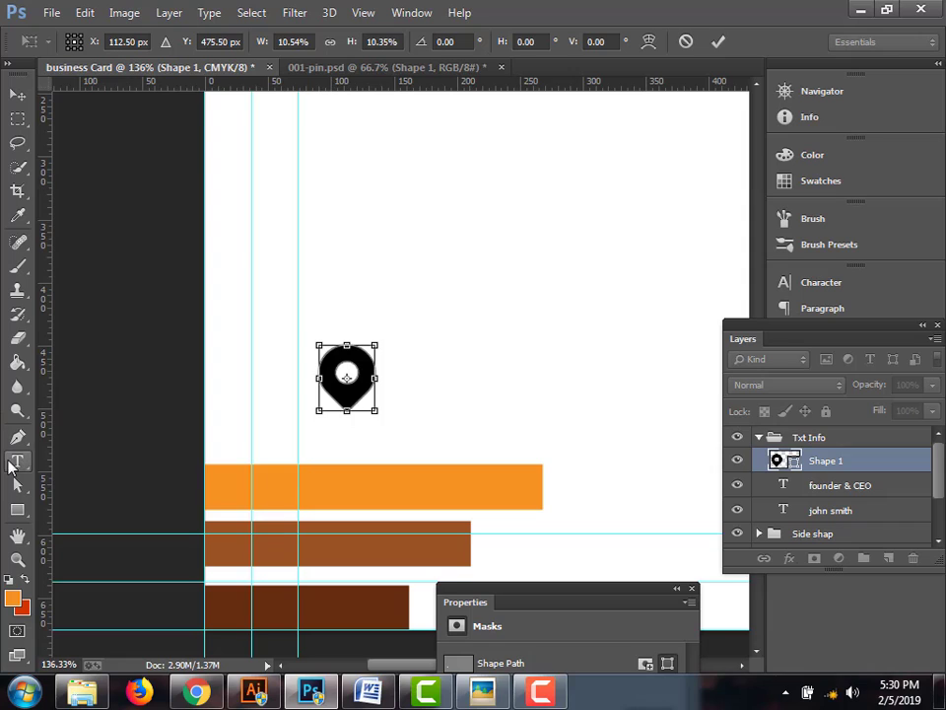
pyautogui.press('Return')
# Change the pin shape's fill to white from the recently used colours
pyautogui.click(16, 509)
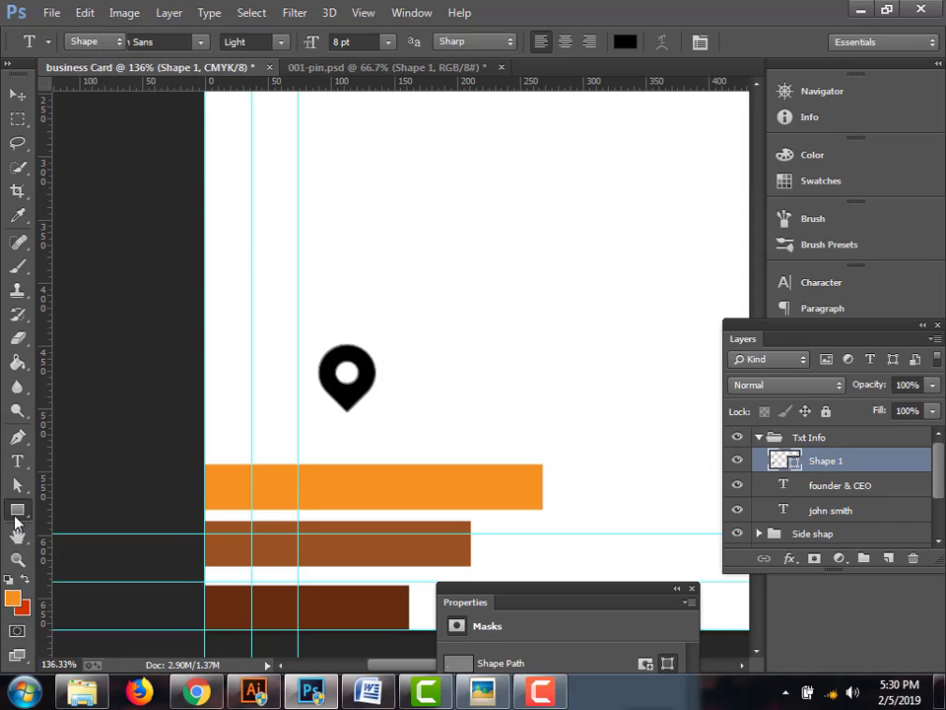
pyautogui.click(169, 41)
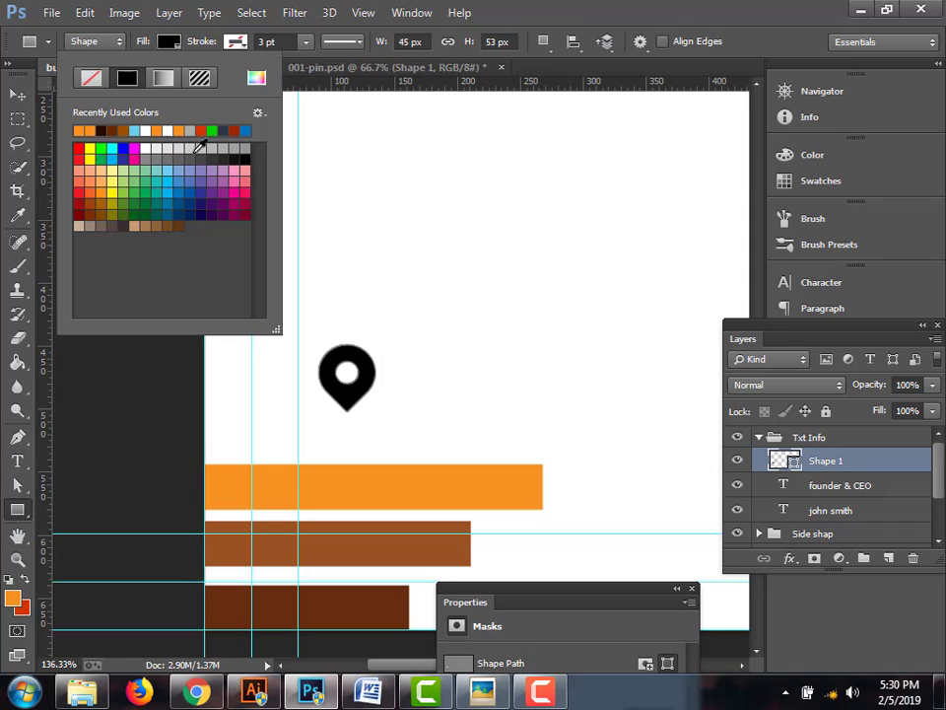
pyautogui.click(169, 131)
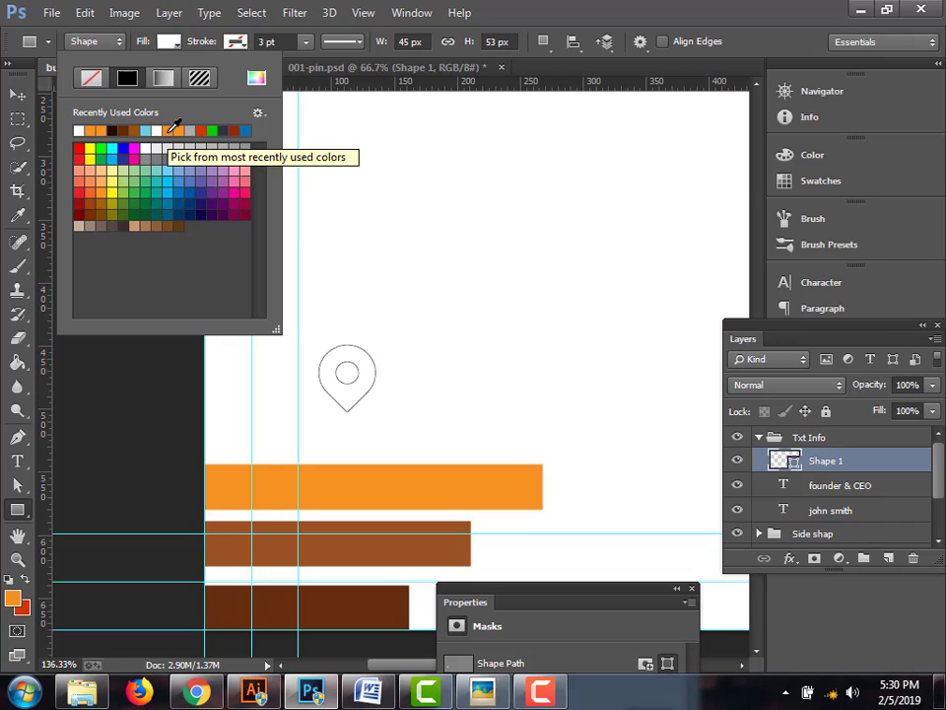
pyautogui.click(18, 90)
pyautogui.click(18, 91)
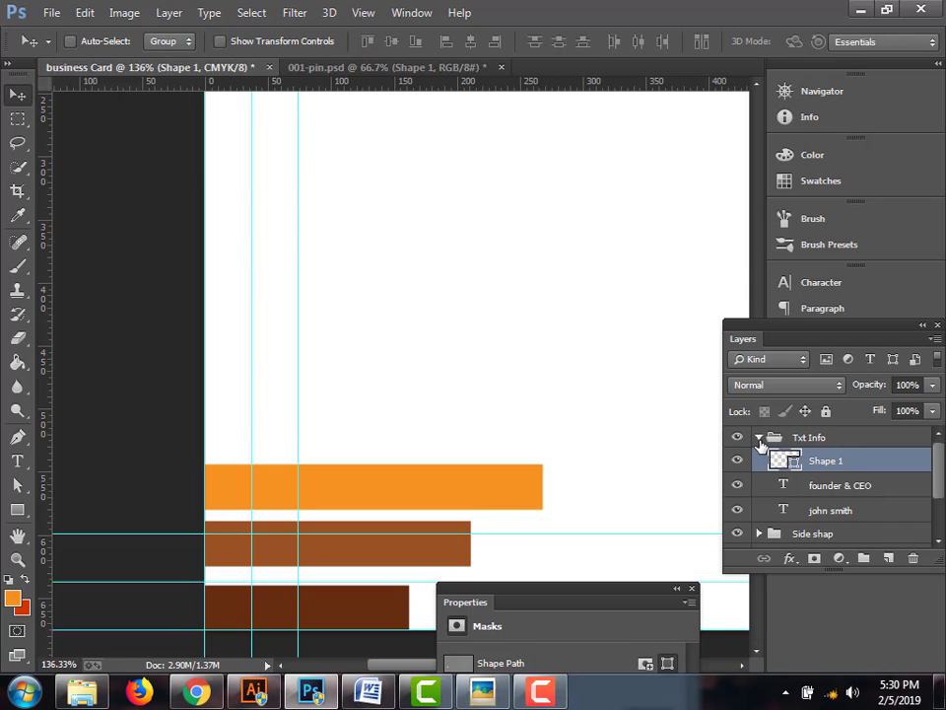
# Take the pin layer out of the Txt Info group and place it in a new group named "Icon grup"
pyautogui.moveTo(834, 465); pyautogui.dragTo(824, 430)
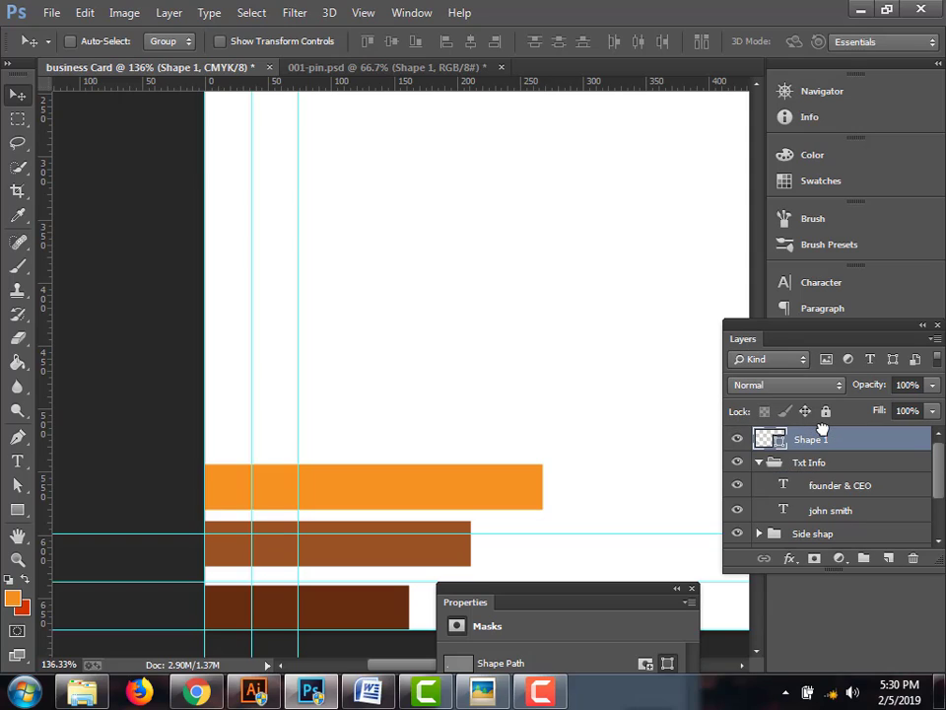
pyautogui.click(864, 558)
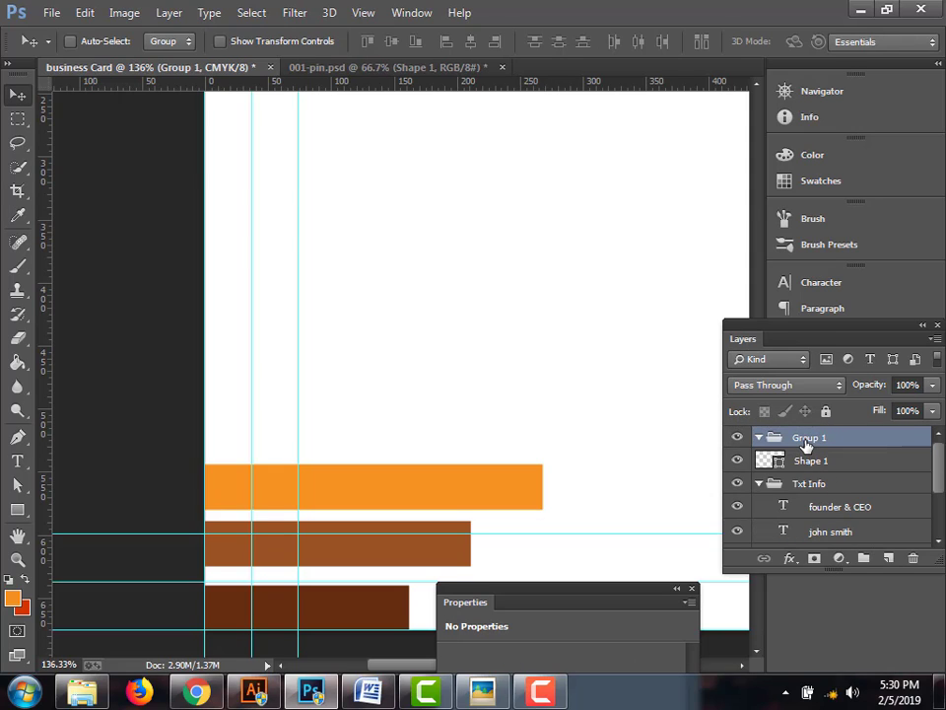
pyautogui.doubleClick(805, 440)
pyautogui.write('B')
pyautogui.write('con grup')
pyautogui.press('Return')
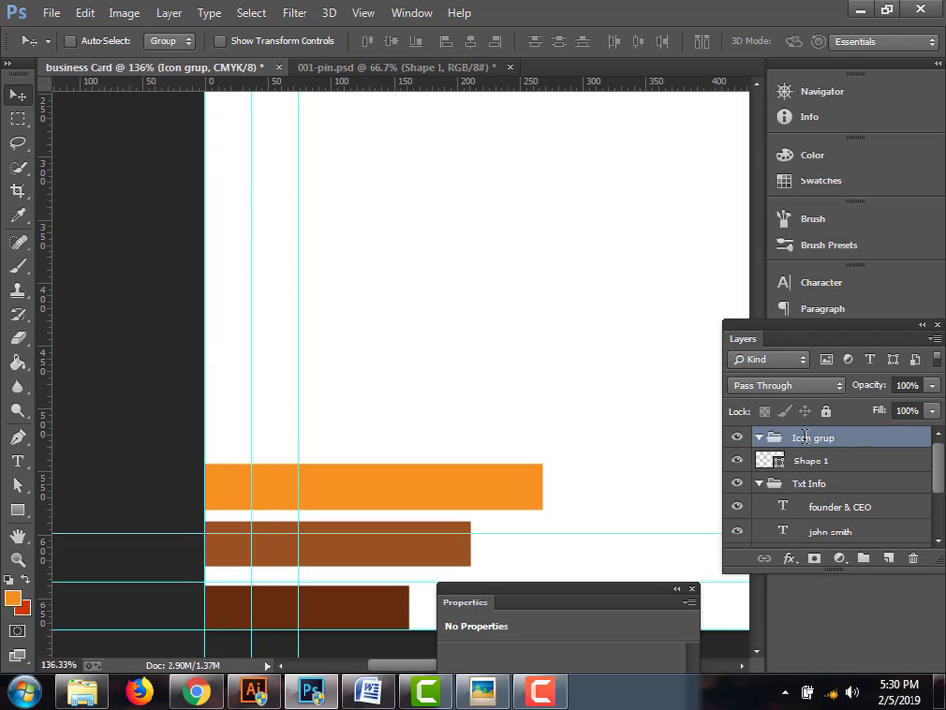
pyautogui.moveTo(824, 461); pyautogui.dragTo(823, 441)
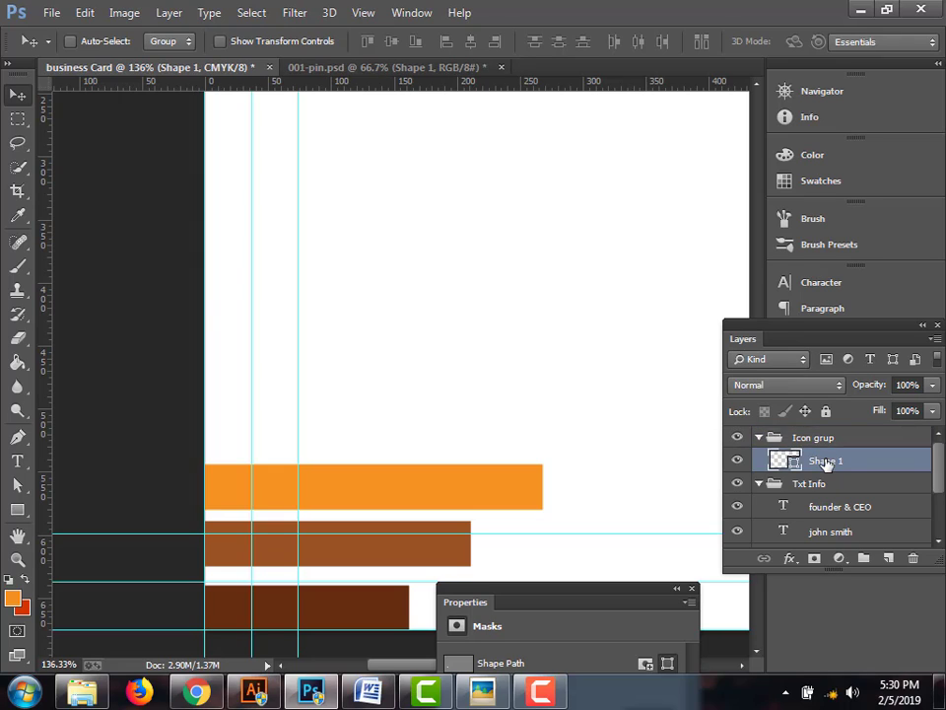
# Rename the pin shape layer as "Location Icon"
pyautogui.doubleClick(826, 462)
pyautogui.write('Location Icon')
pyautogui.press('Return')
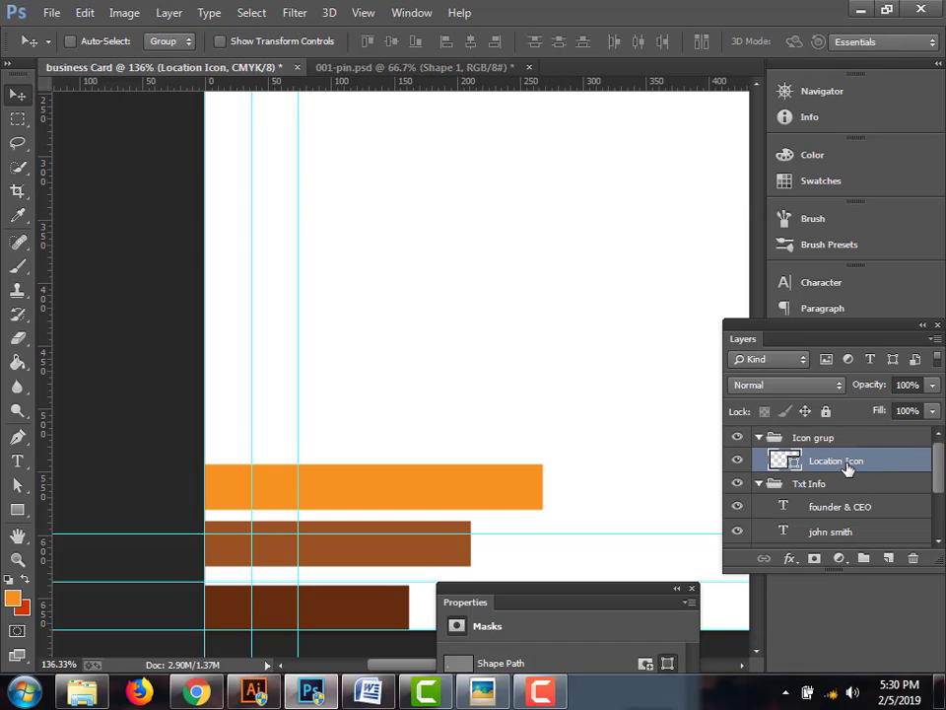
# Rasterize the Location Icon layer
pyautogui.scroll(-1, 828, 467)
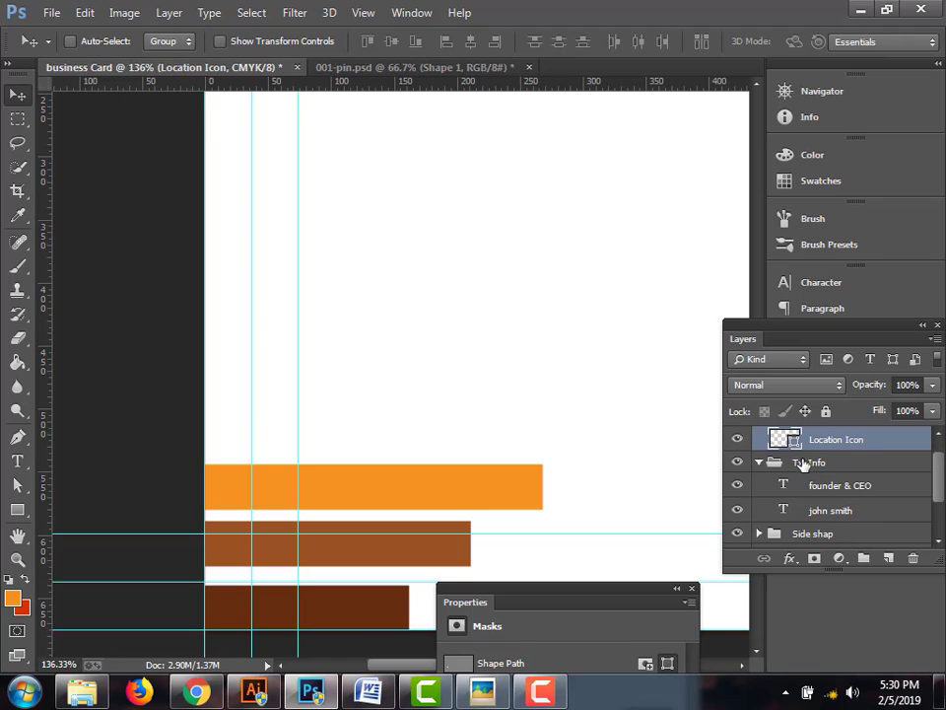
pyautogui.scroll(1, 803, 464)
pyautogui.rightClick(796, 465)
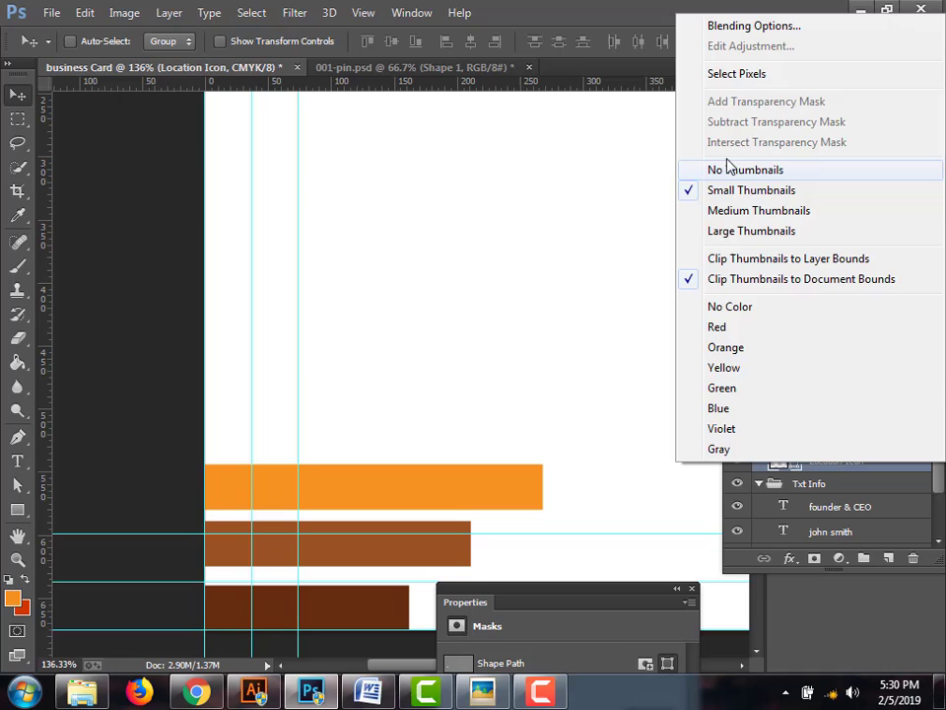
pyautogui.click(833, 463)
pyautogui.rightClick(833, 463)
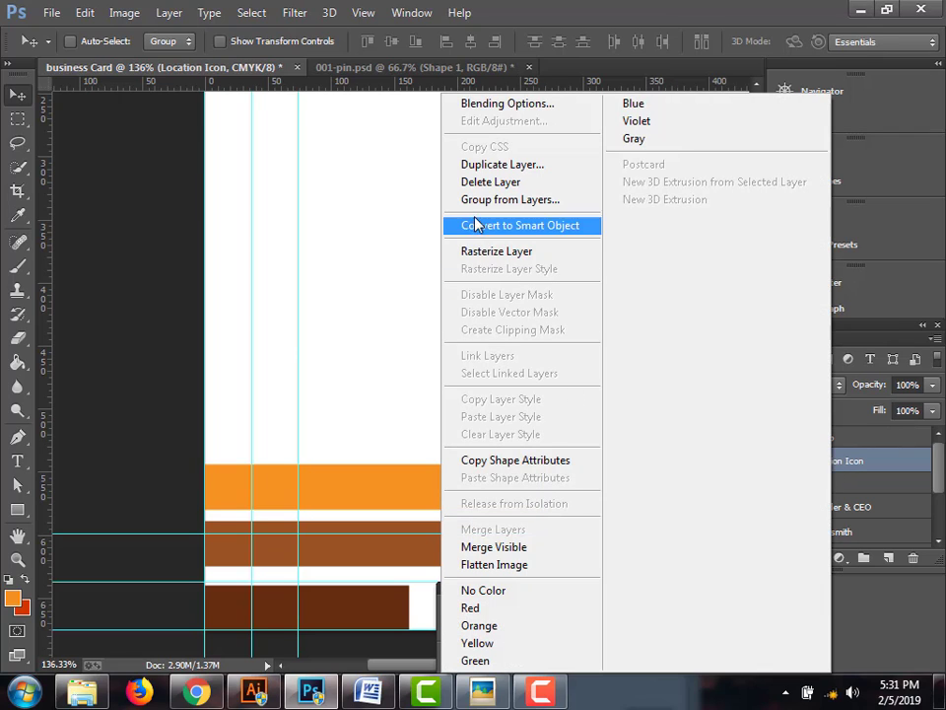
pyautogui.click(484, 251)
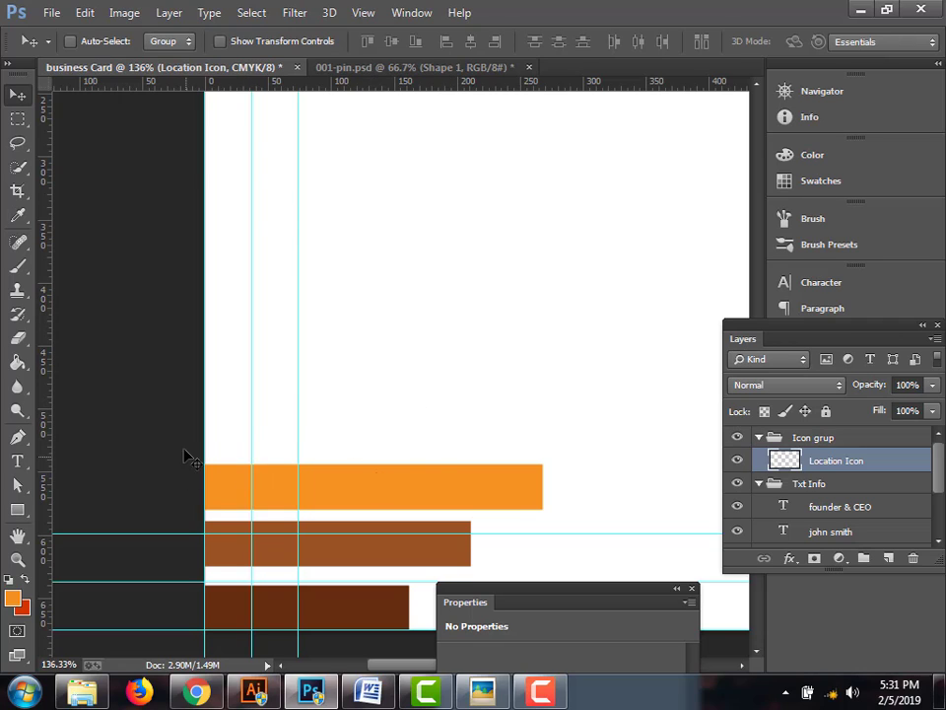
# Add a layer below Location Icon and draw an orange rectangle about 69 × 50 px on it, starting at the inner margin guide
pyautogui.click(16, 508)
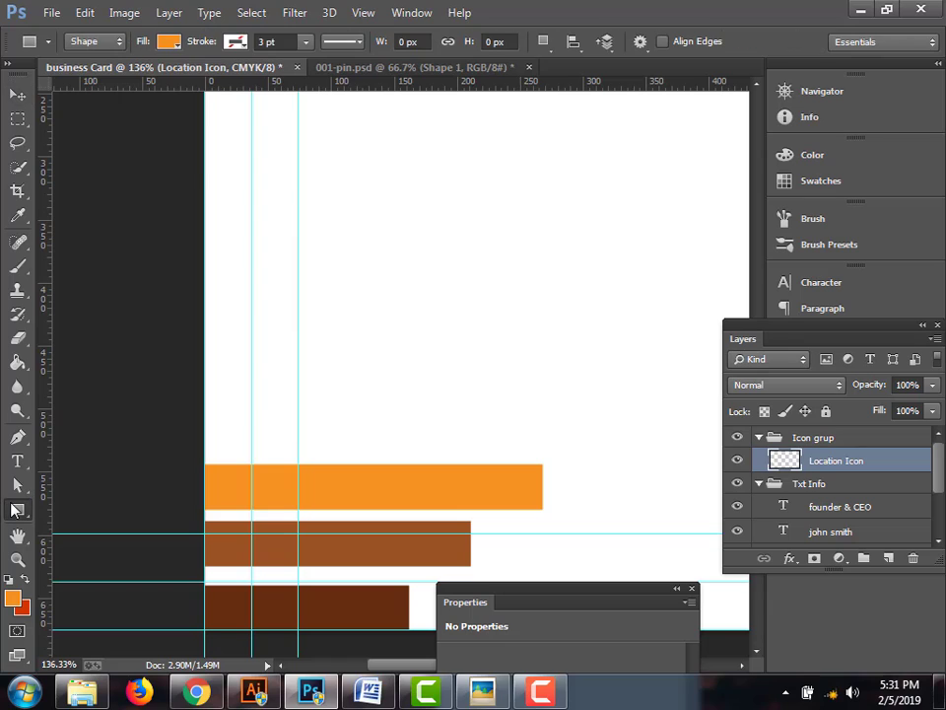
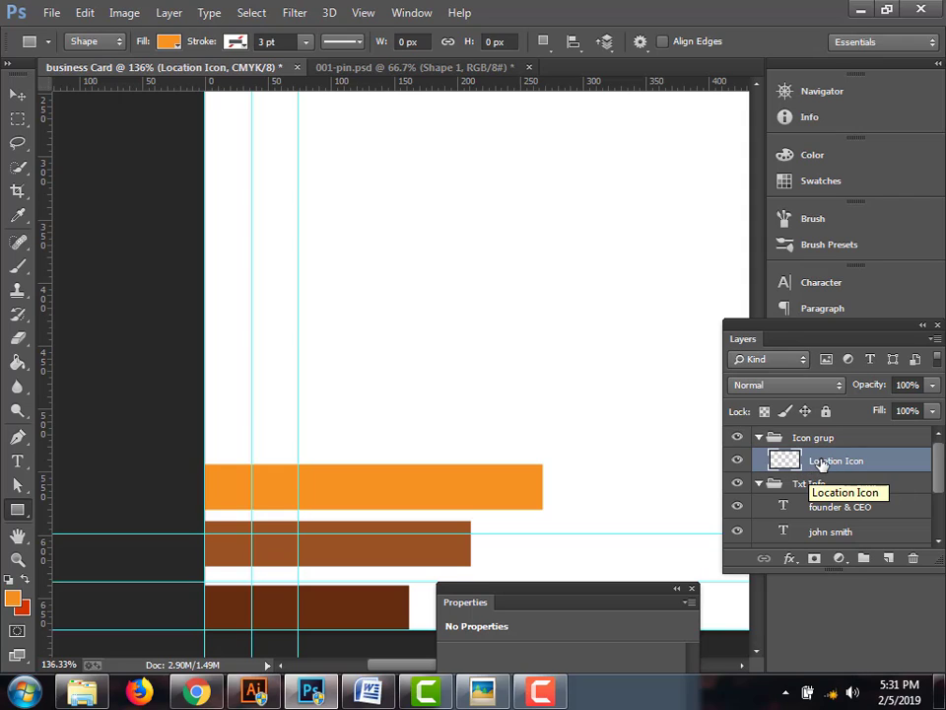
pyautogui.click(891, 560)
pyautogui.click(889, 559)
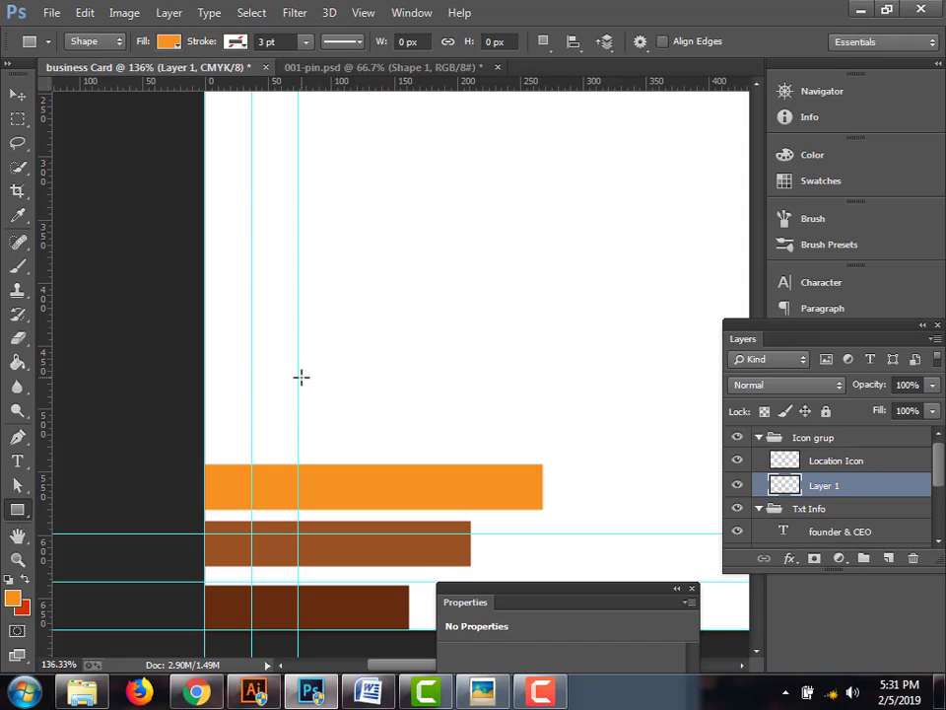
pyautogui.moveTo(297, 380); pyautogui.dragTo(384, 443)
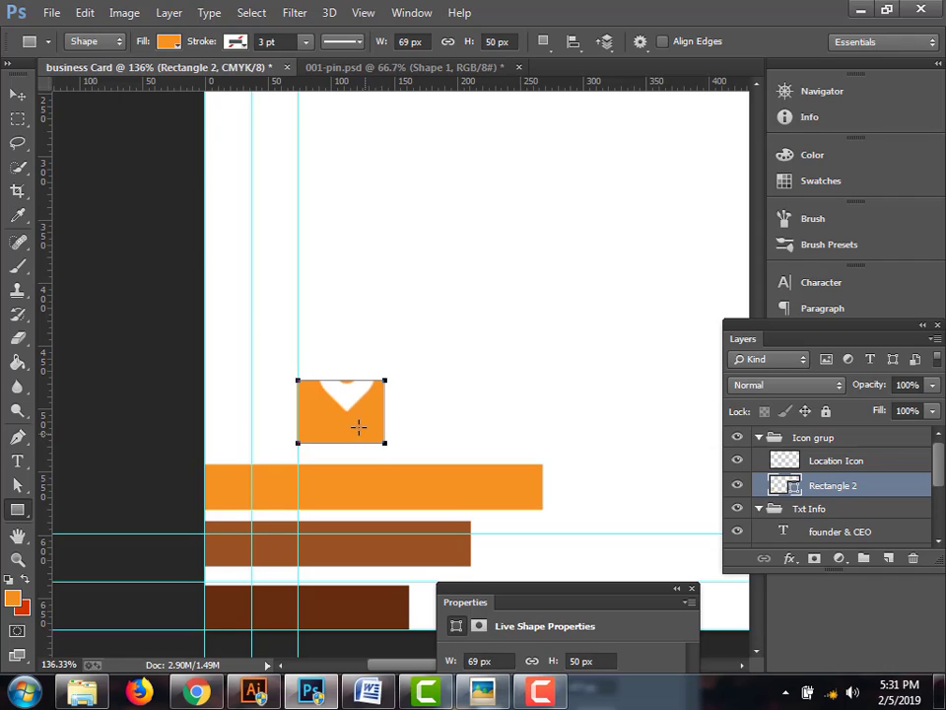
# Shift and resize the orange rectangle to about 63 × 67 px behind the whole pin, its left edge on the inner margin guide
pyautogui.press('v')
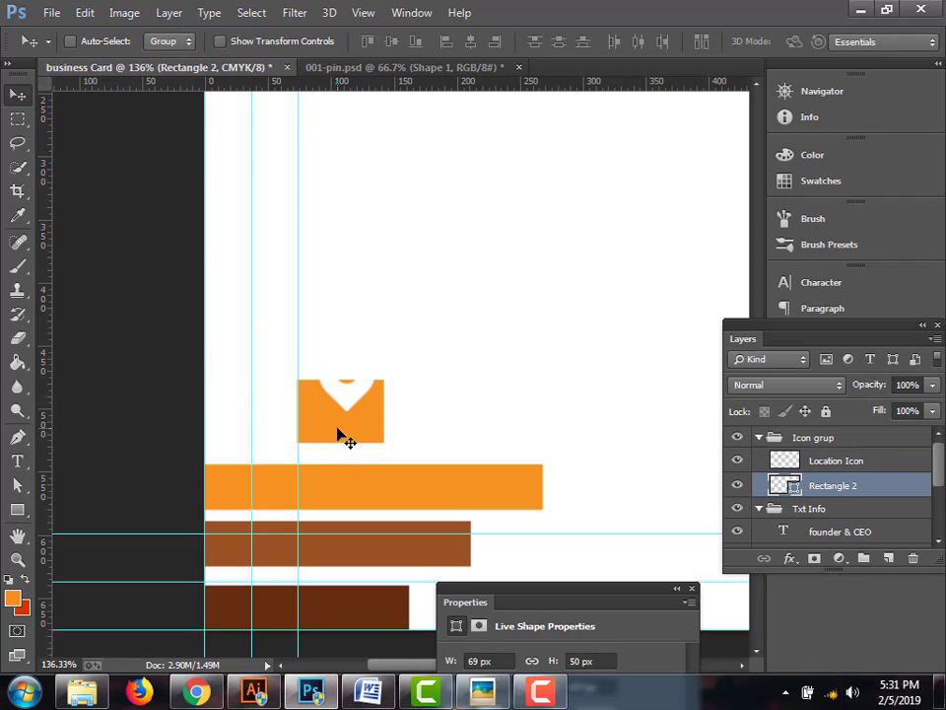
pyautogui.moveTo(338, 435)
pyautogui.mouseDown()
pyautogui.moveTo(342, 402)
pyautogui.moveTo(371, 401)
pyautogui.moveTo(350, 412)
pyautogui.moveTo(350, 425)
pyautogui.mouseUp()
pyautogui.hotkey('ctrl', 't')
pyautogui.moveTo(353, 344); pyautogui.dragTo(352, 335)
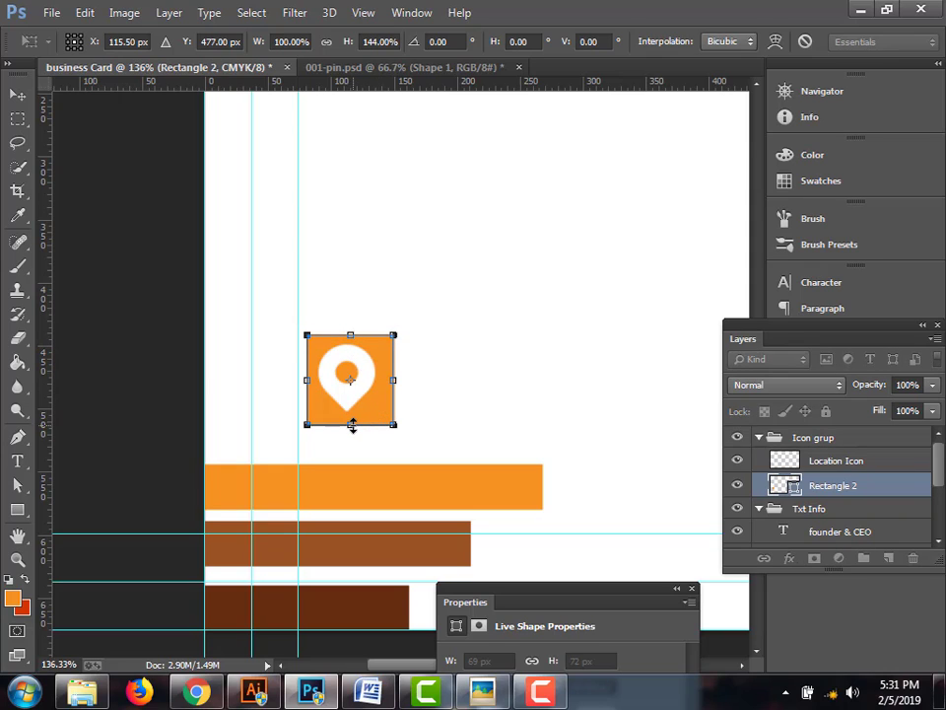
pyautogui.moveTo(352, 423); pyautogui.dragTo(351, 418)
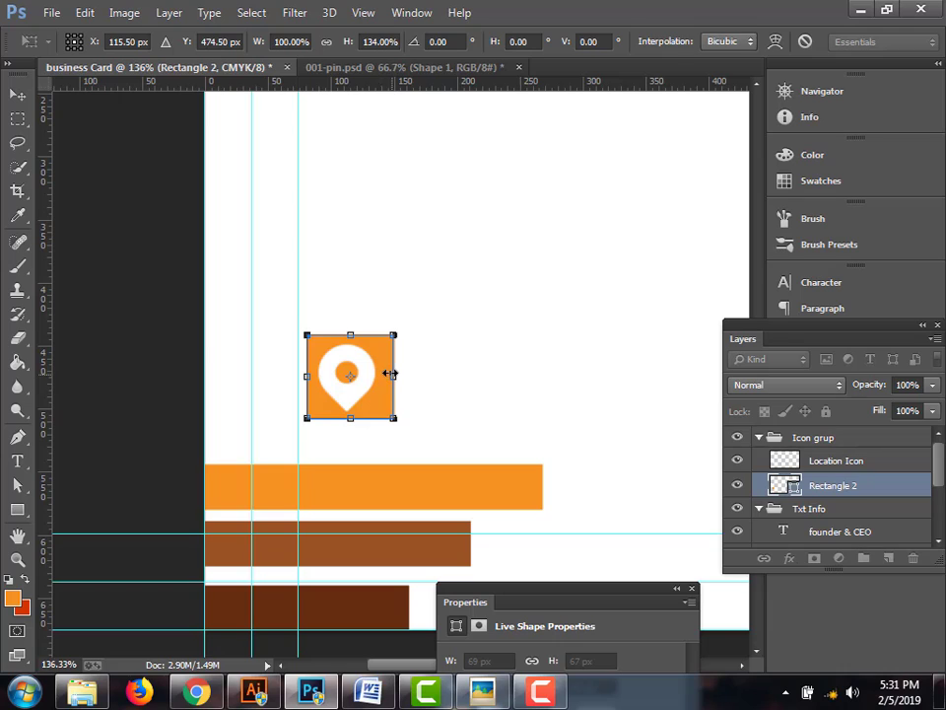
pyautogui.moveTo(390, 374); pyautogui.dragTo(386, 373)
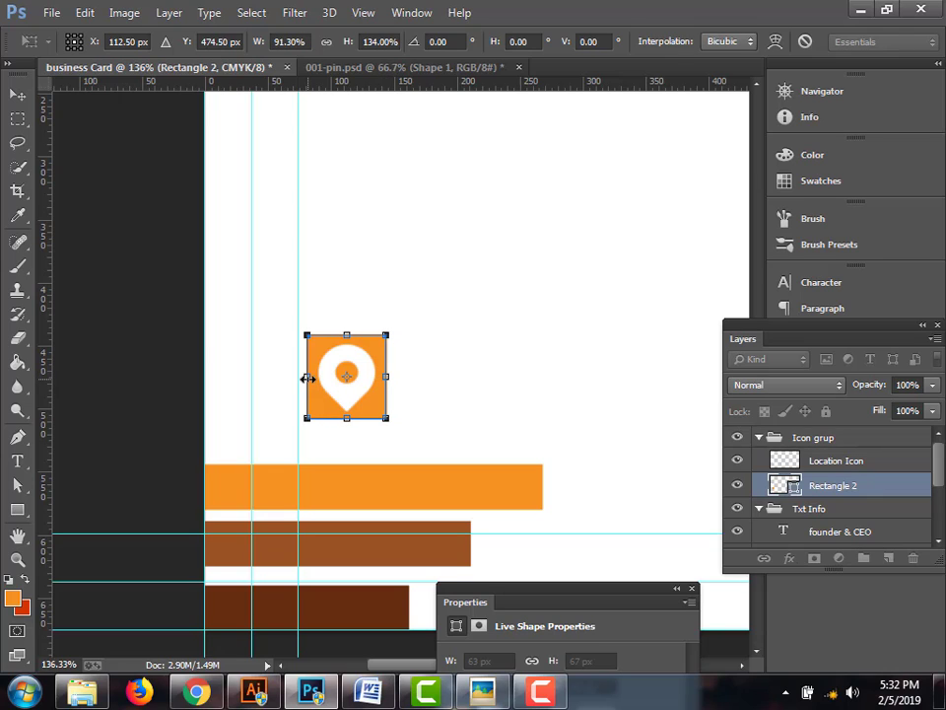
pyautogui.moveTo(308, 378); pyautogui.dragTo(298, 377)
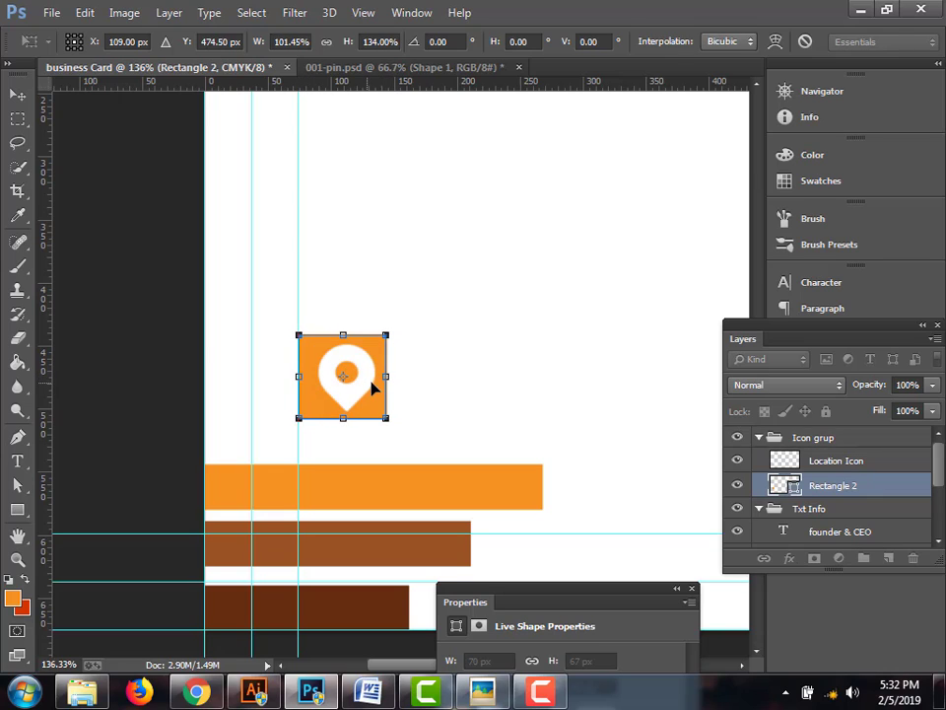
pyautogui.moveTo(385, 376); pyautogui.dragTo(379, 377)
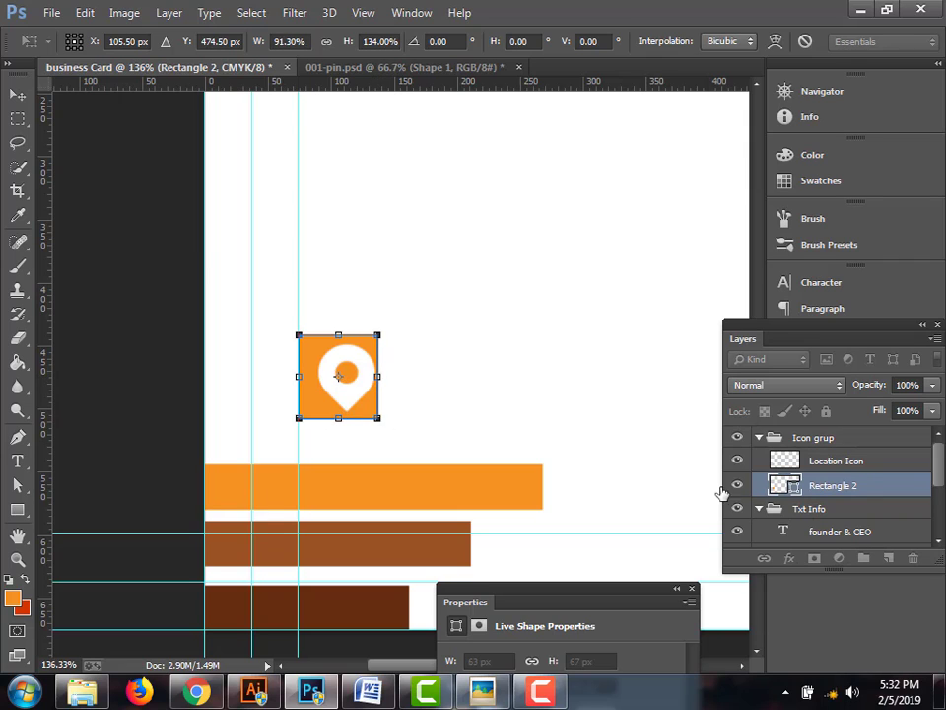
pyautogui.press('Return')
# Centre the white location pin horizontally within the orange rectangle and check its placement up close
pyautogui.click(836, 461)
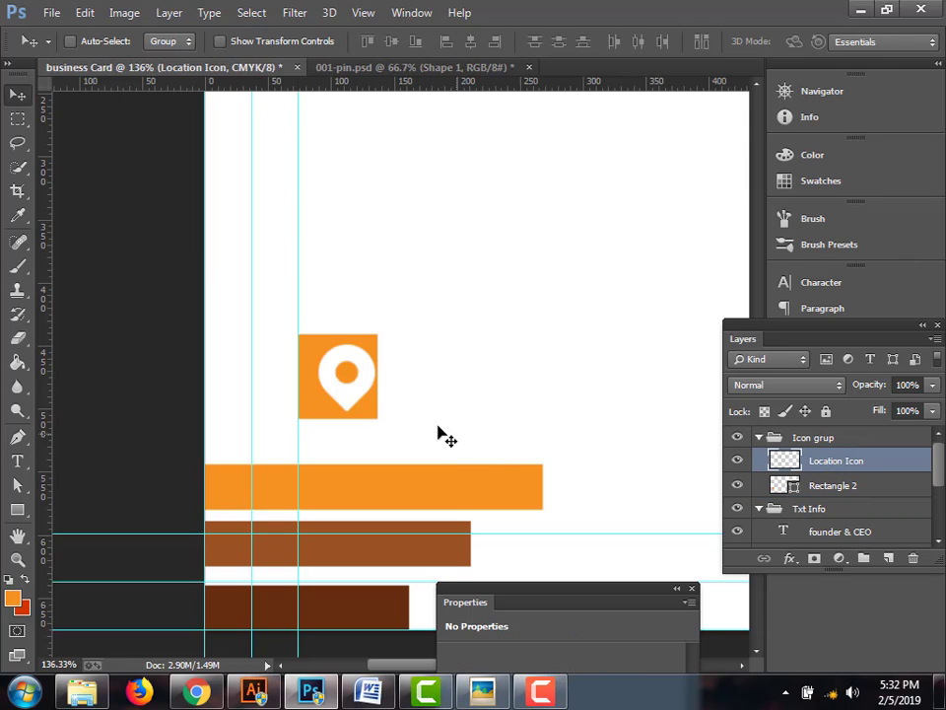
pyautogui.moveTo(352, 412); pyautogui.dragTo(336, 409)
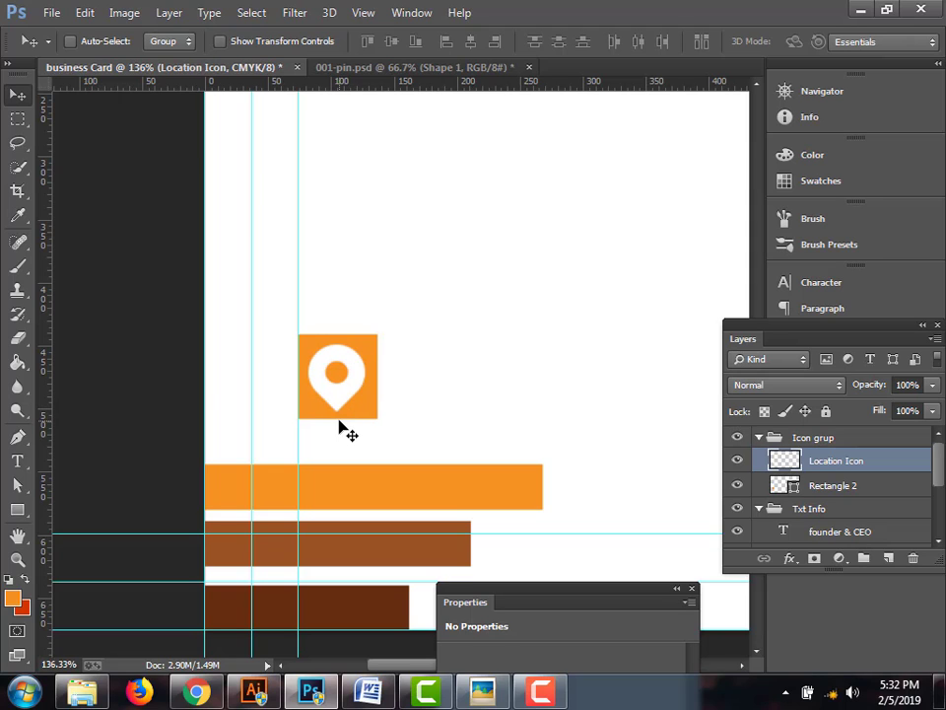
pyautogui.scroll(-1, 348, 412)
pyautogui.scroll(5, 339, 396)
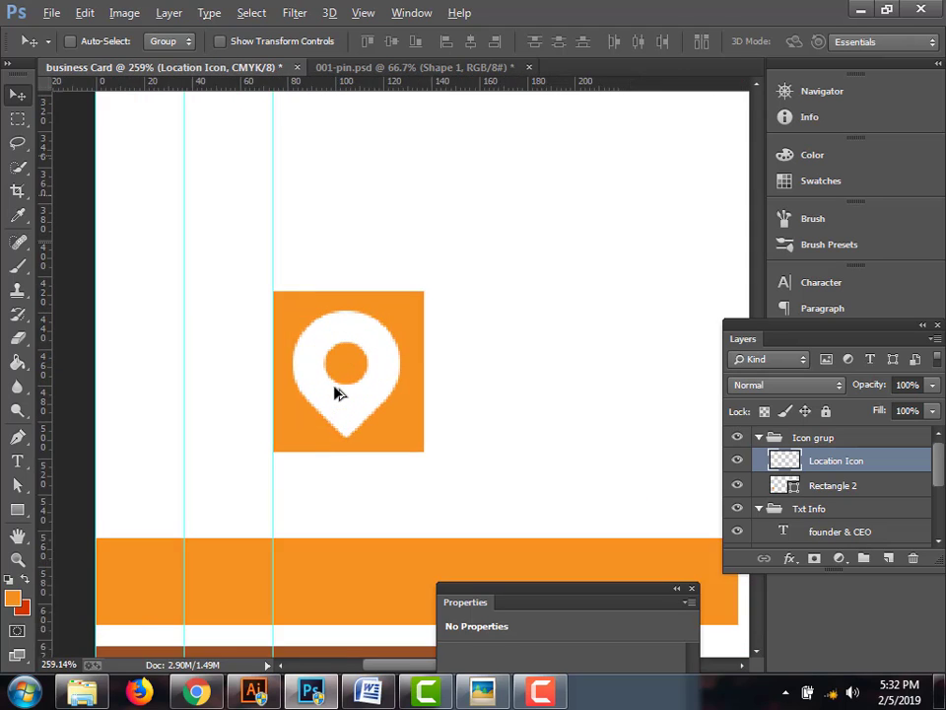
# Delete the orange rectangle layer behind the white location pin
pyautogui.scroll(2, 355, 409)
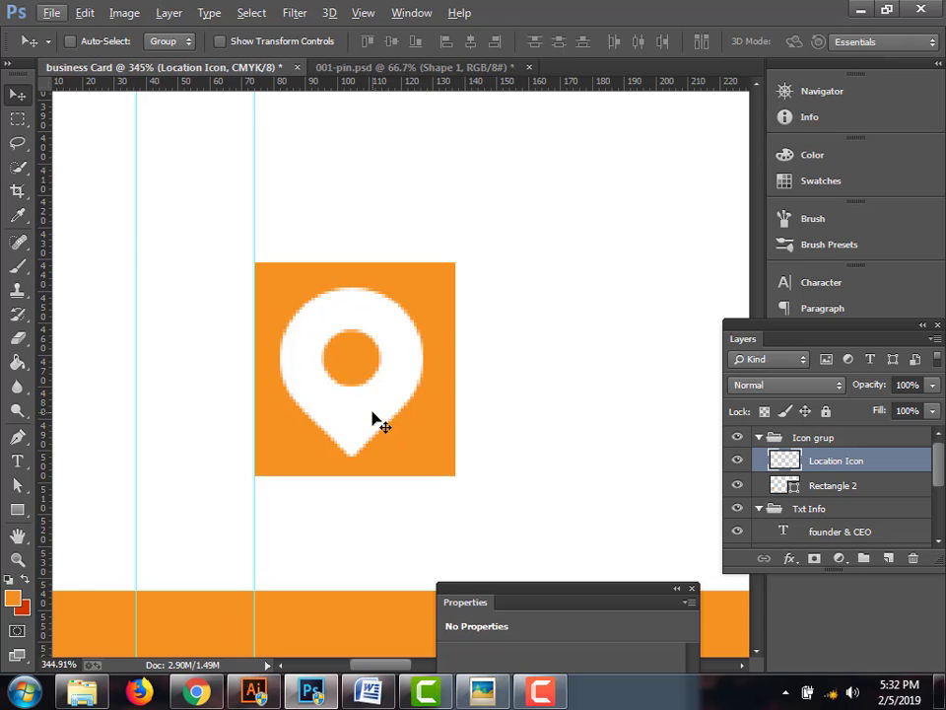
pyautogui.scroll(-5, 373, 416)
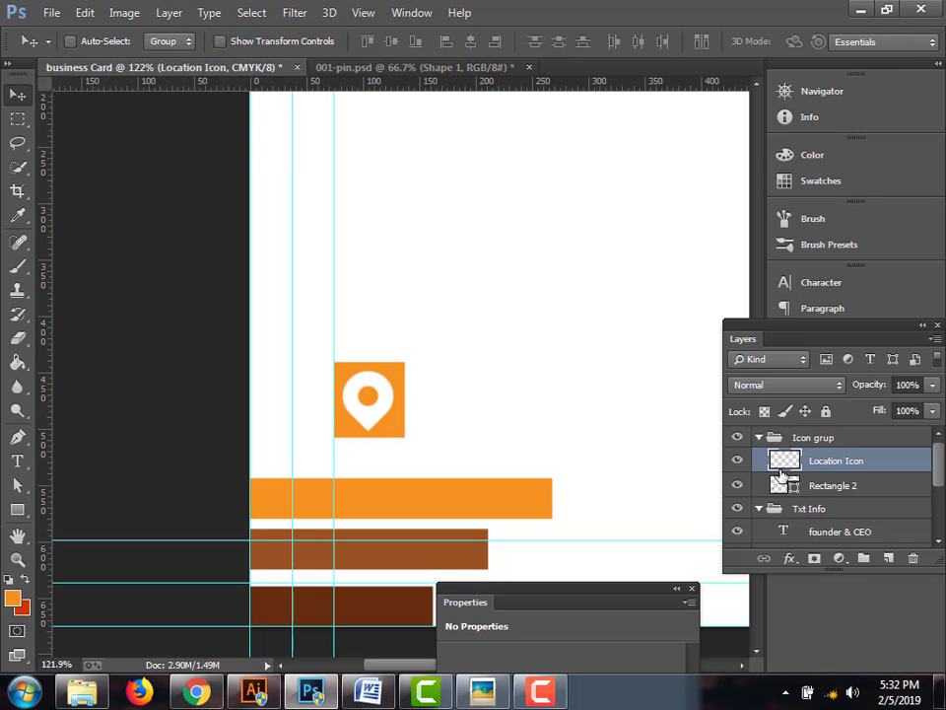
pyautogui.click(740, 462)
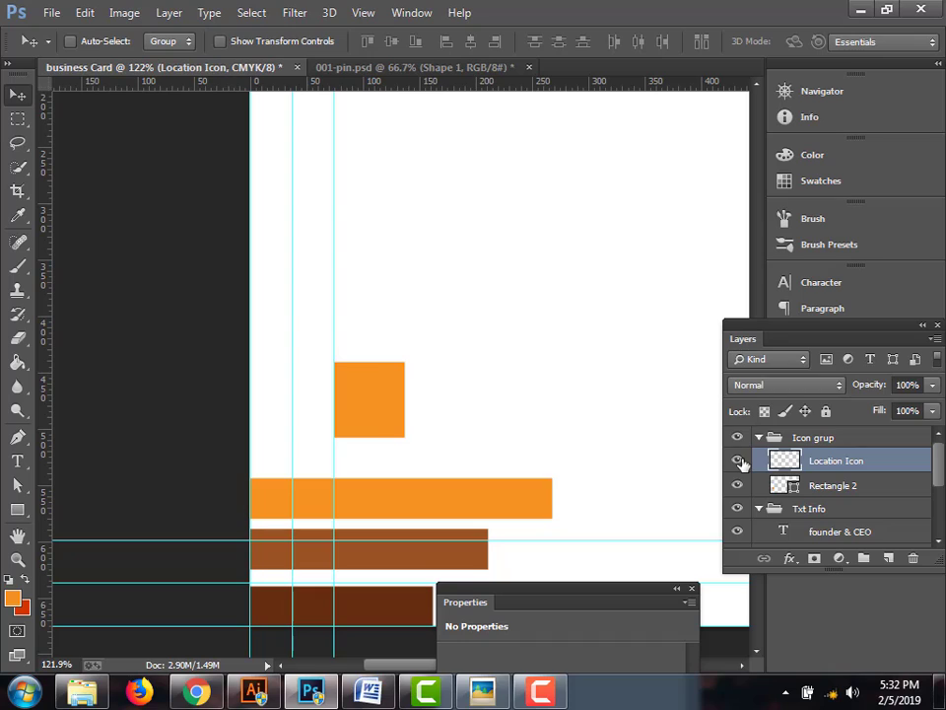
pyautogui.click(739, 462)
pyautogui.click(818, 487)
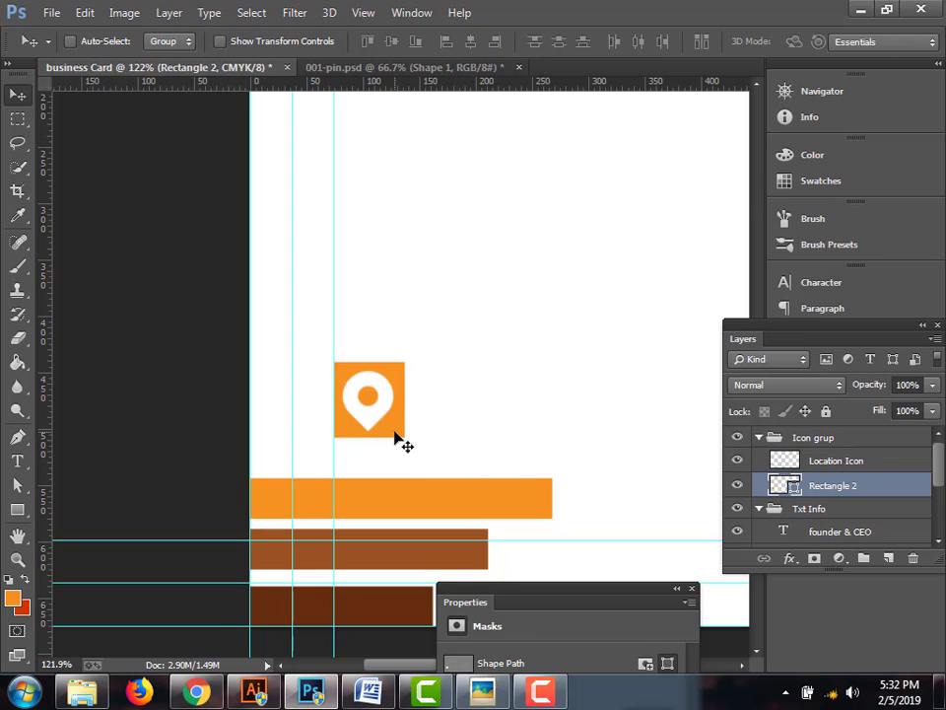
pyautogui.moveTo(401, 442)
pyautogui.mouseDown()
pyautogui.moveTo(416, 438)
pyautogui.moveTo(404, 454)
pyautogui.moveTo(537, 438)
pyautogui.moveTo(396, 437)
pyautogui.mouseUp()
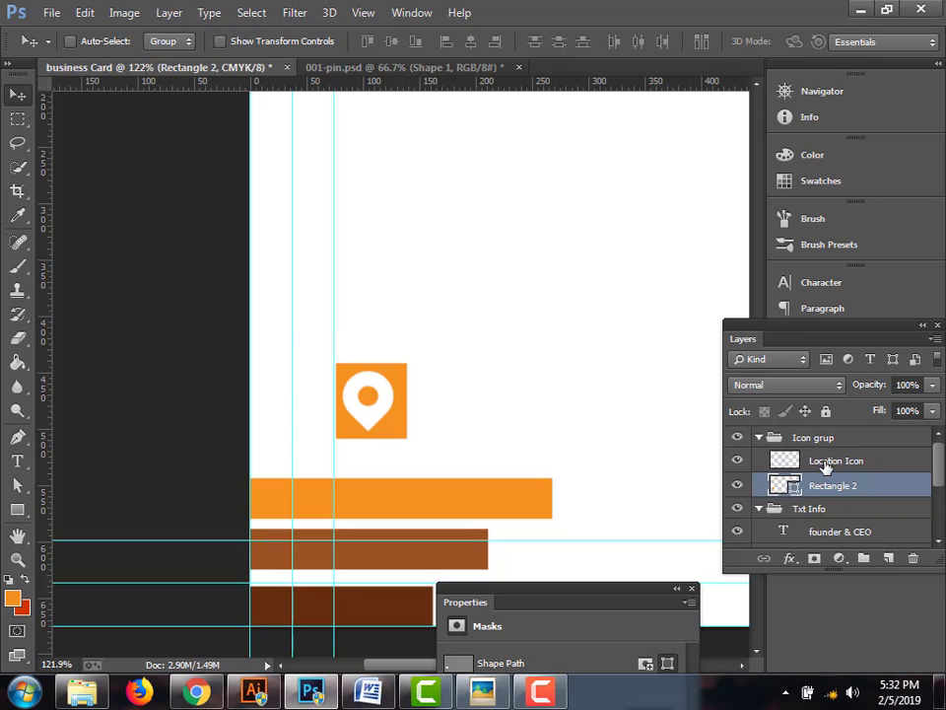
pyautogui.moveTo(830, 482); pyautogui.dragTo(912, 558)
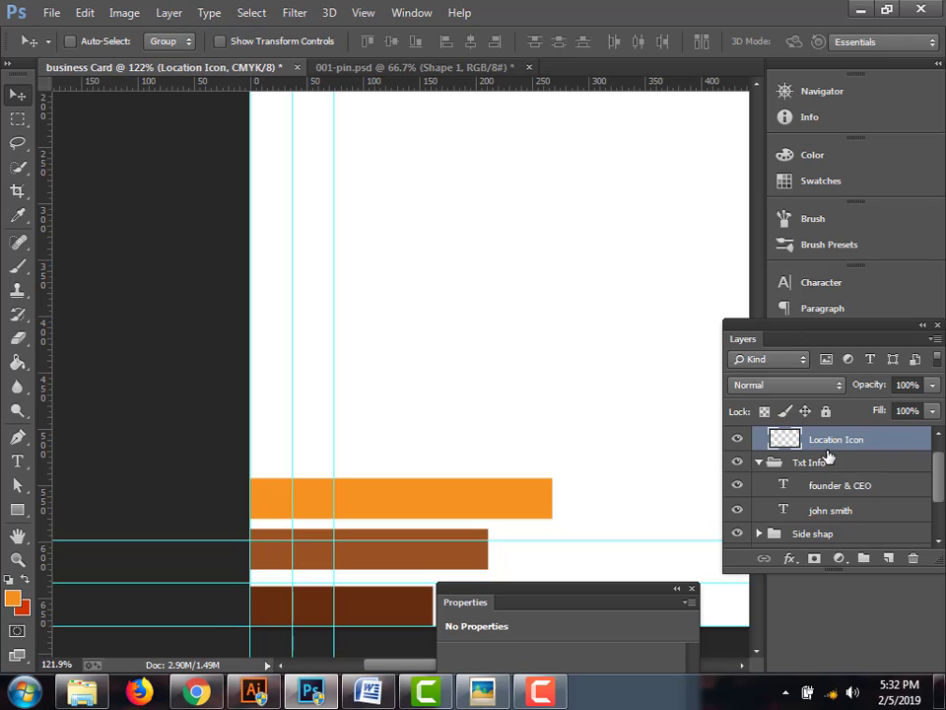
# Add a layer below Location Icon and draw an orange rectangle about 74 × 60 px behind the pin
pyautogui.click(888, 558)
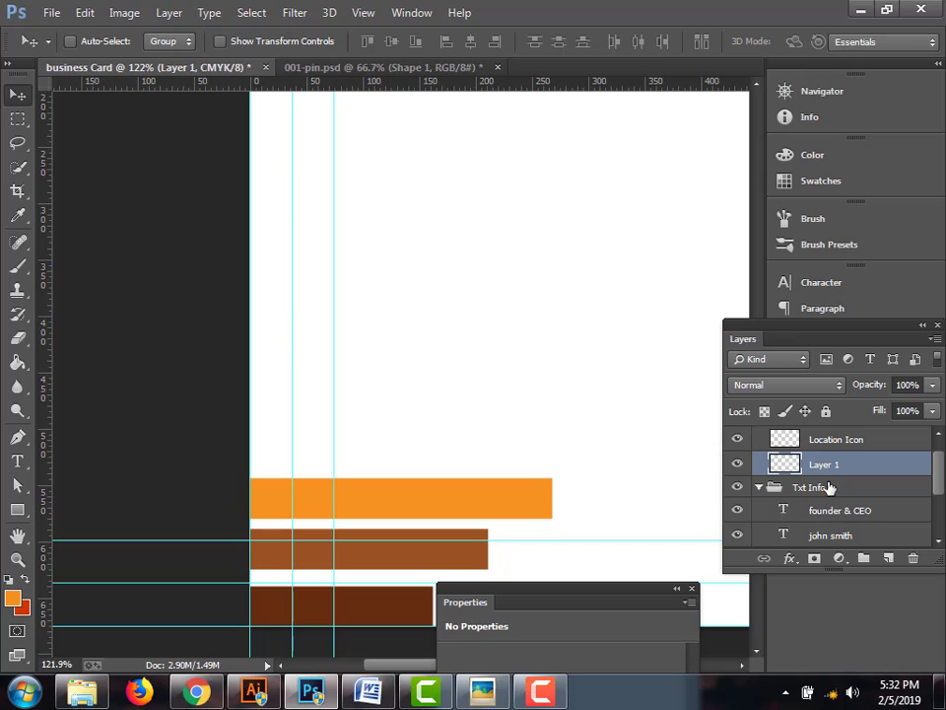
pyautogui.click(17, 510)
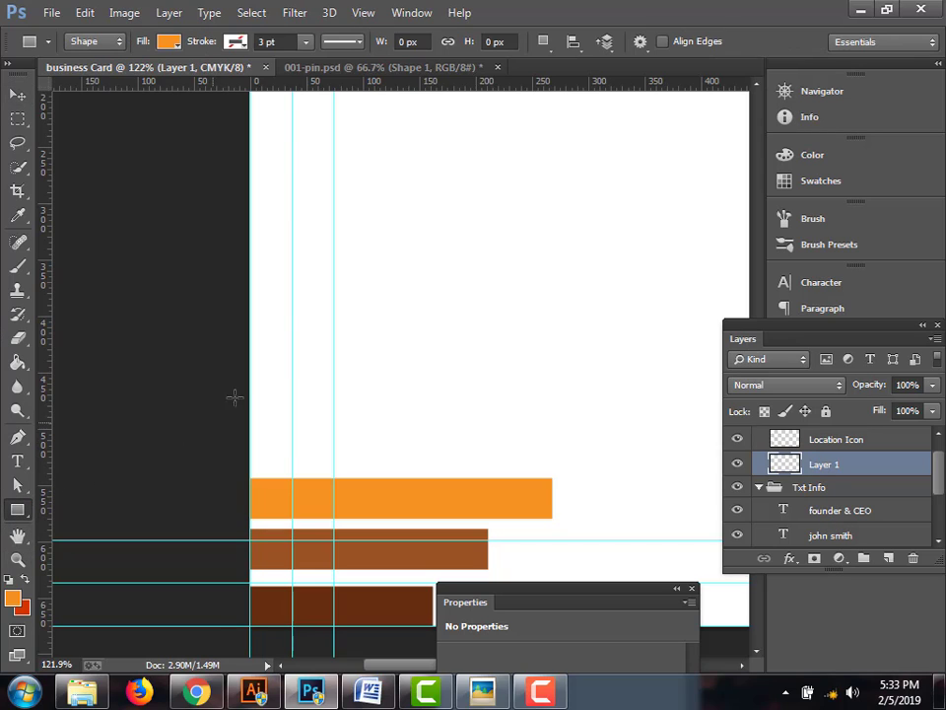
pyautogui.moveTo(331, 361); pyautogui.dragTo(415, 427)
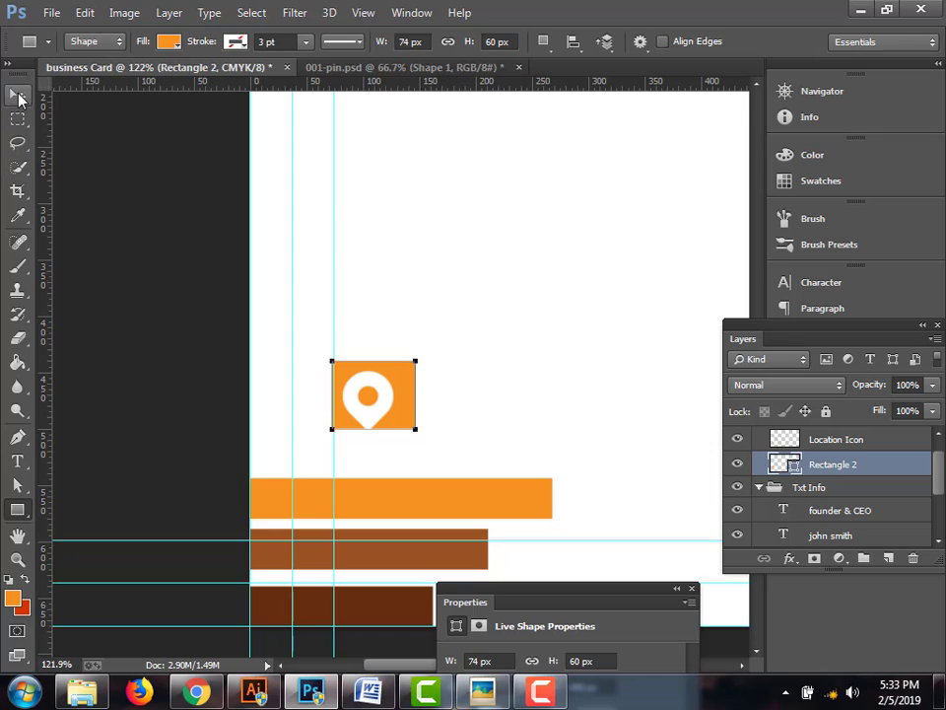
# Resize the orange rectangle to about 63 × 64 px so it surrounds the whole pin, starting beside the inner margin guide
pyautogui.click(18, 96)
pyautogui.hotkey('ctrl', 't')
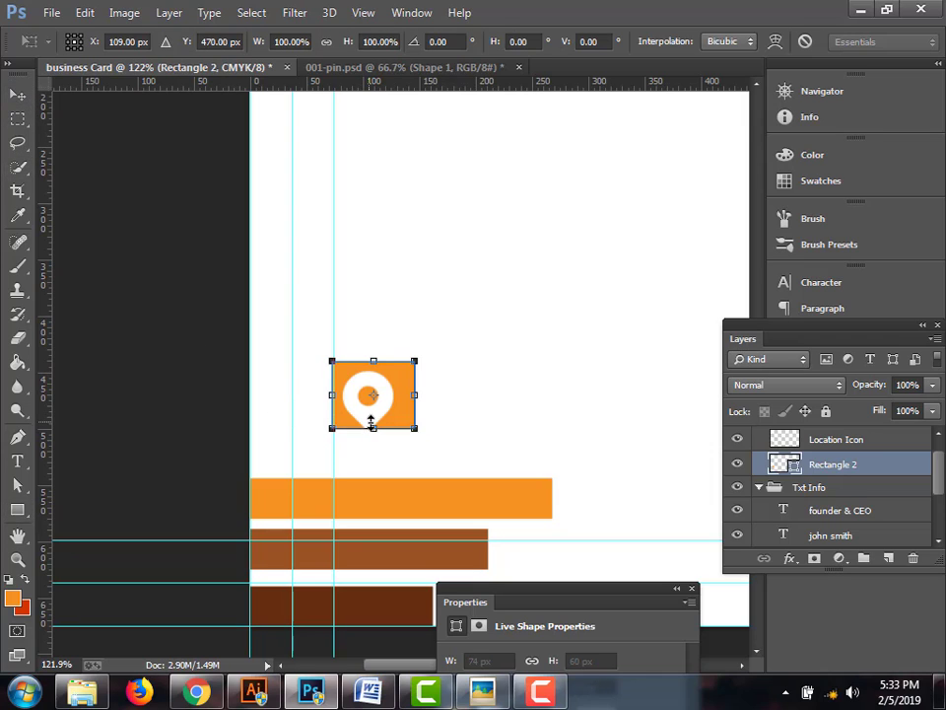
pyautogui.moveTo(372, 441)
pyautogui.mouseDown()
pyautogui.moveTo(373, 448)
pyautogui.moveTo(373, 439)
pyautogui.mouseUp()
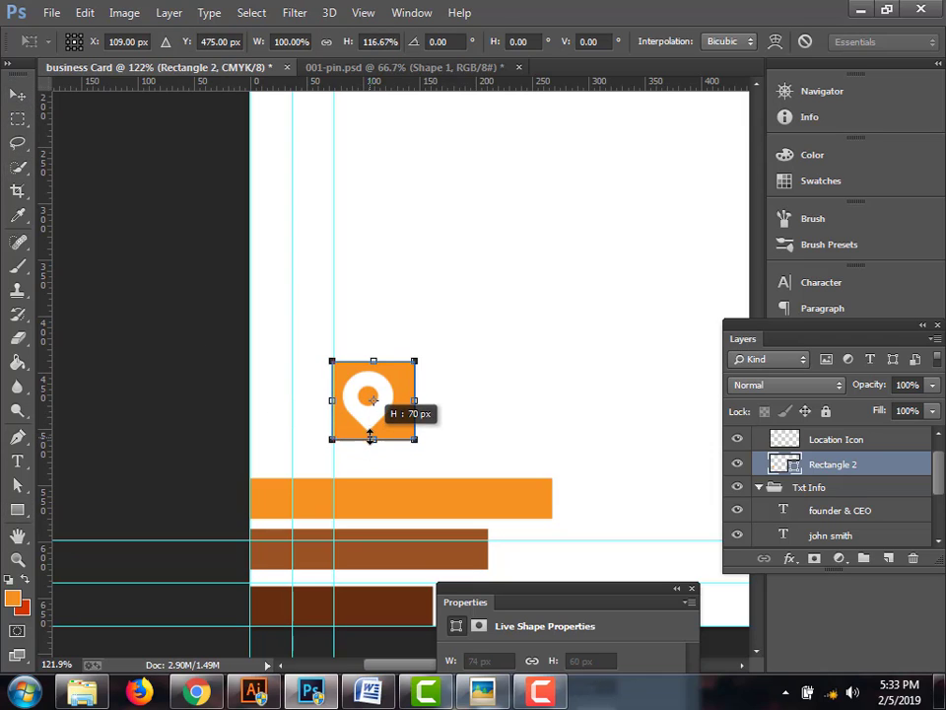
pyautogui.moveTo(421, 401)
pyautogui.mouseDown()
pyautogui.moveTo(404, 400)
pyautogui.moveTo(412, 401)
pyautogui.mouseUp()
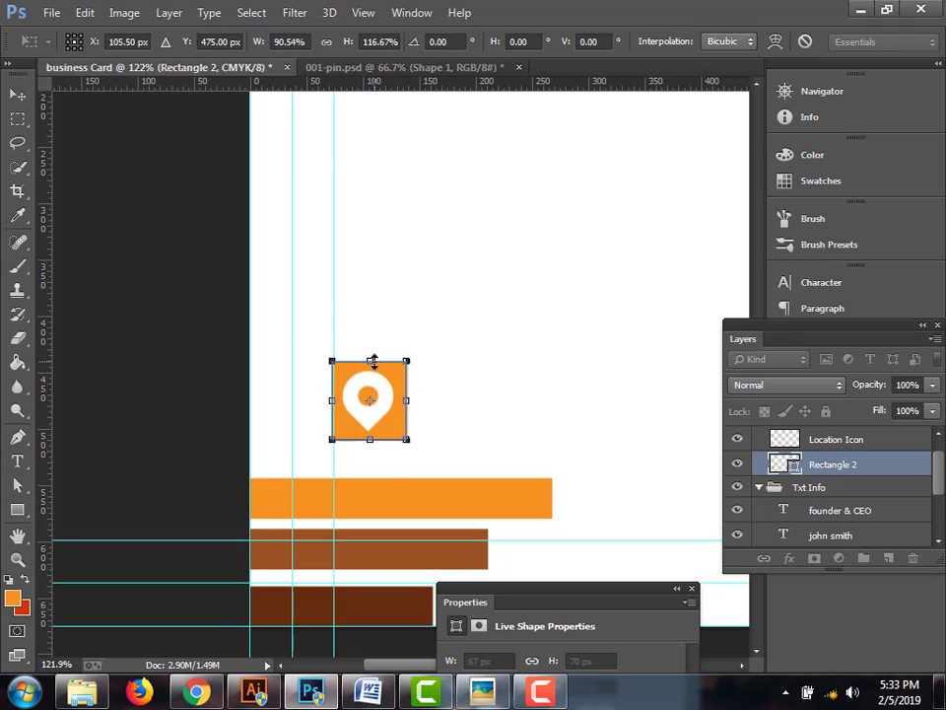
pyautogui.moveTo(374, 364); pyautogui.dragTo(372, 365)
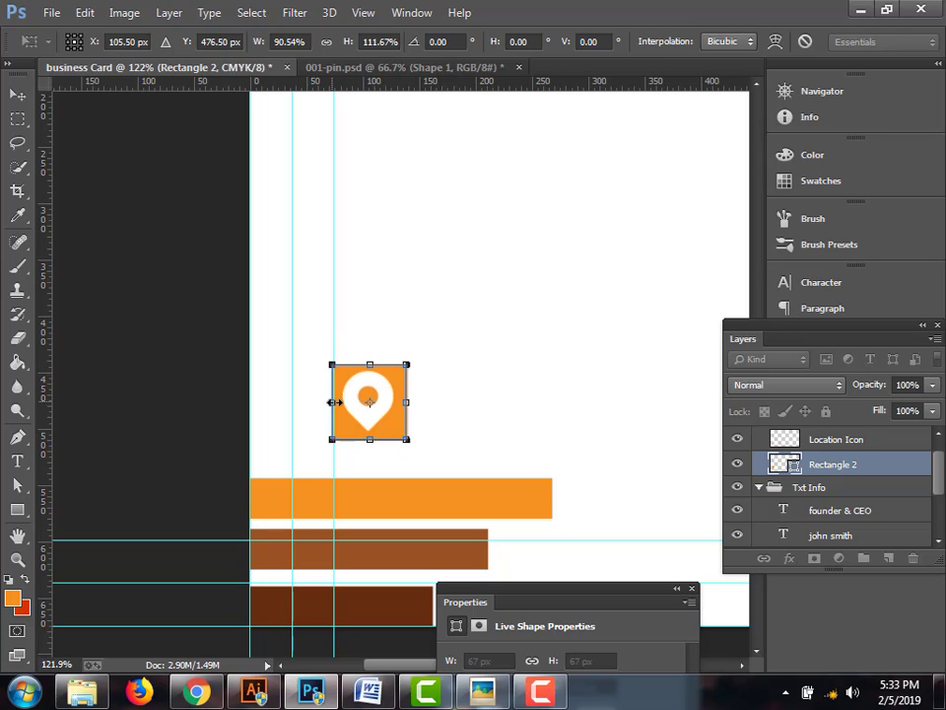
pyautogui.moveTo(334, 401); pyautogui.dragTo(338, 402)
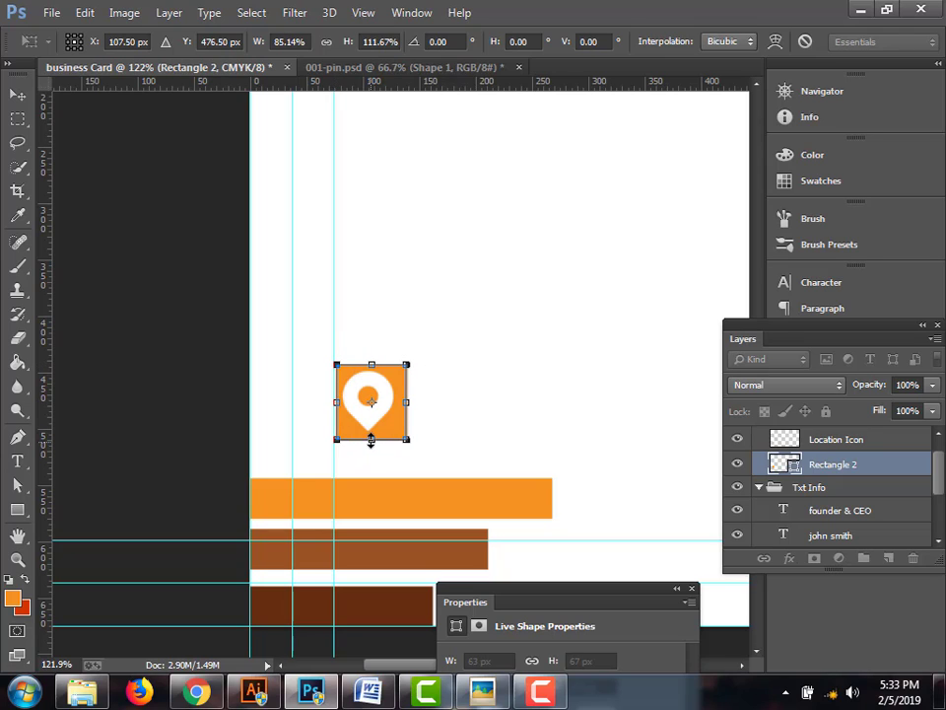
pyautogui.moveTo(371, 439); pyautogui.dragTo(370, 435)
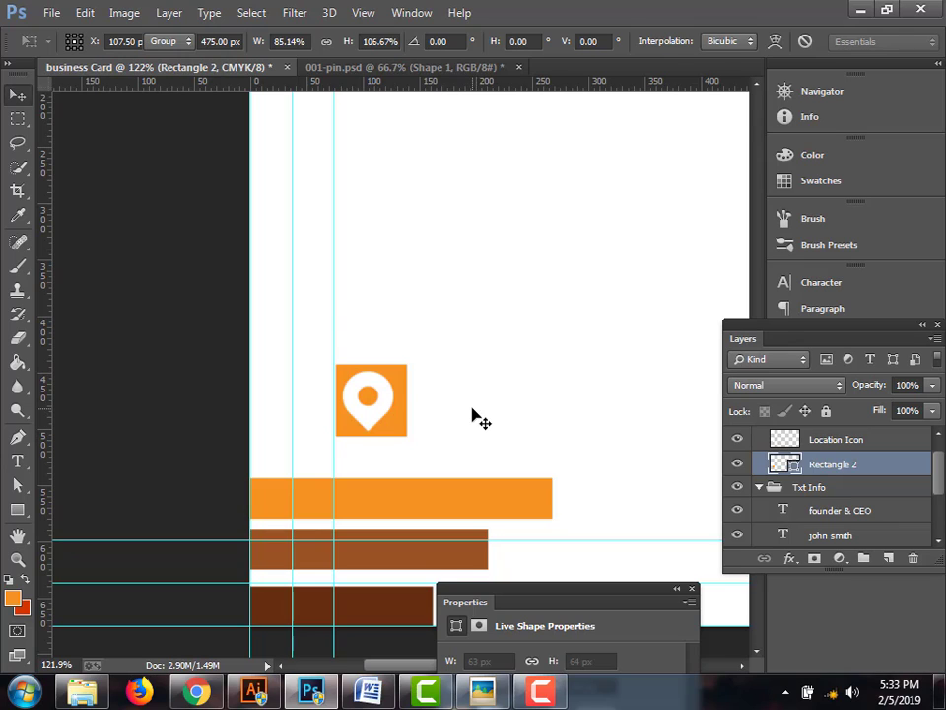
pyautogui.press('Return')
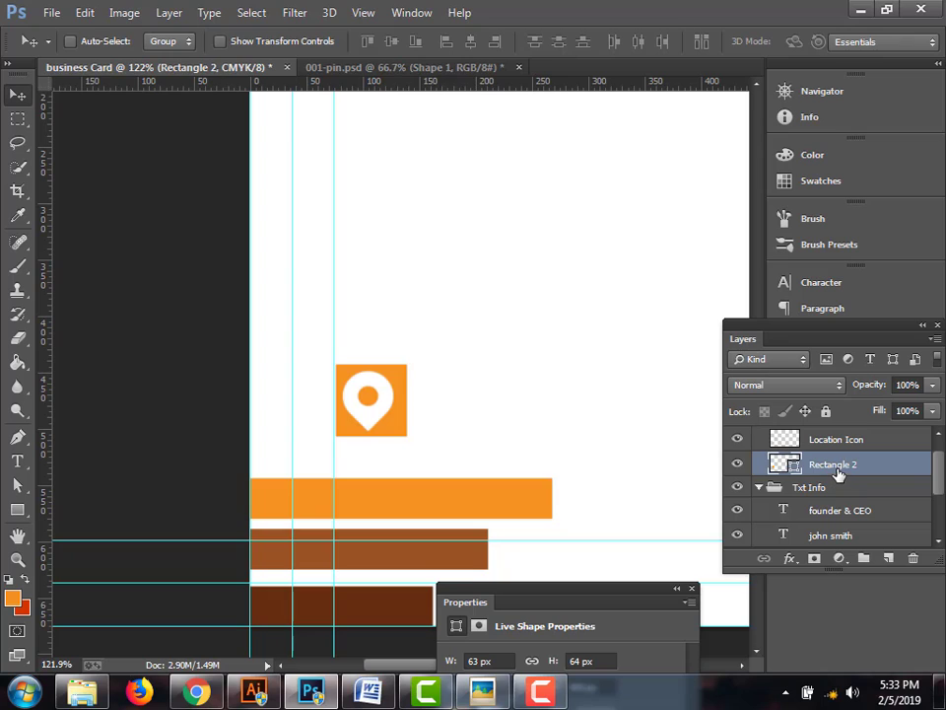
# Duplicate the orange rectangle and recolour the copy brown (9a5424), sampled from the middle corner bar
pyautogui.moveTo(833, 471); pyautogui.dragTo(888, 557)
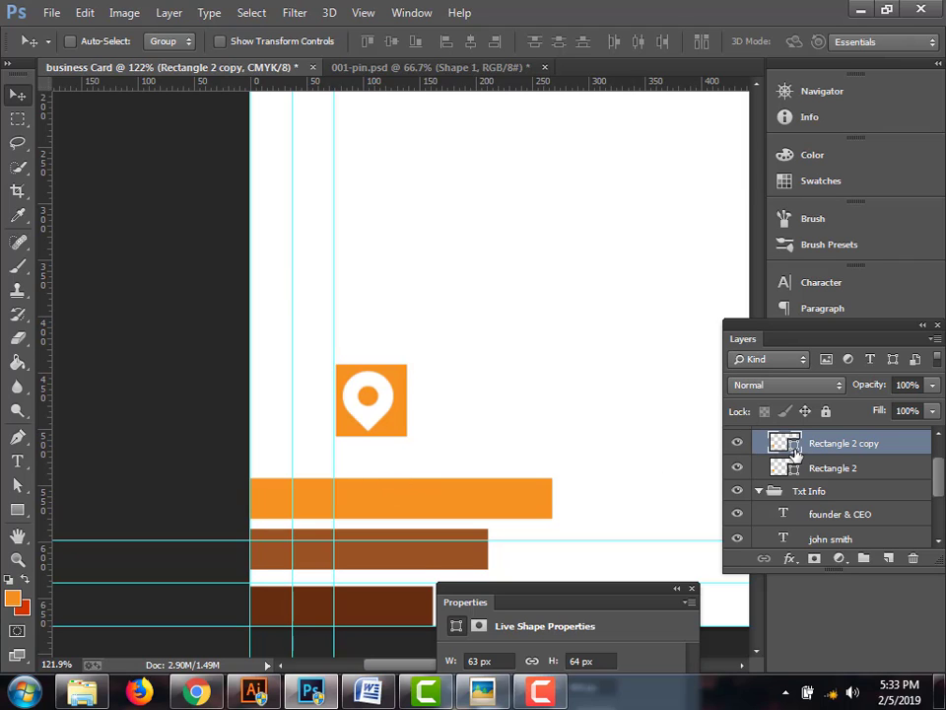
pyautogui.doubleClick(795, 449)
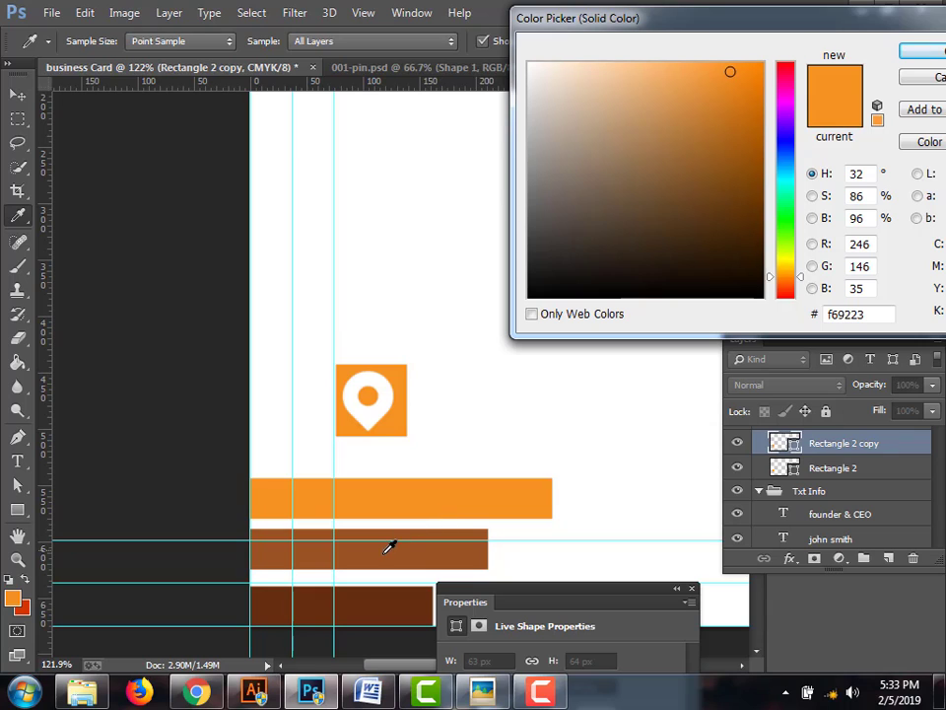
pyautogui.click(386, 551)
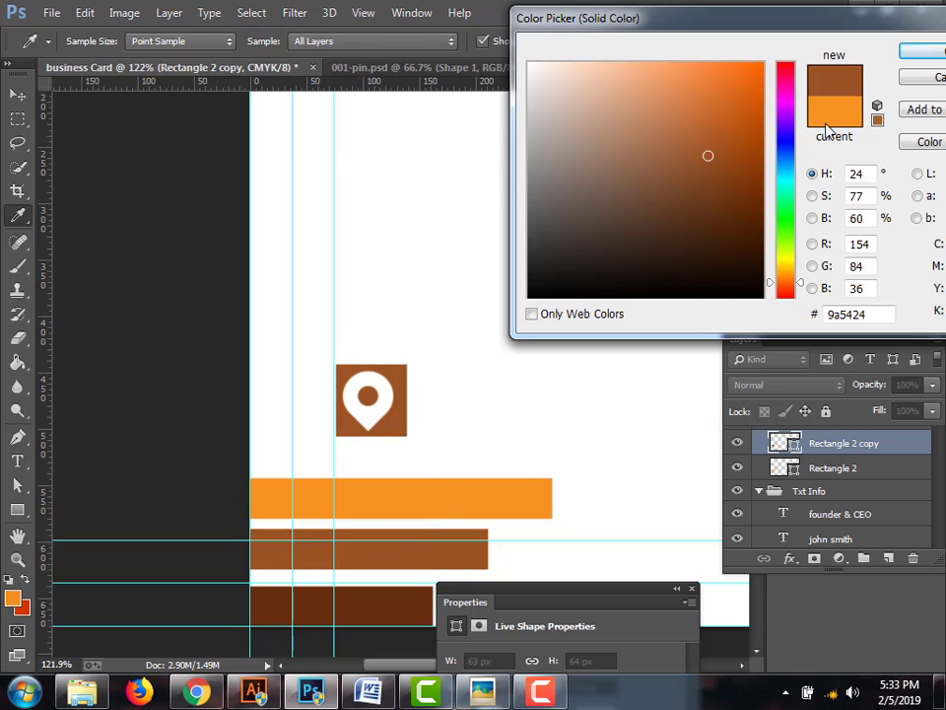
pyautogui.click(917, 59)
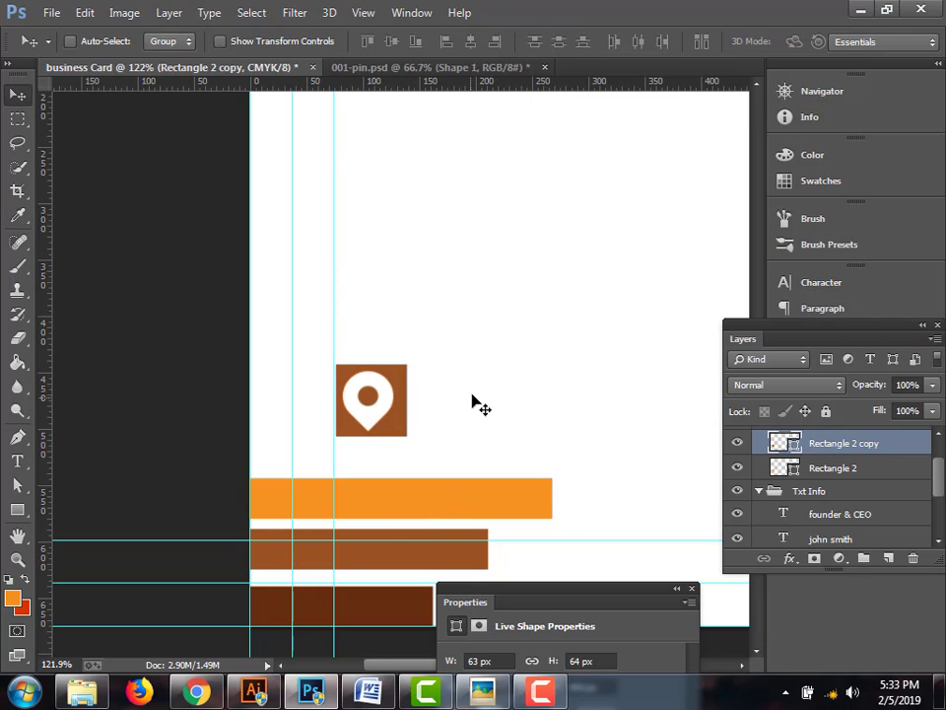
# Narrow the brown copy to about 37 px wide over the rectangle's right part, and delete both rectangles behind the pin
pyautogui.hotkey('ctrl', 't')
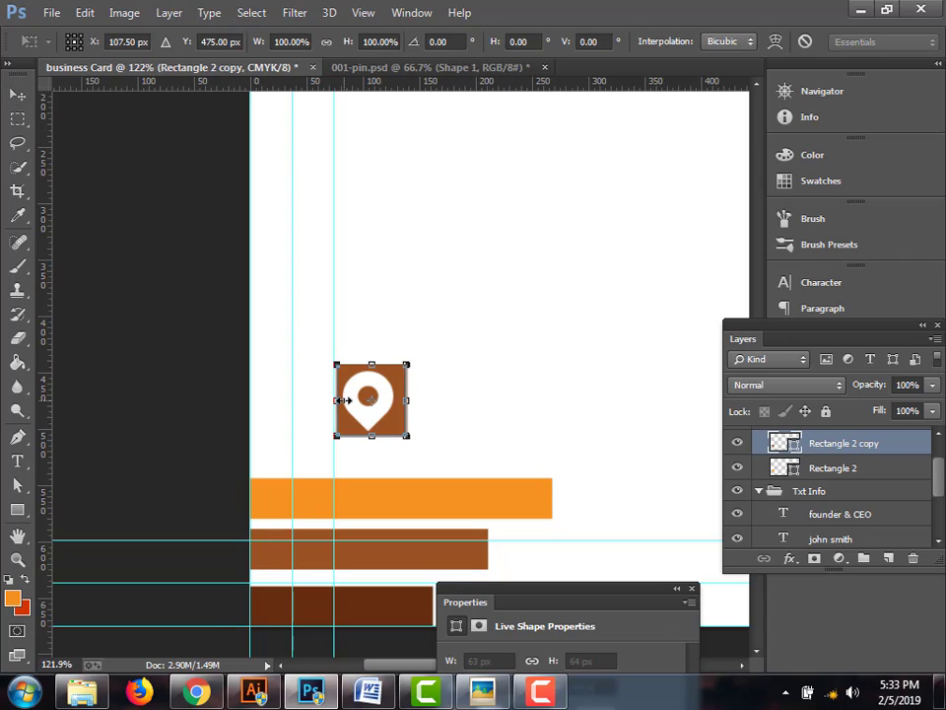
pyautogui.moveTo(351, 402); pyautogui.dragTo(380, 399)
pyautogui.press('Return')
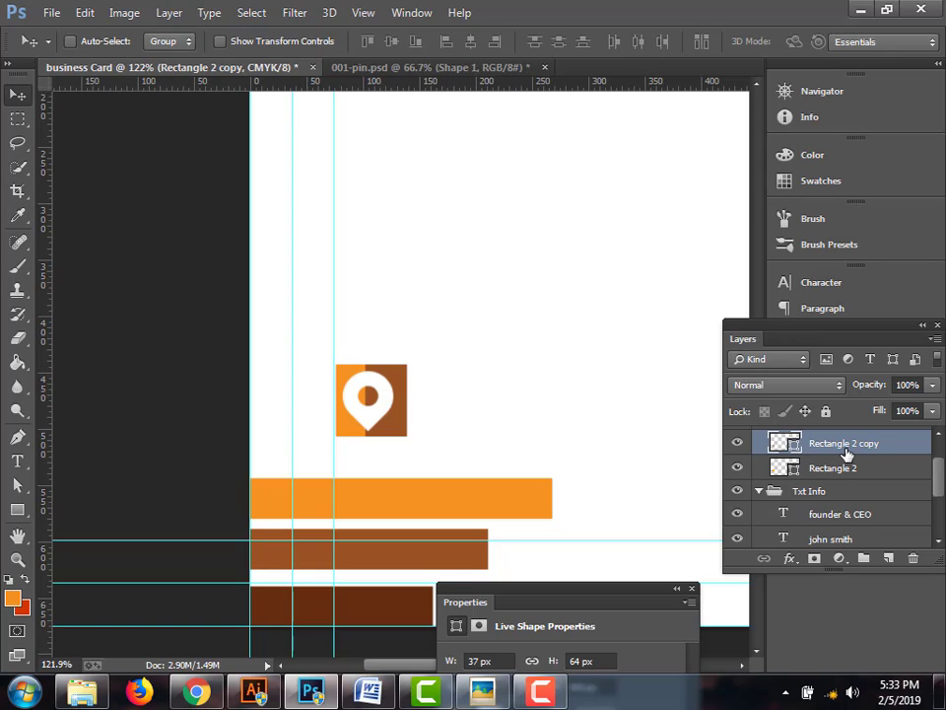
pyautogui.moveTo(845, 448); pyautogui.dragTo(913, 558)
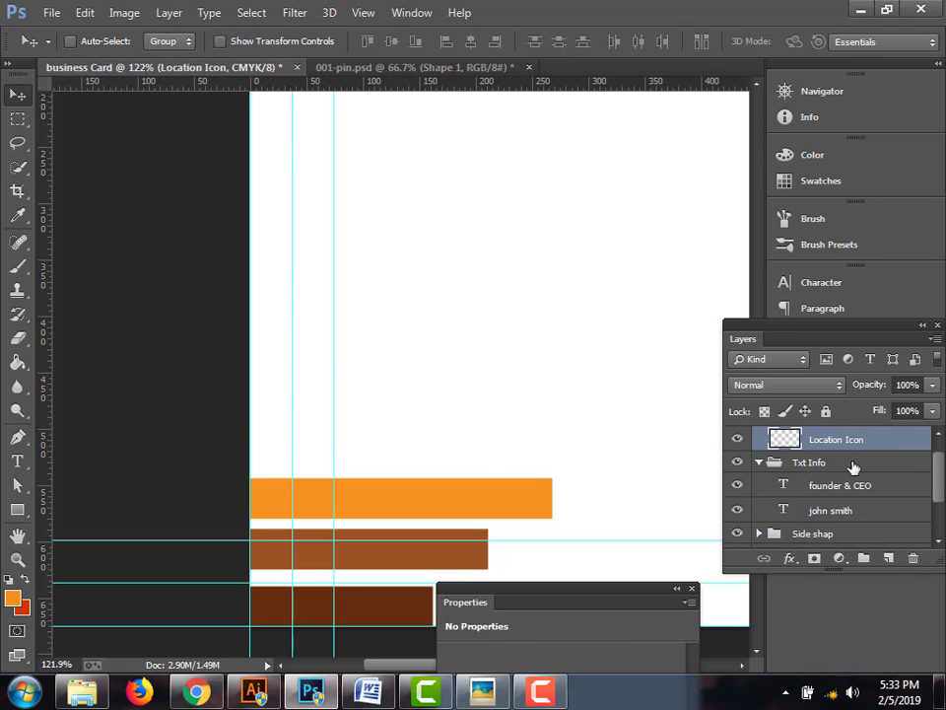
# Add a layer below Location Icon, draw an orange circle about 71 px across on it, and move it behind the pin
pyautogui.click(892, 556)
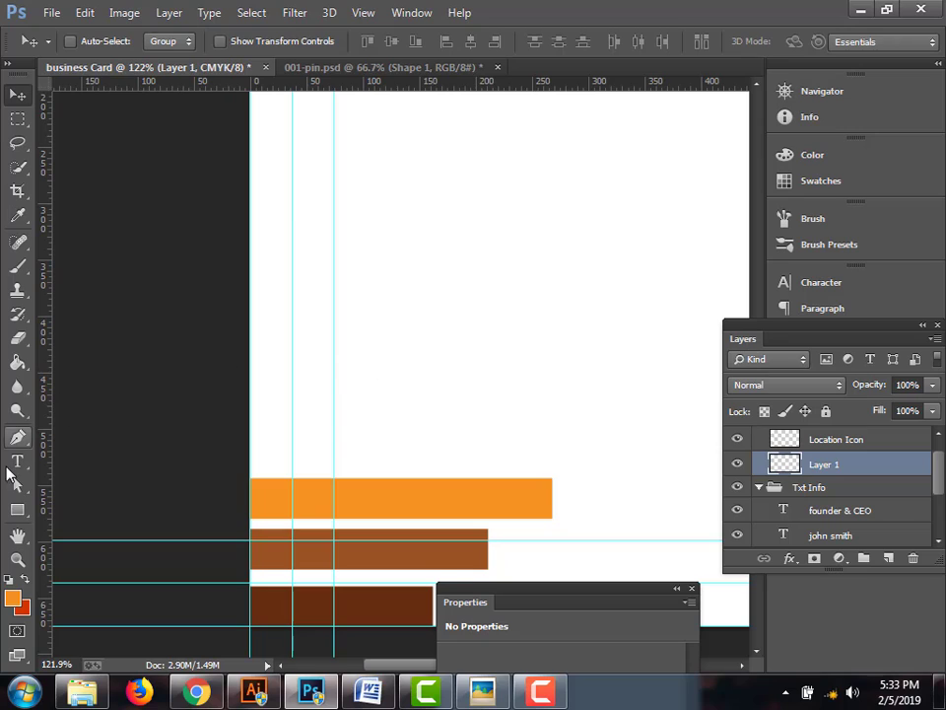
pyautogui.click(17, 513)
pyautogui.click(77, 541)
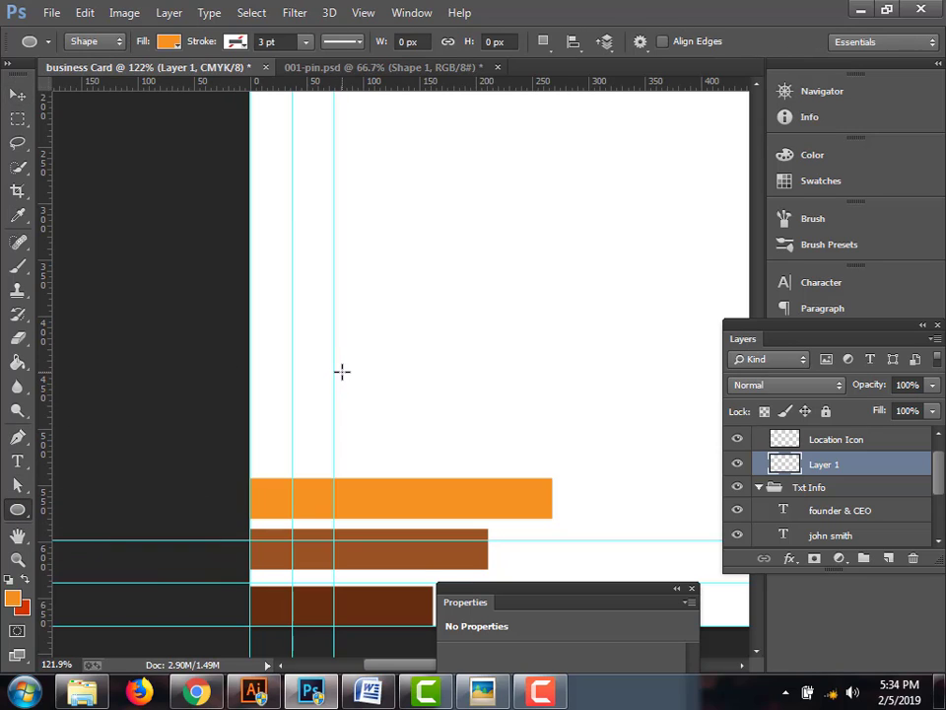
pyautogui.moveTo(340, 365); pyautogui.dragTo(431, 445)
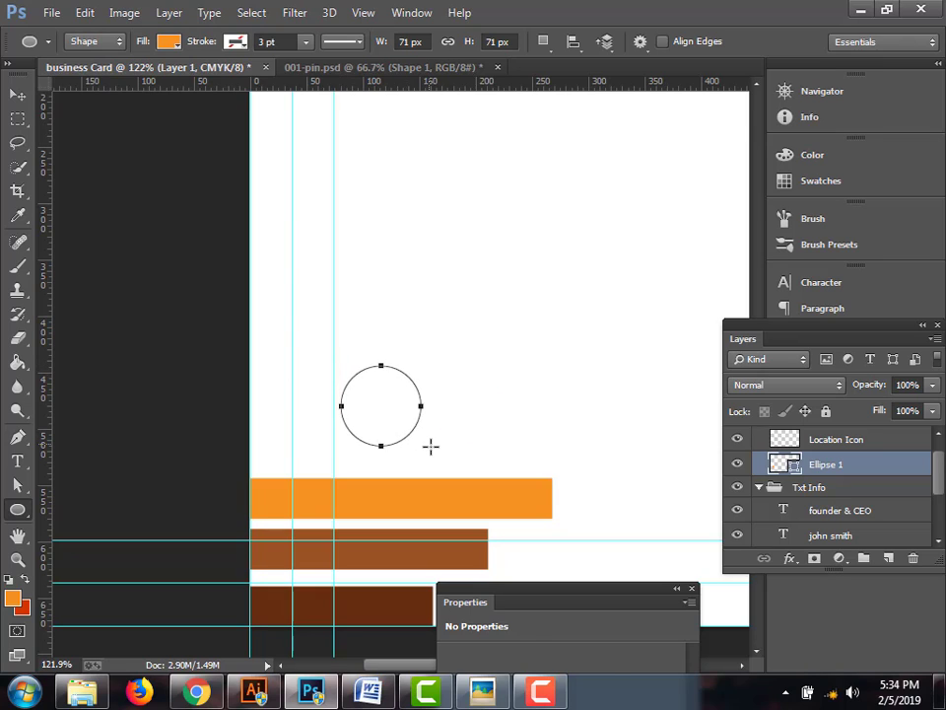
pyautogui.click(16, 95)
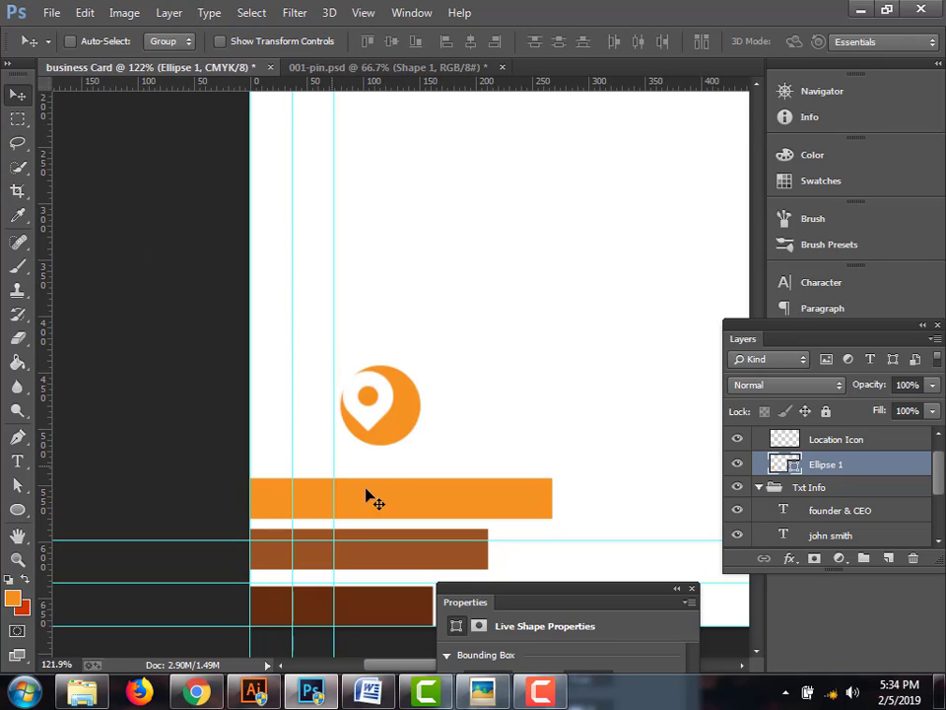
pyautogui.moveTo(392, 426); pyautogui.dragTo(378, 422)
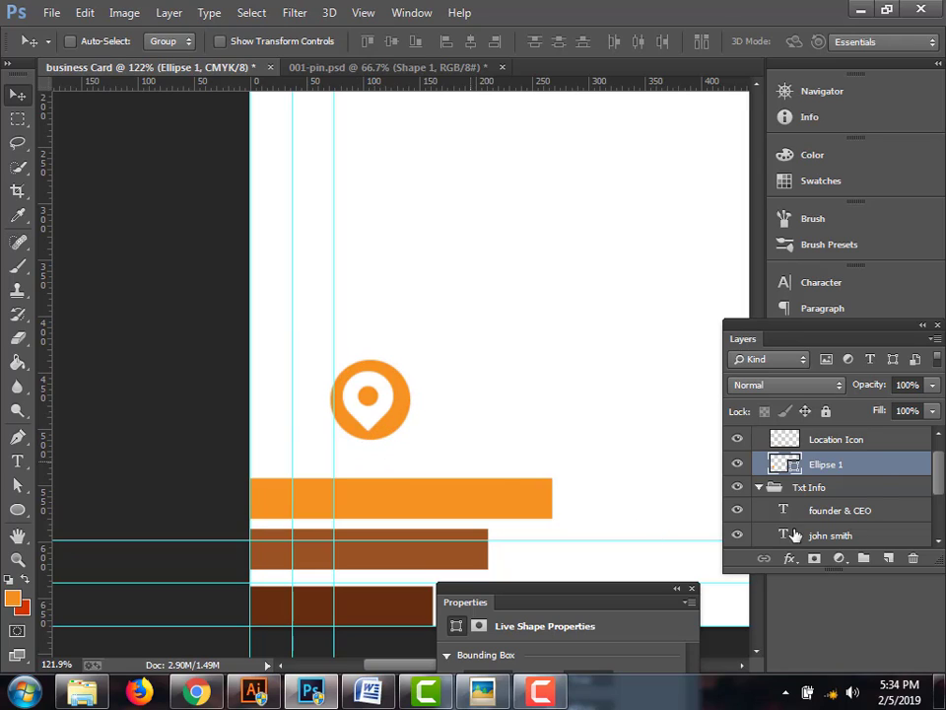
# Align the location pin and the orange circle by their horizontal centres and bottom edges
pyautogui.keyDown('shift'); pyautogui.click(843, 442); pyautogui.keyUp('shift')
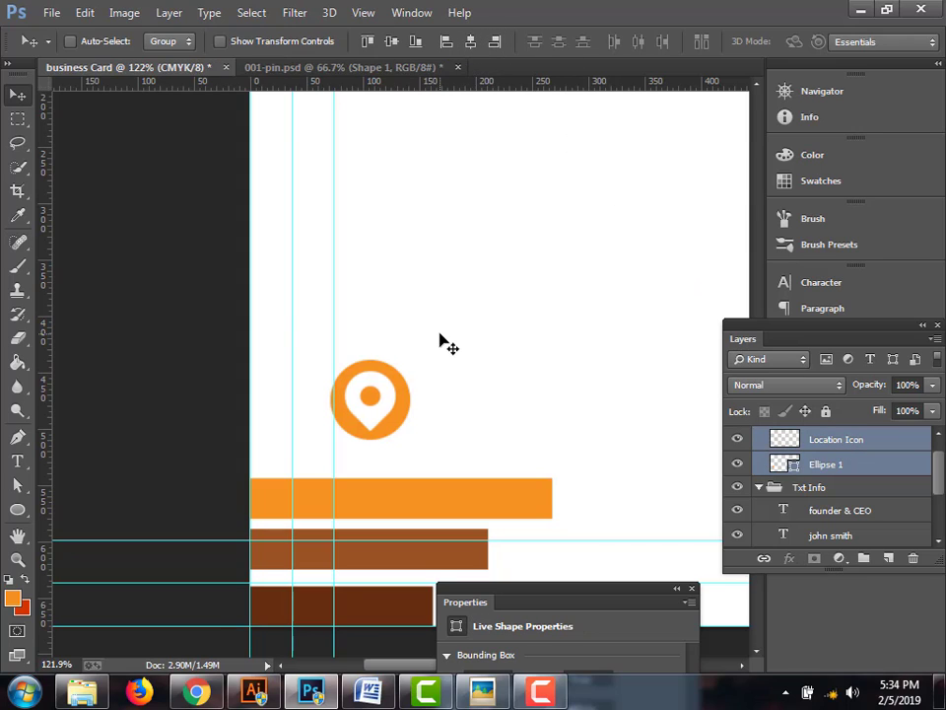
pyautogui.click(468, 42)
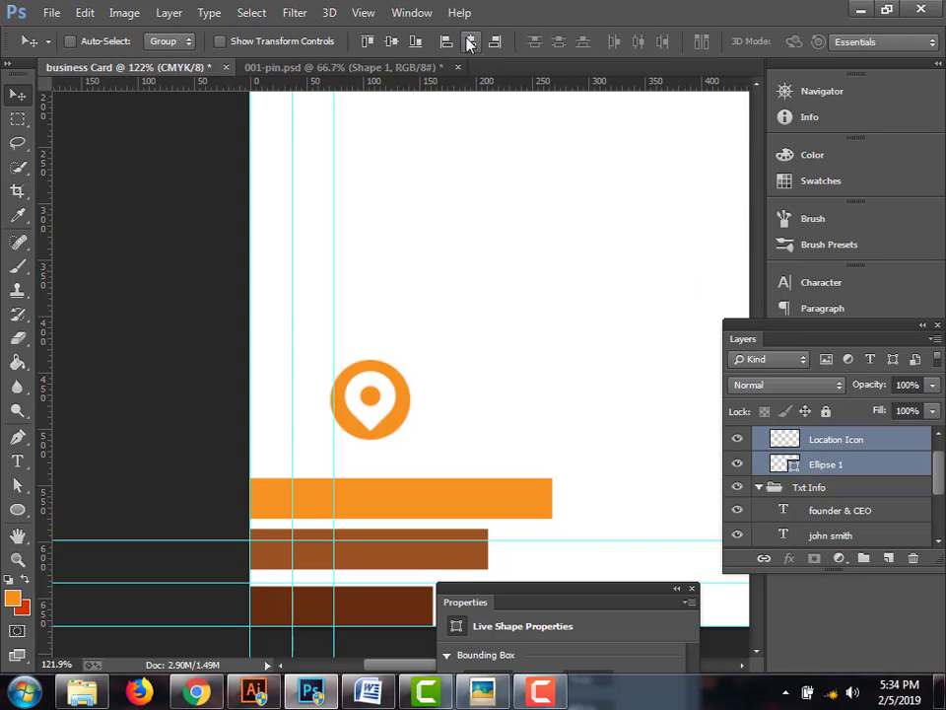
pyautogui.click(414, 42)
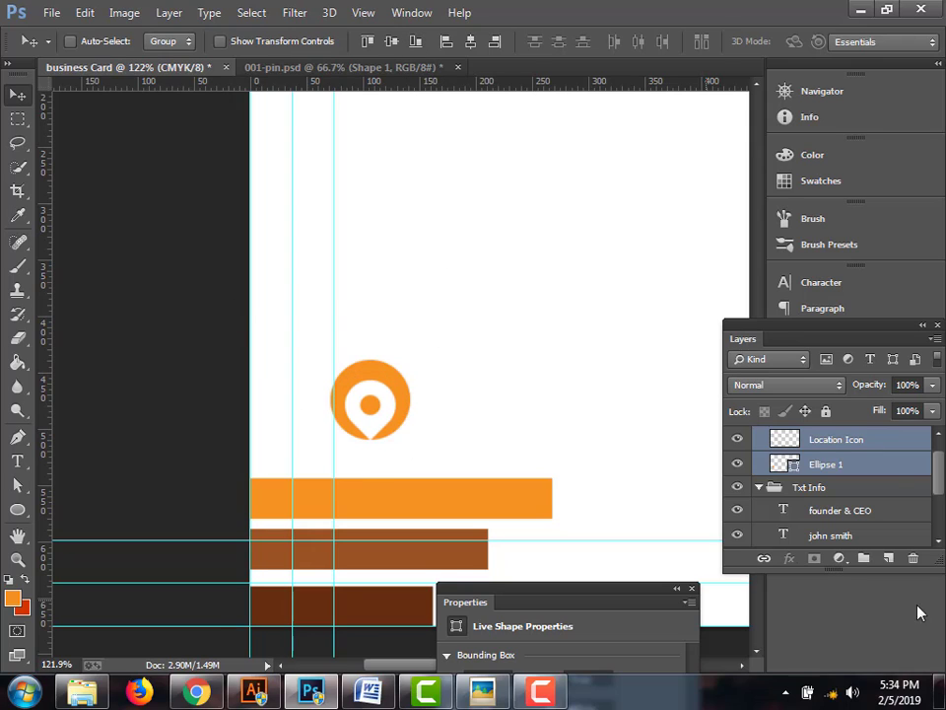
# Move the orange circle down so it surrounds the whole pin, and check the icon's placement on the card
pyautogui.click(834, 469)
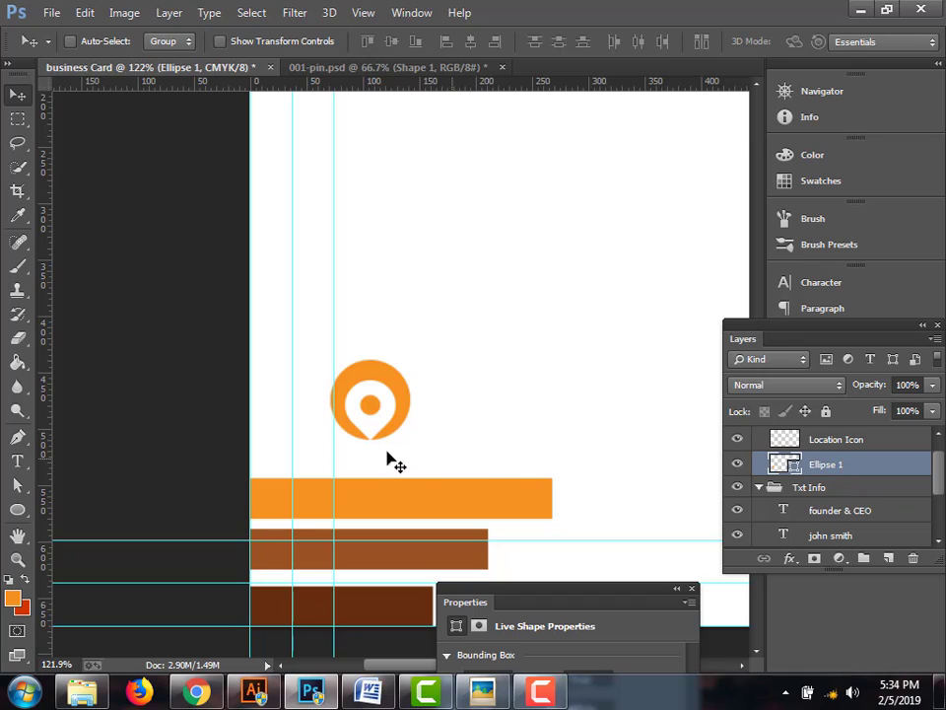
pyautogui.moveTo(402, 422); pyautogui.dragTo(404, 436)
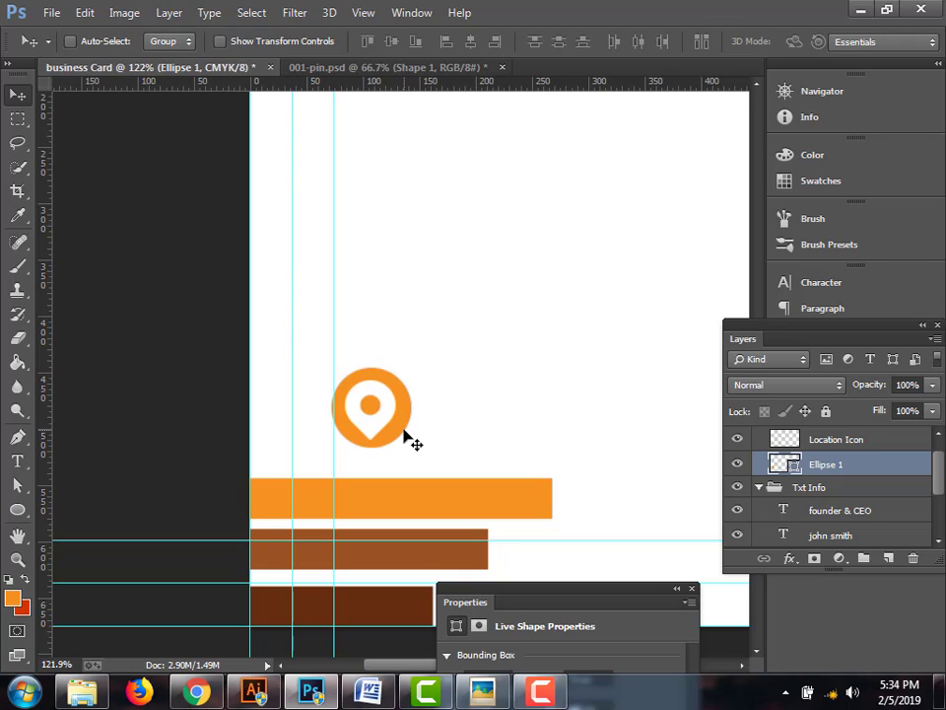
pyautogui.scroll(-4, 406, 438)
pyautogui.scroll(4, 406, 438)
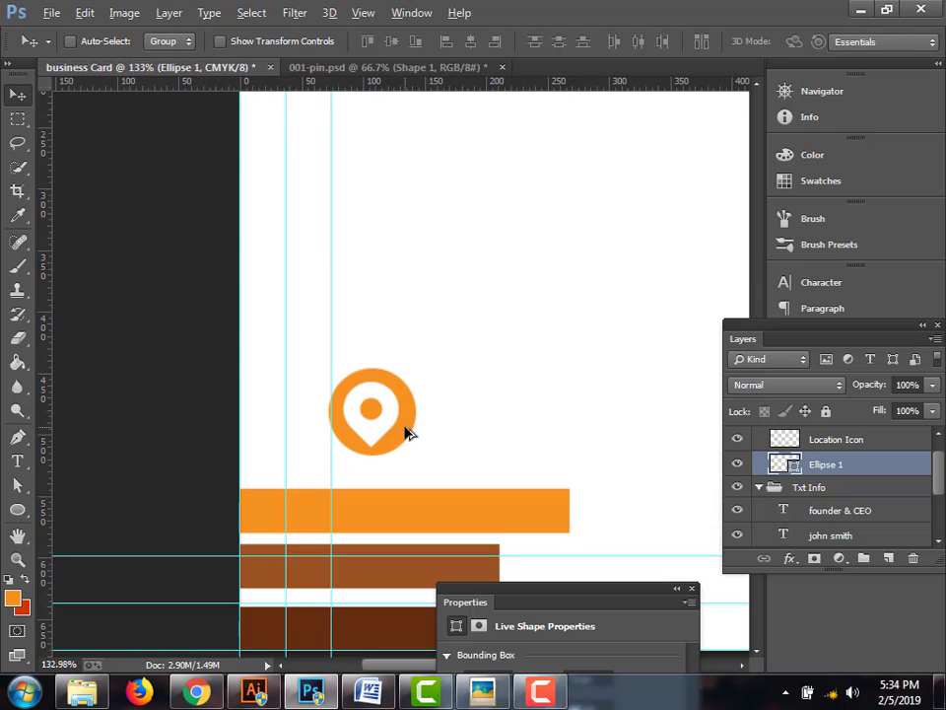
pyautogui.scroll(-3, 406, 434)
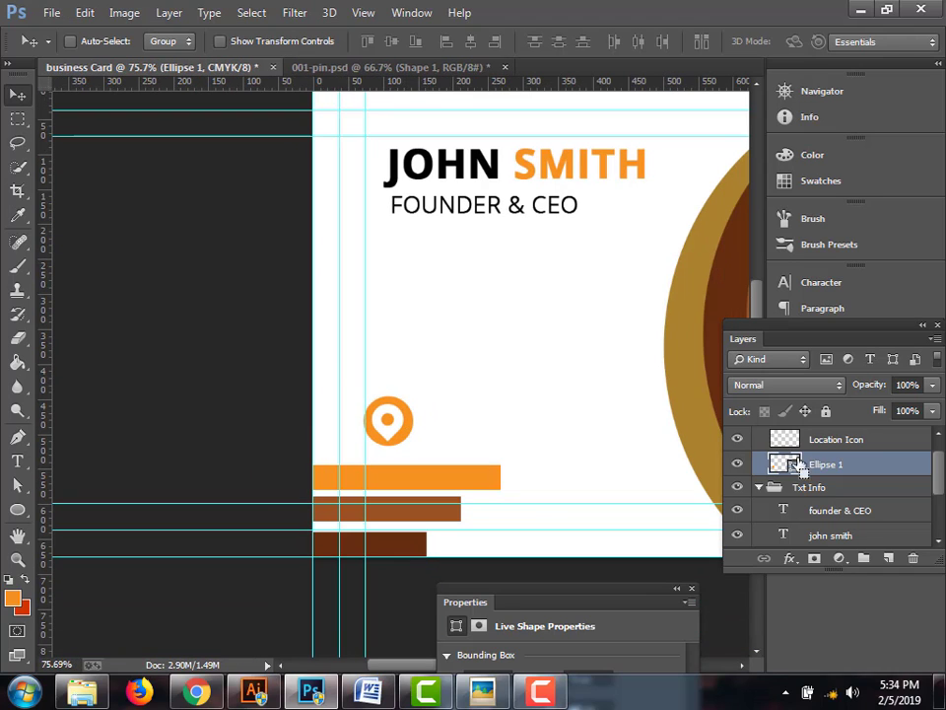
# Scale the location pin and its orange circle together to about 67.6% around their common centre
pyautogui.keyDown('shift'); pyautogui.click(831, 441); pyautogui.keyUp('shift')
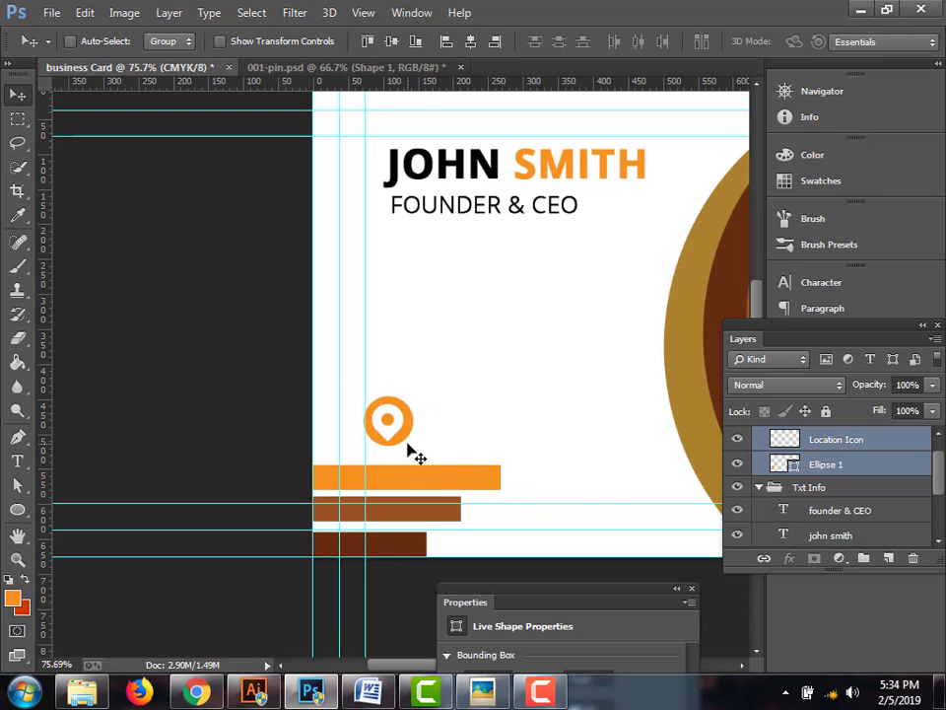
pyautogui.press('t')
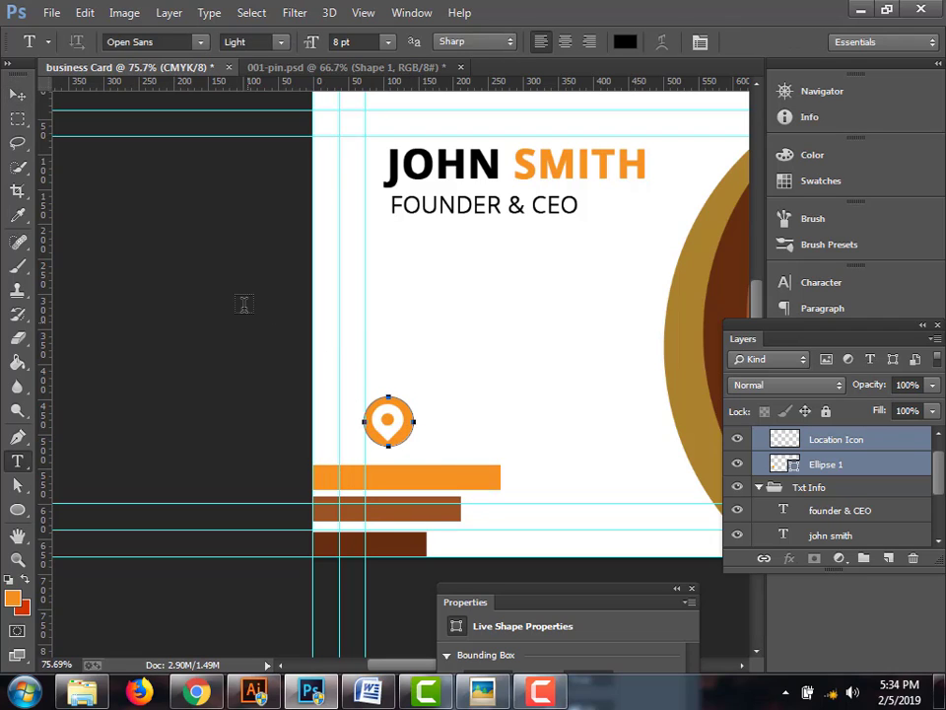
pyautogui.hotkey('ctrl', 't')
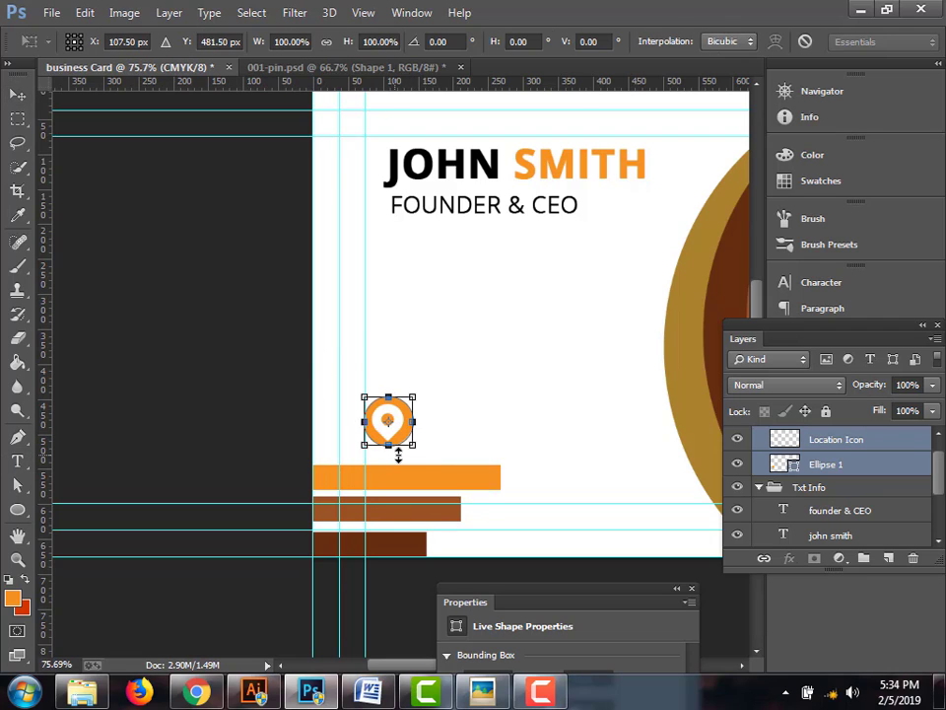
pyautogui.scroll(2, 393, 423)
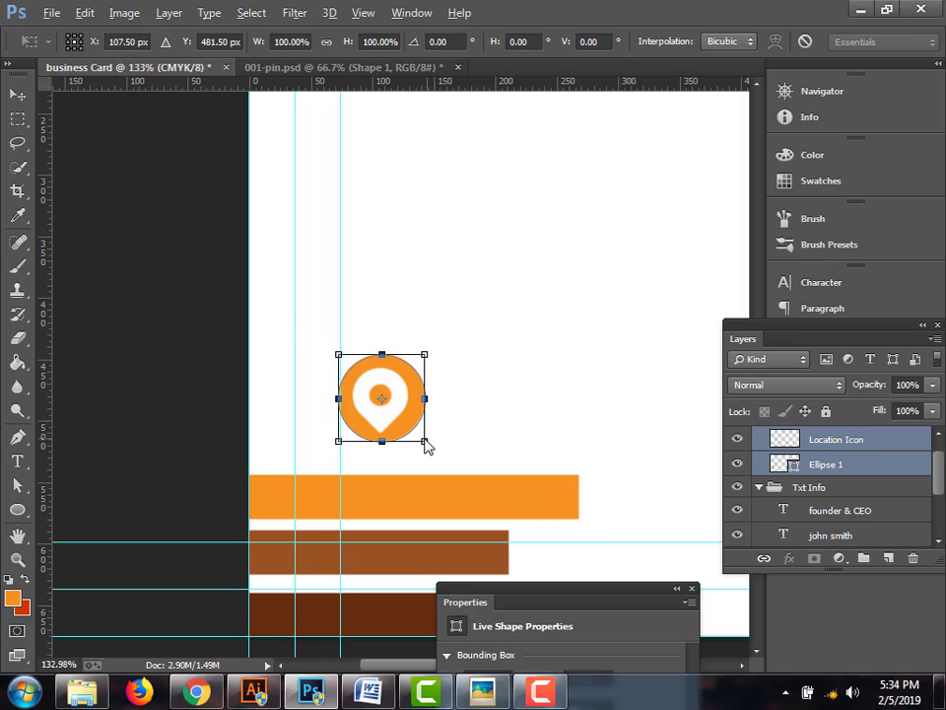
pyautogui.moveTo(424, 441); pyautogui.dragTo(412, 427)
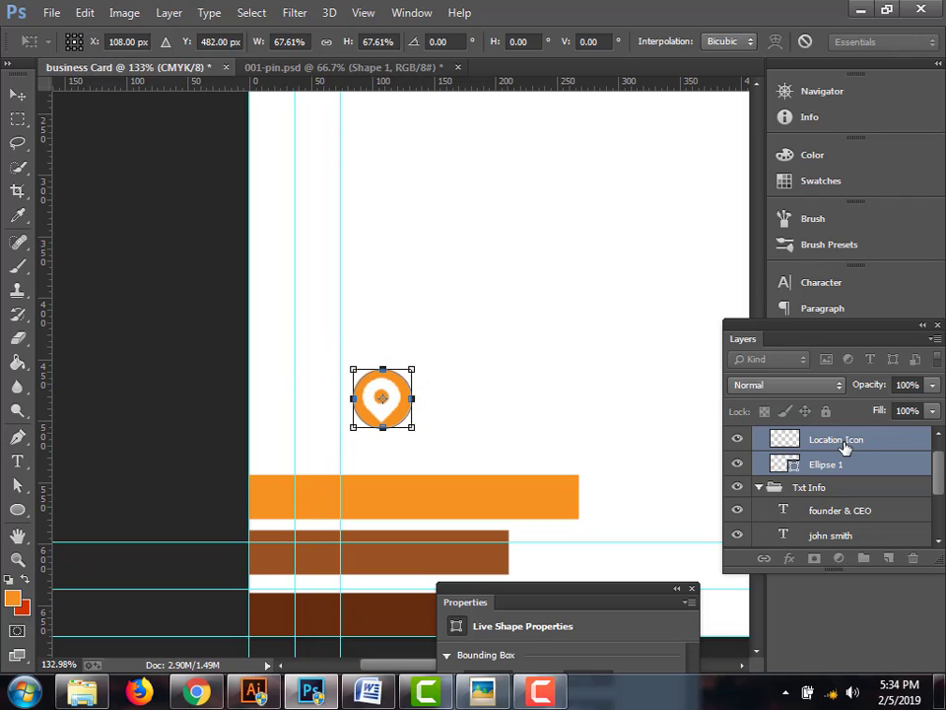
pyautogui.press('Return')
# Scale only the location pin to about 93.6% width and 91.7% height inside the orange circle
pyautogui.press('t')
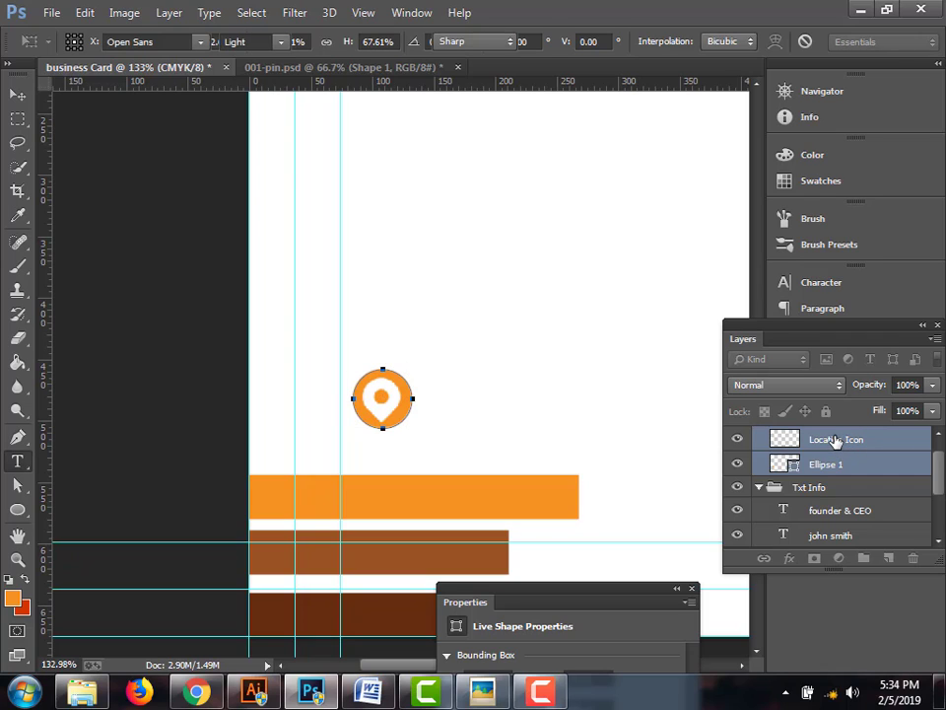
pyautogui.click(836, 441)
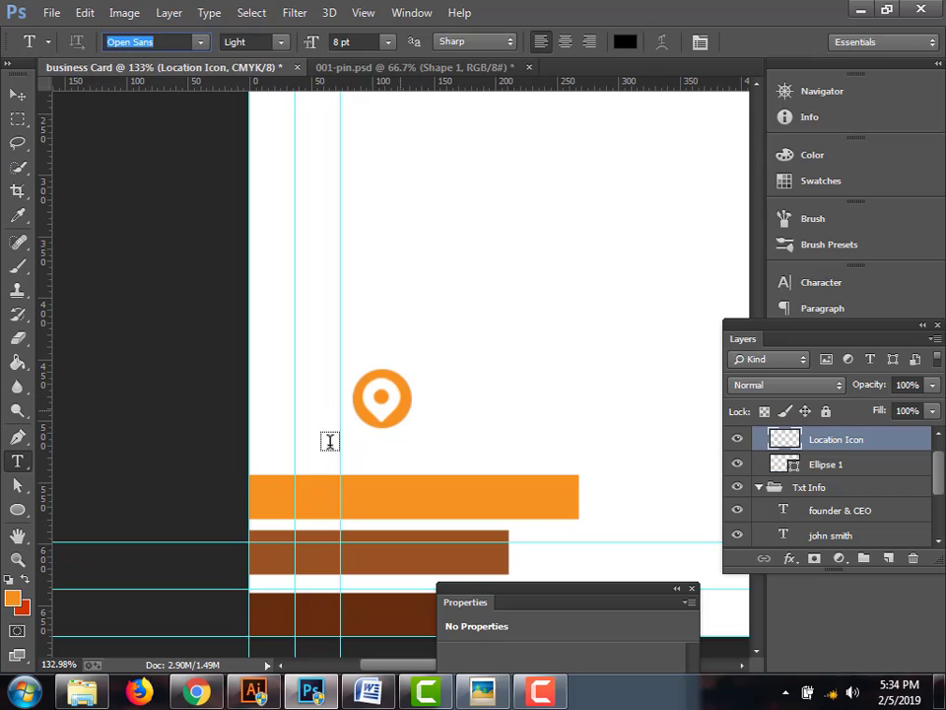
pyautogui.write('Vani')
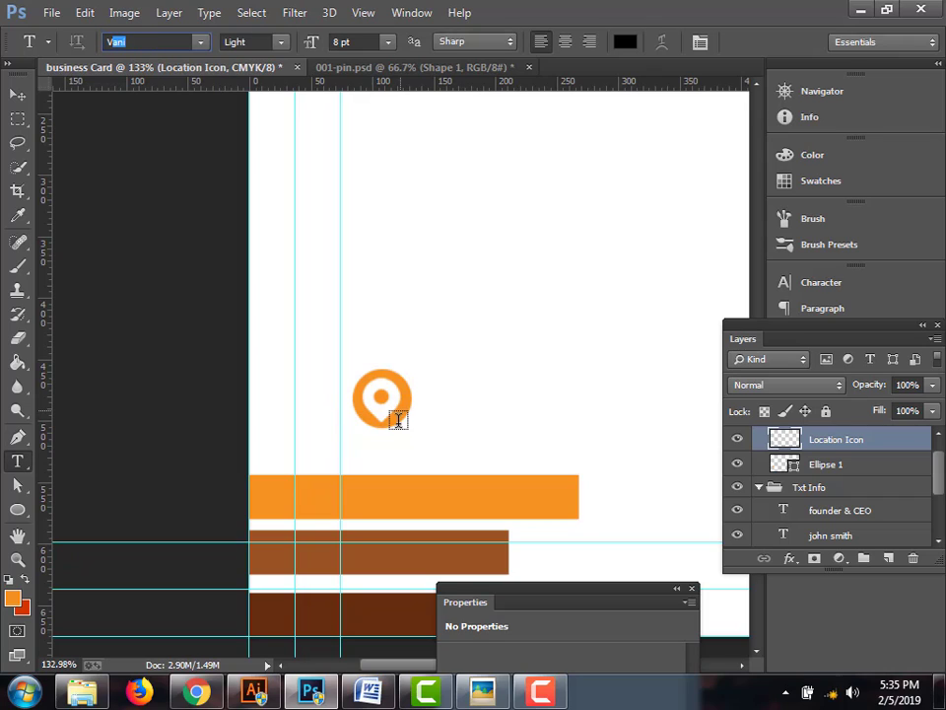
pyautogui.click(17, 94)
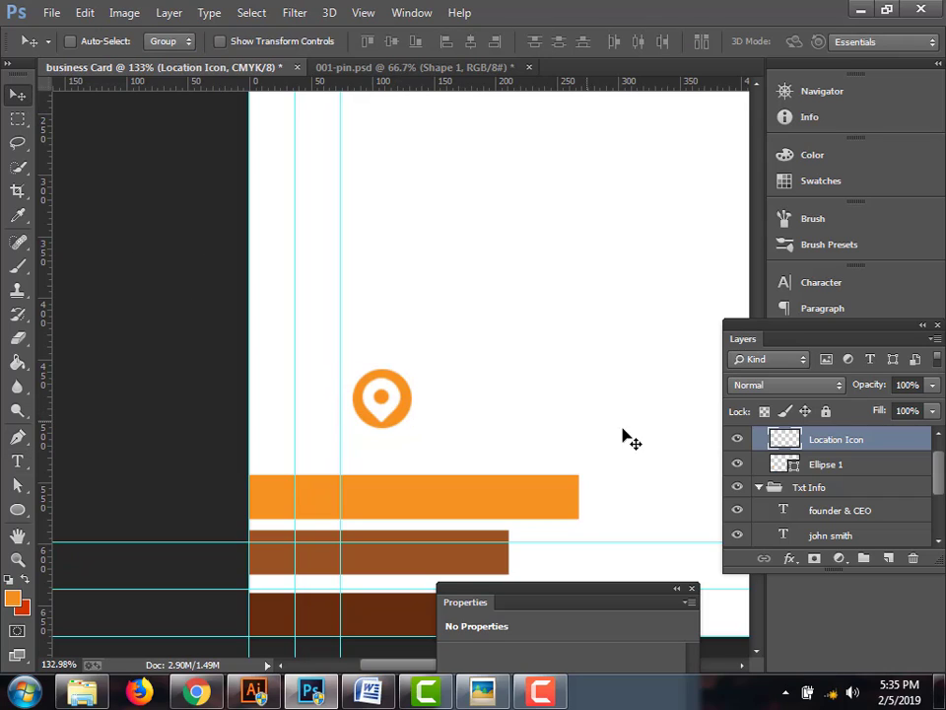
pyautogui.hotkey('ctrl', 't')
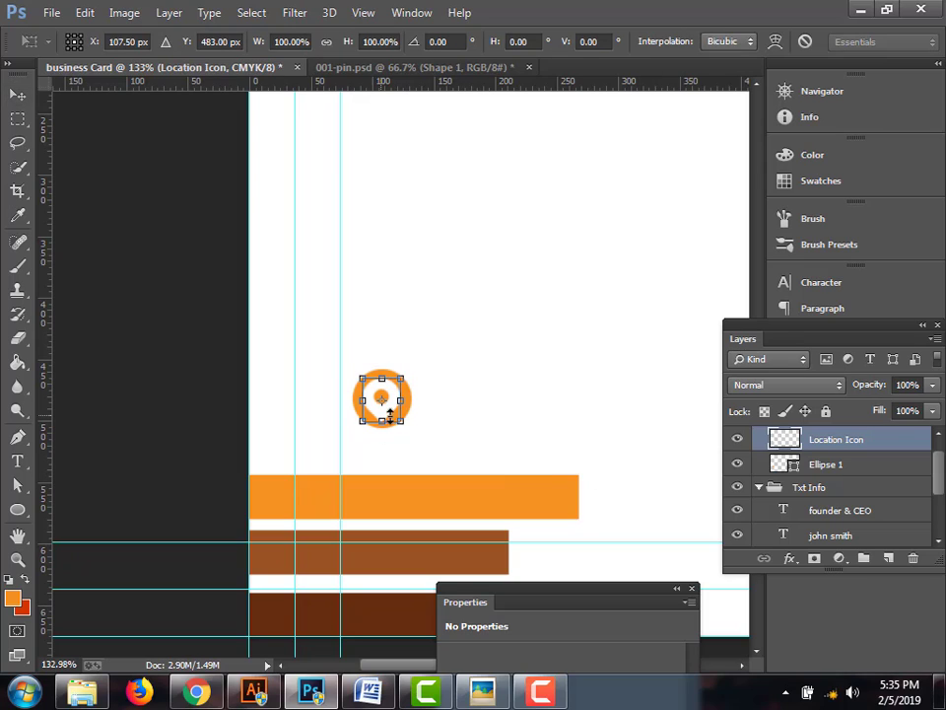
pyautogui.moveTo(398, 422)
pyautogui.mouseDown()
pyautogui.moveTo(389, 413)
pyautogui.moveTo(406, 424)
pyautogui.mouseUp()
pyautogui.doubleClick(468, 461)
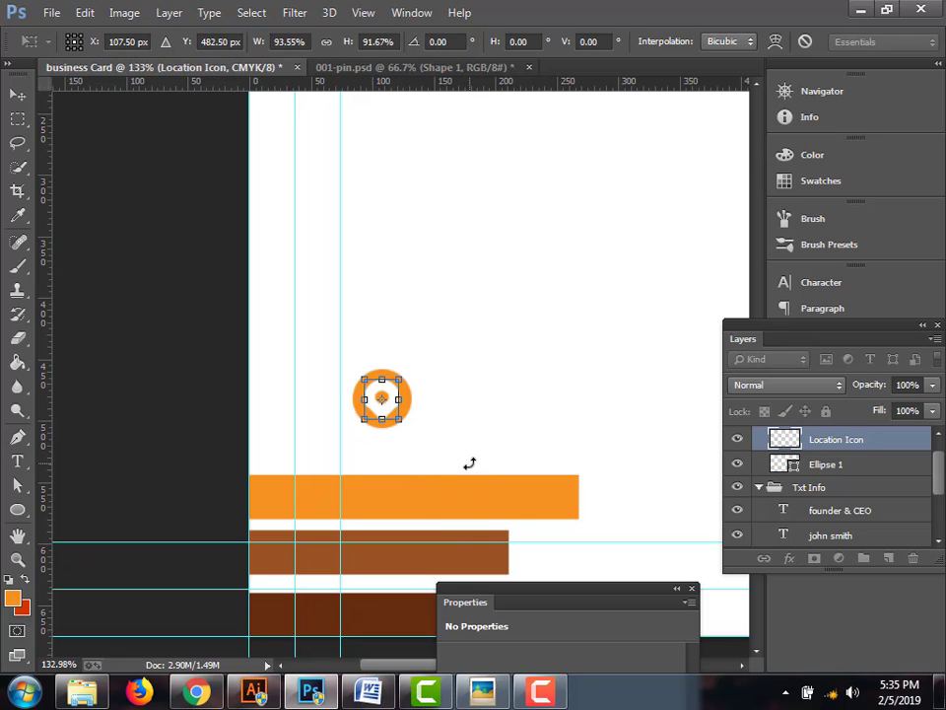
pyautogui.scroll(-1, 455, 431)
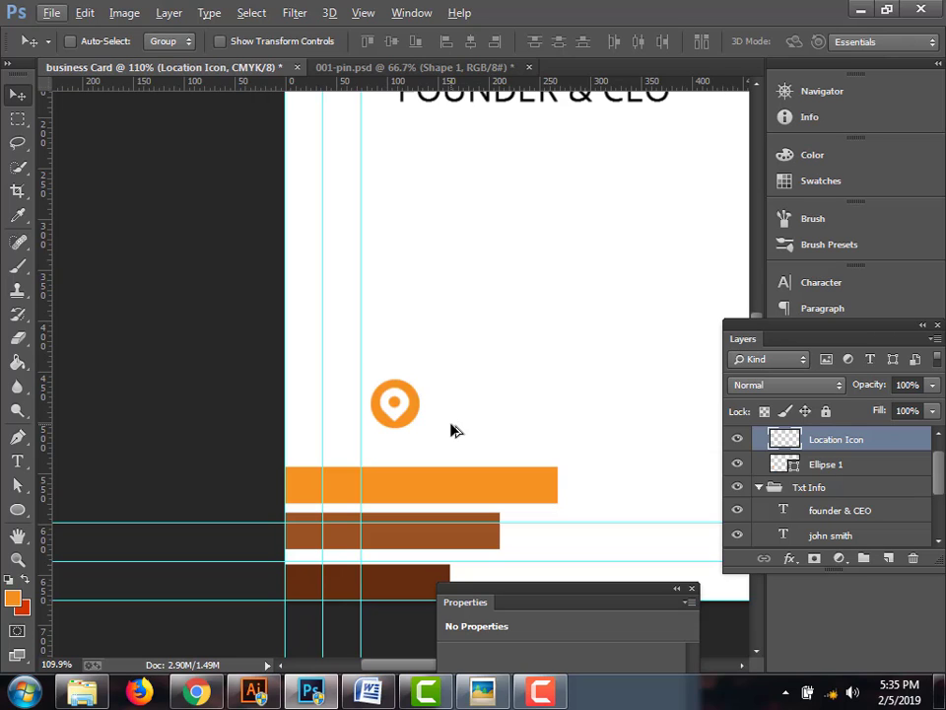
# Duplicate the orange circle layer and recolour the copy brown (9a5424), sampled from the middle corner bar
pyautogui.scroll(3, 404, 407)
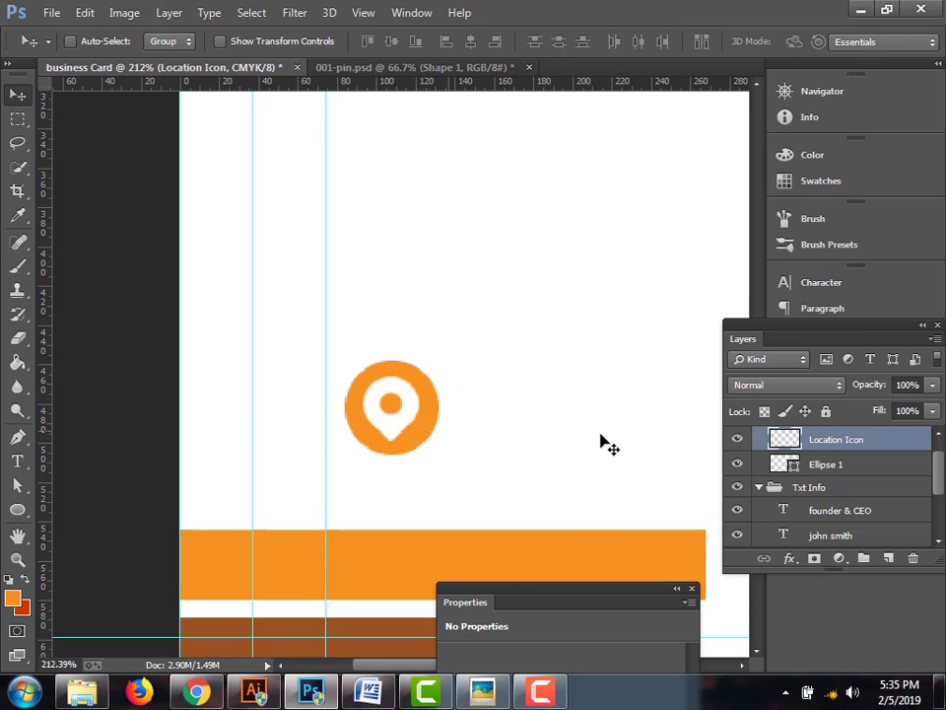
pyautogui.click(828, 466)
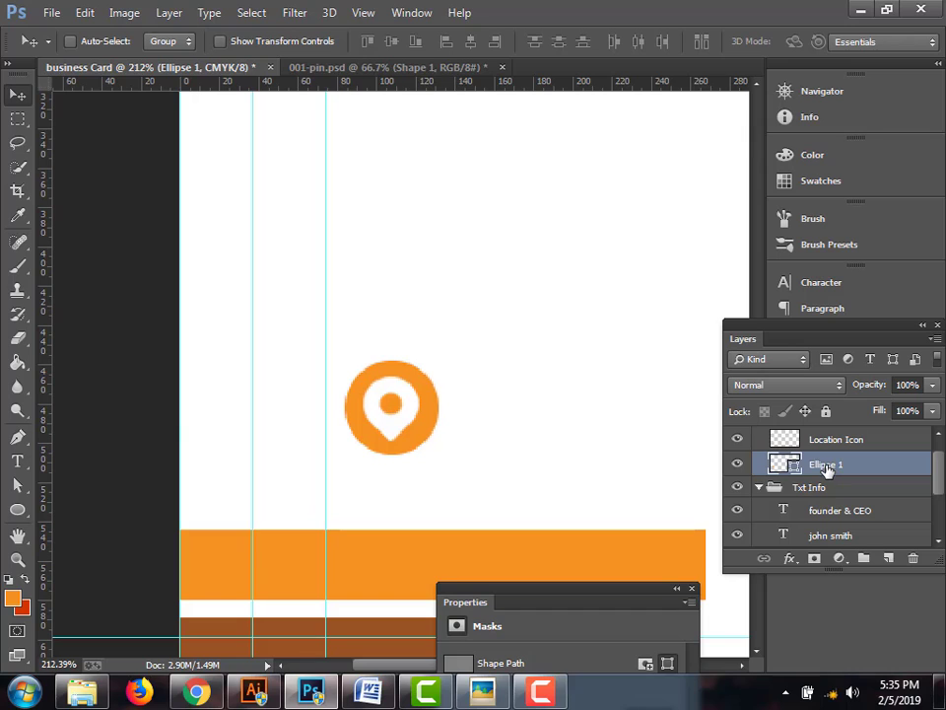
pyautogui.moveTo(826, 470); pyautogui.dragTo(890, 559)
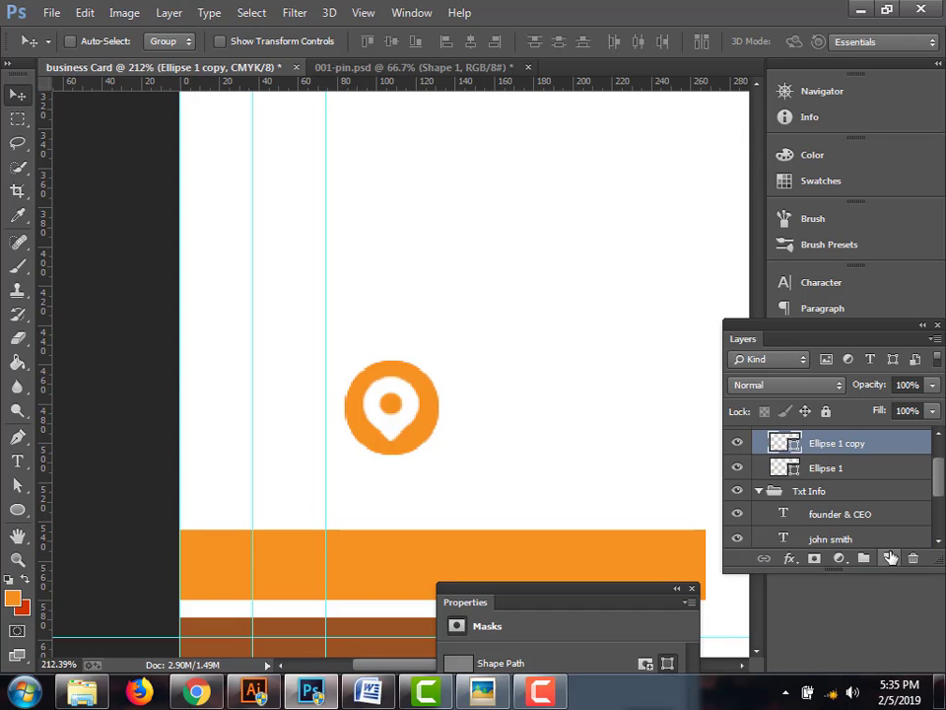
pyautogui.doubleClick(795, 449)
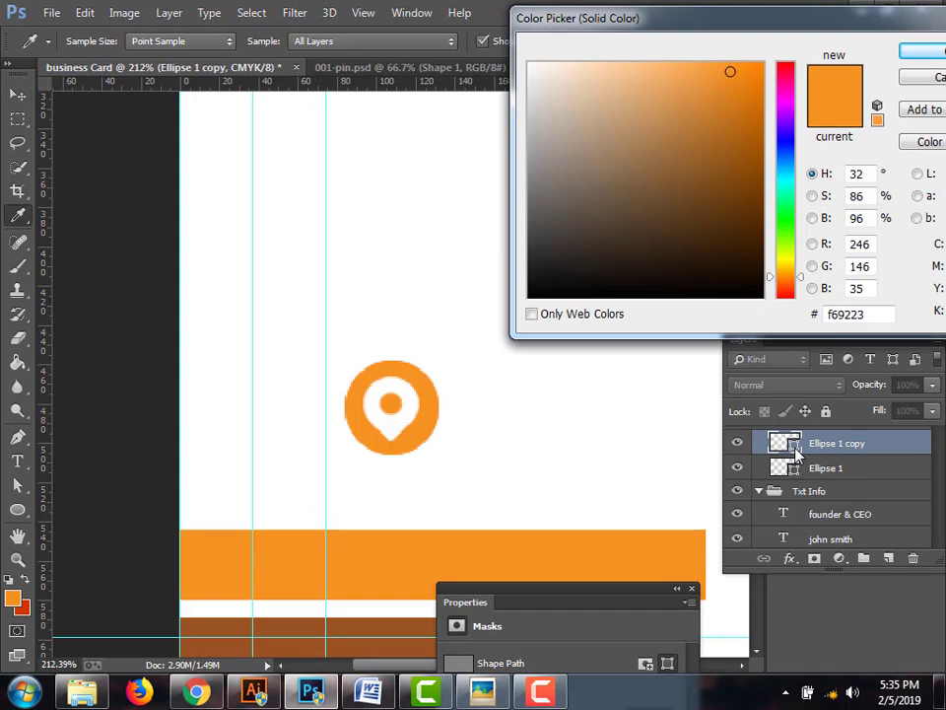
pyautogui.click(376, 620)
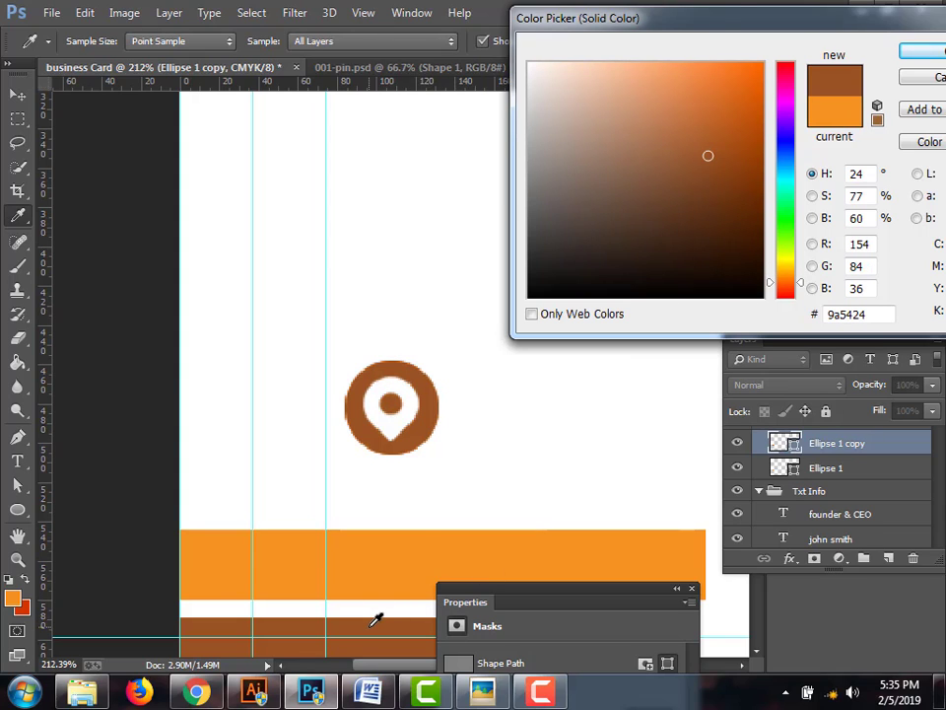
pyautogui.click(916, 58)
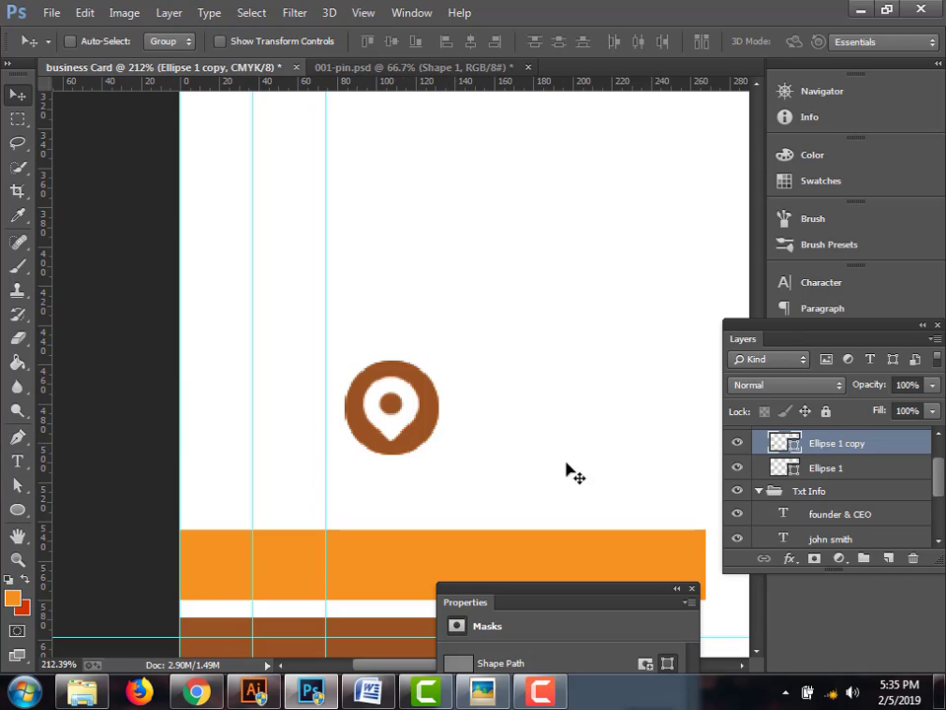
# Try to pull the brown circle's left anchor point inward with the Direct Selection tool, and undo the change
pyautogui.click(15, 445)
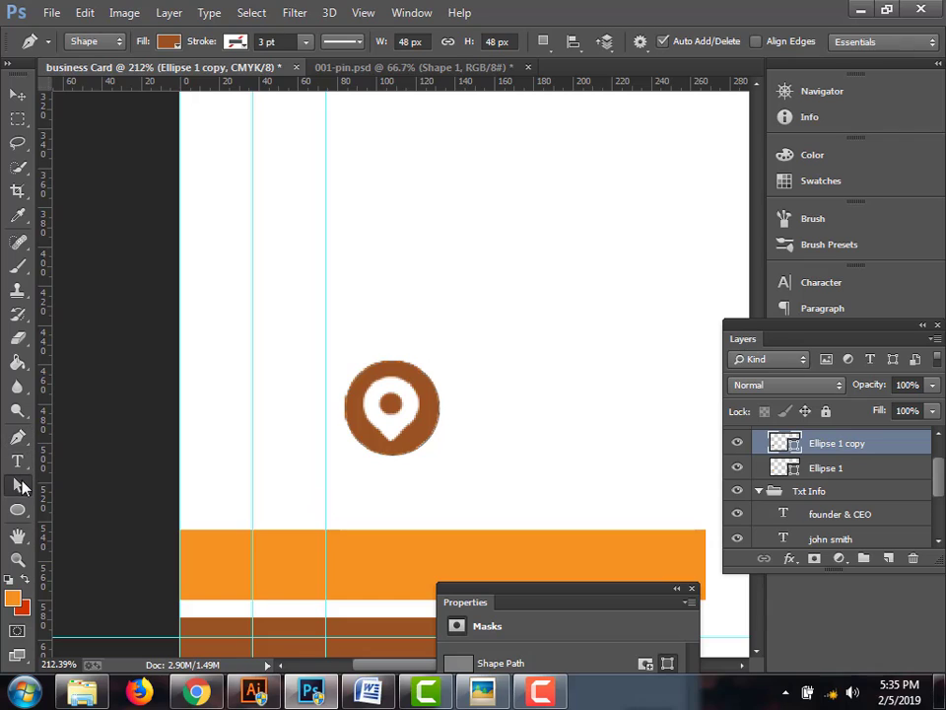
pyautogui.moveTo(17, 484); pyautogui.dragTo(78, 489)
pyautogui.click(107, 498)
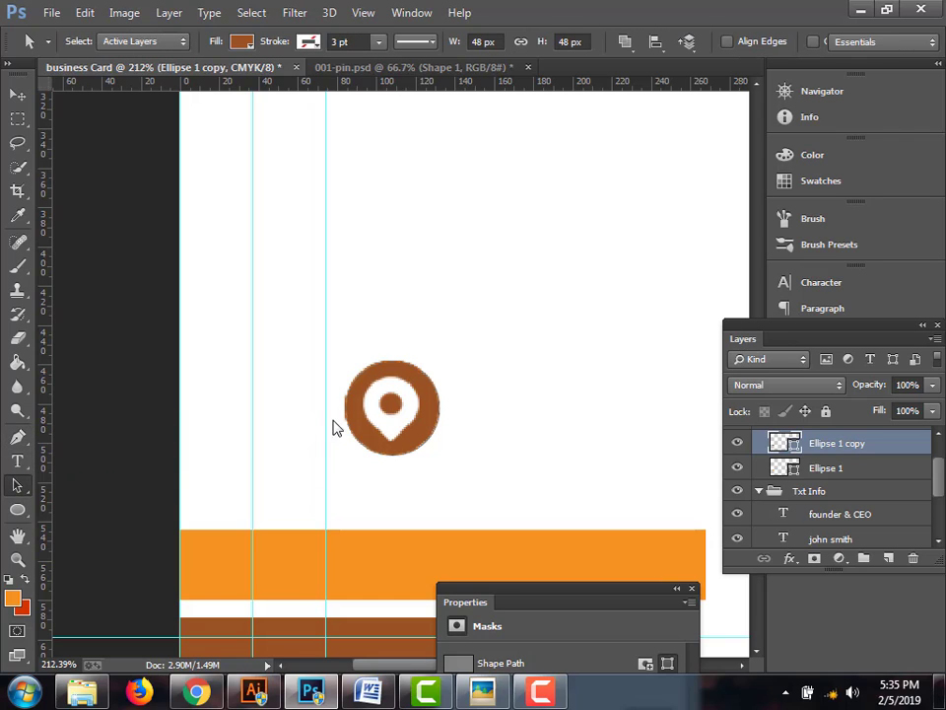
pyautogui.click(368, 418)
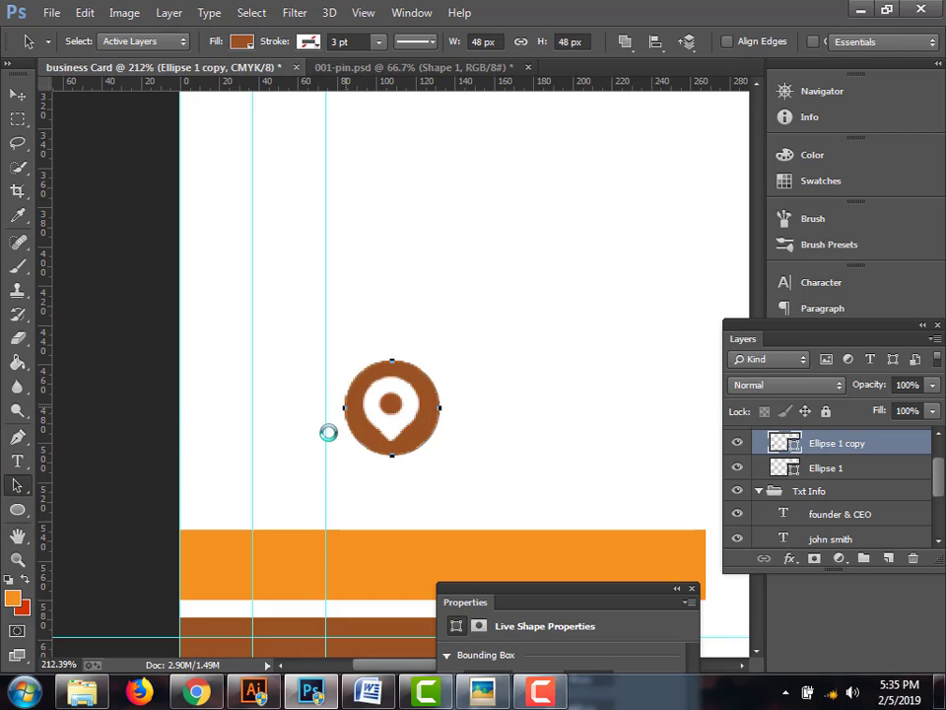
pyautogui.click(18, 441)
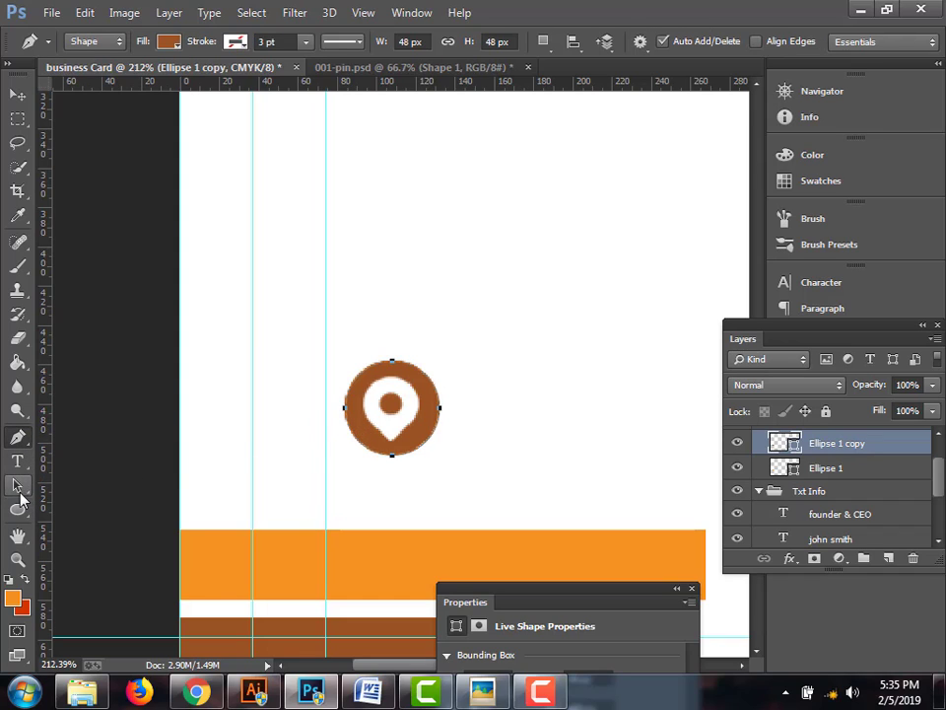
pyautogui.click(18, 490)
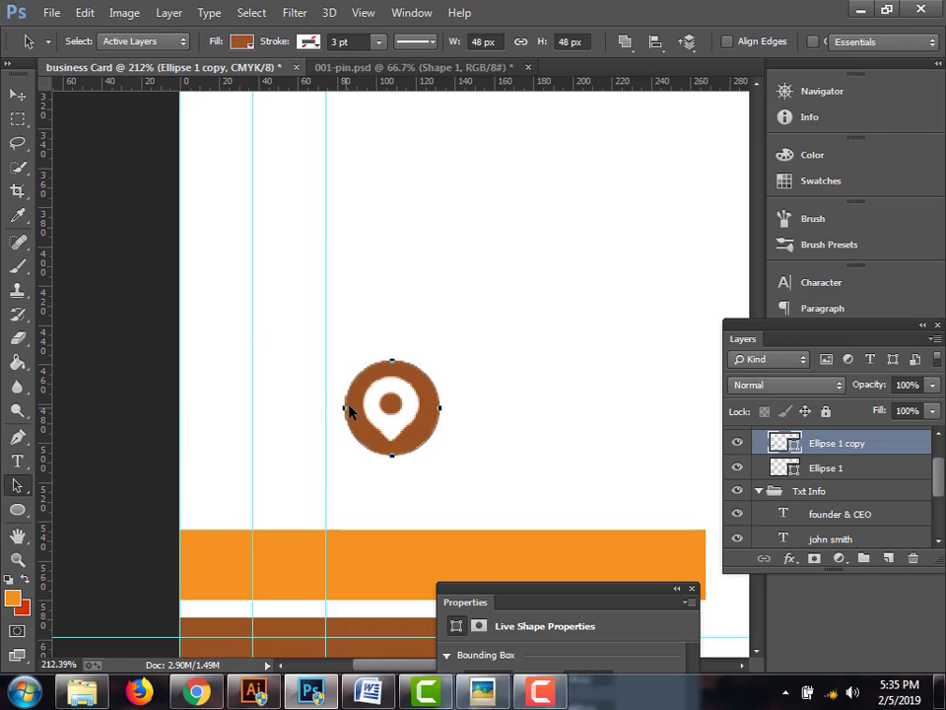
pyautogui.moveTo(350, 412); pyautogui.dragTo(364, 411)
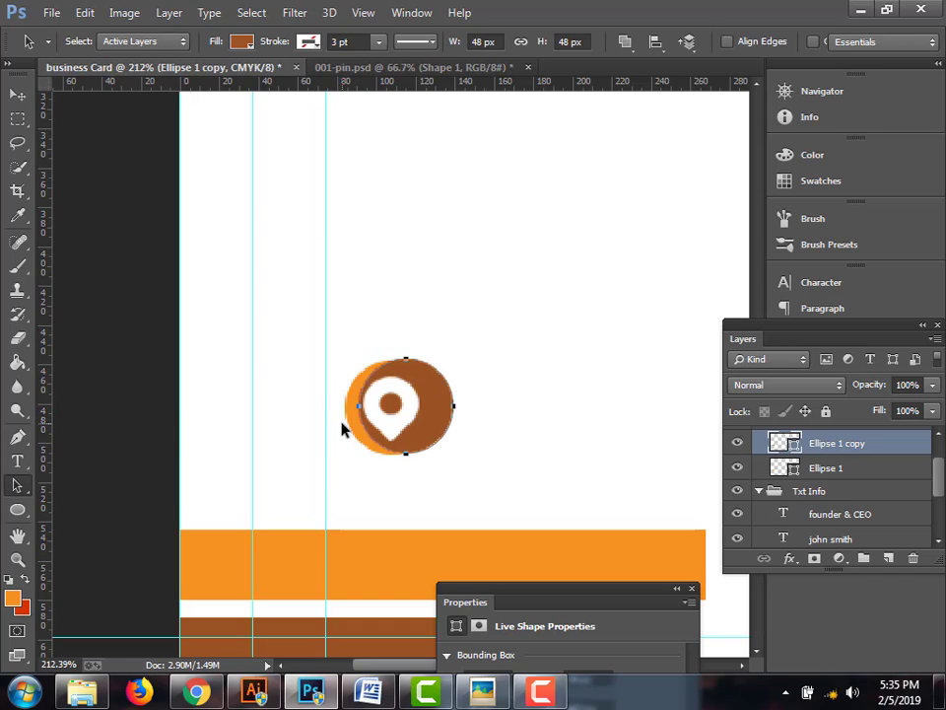
pyautogui.hotkey('ctrl', 'z')
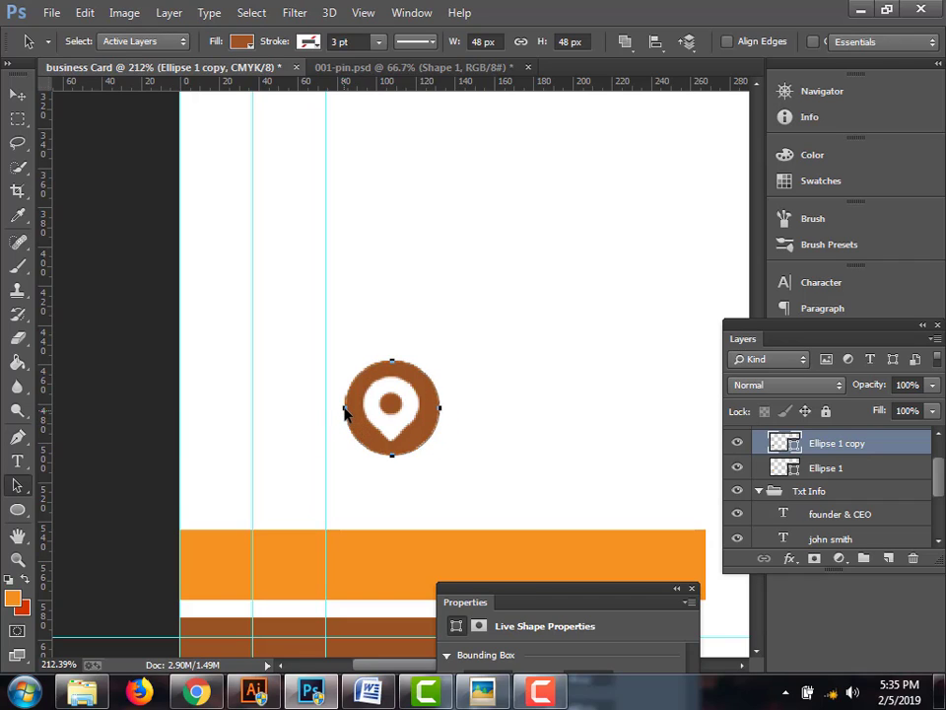
# Reselect the brown circle's path, try again to shift the brown shape towards the right, and undo it
pyautogui.click(439, 457)
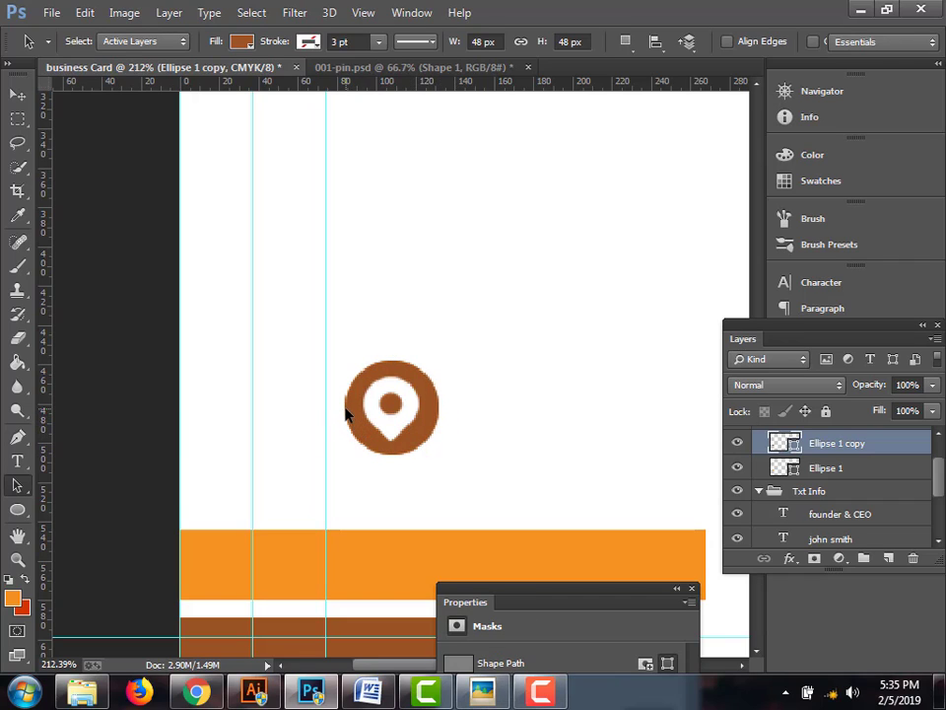
pyautogui.click(345, 412)
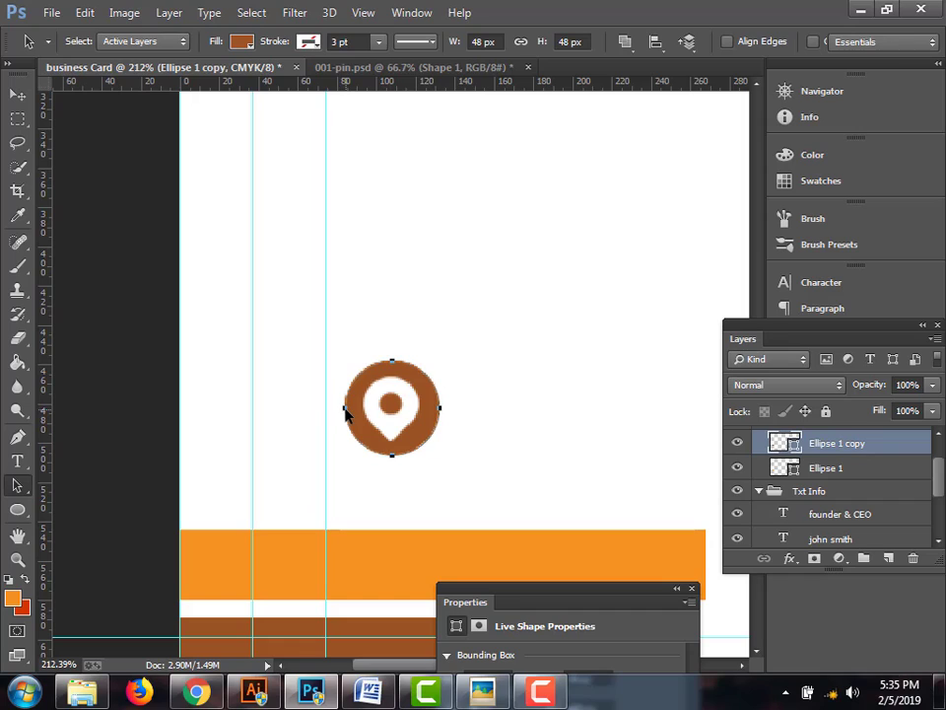
pyautogui.moveTo(365, 412)
pyautogui.mouseDown()
pyautogui.moveTo(375, 409)
pyautogui.moveTo(363, 412)
pyautogui.mouseUp()
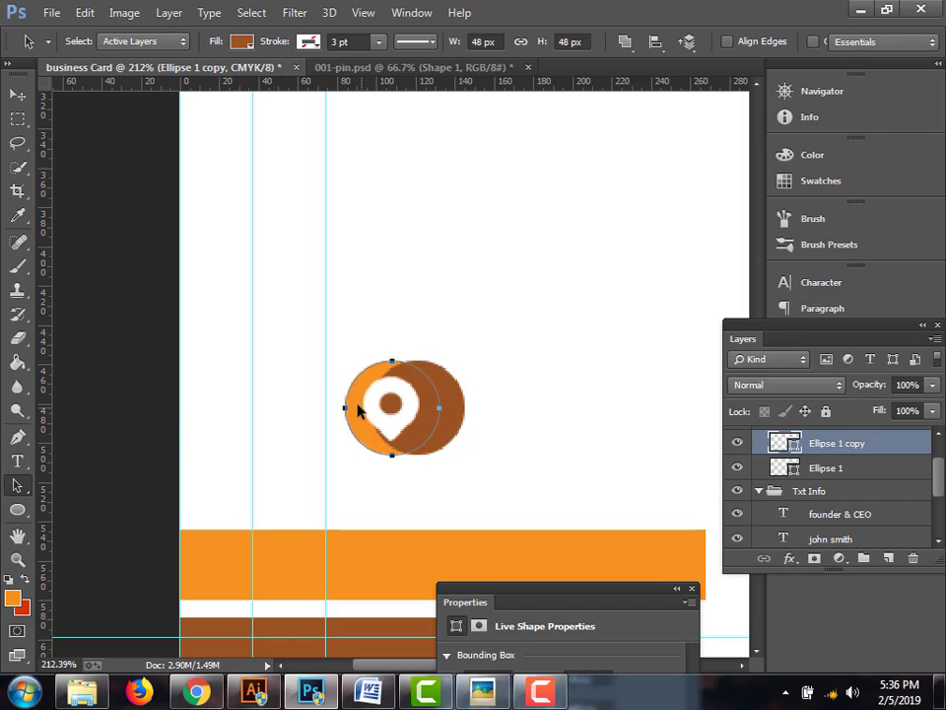
pyautogui.hotkey('ctrl', 'z')
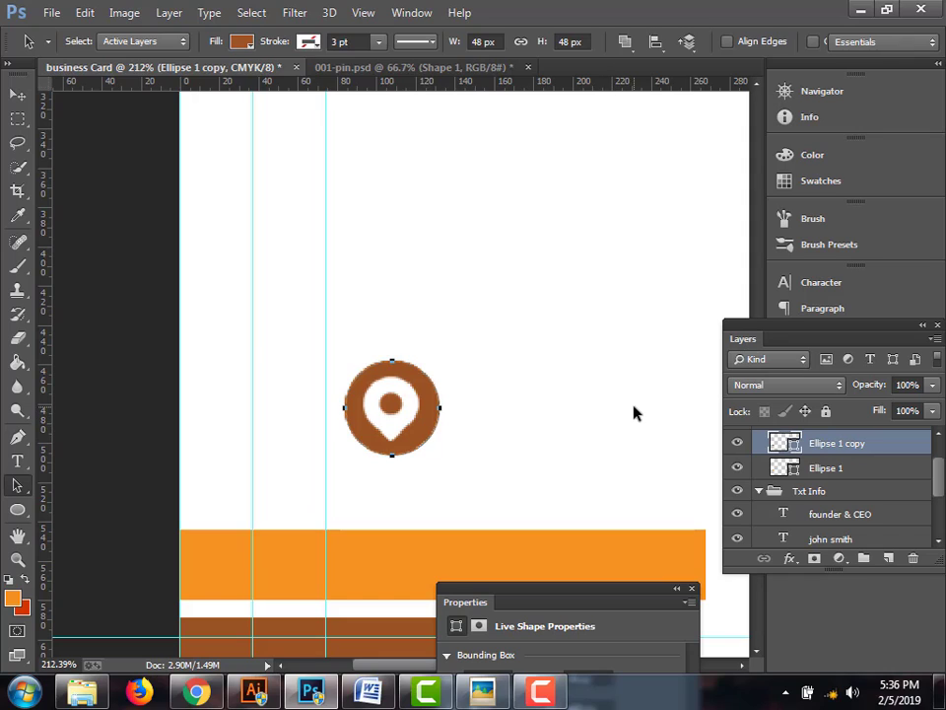
# Try narrowing the brown circle to 81.25% width from its left side with Free Transform, and undo it
pyautogui.hotkey('ctrl', 't')
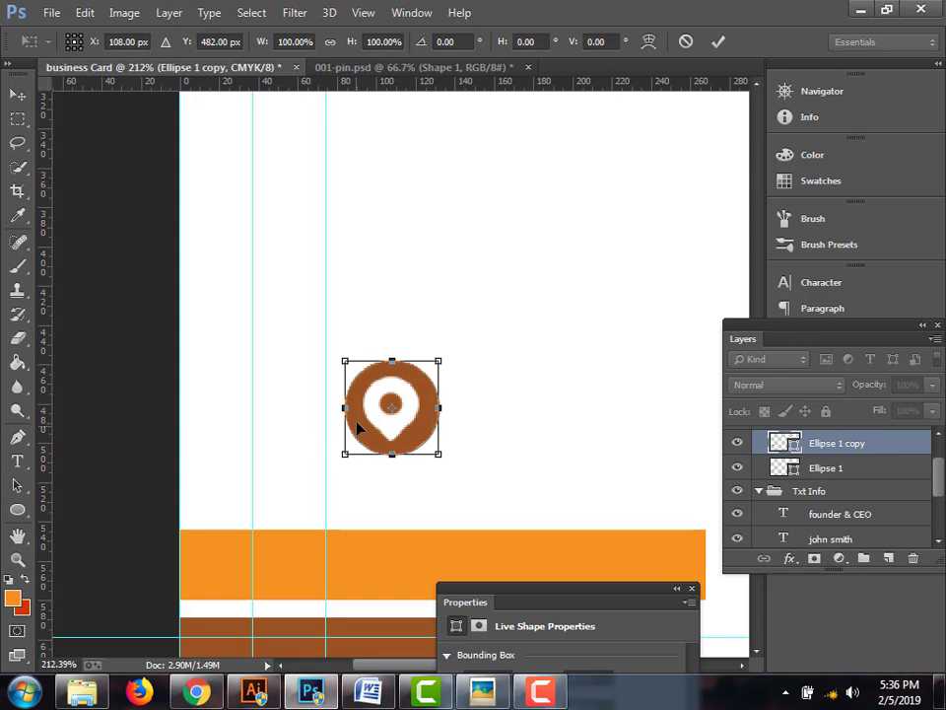
pyautogui.moveTo(347, 407)
pyautogui.mouseDown()
pyautogui.moveTo(385, 407)
pyautogui.moveTo(364, 408)
pyautogui.mouseUp()
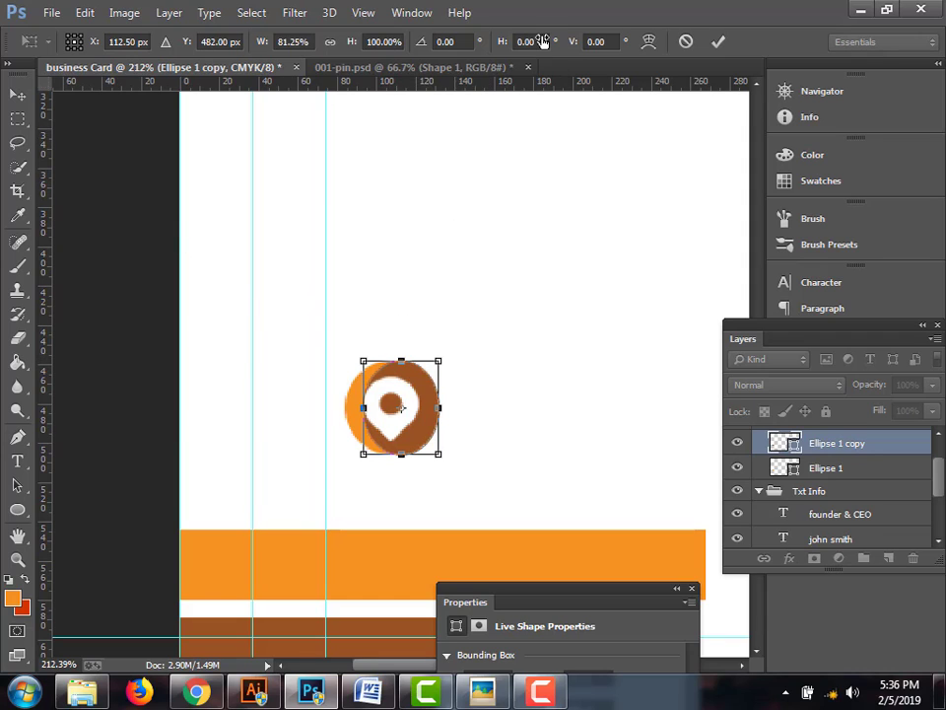
pyautogui.hotkey('ctrl', 'z')
pyautogui.click(718, 42)
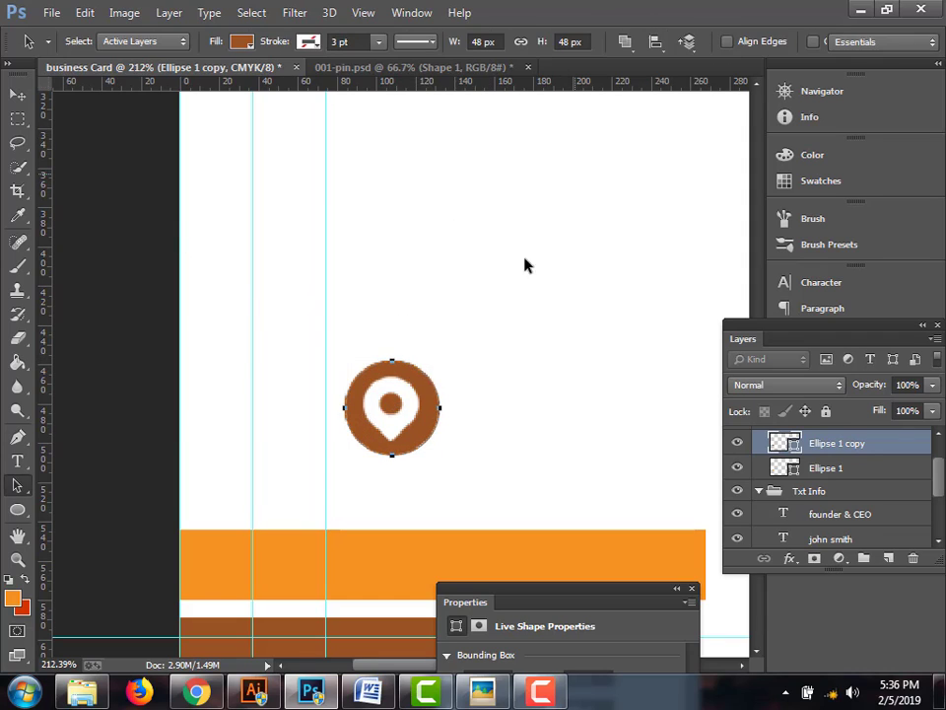
# Skew the brown circle copy by pulling its upper-right corner inward to about 2.81° horizontally, and accept its conversion to a regular path
pyautogui.rightClick(409, 398)
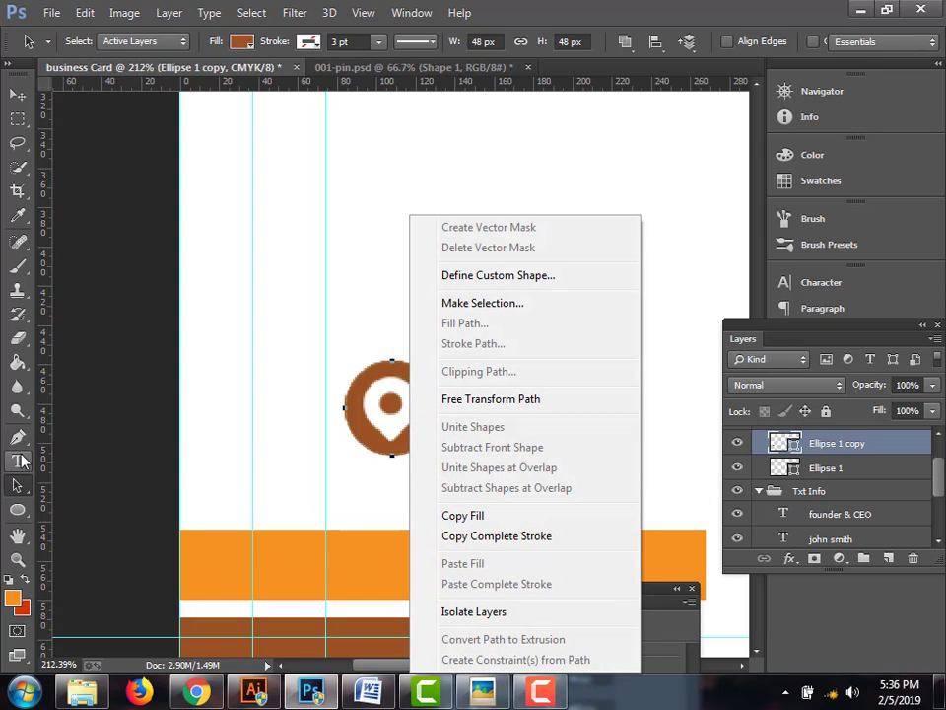
pyautogui.click(15, 84)
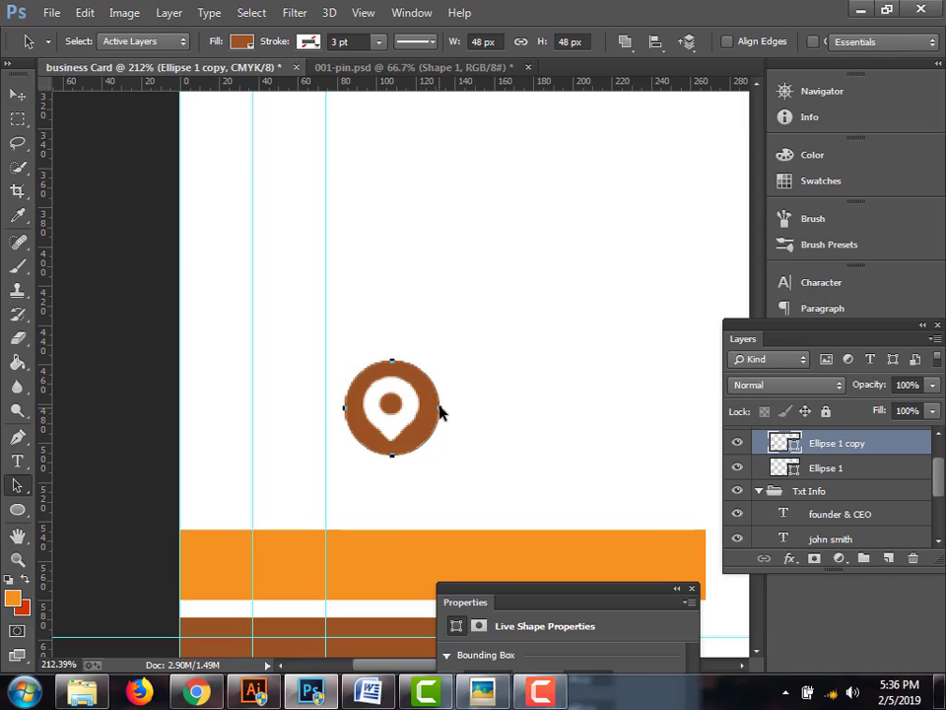
pyautogui.rightClick(431, 396)
pyautogui.press('Escape')
pyautogui.hotkey('ctrl', 't')
pyautogui.rightClick(437, 389)
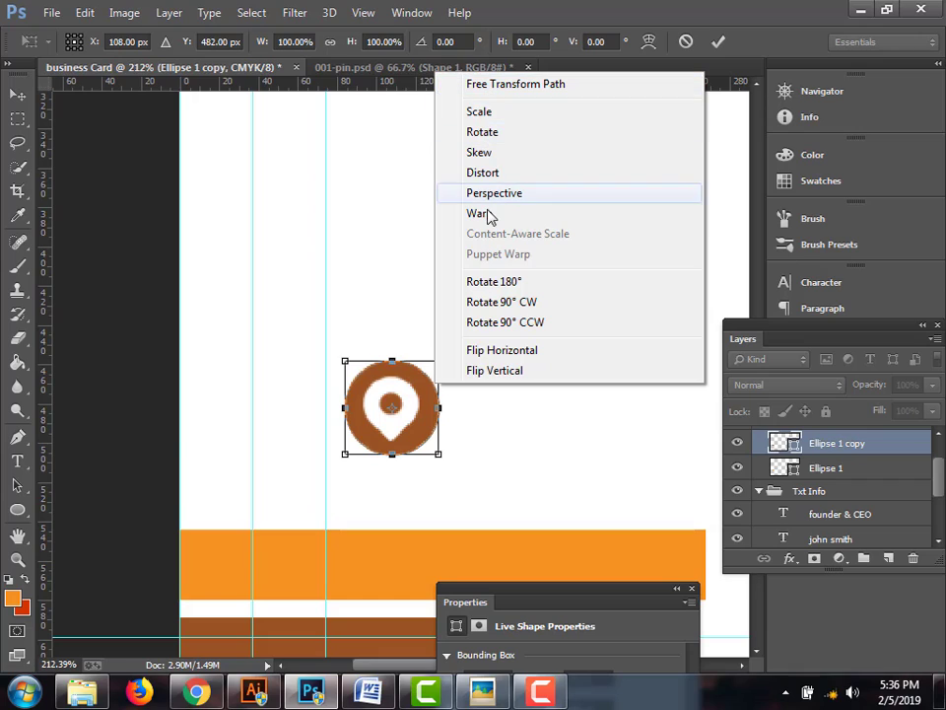
pyautogui.click(480, 153)
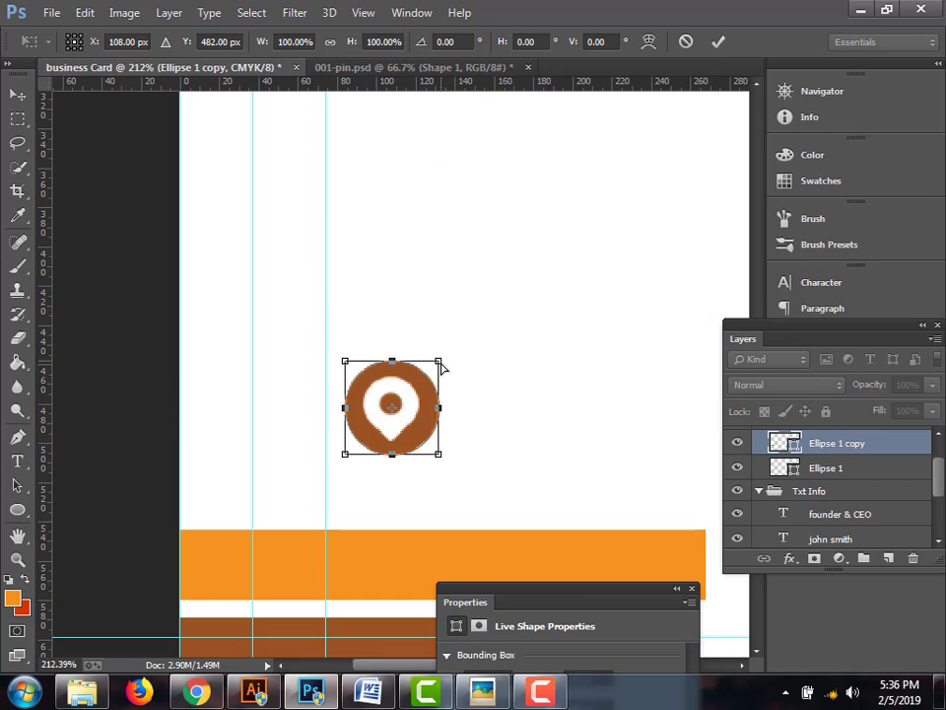
pyautogui.moveTo(440, 366)
pyautogui.mouseDown()
pyautogui.moveTo(452, 362)
pyautogui.moveTo(446, 370)
pyautogui.moveTo(435, 360)
pyautogui.mouseUp()
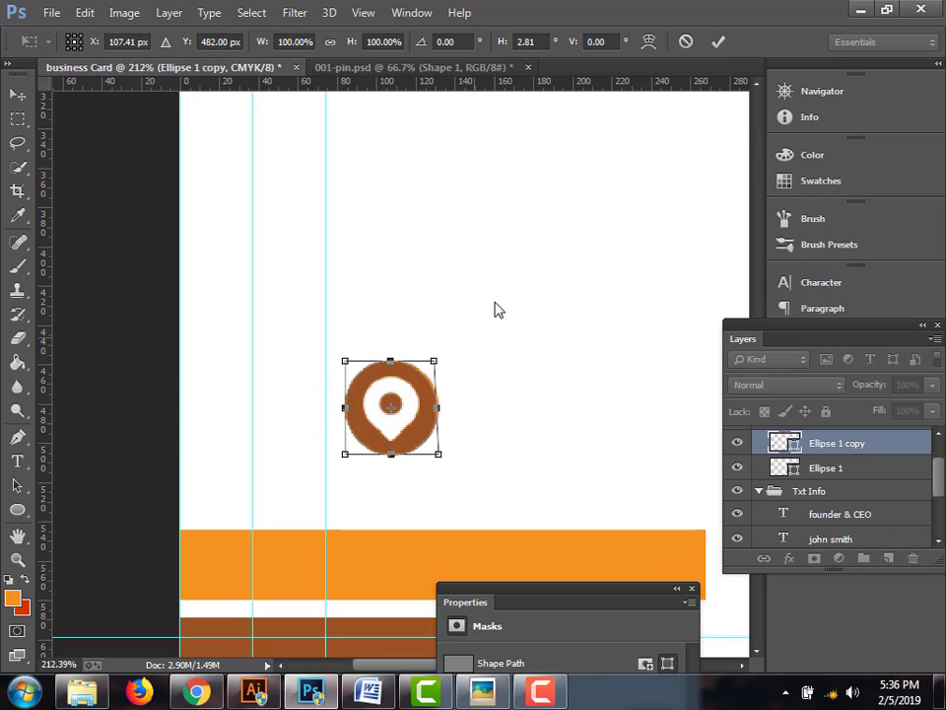
pyautogui.click(718, 42)
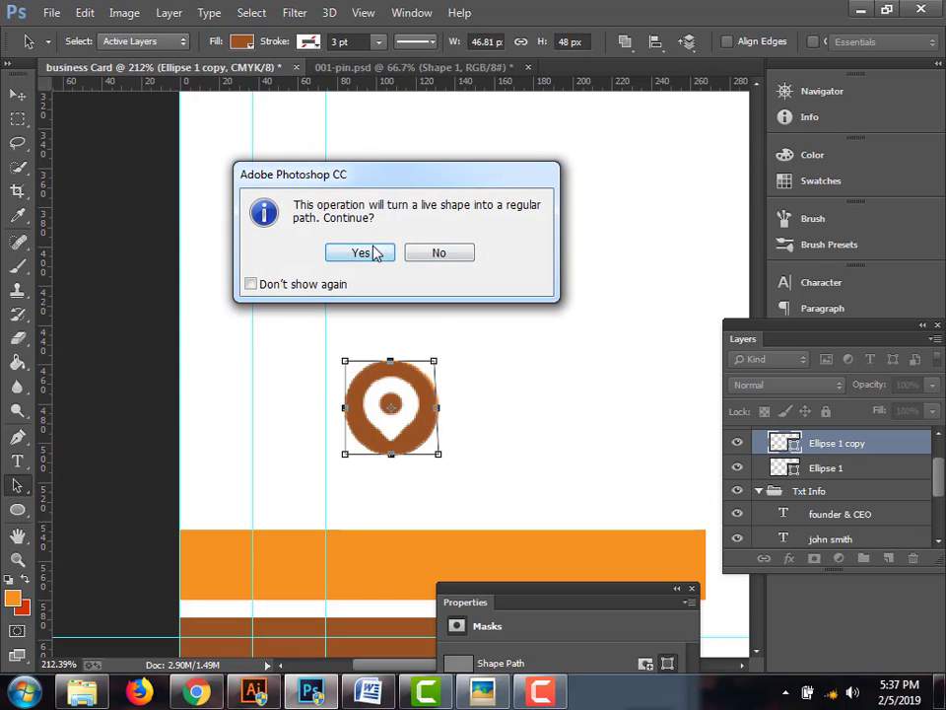
pyautogui.click(361, 253)
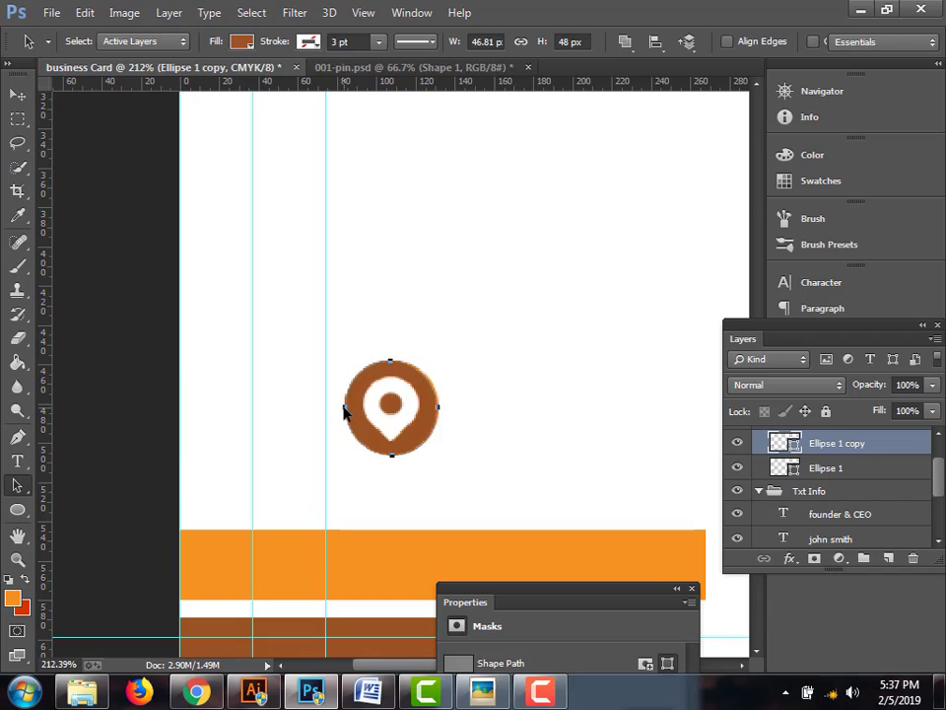
# Move the brown shape's path slightly up and delete its left anchor point with the Delete Anchor Point tool
pyautogui.moveTo(347, 406)
pyautogui.mouseDown()
pyautogui.moveTo(364, 408)
pyautogui.moveTo(345, 407)
pyautogui.mouseUp()
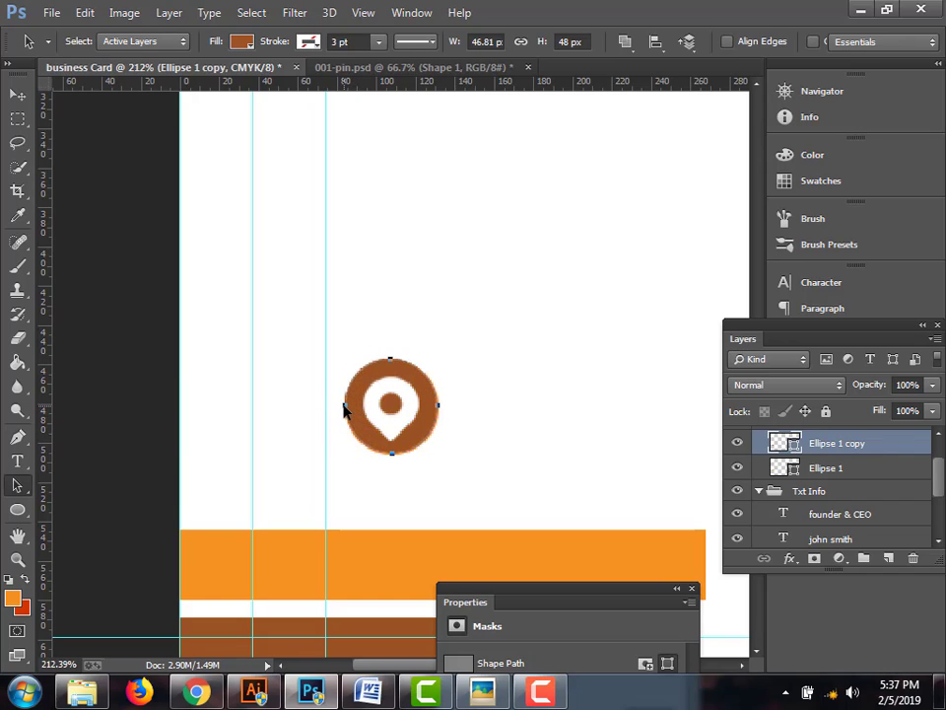
pyautogui.click(17, 438)
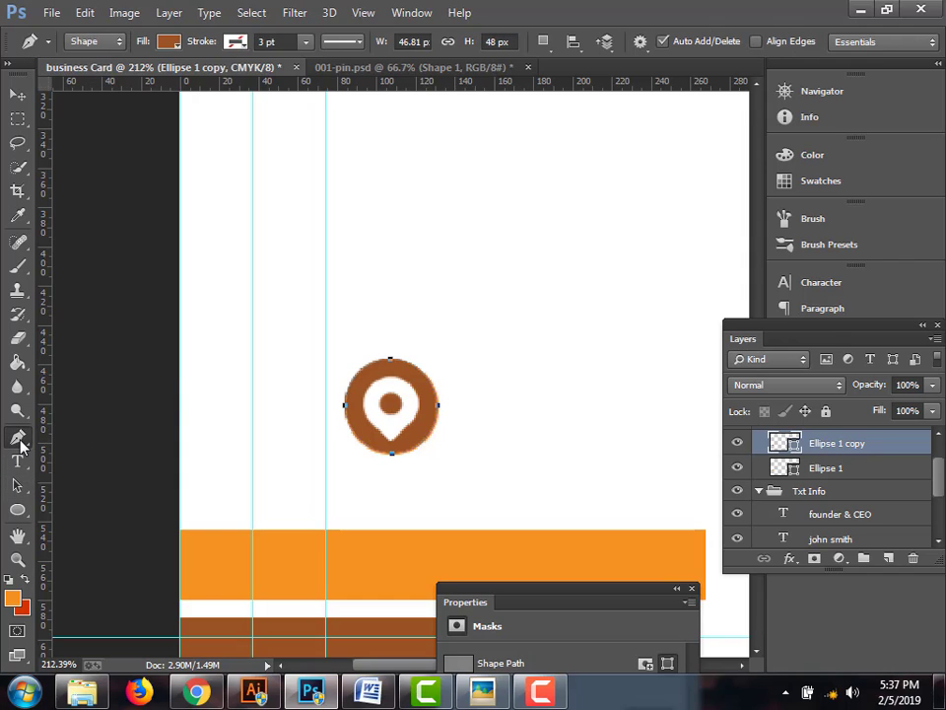
pyautogui.rightClick(17, 437)
pyautogui.click(74, 487)
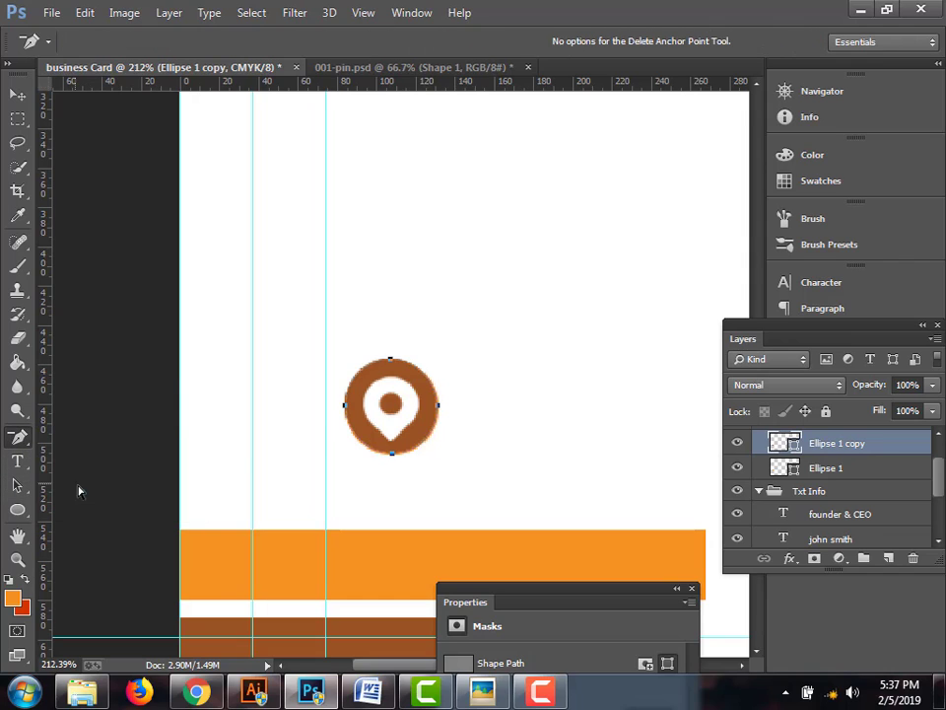
pyautogui.click(344, 406)
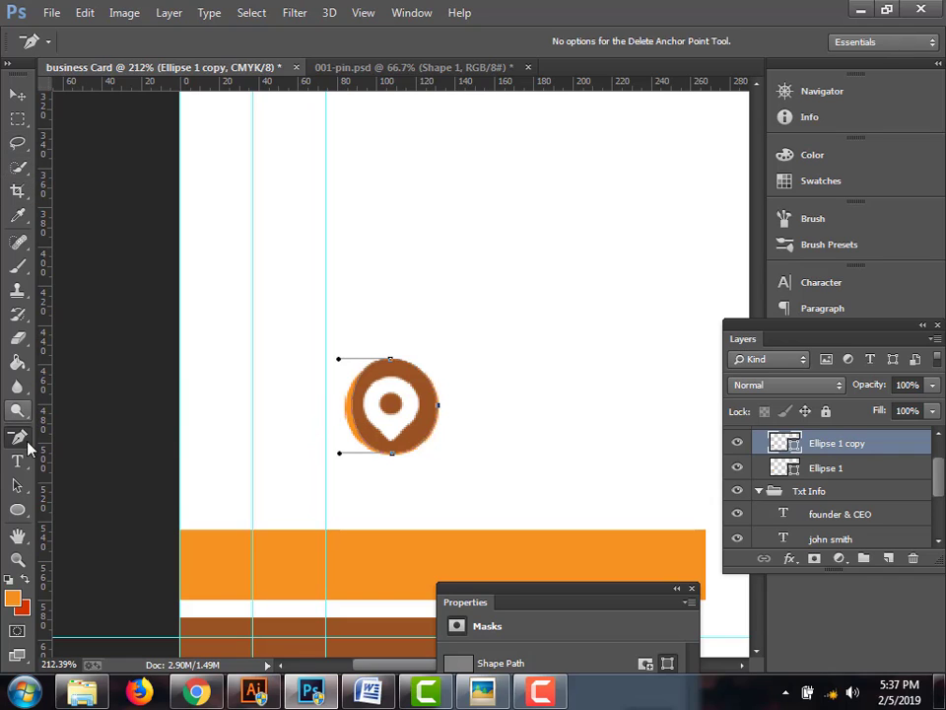
# Try shifting the brown shape by small amounts over the orange circle with the path selection tool
pyautogui.click(17, 485)
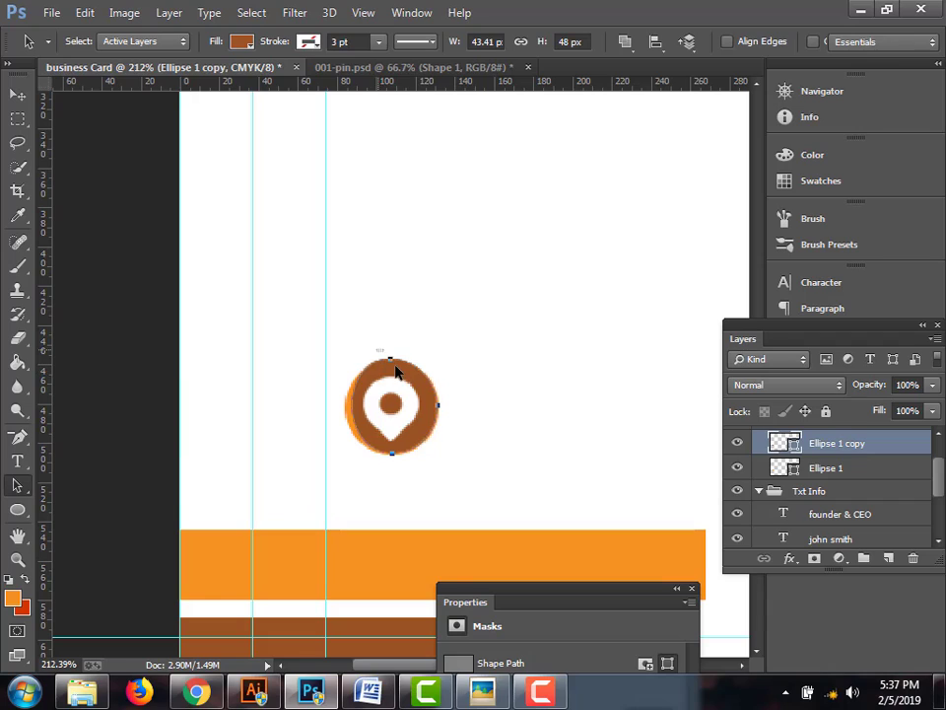
pyautogui.press('Down')
pyautogui.press('Down')
pyautogui.press('Down')
pyautogui.press('Up')
pyautogui.press('Up')
pyautogui.press('Up')
pyautogui.press('Up')
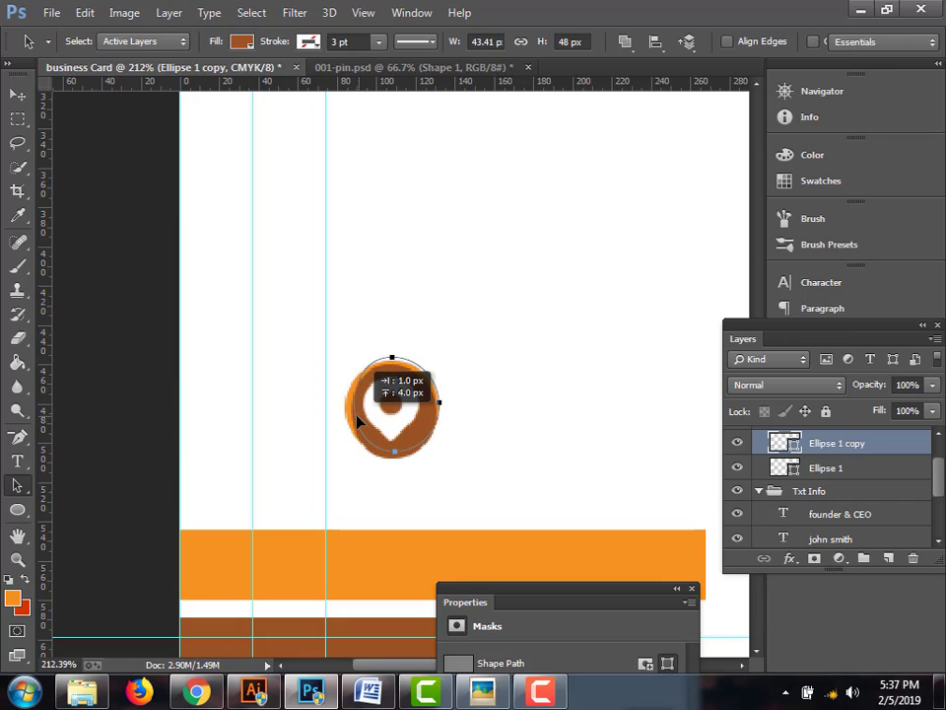
pyautogui.press('Down')
pyautogui.press('Down')
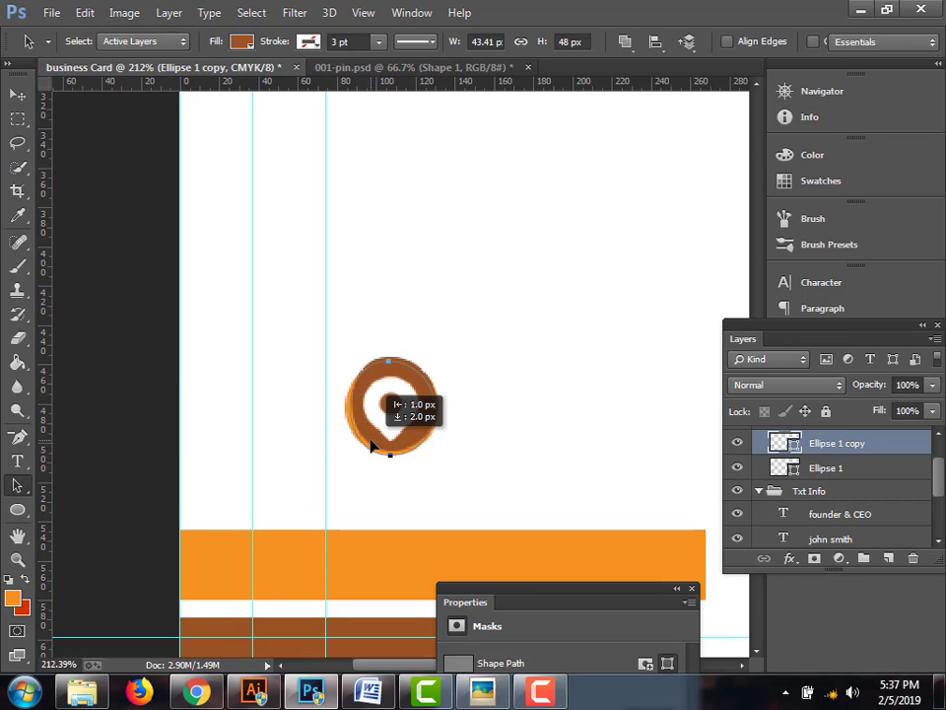
pyautogui.press('Right')
pyautogui.press('Right')
pyautogui.press('Right')
pyautogui.press('Right')
pyautogui.press('Right')
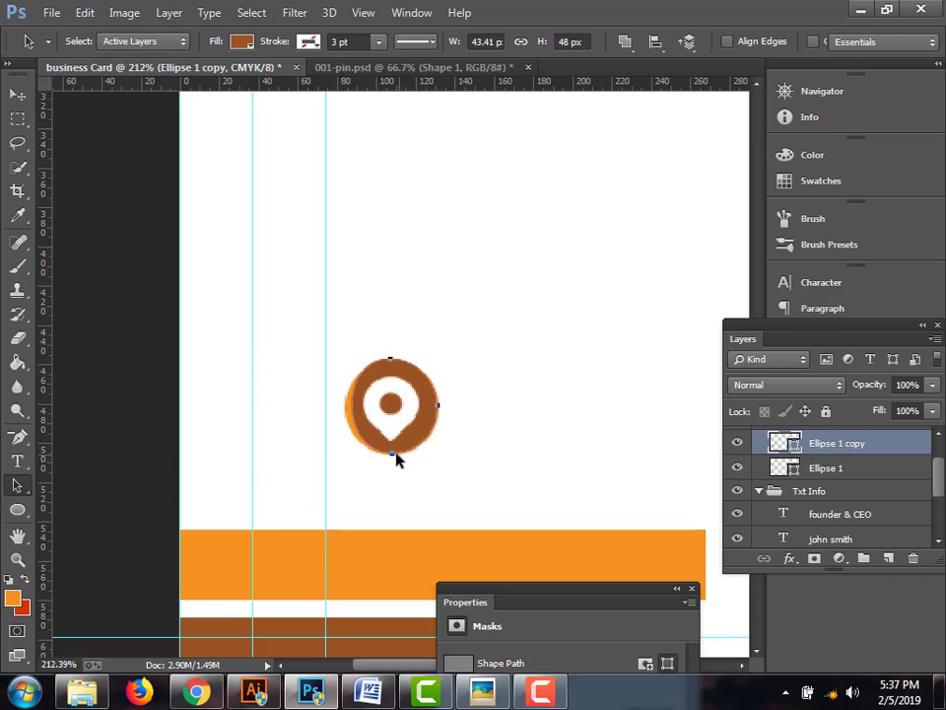
# Try to reshape the left edge of the brown shape by drawing along it with the Freeform Pen tool
pyautogui.click(16, 437)
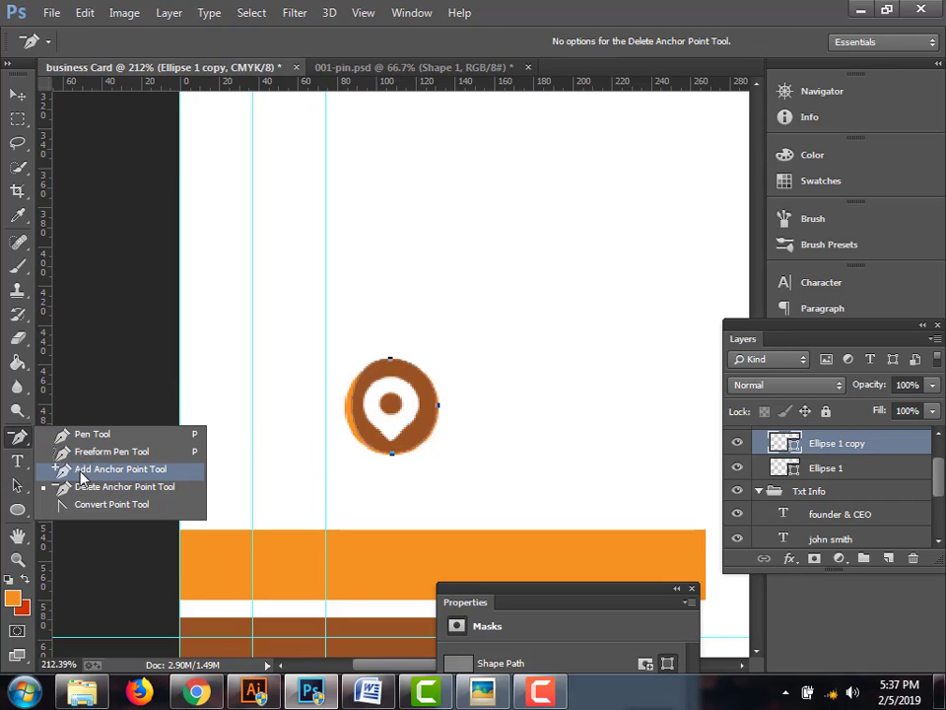
pyautogui.click(82, 469)
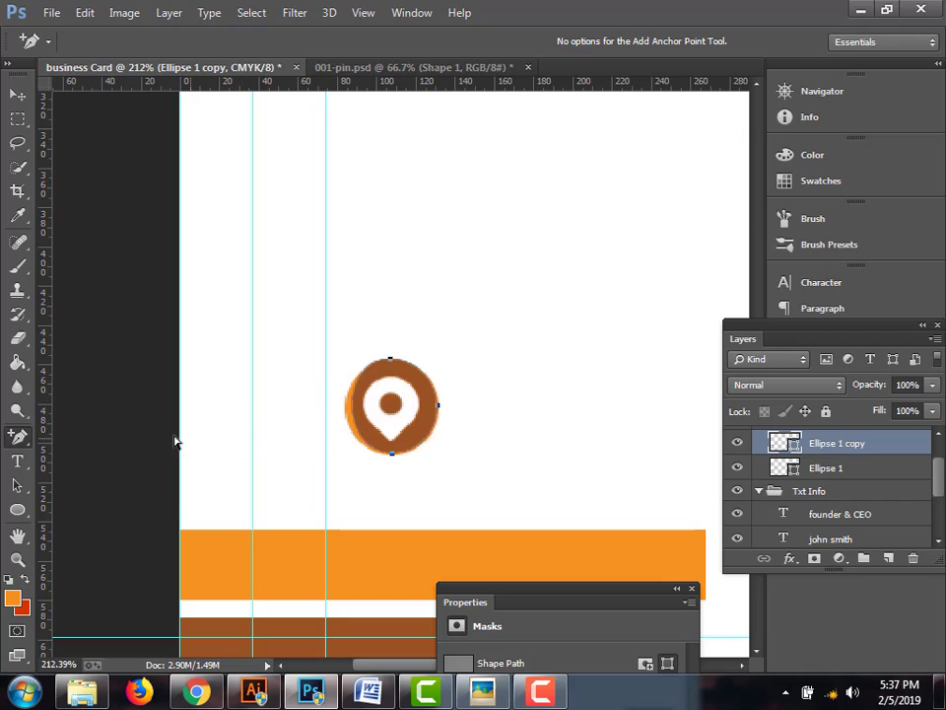
pyautogui.click(17, 436)
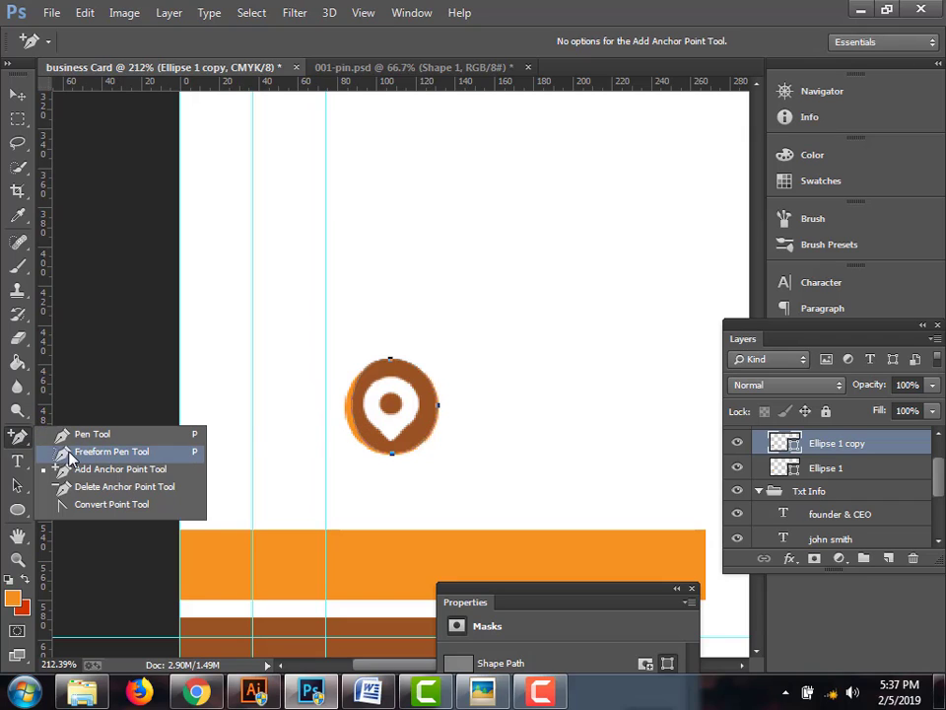
pyautogui.click(59, 452)
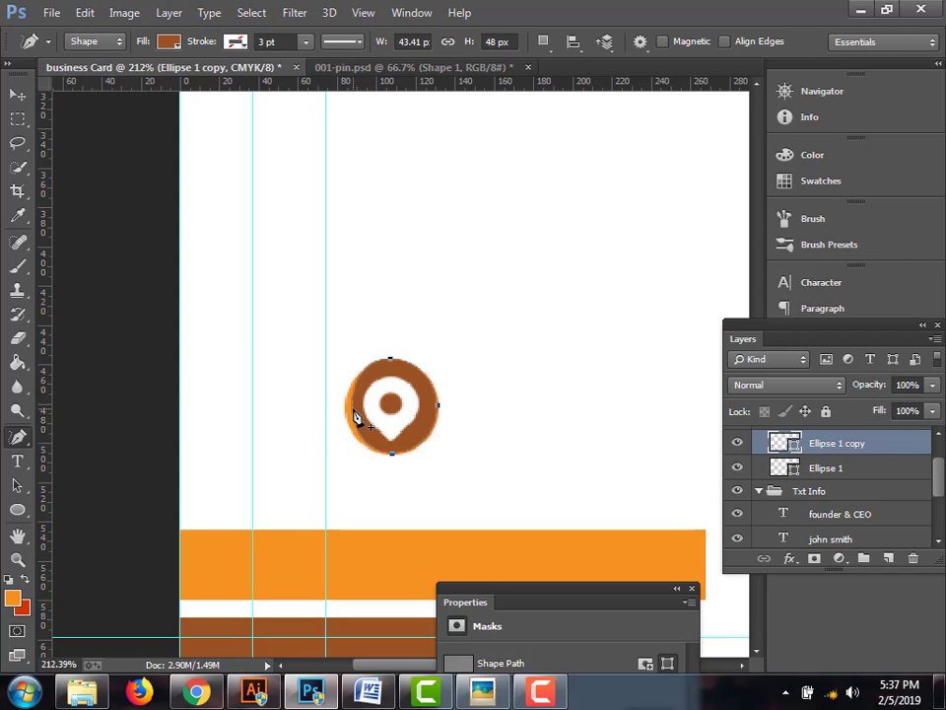
pyautogui.moveTo(355, 414); pyautogui.dragTo(364, 359)
pyautogui.press('a')
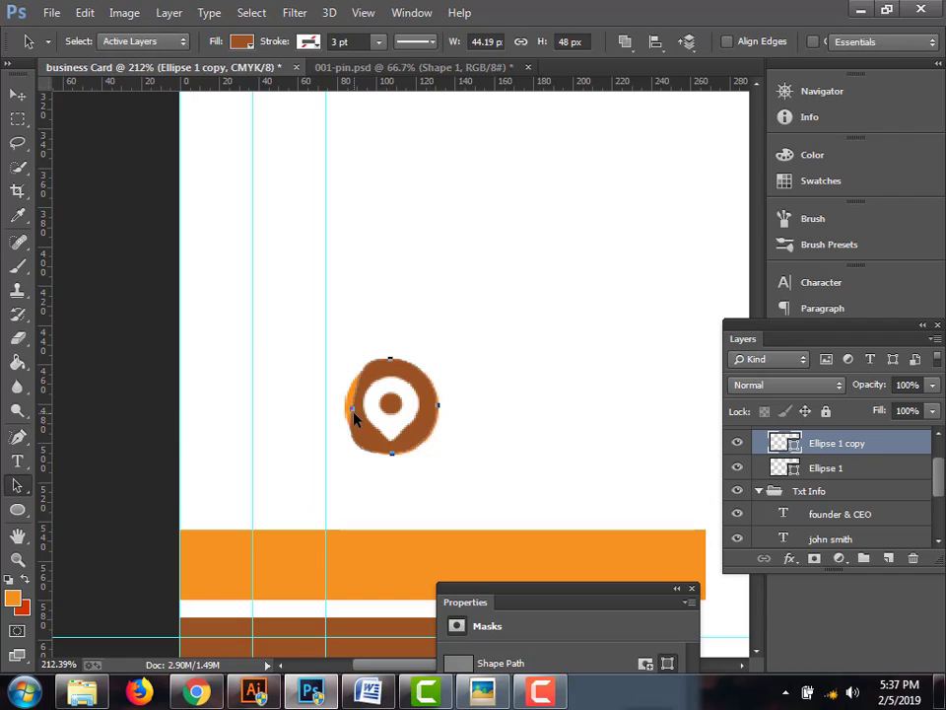
# Move the brown shape off the orange circle and delete it, leaving only the orange circle behind the pin icon
pyautogui.moveTo(355, 415); pyautogui.dragTo(384, 417)
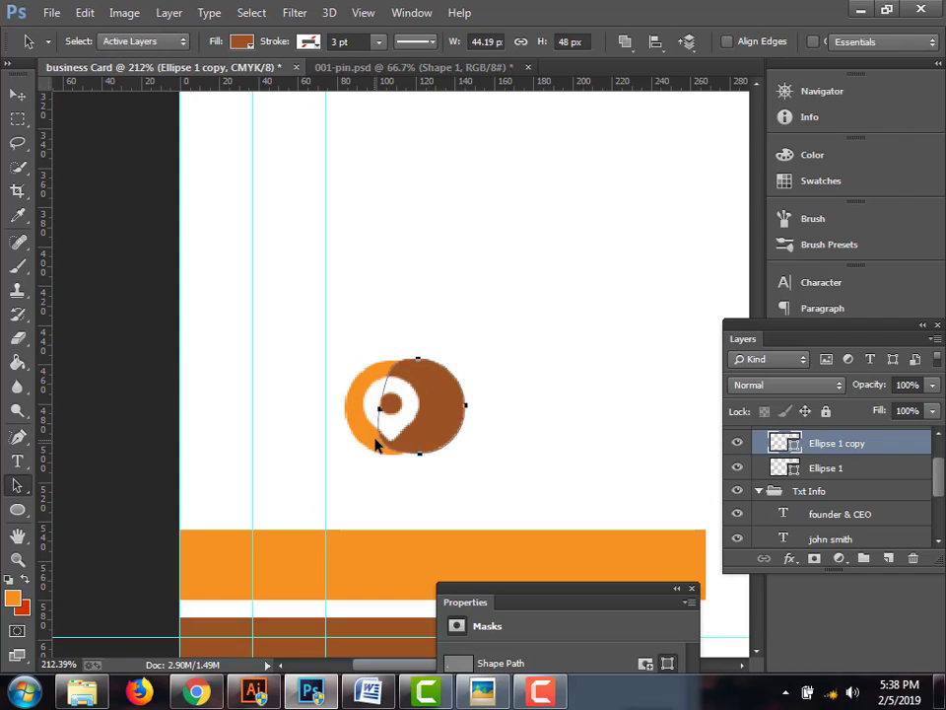
pyautogui.click(456, 327)
pyautogui.click(428, 375)
pyautogui.moveTo(418, 363); pyautogui.dragTo(331, 385)
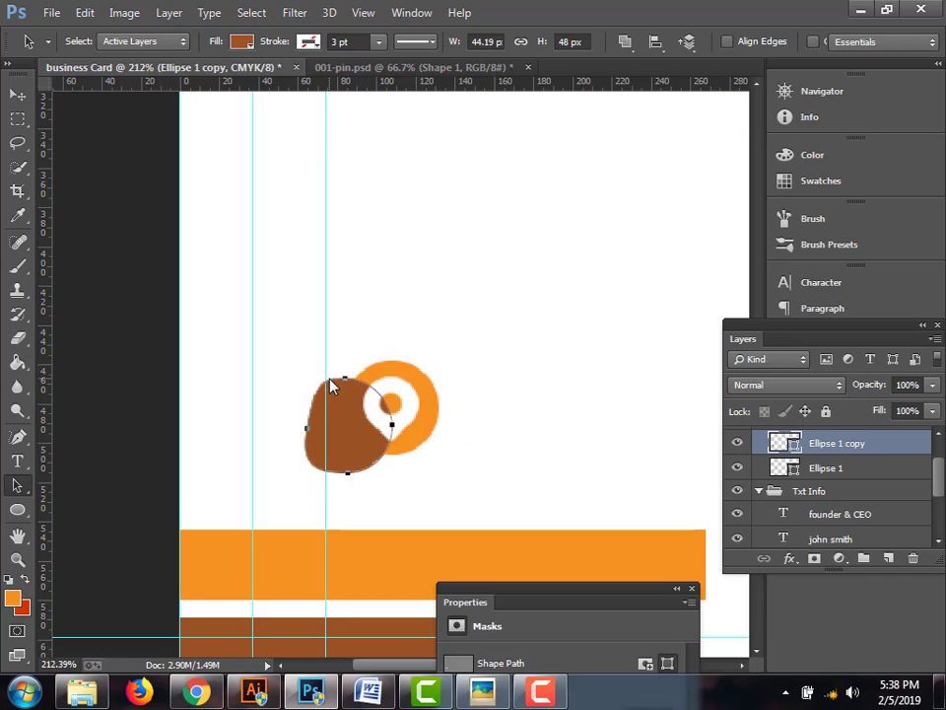
pyautogui.press('Delete')
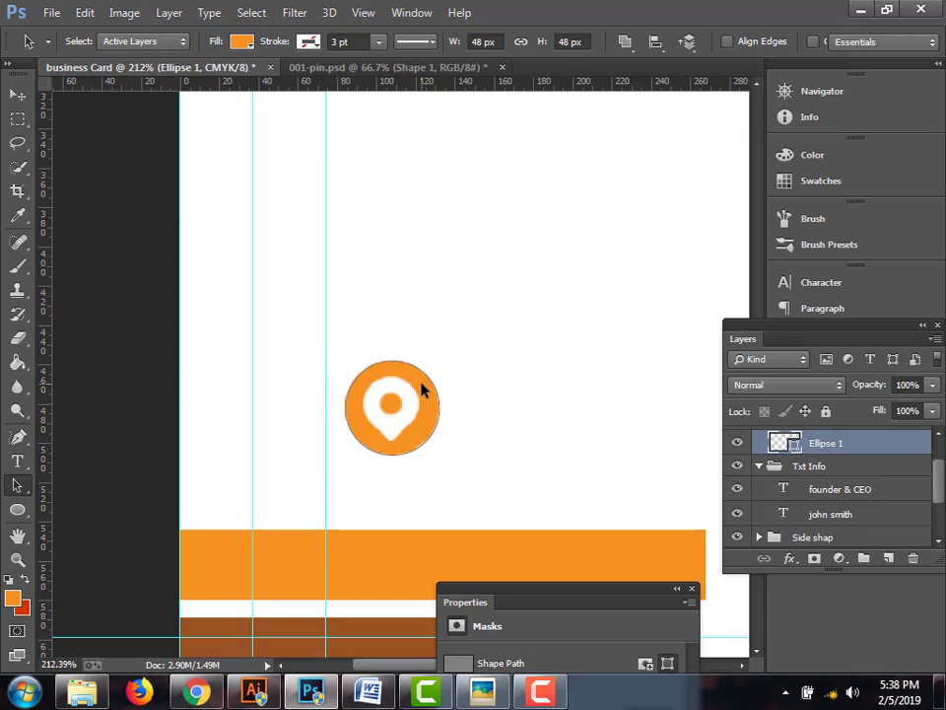
# Examine the card layout around the location icon, name, job title and corner bars
pyautogui.scroll(-2, 422, 391)
pyautogui.scroll(1, 426, 395)
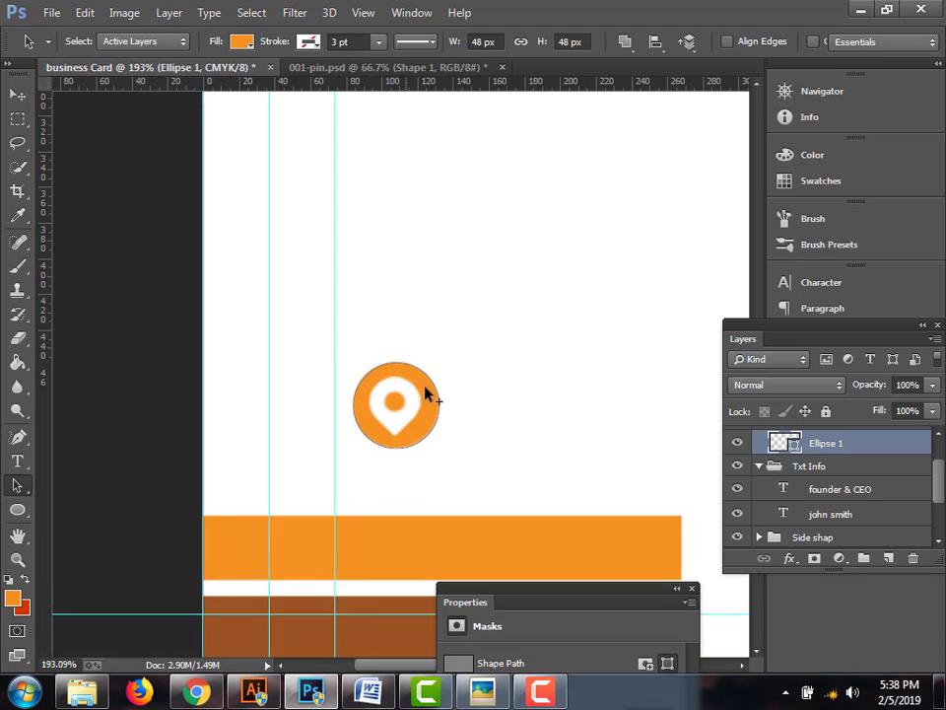
pyautogui.scroll(8, 432, 387)
pyautogui.scroll(-9, 437, 380)
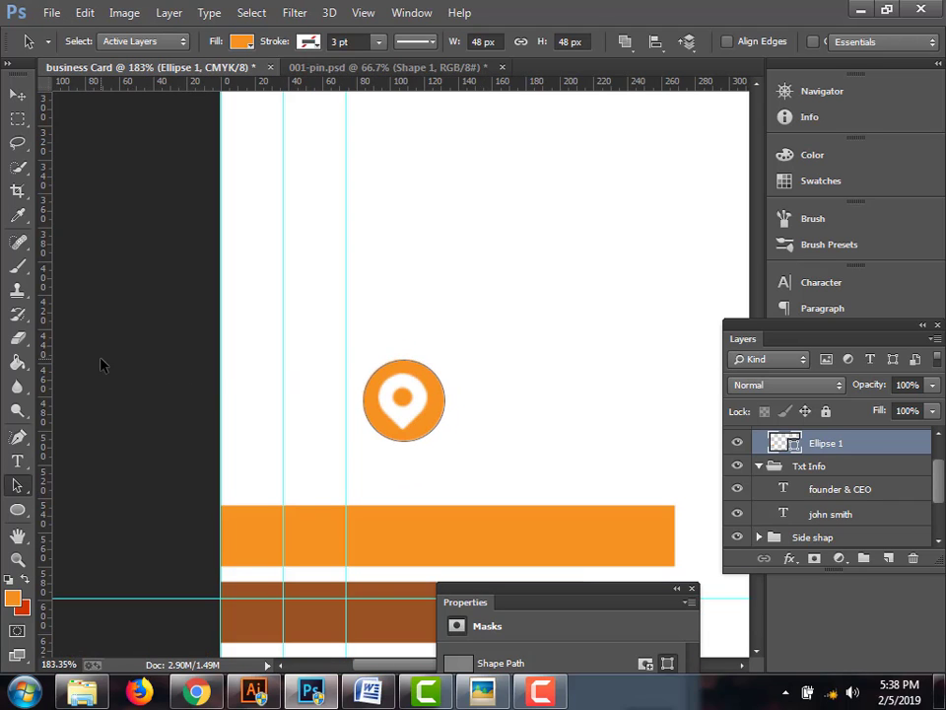
pyautogui.click(17, 94)
pyautogui.scroll(-1, 443, 328)
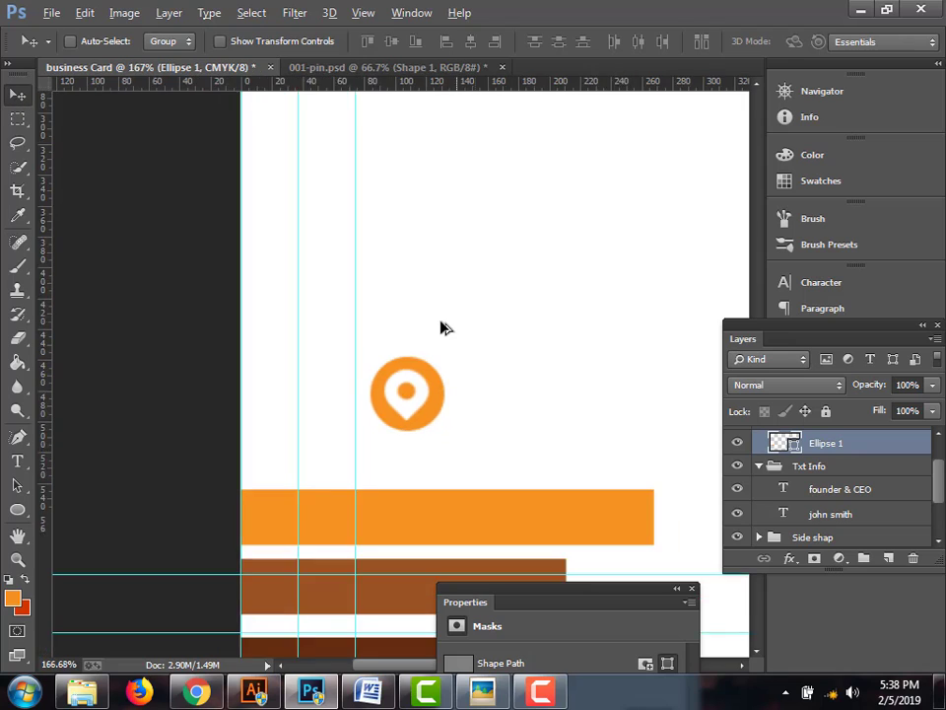
pyautogui.scroll(-8, 443, 328)
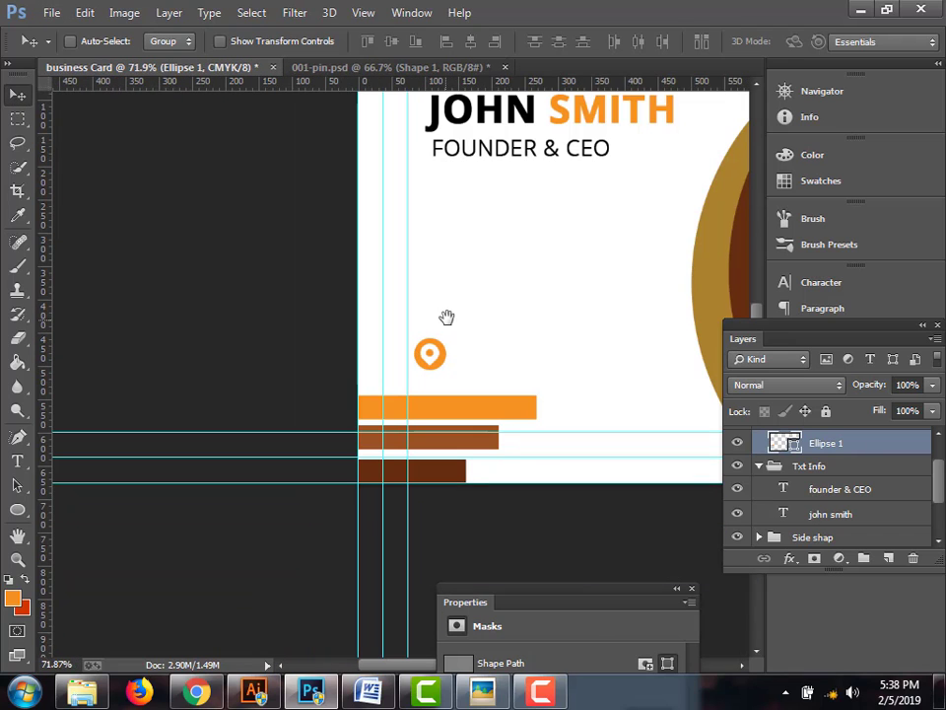
pyautogui.moveTo(447, 316); pyautogui.dragTo(301, 433)
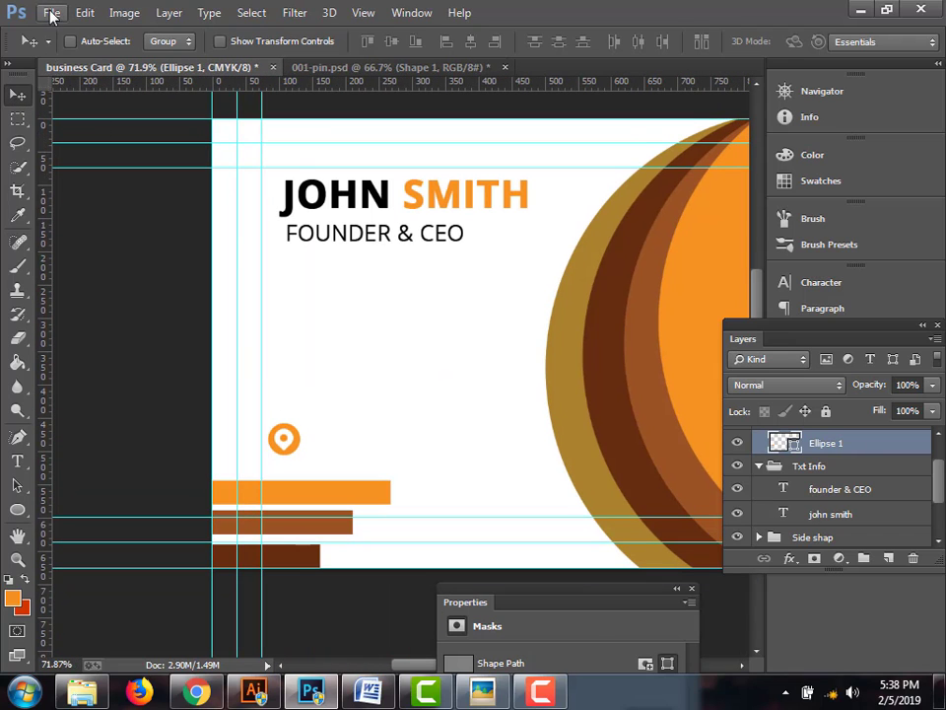
pyautogui.click(52, 15)
pyautogui.click(85, 48)
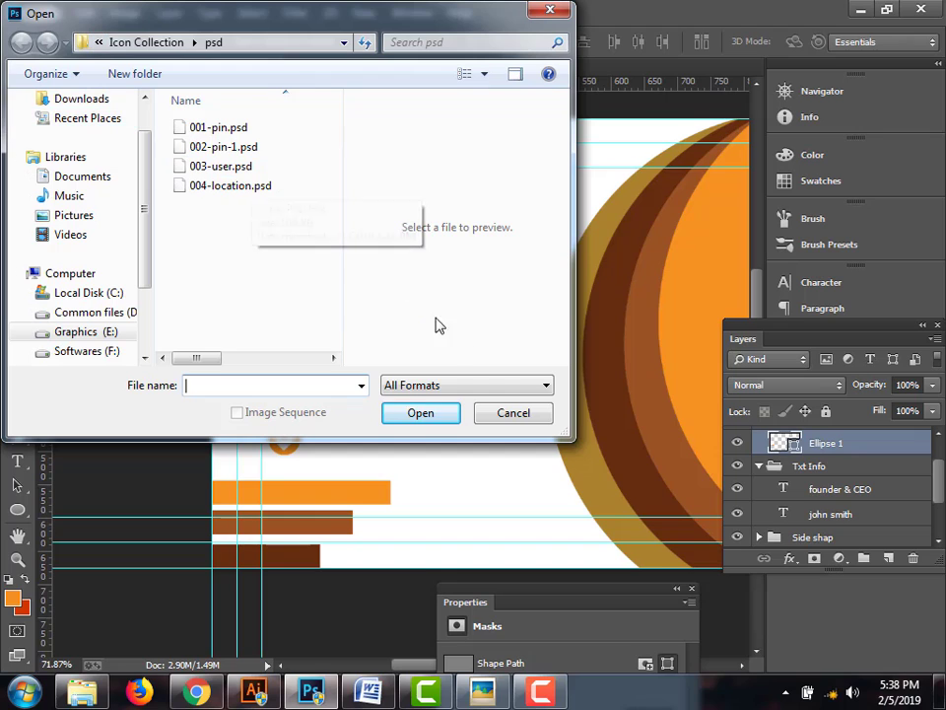
pyautogui.click(508, 414)
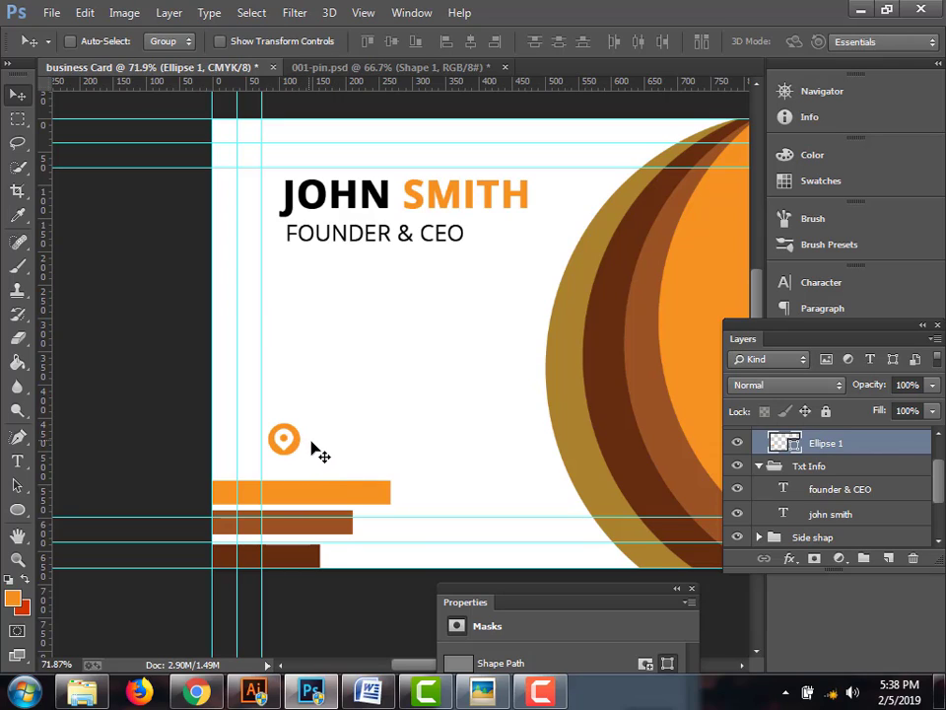
# Add the text "YOUR ADREES HERE" beside the location icon, on a new text layer in the Txt Info group
pyautogui.click(800, 471)
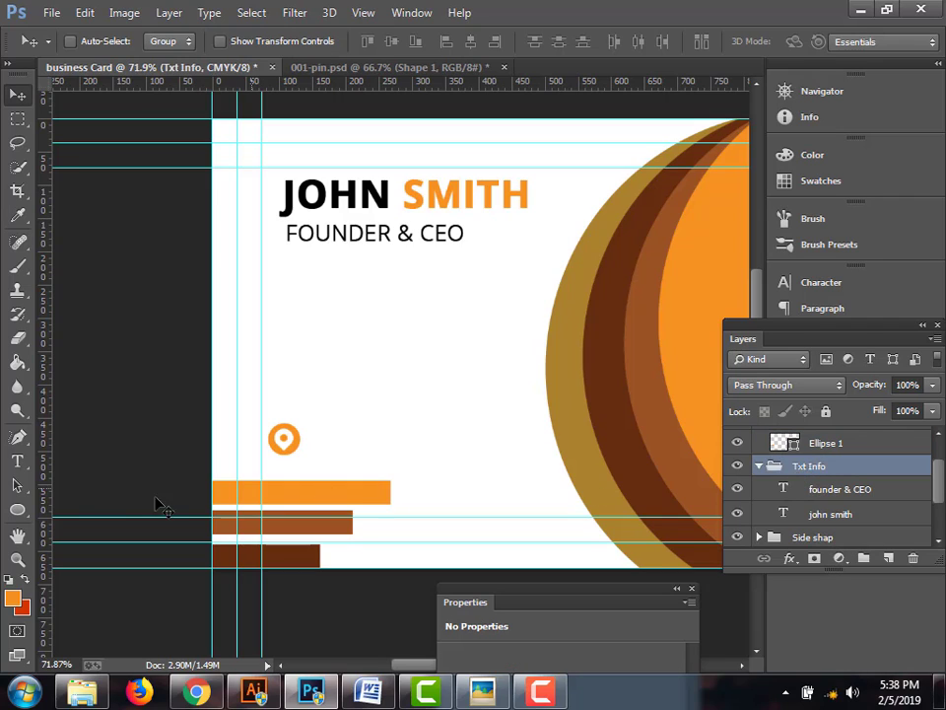
pyautogui.click(16, 462)
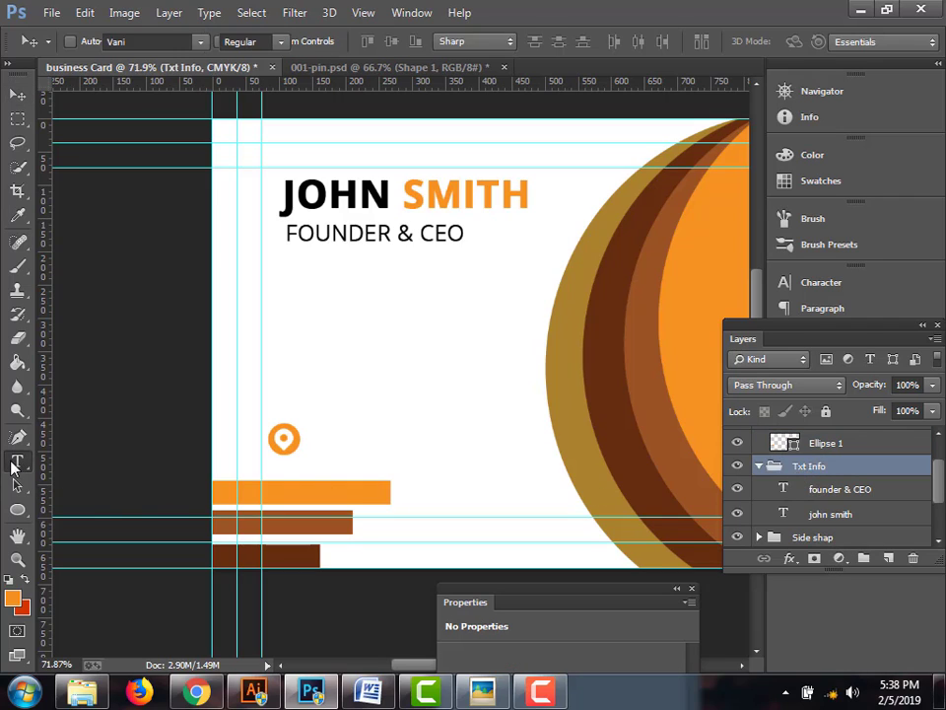
pyautogui.click(310, 443)
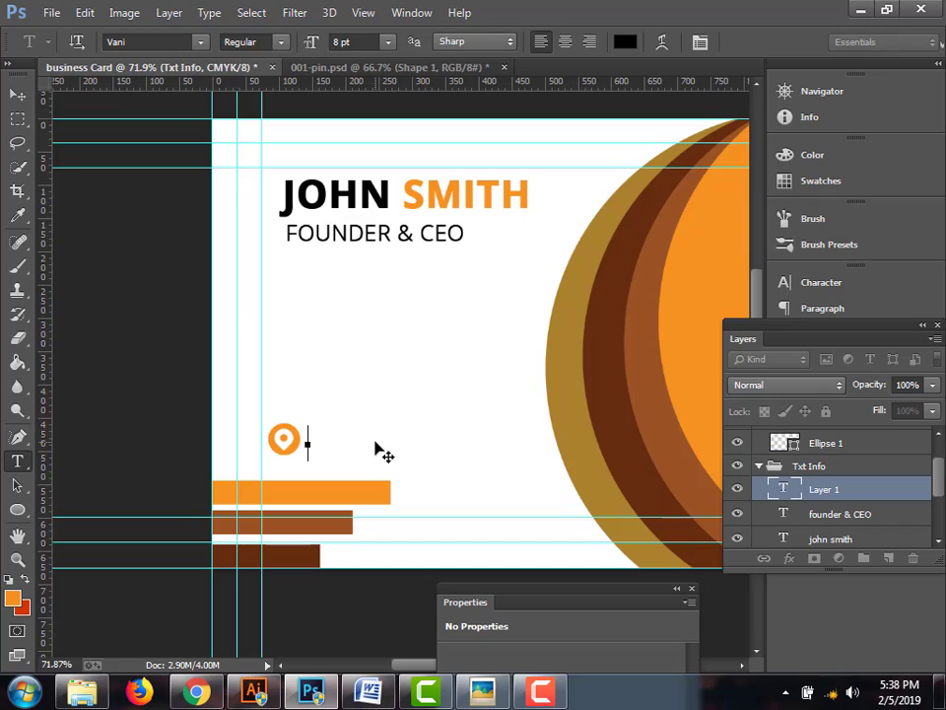
pyautogui.write('YOU')
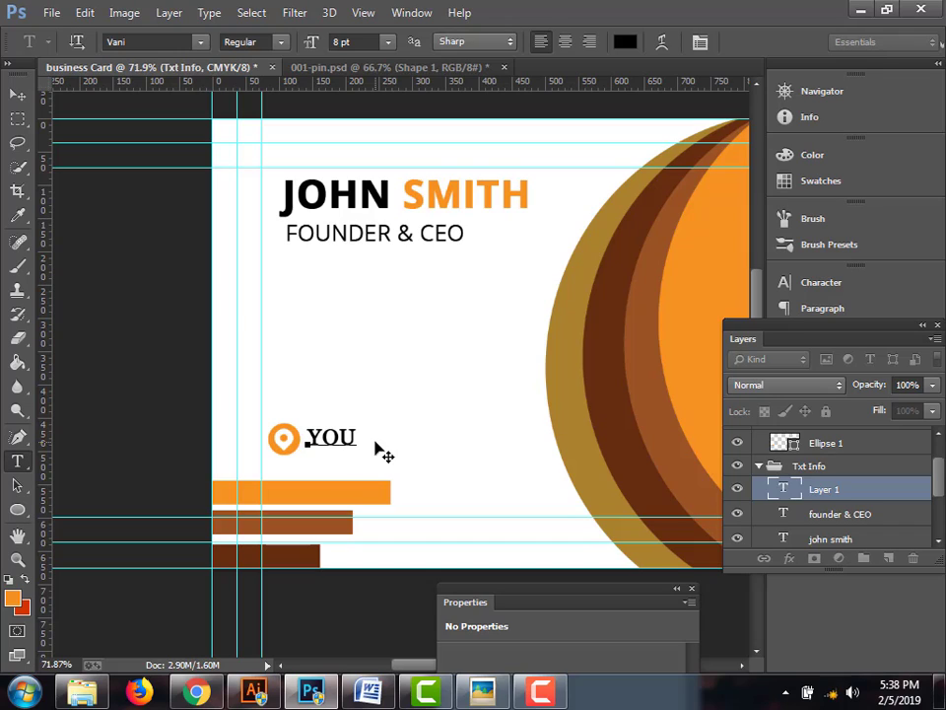
pyautogui.write('R ADREES')
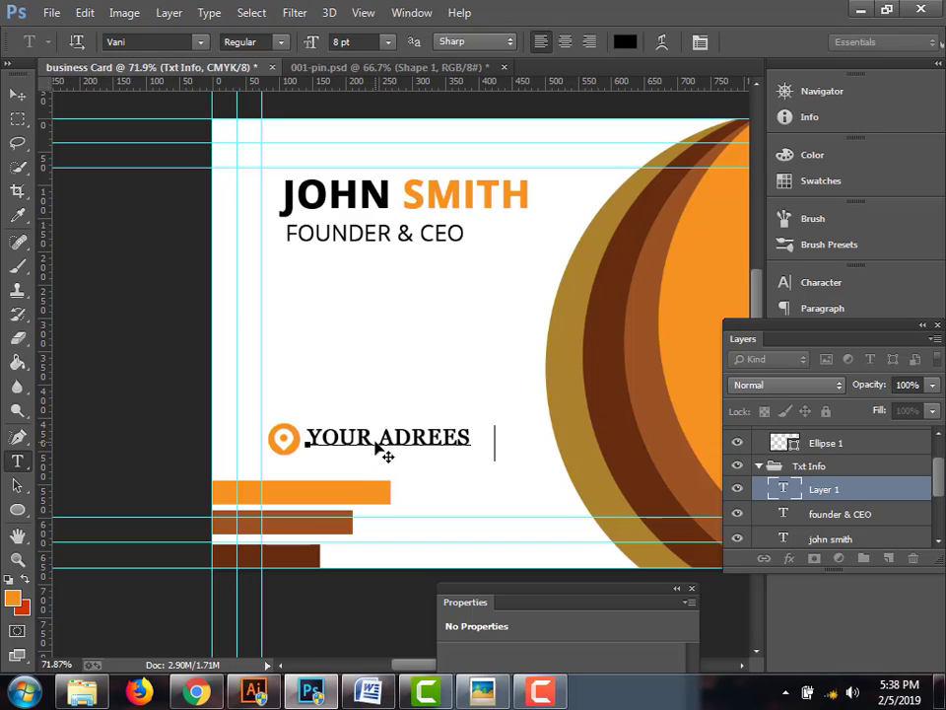
pyautogui.write(' HERE')
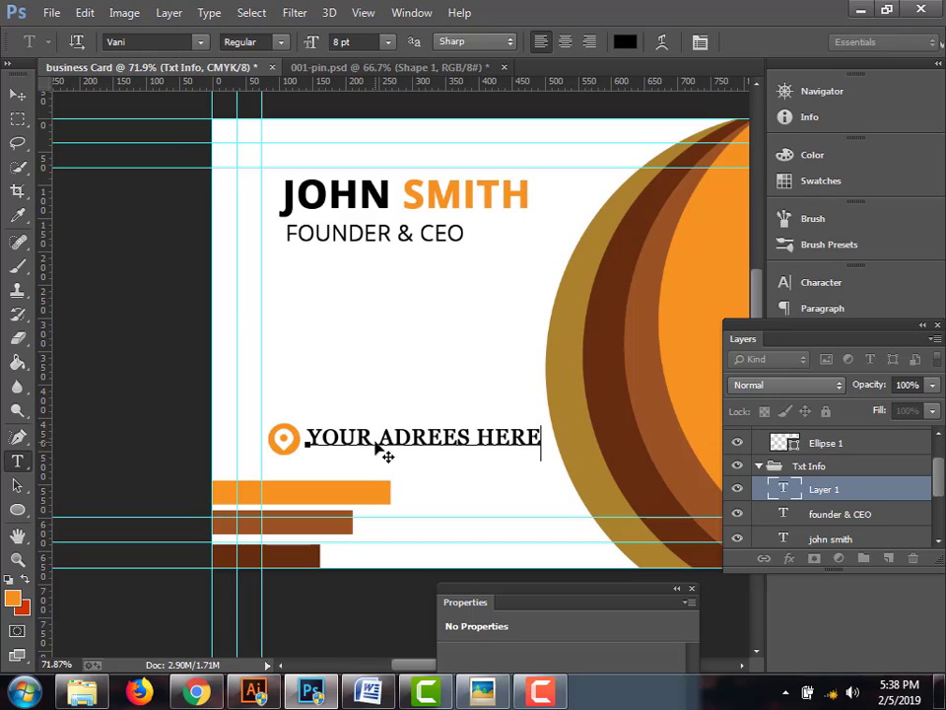
# Try to change the address line's font to Open Sans and its style to Bold without selecting the text
pyautogui.click(139, 42)
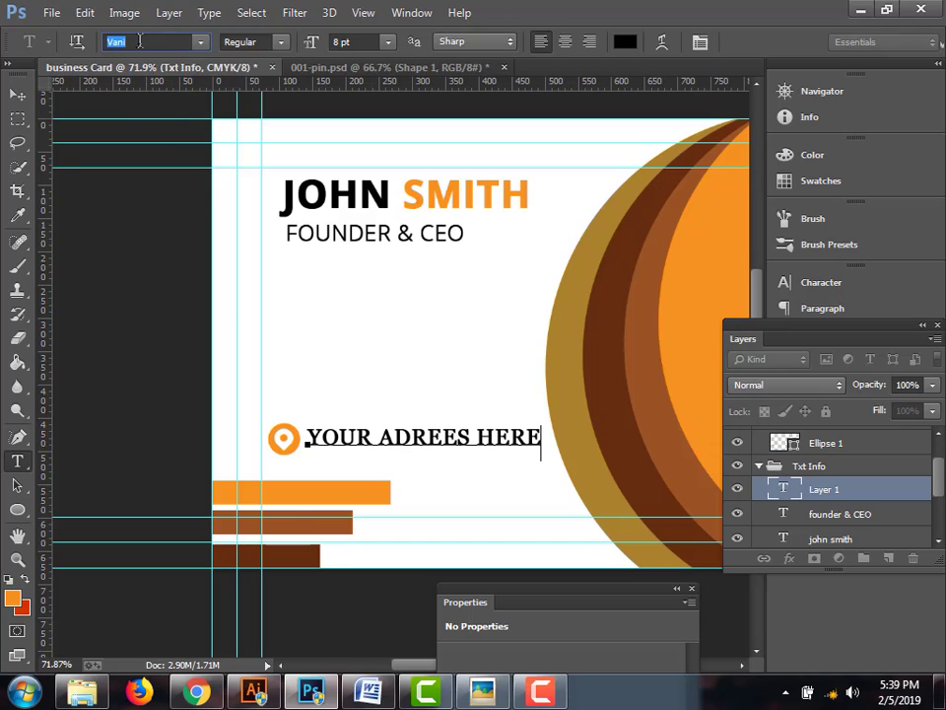
pyautogui.write('Open Sans')
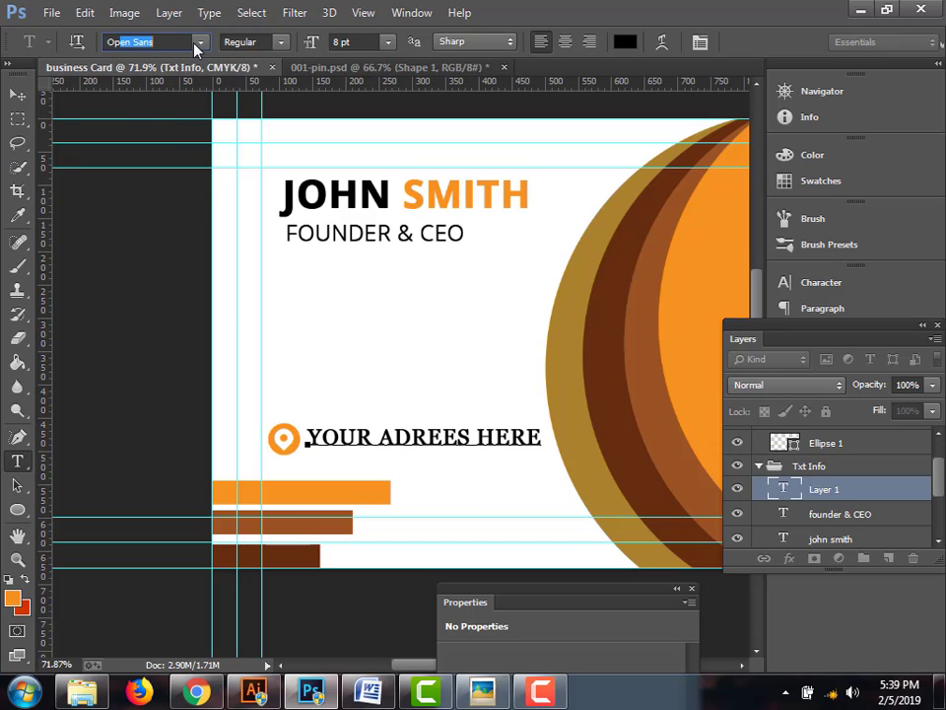
pyautogui.click(242, 41)
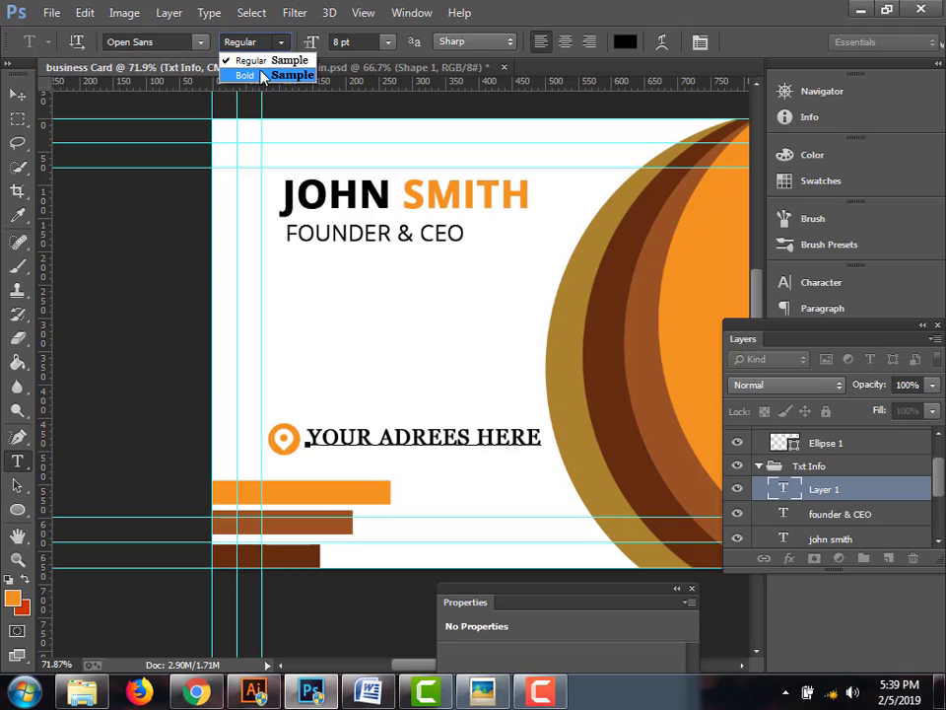
pyautogui.click(250, 75)
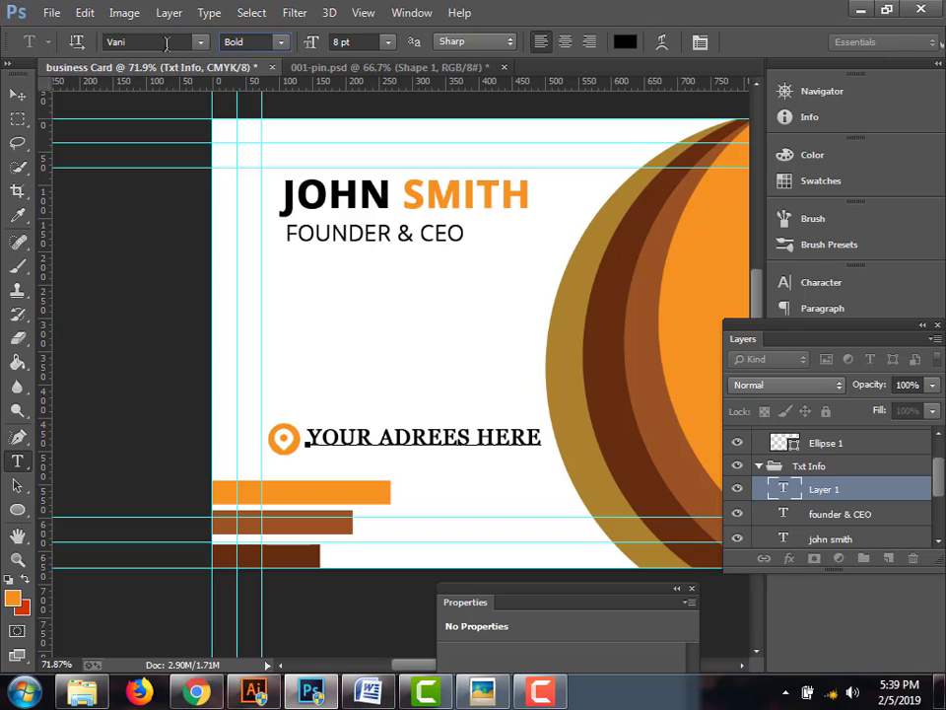
pyautogui.click(202, 41)
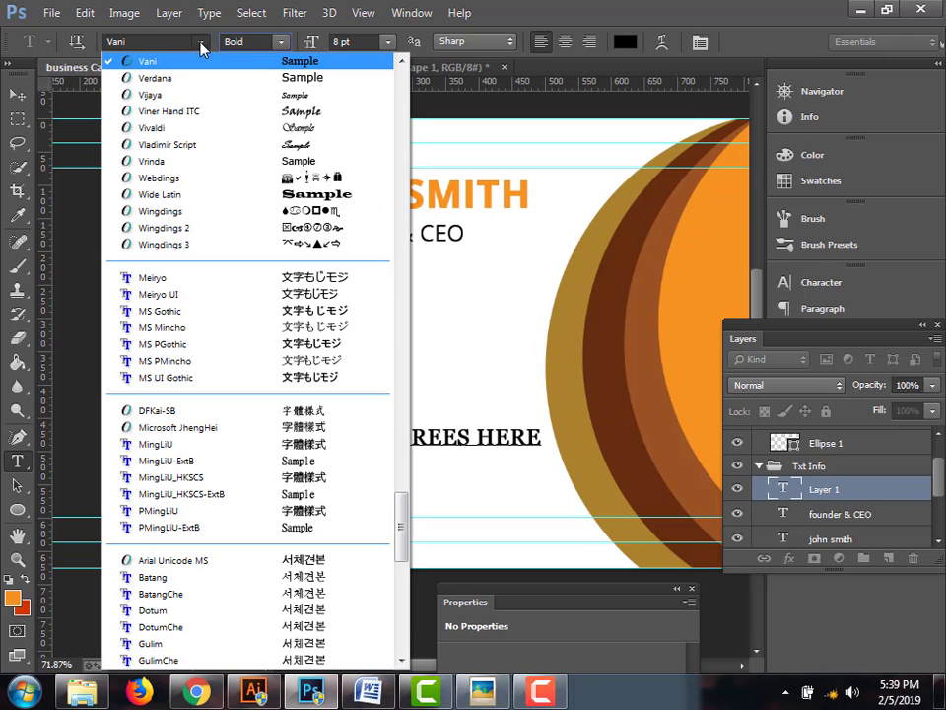
pyautogui.click(157, 41)
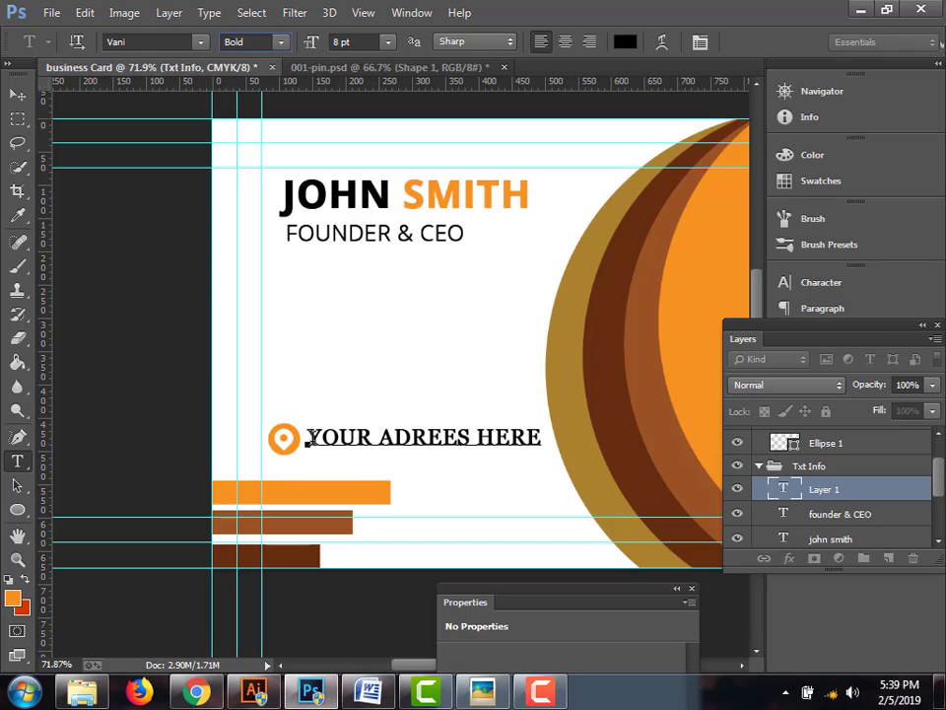
# Try to apply Open Sans to the whole selected address line, then commit the text
pyautogui.moveTo(307, 437); pyautogui.dragTo(541, 438)
pyautogui.click(149, 38)
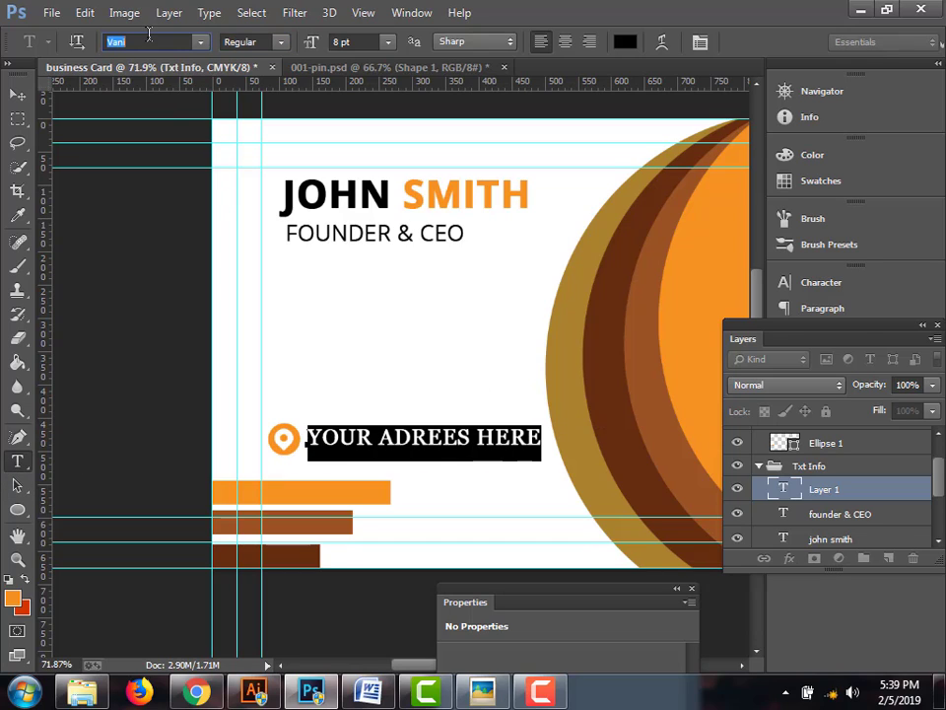
pyautogui.press('Down')
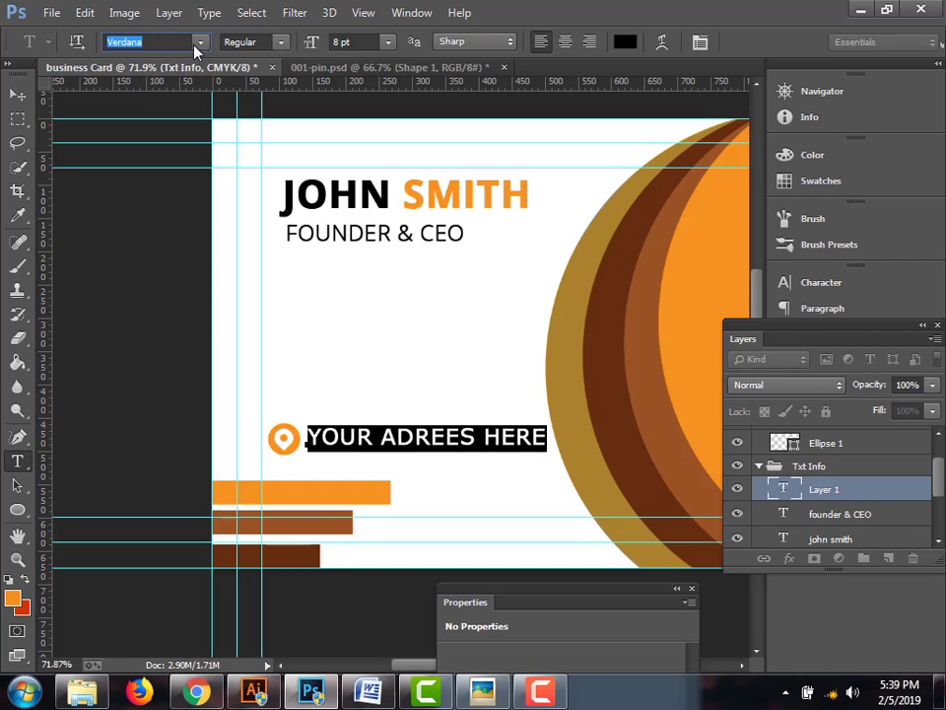
pyautogui.write('Open Sans')
pyautogui.click(277, 42)
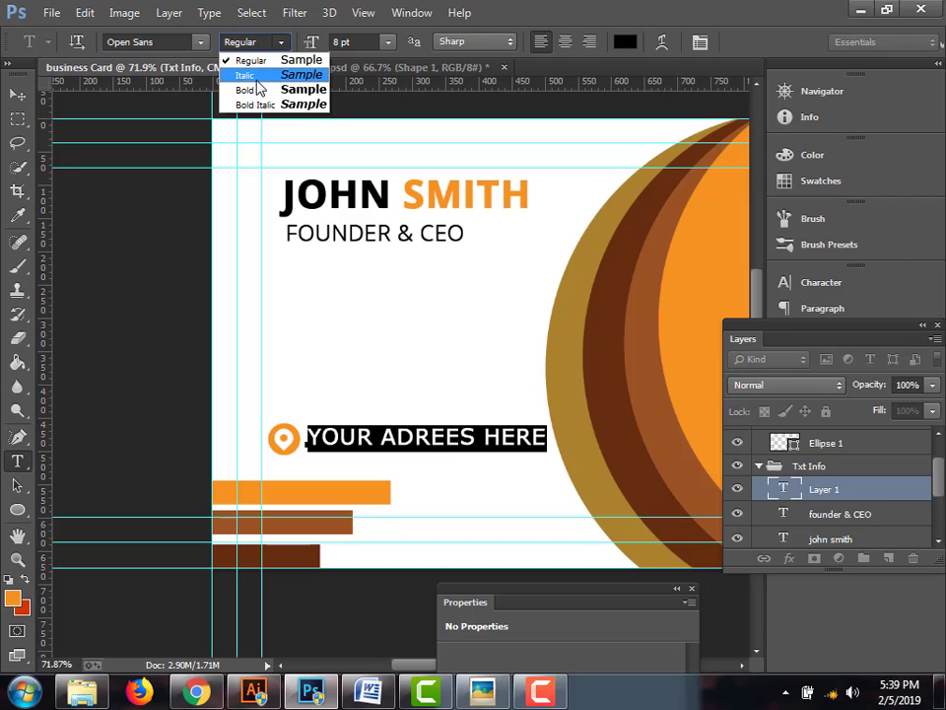
pyautogui.click(172, 43)
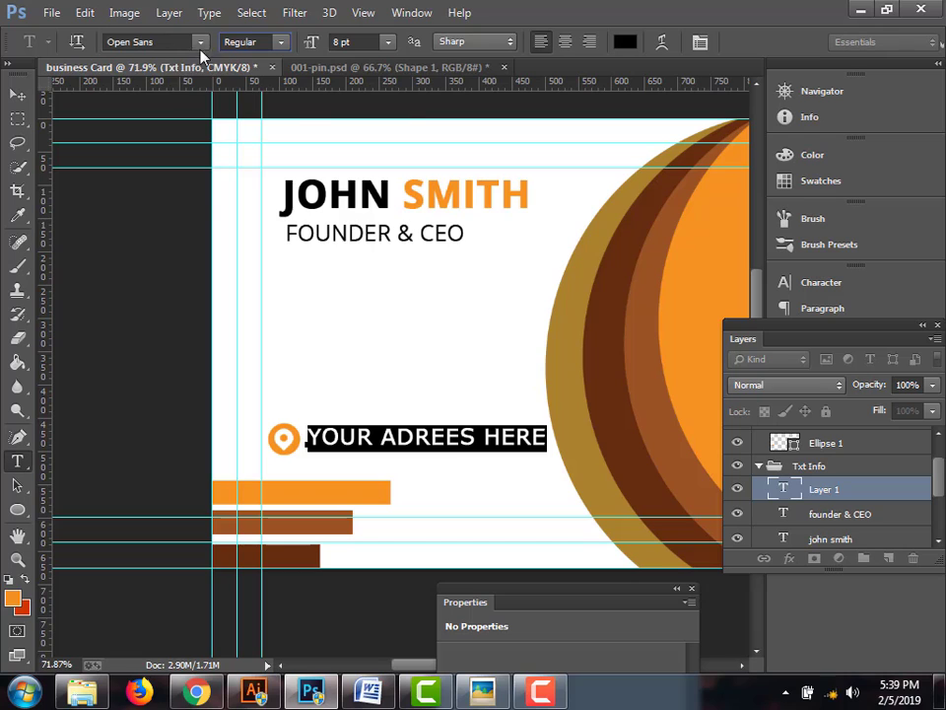
pyautogui.click(202, 44)
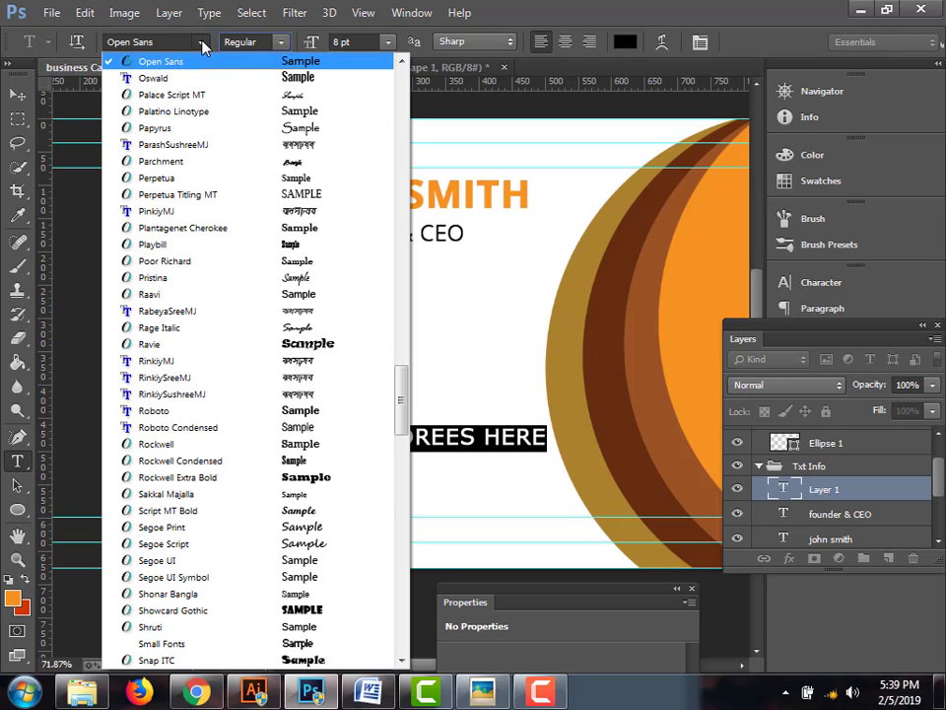
pyautogui.click(178, 37)
pyautogui.click(148, 39)
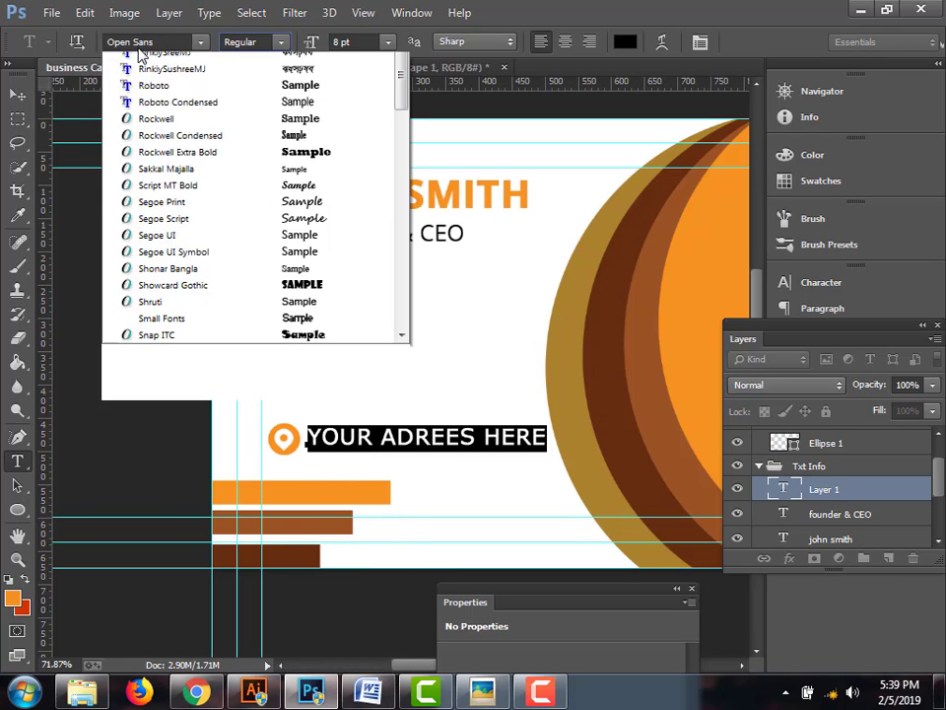
pyautogui.click(143, 40)
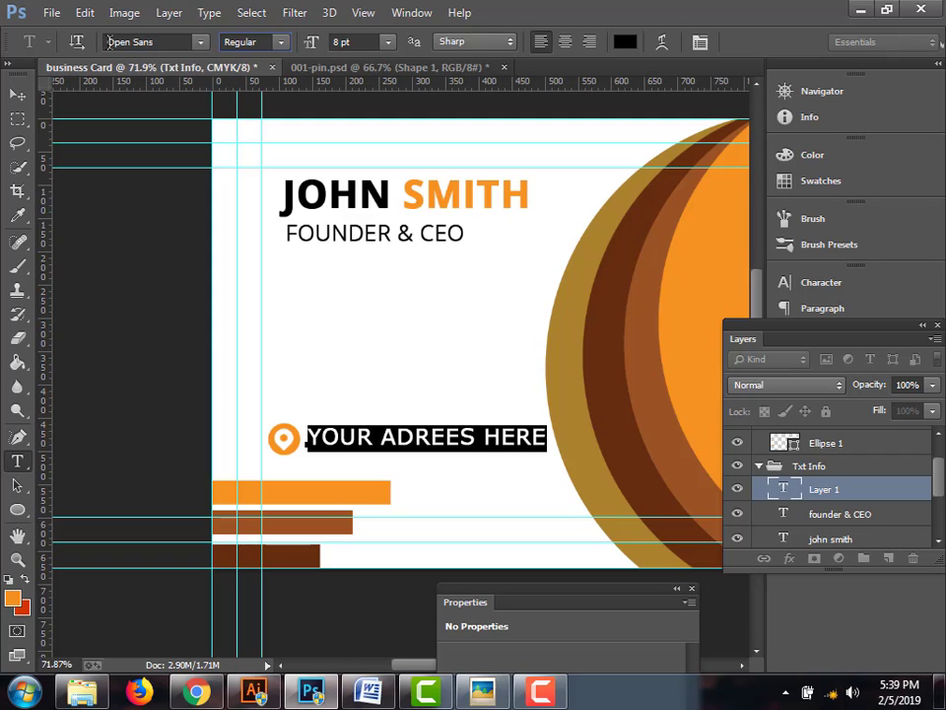
pyautogui.click(16, 96)
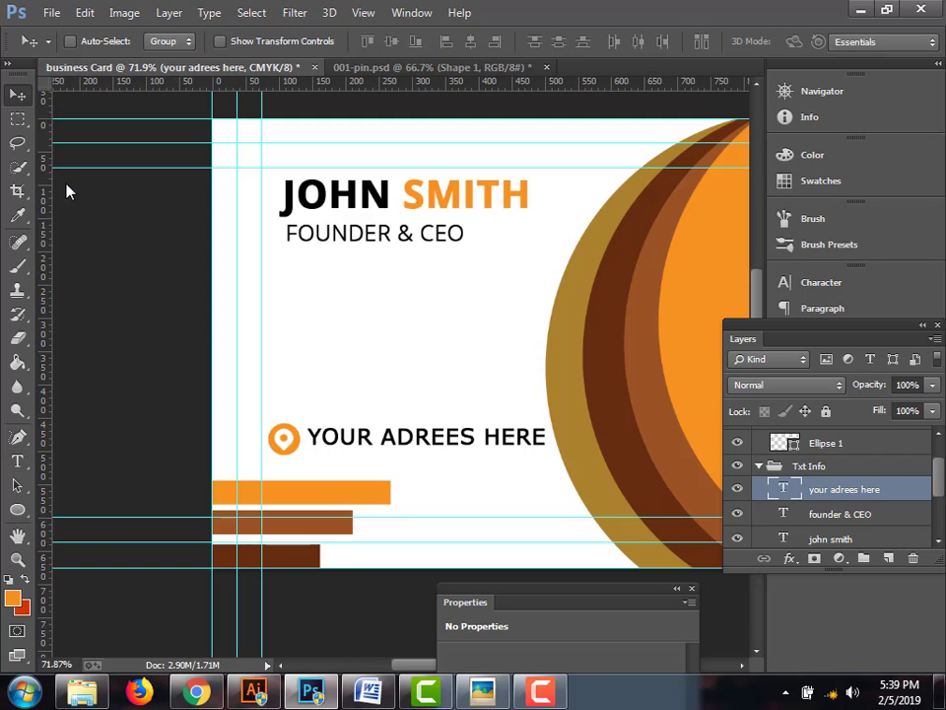
# Reselect the whole address line and set its font to Open Sans with the Light style
pyautogui.click(17, 461)
pyautogui.moveTo(310, 433); pyautogui.dragTo(545, 437)
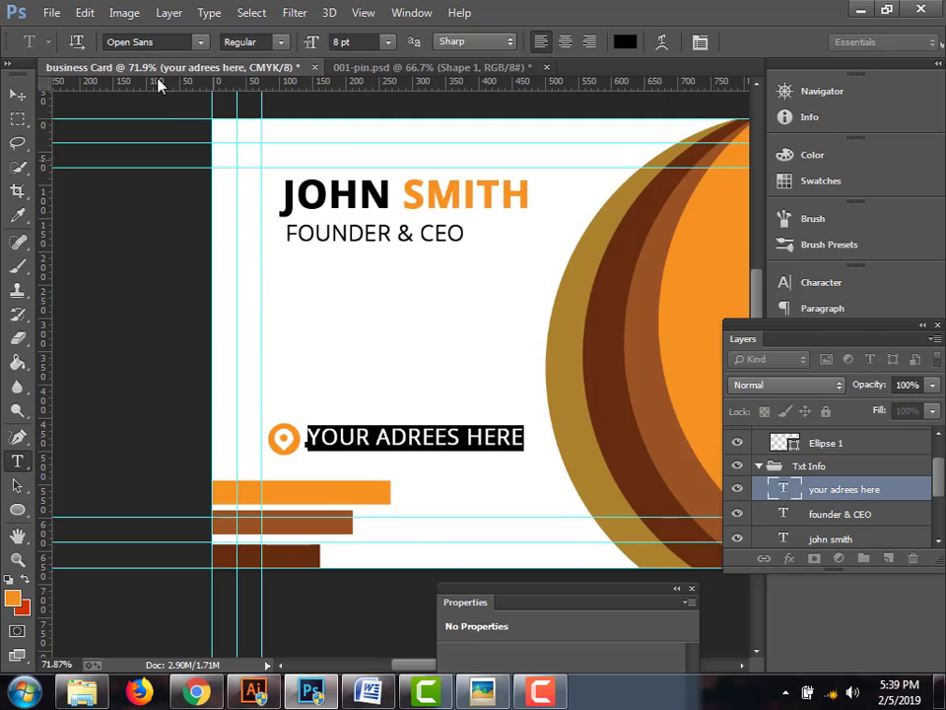
pyautogui.click(280, 43)
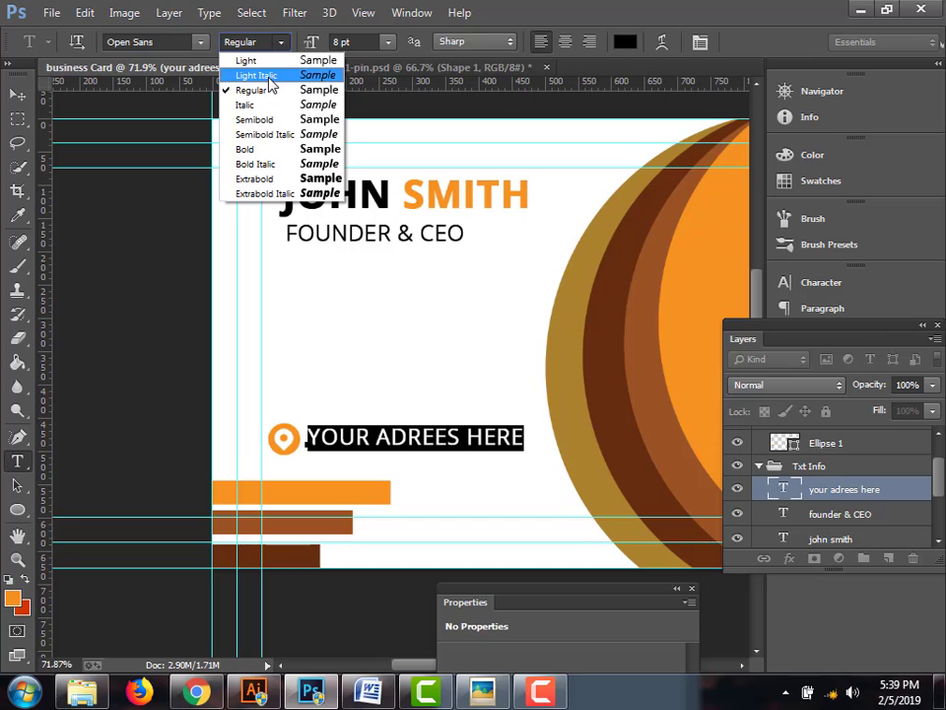
pyautogui.click(246, 60)
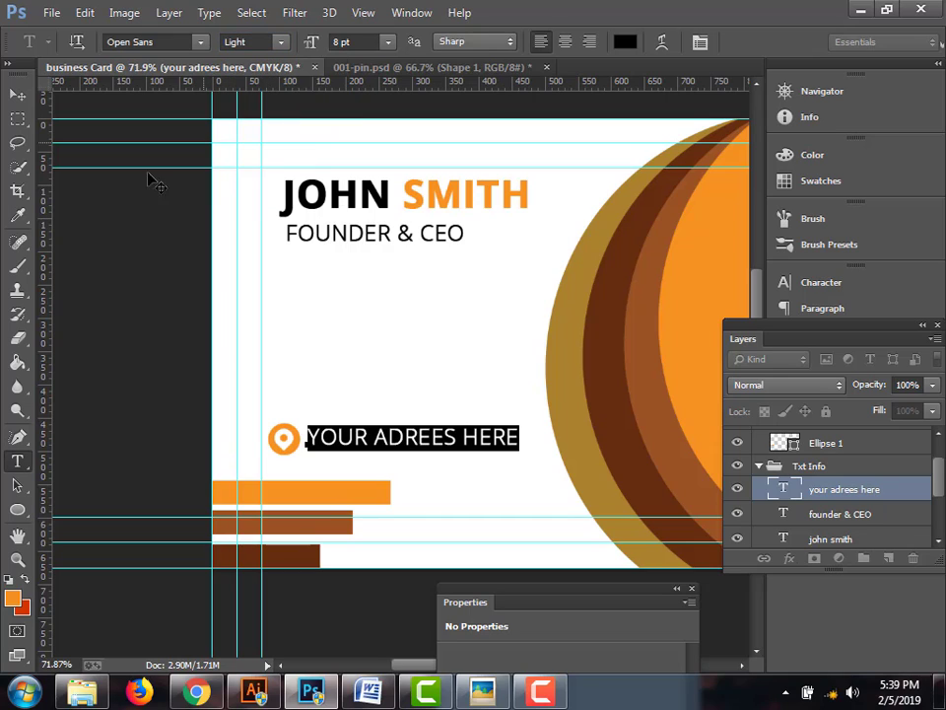